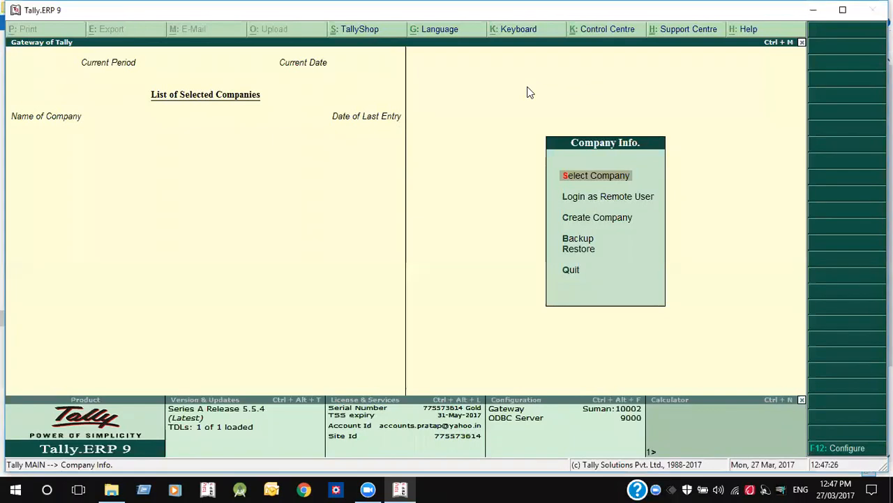
# - Start a new company named 'Demo Housing Society'
pyautogui.press('Down')
pyautogui.press('Down')
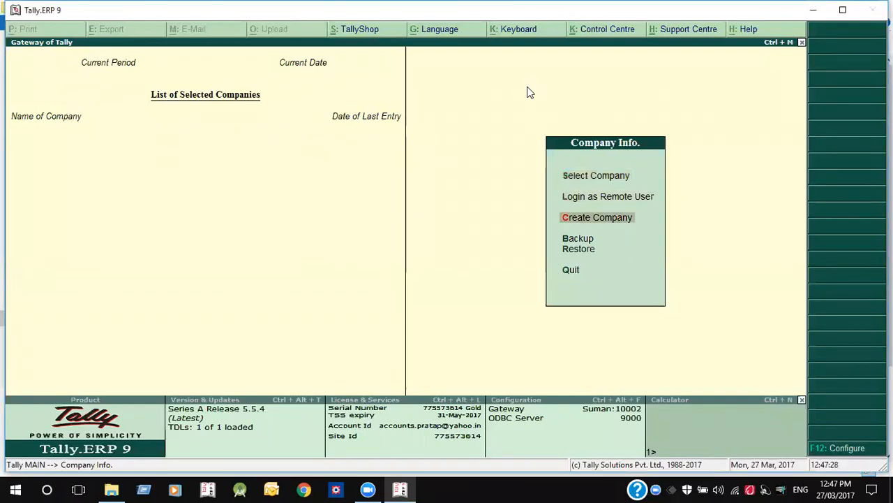
pyautogui.press('Return')
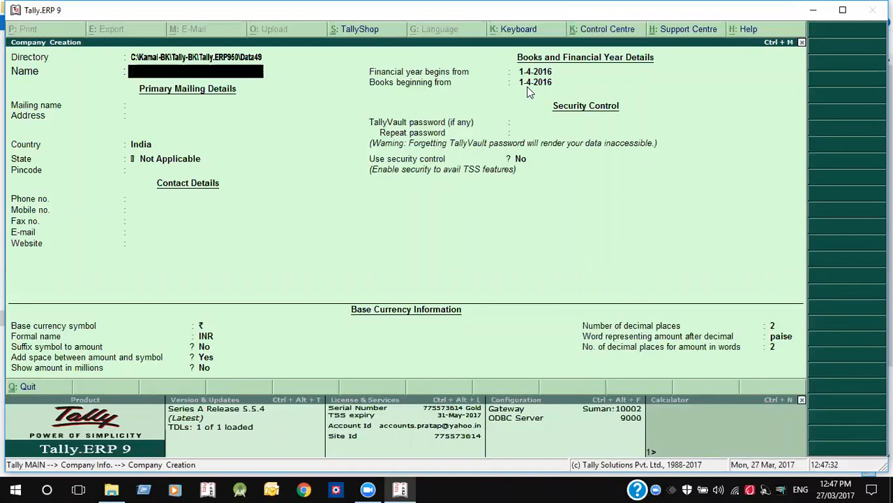
pyautogui.write('Demo Housing Society')
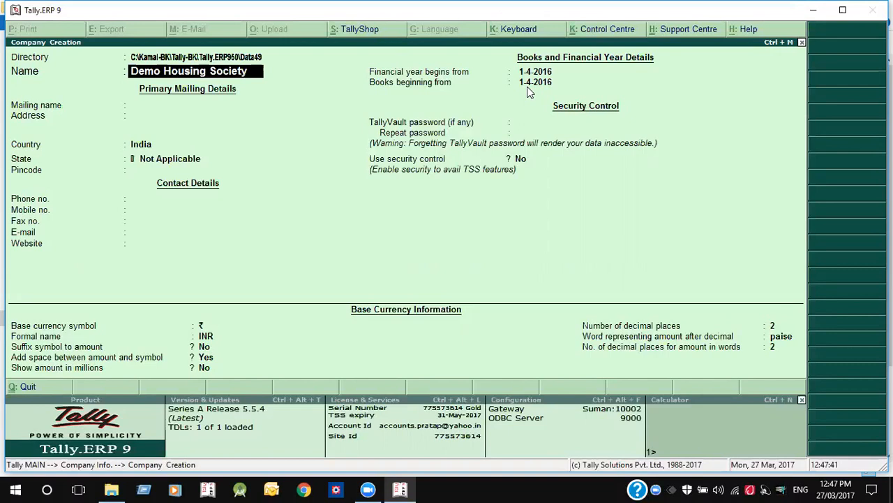
pyautogui.press('Return')
# - Give the company address Mumbai and state Maharashtra, accepting the remaining details
pyautogui.press('Return')
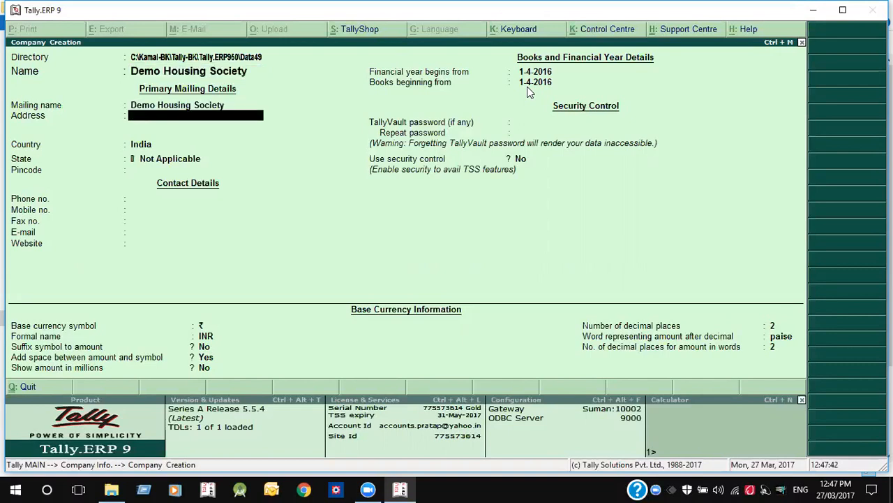
pyautogui.write('Mumbai')
pyautogui.press('Return')
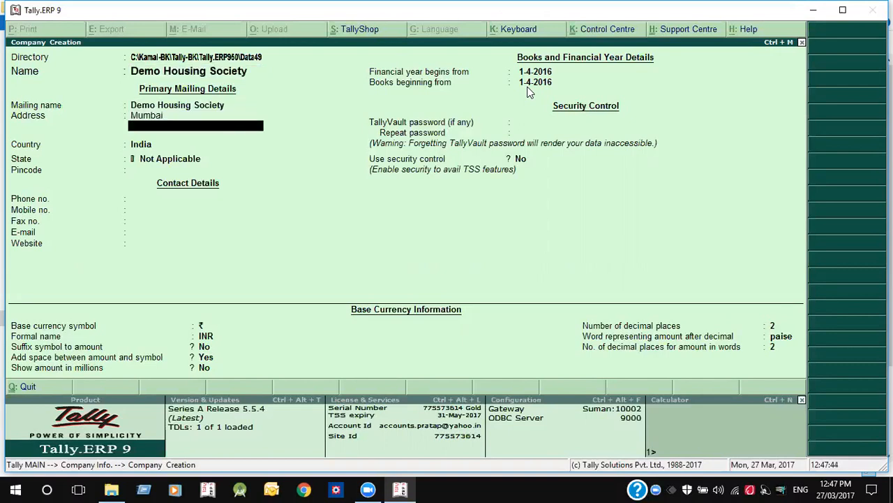
pyautogui.press('Return')
pyautogui.press('Return')
pyautogui.write('mah')
pyautogui.press('Return')
pyautogui.press('Return')
pyautogui.press('Return')
pyautogui.press('Return')
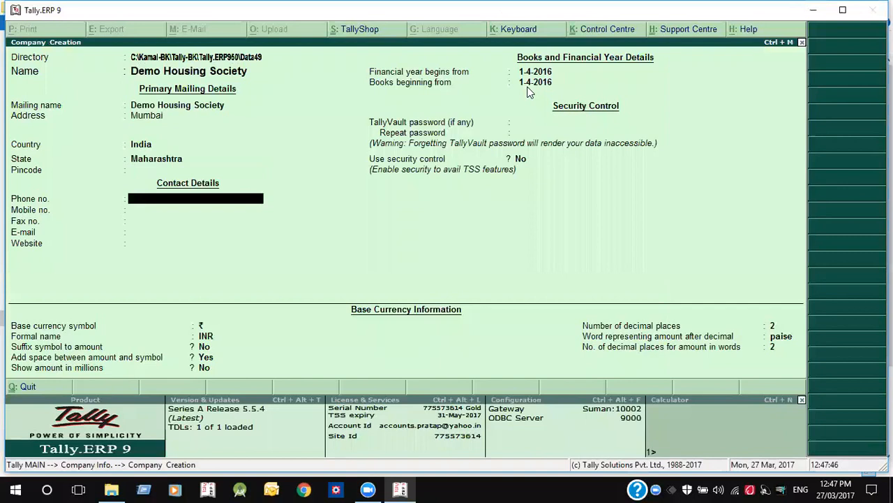
pyautogui.press('Return')
pyautogui.press('Return')
pyautogui.press('Return')
pyautogui.press('Return')
pyautogui.press('Return')
pyautogui.press('Return')
pyautogui.press('Return')
pyautogui.press('Return')
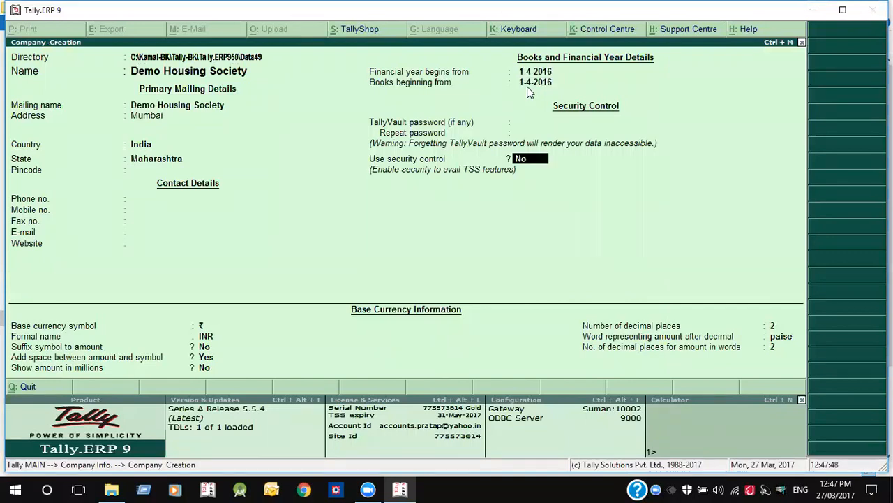
pyautogui.press('Return')
pyautogui.press('Return')
pyautogui.press('Return')
pyautogui.press('Return')
pyautogui.press('Return')
pyautogui.press('Return')
pyautogui.press('Return')
pyautogui.press('Return')
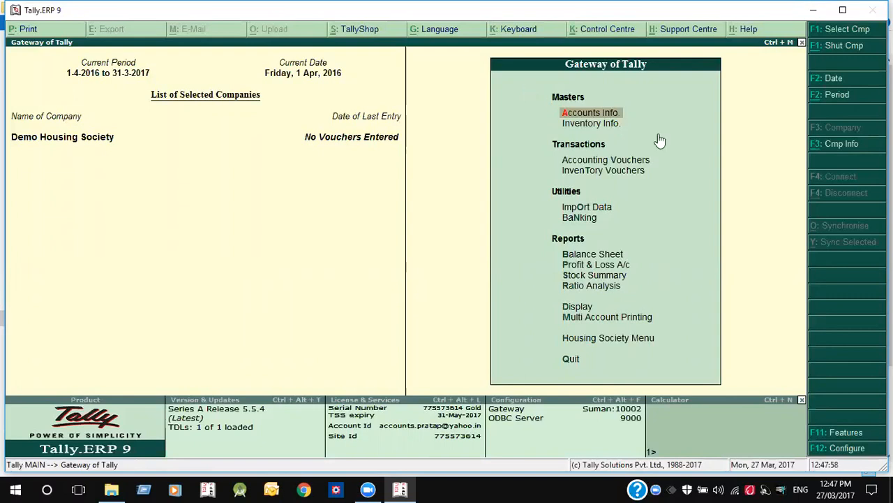
# - Set Enable Housing Society Module to Yes in the F11 Add-On Features
pyautogui.click(845, 432)
pyautogui.press('Up')
pyautogui.press('Up')
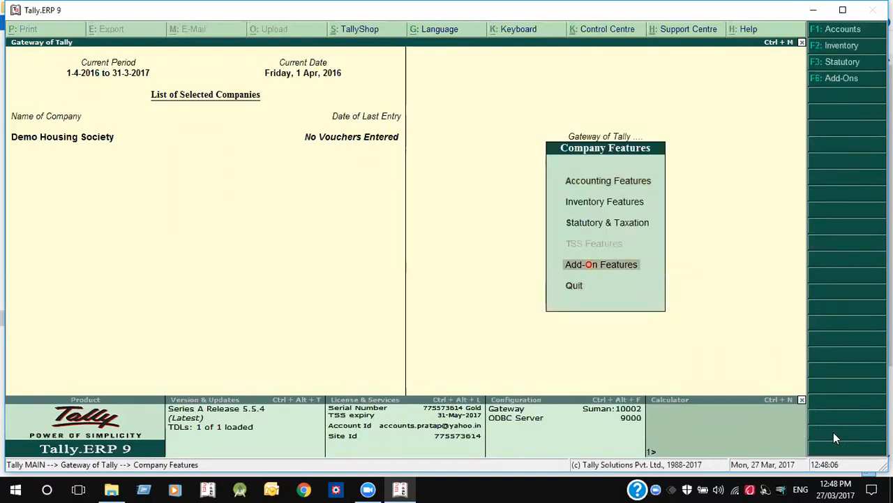
pyautogui.press('Return')
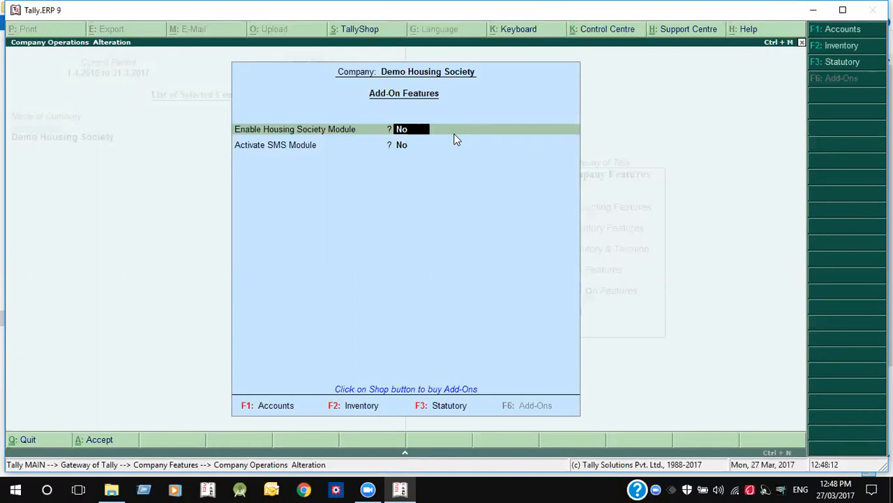
pyautogui.write('y')
pyautogui.press('Return')
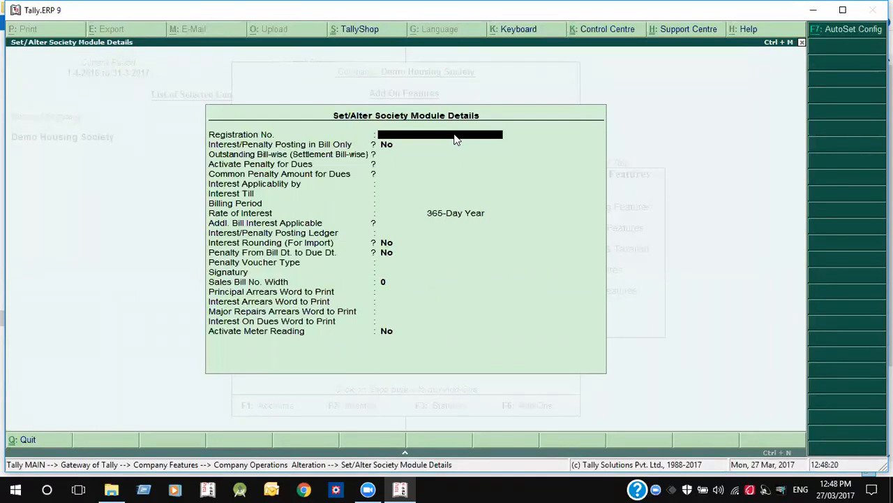
# - Enter the society's registration number and set Interest/Penalty Posting in Bill Only to Yes
pyautogui.write('kw35444545')
pyautogui.press('Return')
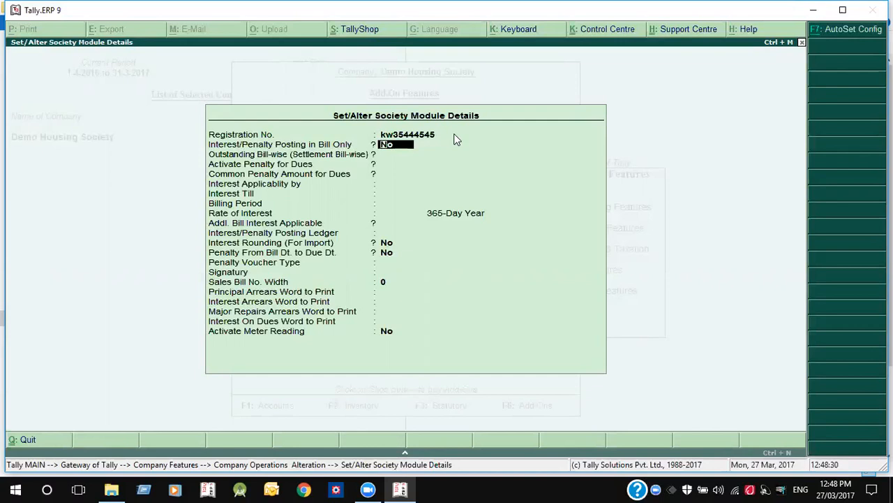
pyautogui.write('y')
pyautogui.press('Return')
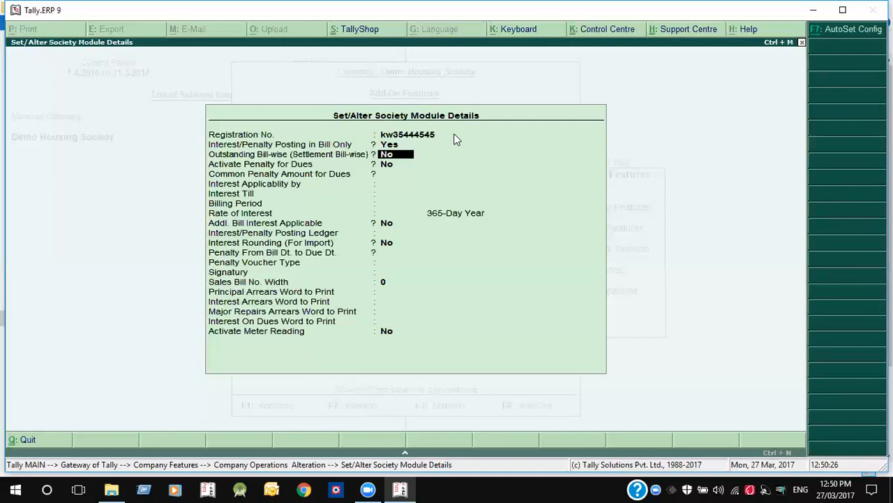
# - Set Outstanding Bill-wise to Yes and leave Activate Penalty for Dues at No
pyautogui.write('y')
pyautogui.press('Return')
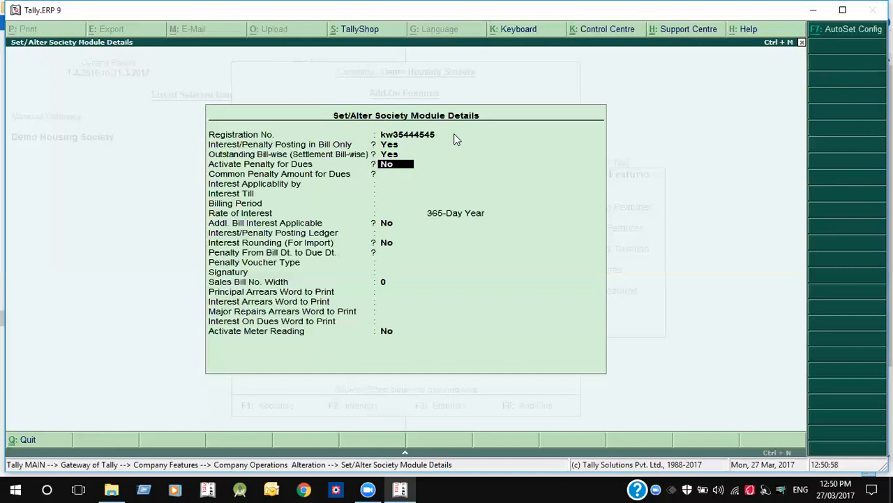
pyautogui.press('Return')
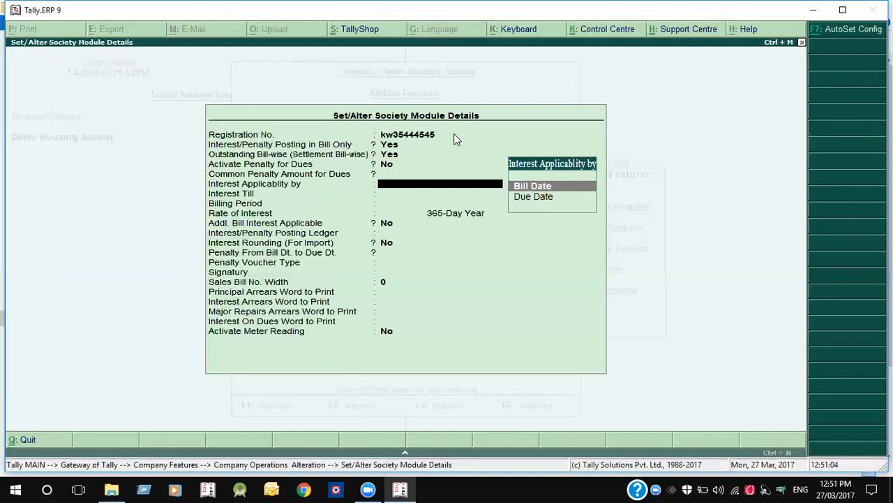
# - Set Interest Applicability by to Bill Date and Interest Till to Next Bill Date
pyautogui.press('Down')
pyautogui.press('Up')
pyautogui.press('Return')
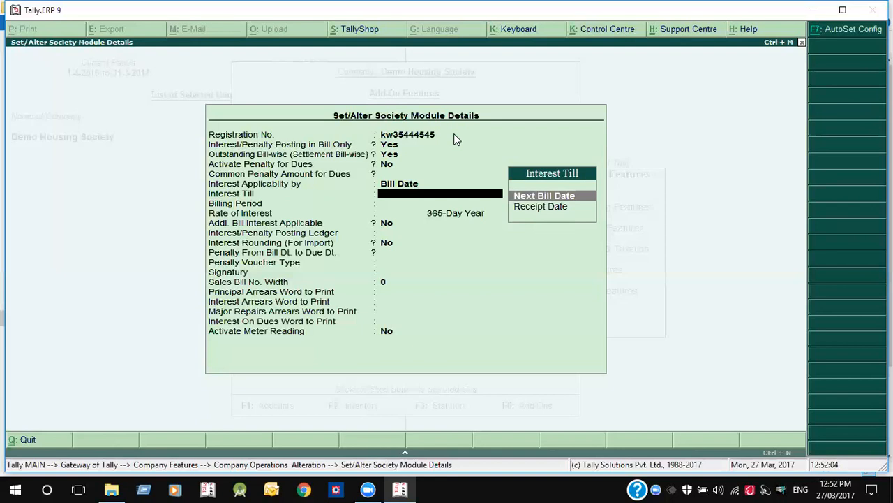
pyautogui.press('Return')
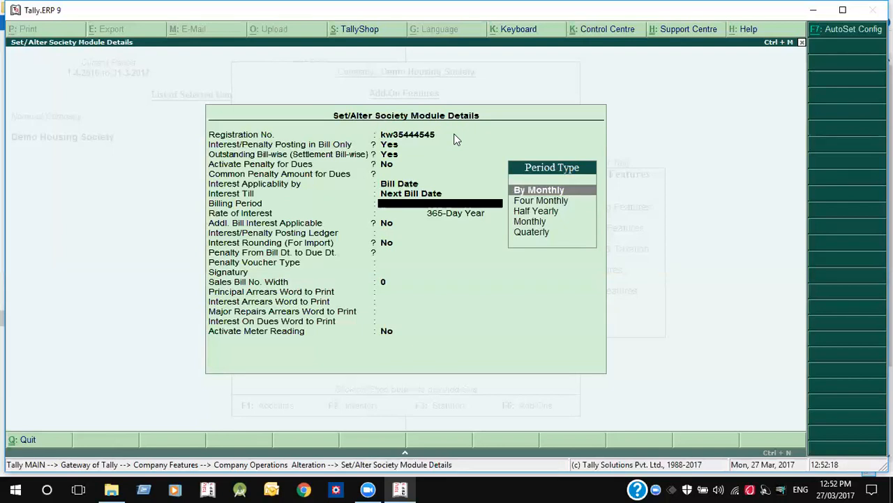
# - Choose Monthly billing and a 21% interest rate, with Addl. Bill Interest Applicable set to No
pyautogui.press('Down')
pyautogui.press('Down')
pyautogui.press('Down')
pyautogui.press('Return')
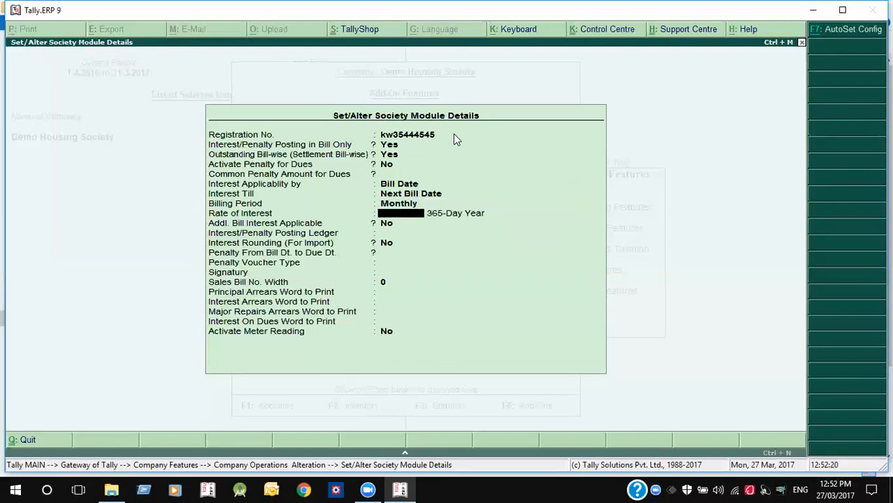
pyautogui.write('21')
pyautogui.press('Return')
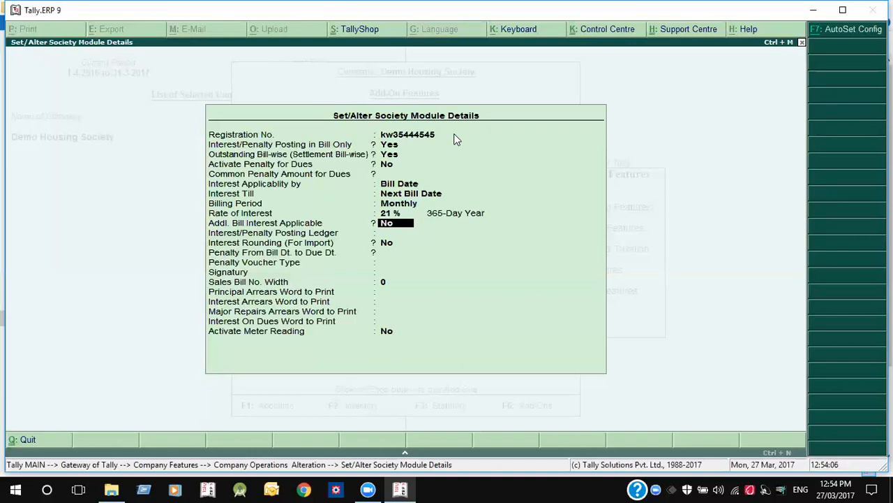
pyautogui.write('y')
pyautogui.press('Return')
pyautogui.press('BackSpace')
pyautogui.press('n')
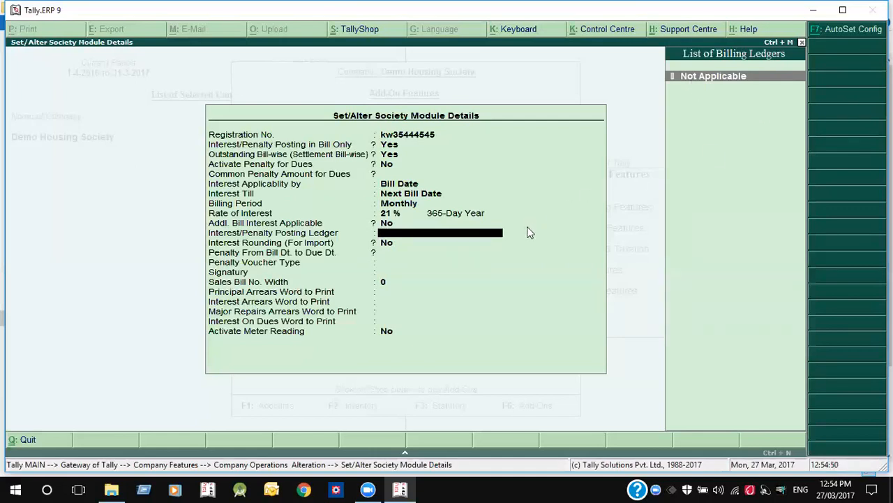
# - Choose INTEREST as the Interest/Penalty Posting Ledger and set Interest Rounding (For Import) to Yes
pyautogui.click(819, 32)
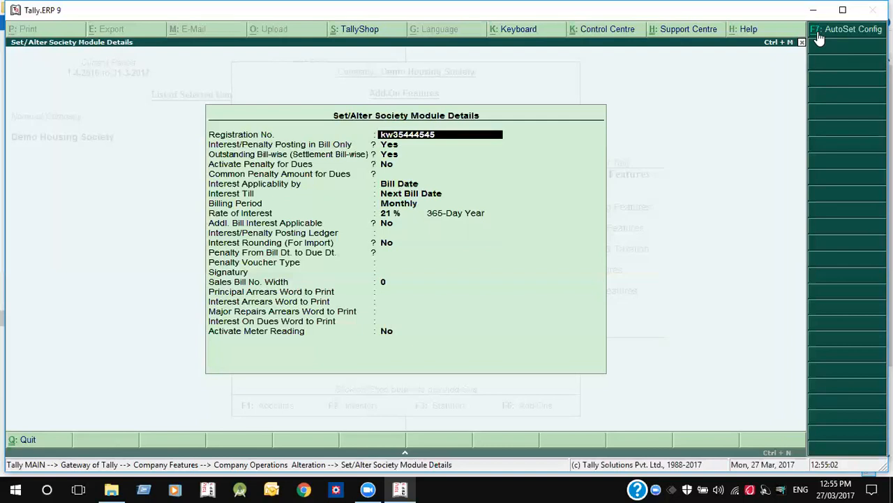
pyautogui.press('Return')
pyautogui.press('Return')
pyautogui.press('Return')
pyautogui.press('Return')
pyautogui.press('Return')
pyautogui.press('Return')
pyautogui.press('Return')
pyautogui.press('Return')
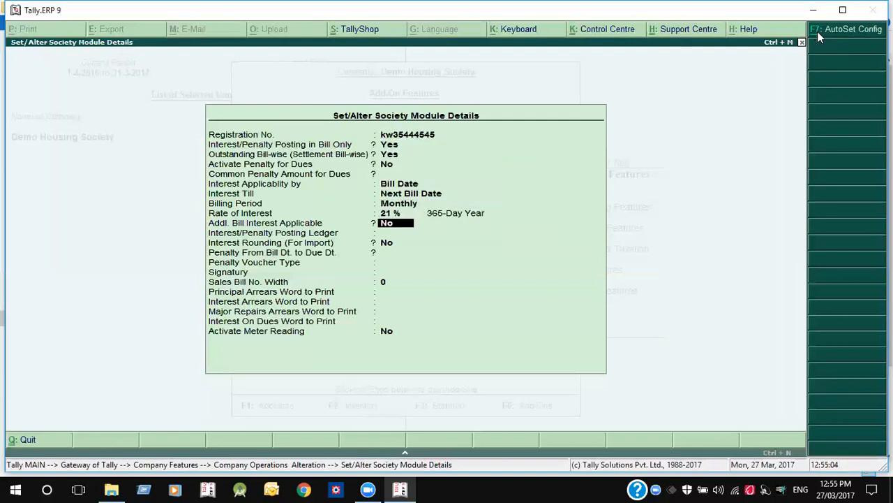
pyautogui.press('Return')
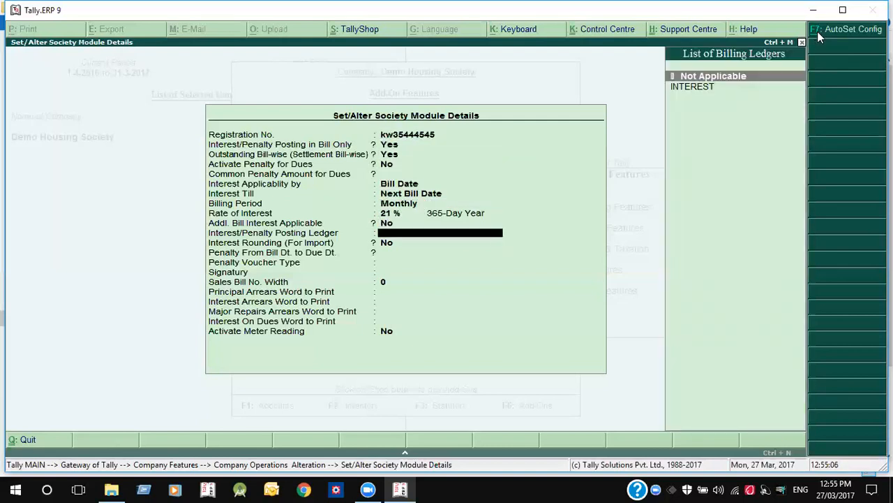
pyautogui.press('Down')
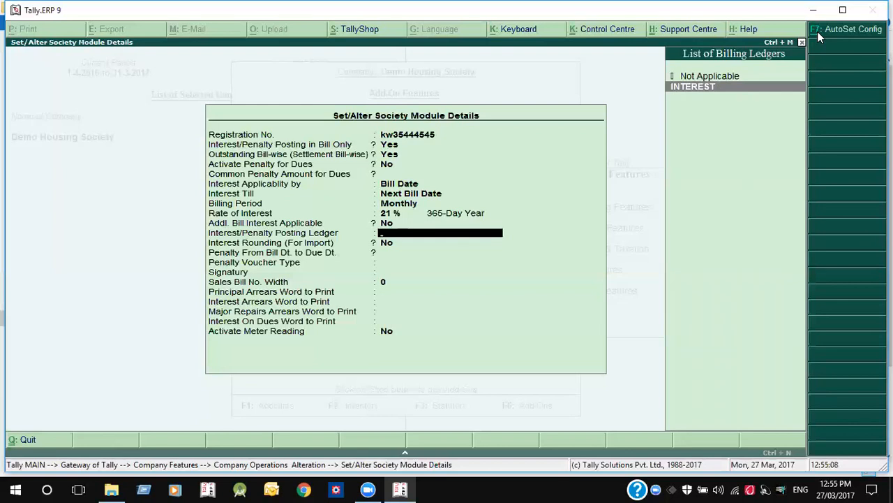
pyautogui.press('Return')
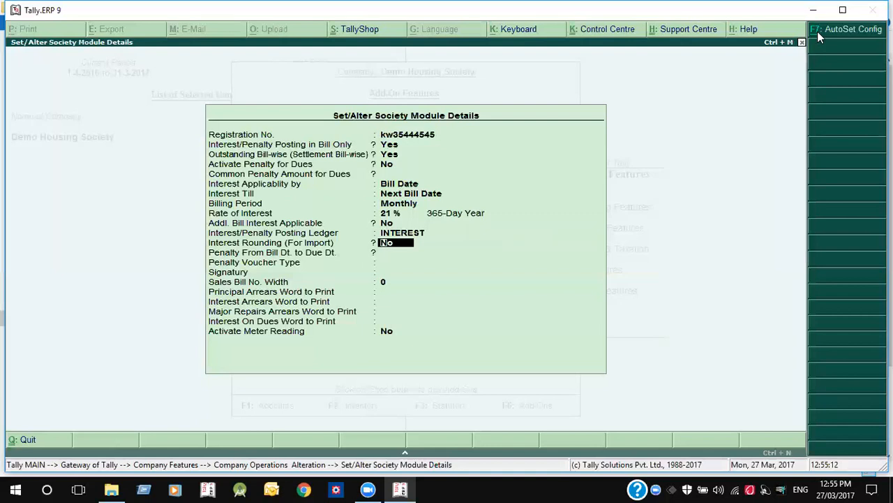
pyautogui.write('y')
pyautogui.press('Return')
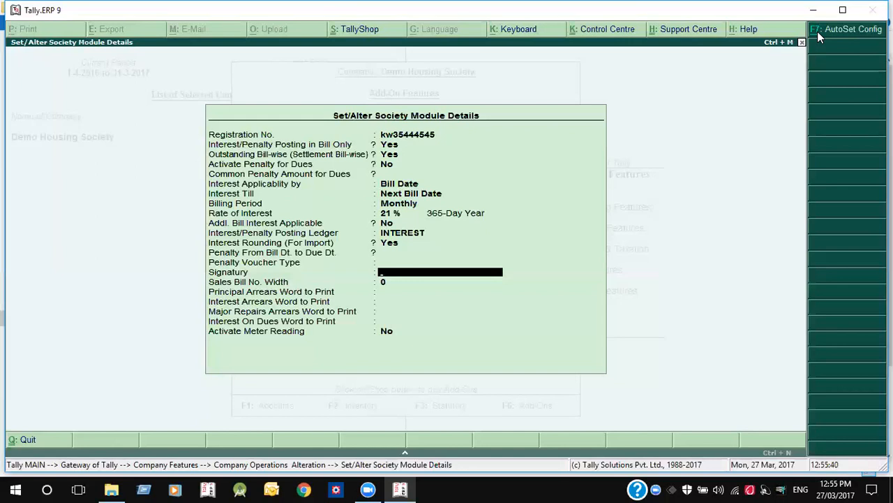
# - Skip the Signatory field and confirm a Sales Bill No. Width of 3
pyautogui.press('Return')
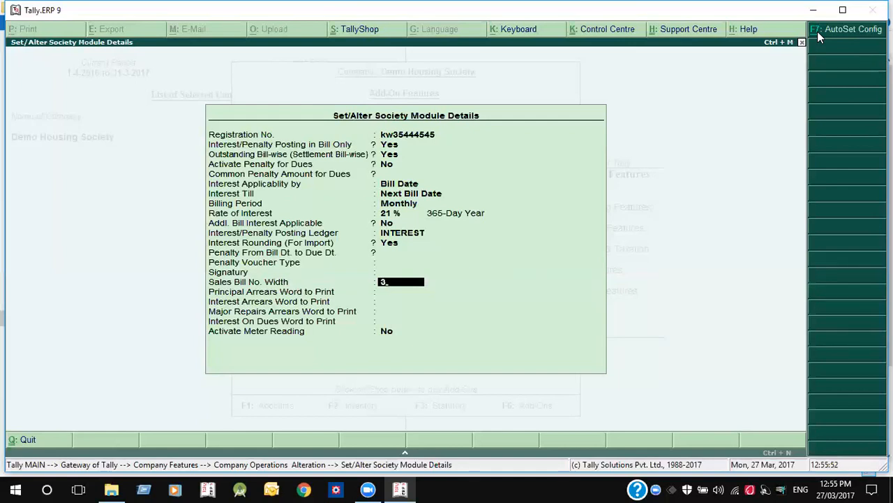
pyautogui.press('Return')
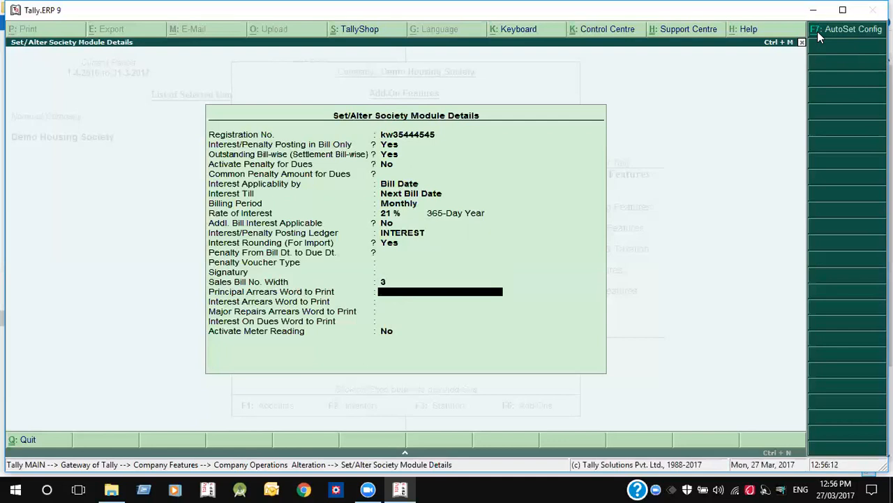
# - Leave the principal, interest, major repairs and interest-on-dues print words blank and accept the details
pyautogui.press('Return')
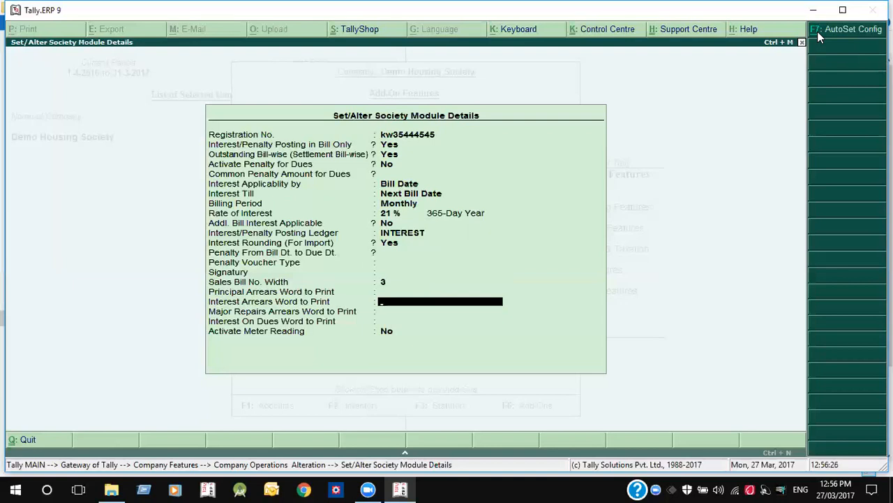
pyautogui.press('Return')
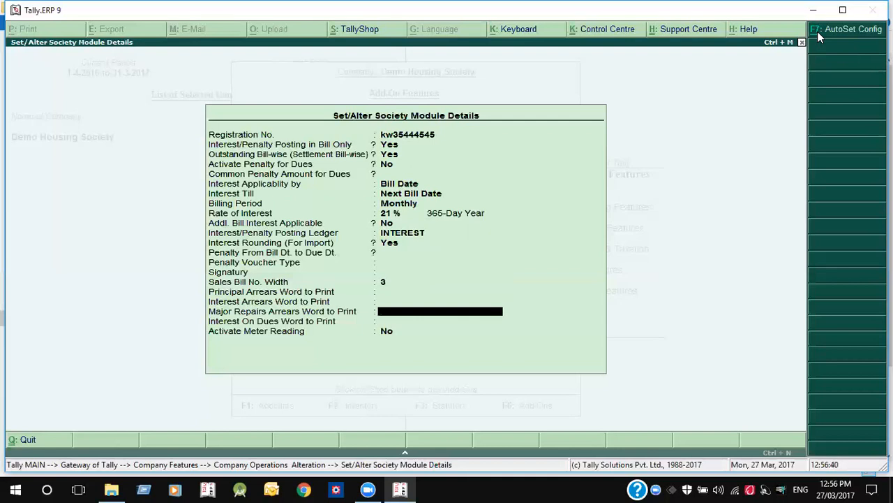
pyautogui.press('Return')
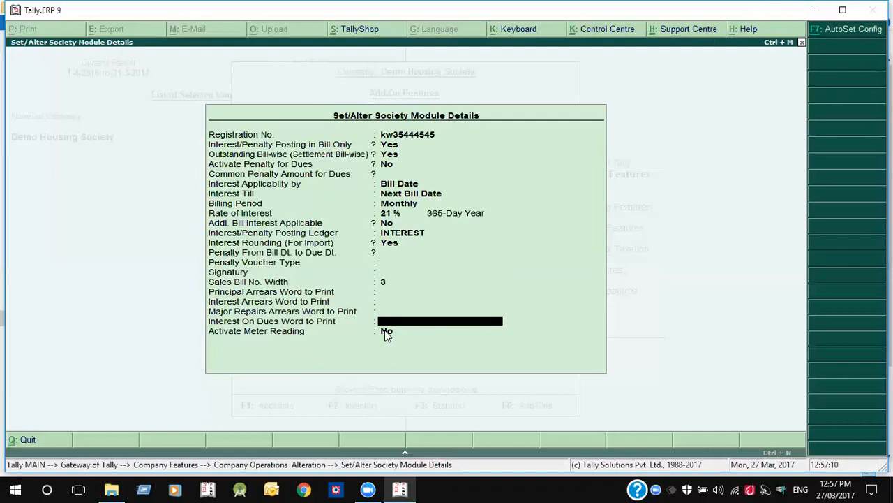
pyautogui.press('Return')
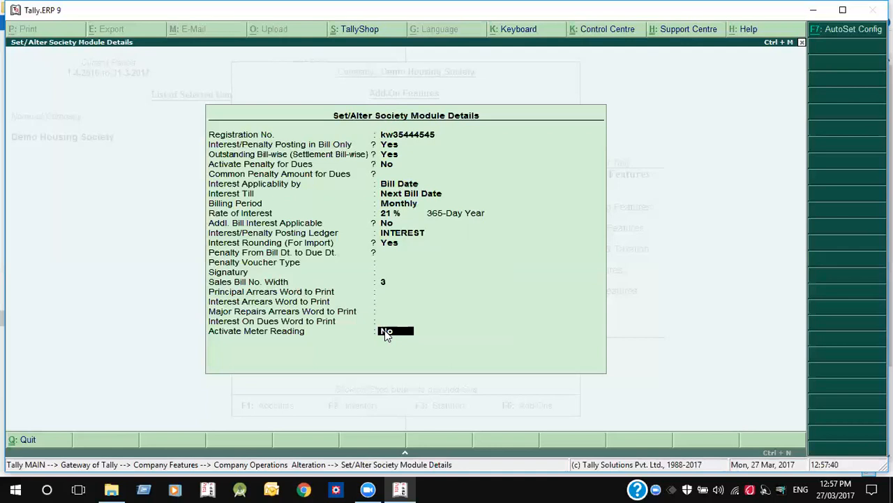
pyautogui.press('Return')
pyautogui.press('Return')
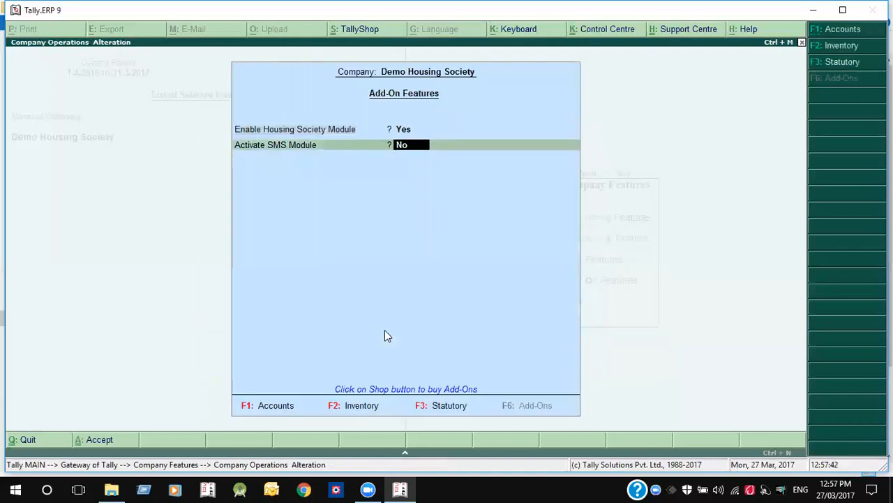
# - Set Activate SMS Module to Yes, leave its login details blank, and save the add-on features
pyautogui.write('y')
pyautogui.press('Return')
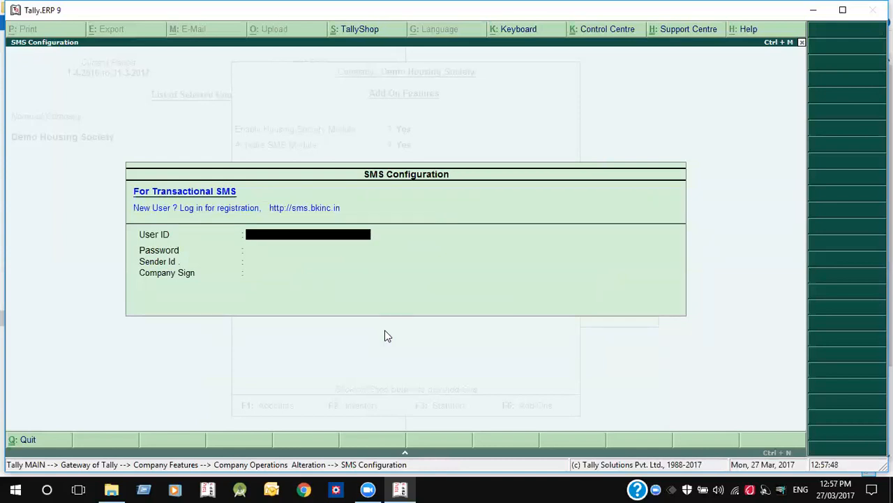
pyautogui.press('Return')
pyautogui.press('Return')
pyautogui.press('Return')
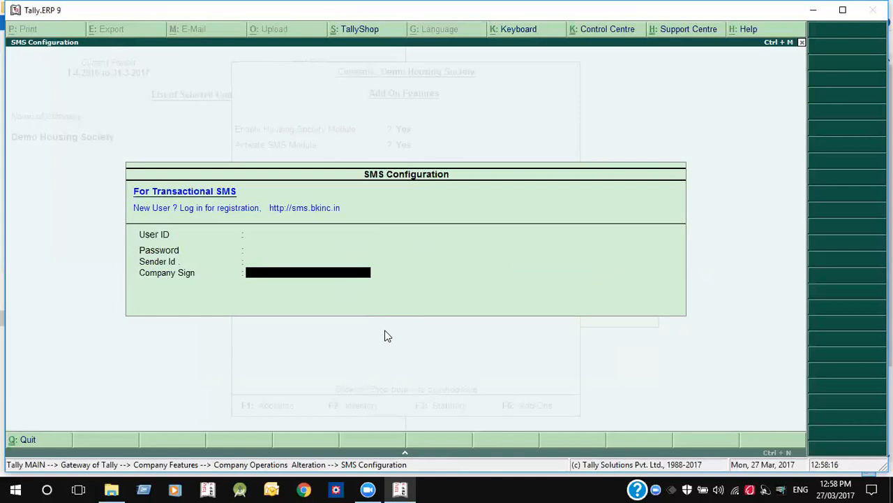
pyautogui.press('Return')
pyautogui.press('Return')
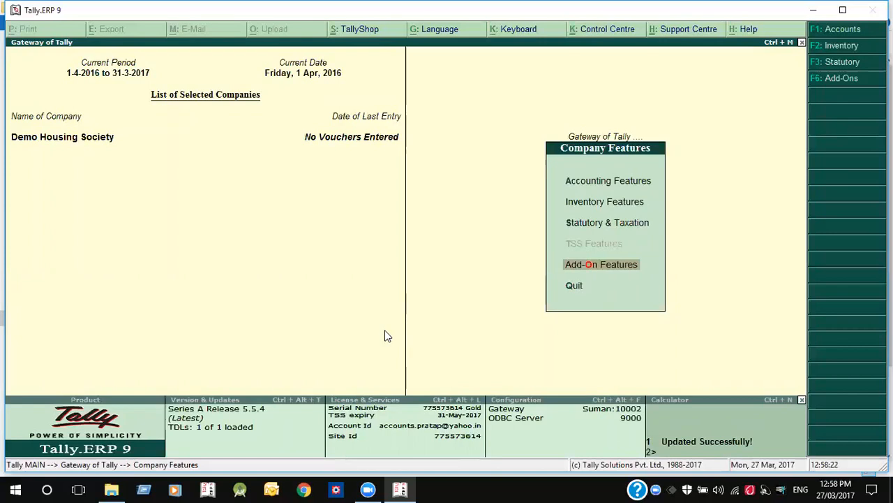
# - Return to the Gateway of Tally and open the Housing Society Menu
pyautogui.press('Escape')
pyautogui.press('Up')
pyautogui.press('Up')
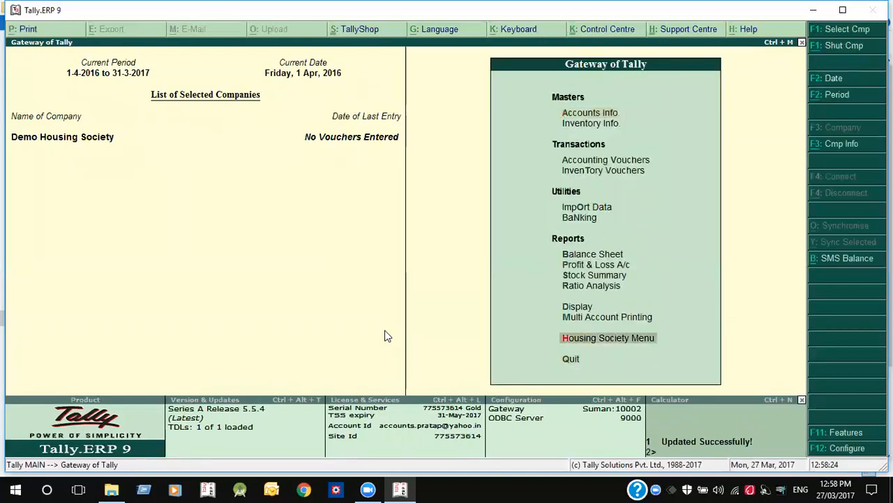
pyautogui.press('Return')
# - Leave the Housing Society Menu and open Accounts Info from Gateway of Tally
pyautogui.press('Up')
pyautogui.press('Up')
pyautogui.press('Up')
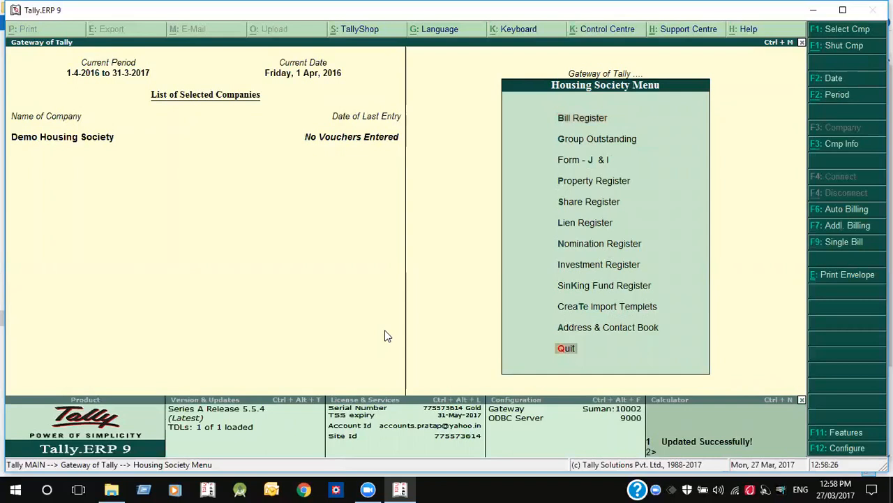
pyautogui.press('Up')
pyautogui.press('Up')
pyautogui.press('Up')
pyautogui.press('Up')
pyautogui.press('Up')
pyautogui.press('Up')
pyautogui.press('Up')
pyautogui.press('Up')
pyautogui.press('Down')
pyautogui.press('Down')
pyautogui.press('Down')
pyautogui.press('Down')
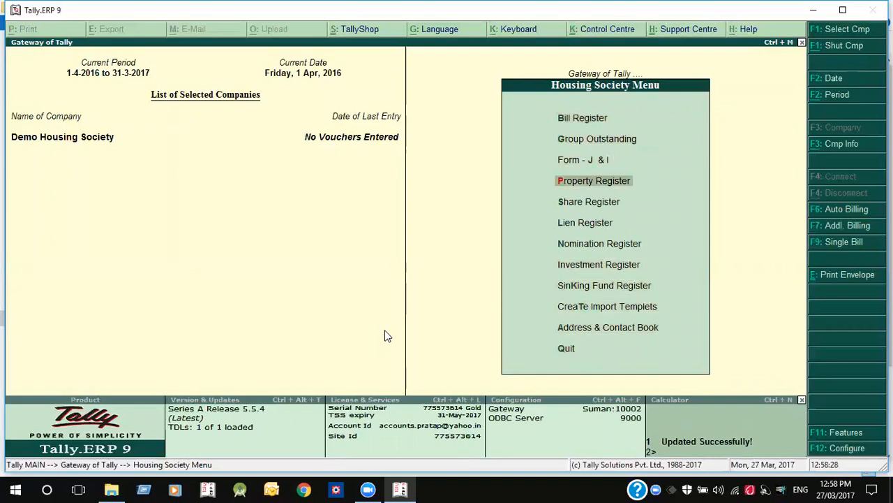
pyautogui.press('Down')
pyautogui.press('Down')
pyautogui.press('Escape')
pyautogui.press('Down')
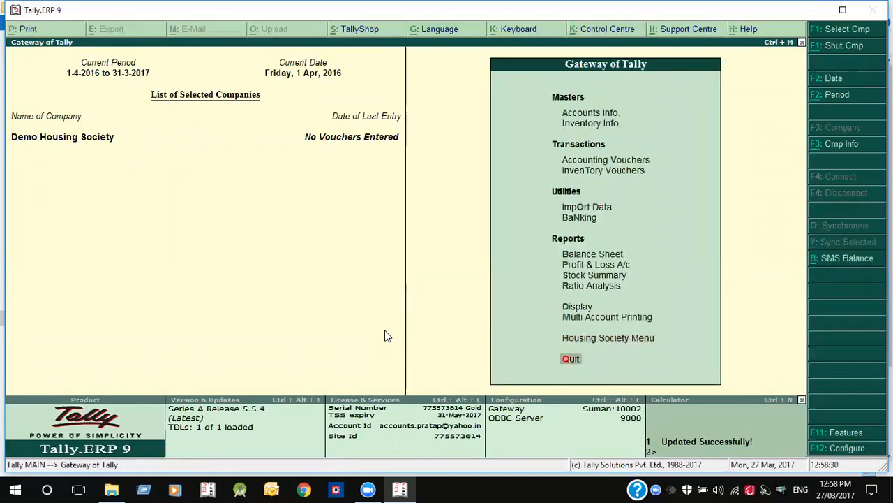
pyautogui.press('Down')
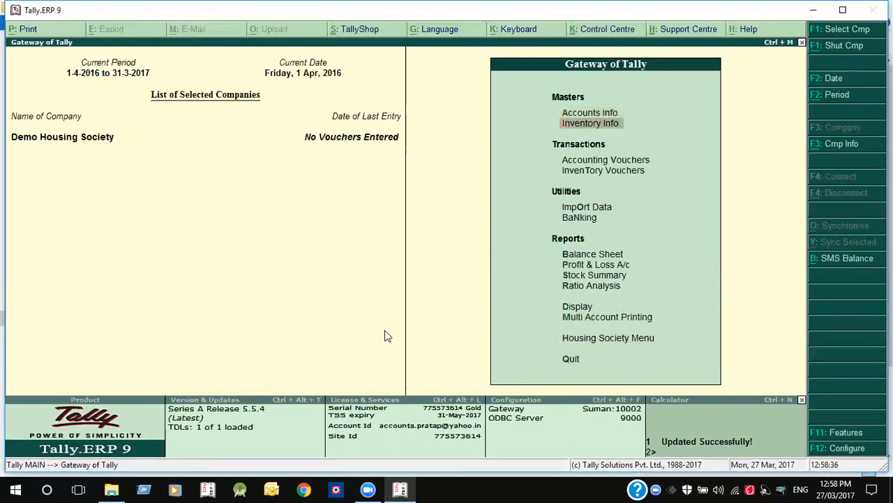
pyautogui.press('Return')
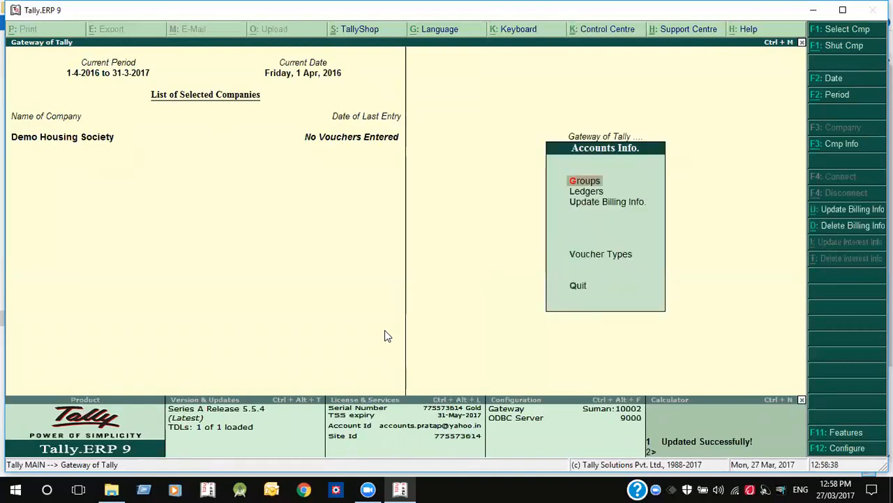
# - Under Ledgers, glance at the existing ledger list, then choose Create for a single ledger
pyautogui.press('l')
pyautogui.press('Down')
pyautogui.press('Down')
pyautogui.press('Return')
pyautogui.press('Down')
pyautogui.press('Down')
pyautogui.press('Up')
pyautogui.press('Up')
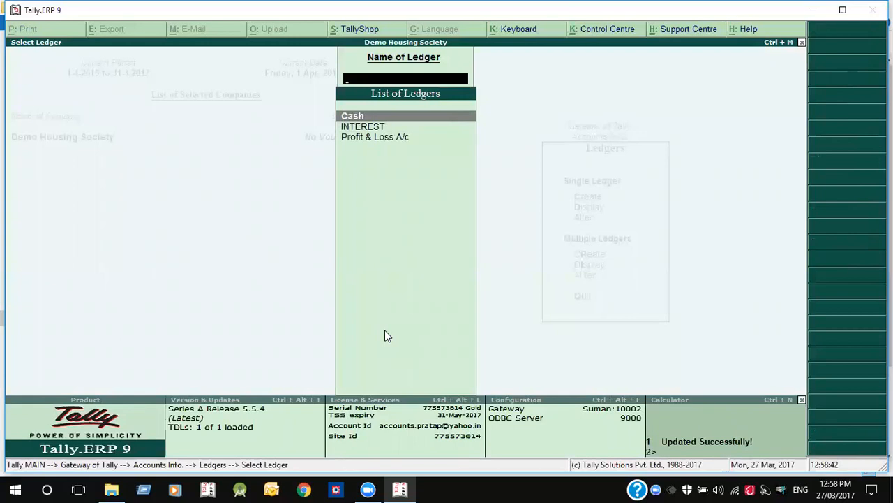
pyautogui.press('Escape')
pyautogui.press('Up')
pyautogui.press('Up')
pyautogui.press('Return')
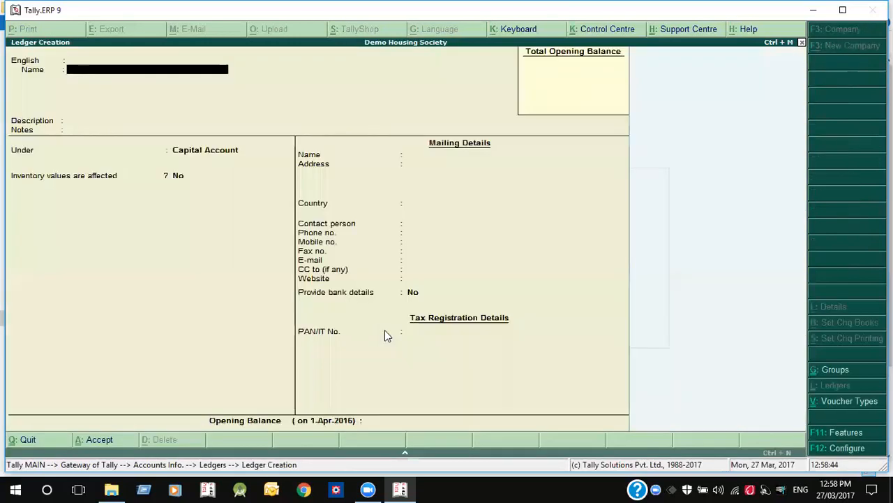
# - Close the ledger configuration unchanged and clear a stray letter from the Name field
pyautogui.press('F12')
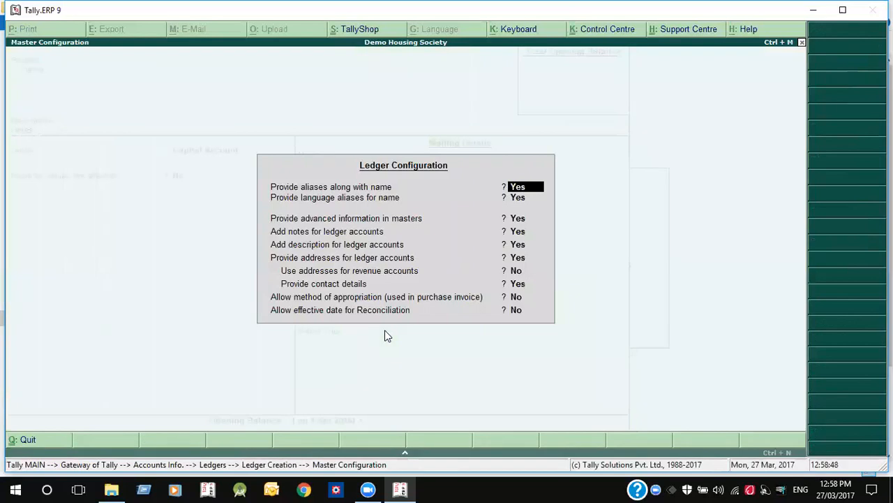
pyautogui.hotkey('ctrl', 'a')
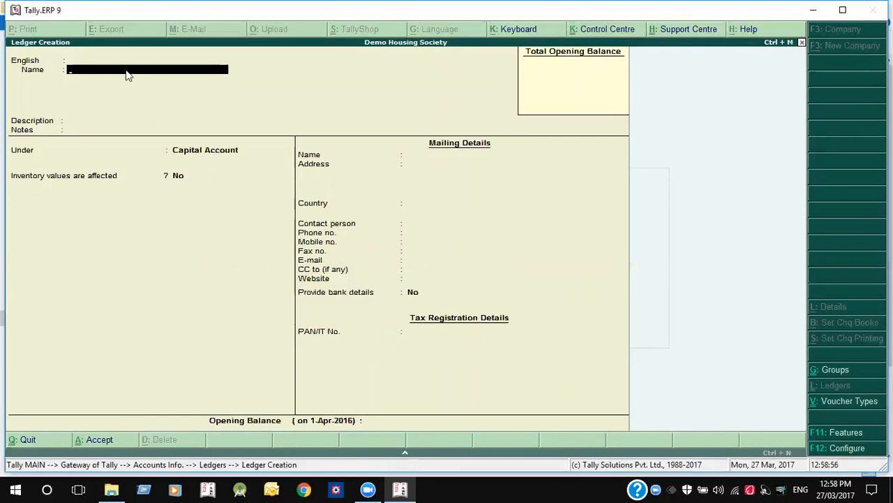
pyautogui.write('K')
pyautogui.press('BackSpace')
# - In the F12 ledger configuration, set Provide language aliases for name to No and accept
pyautogui.press('F12')
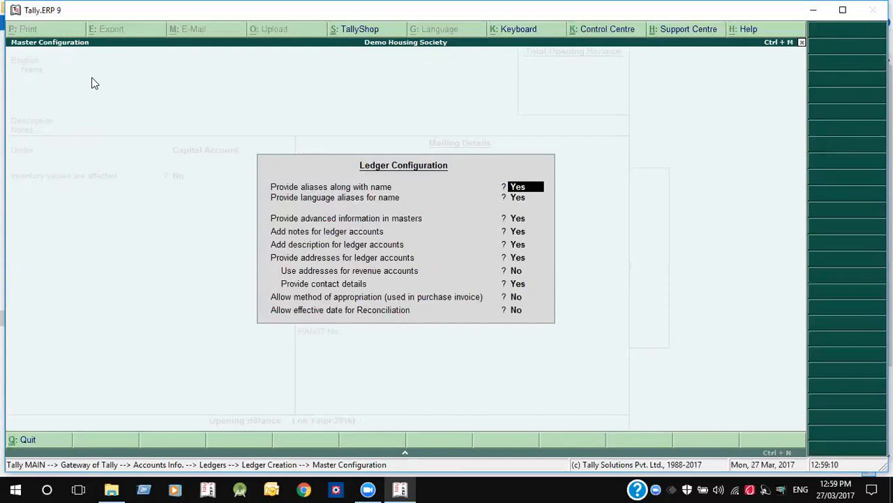
pyautogui.press('Return')
pyautogui.press('n')
pyautogui.press('Return')
pyautogui.press('Return')
pyautogui.press('Return')
pyautogui.press('Return')
pyautogui.press('Return')
pyautogui.press('Return')
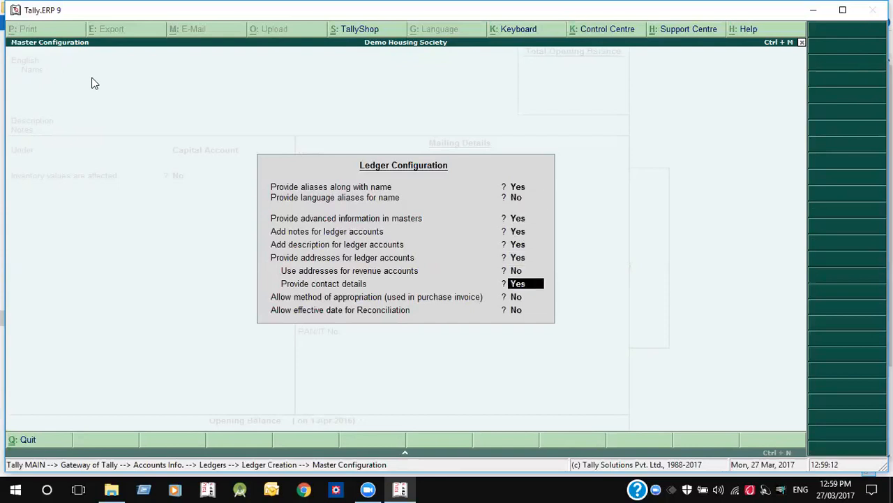
pyautogui.press('Return')
pyautogui.press('Return')
pyautogui.press('n')
pyautogui.press('Return')
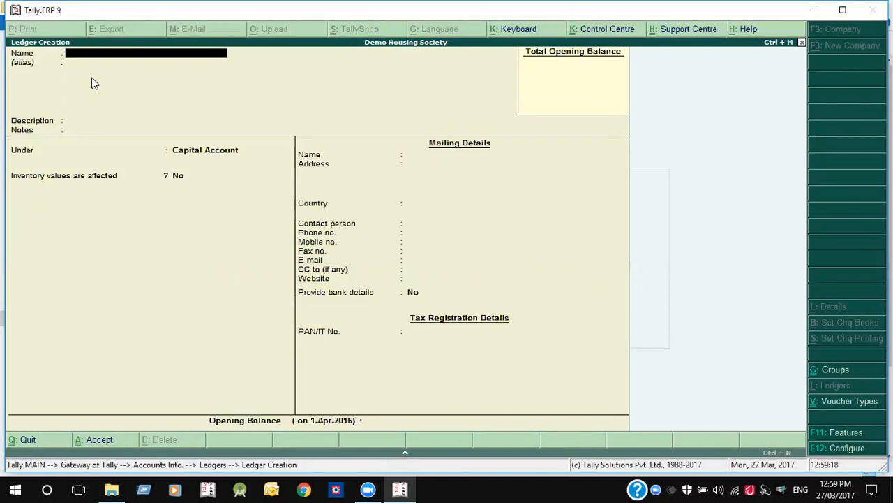
# - Create the Maintance Charges ledger under Indirect Incomes
pyautogui.write('M')
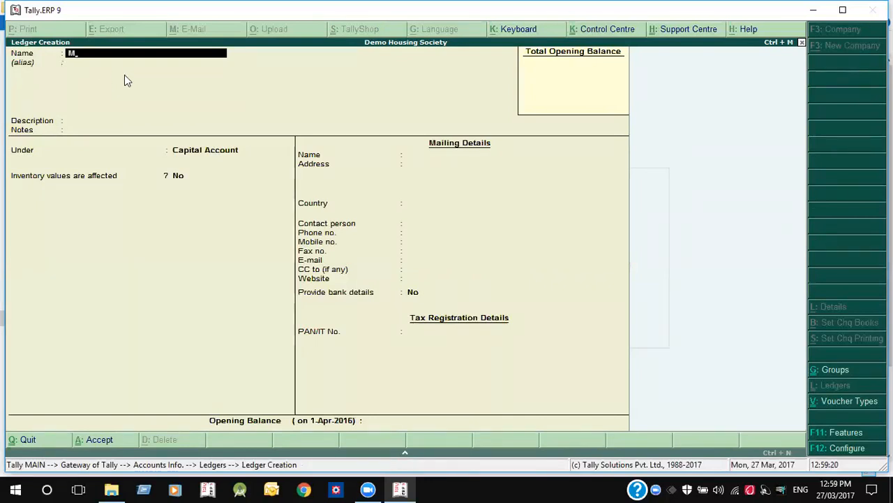
pyautogui.write('aintance Ch')
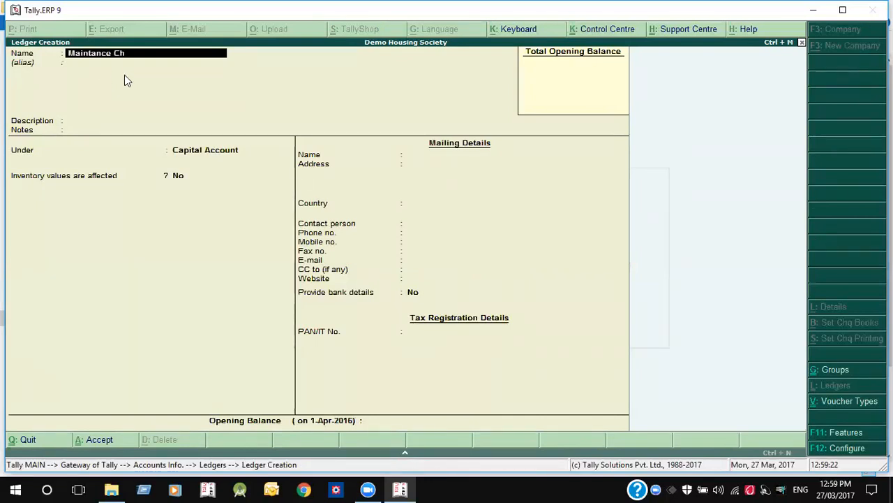
pyautogui.write('arges')
pyautogui.press('Return')
pyautogui.press('Return')
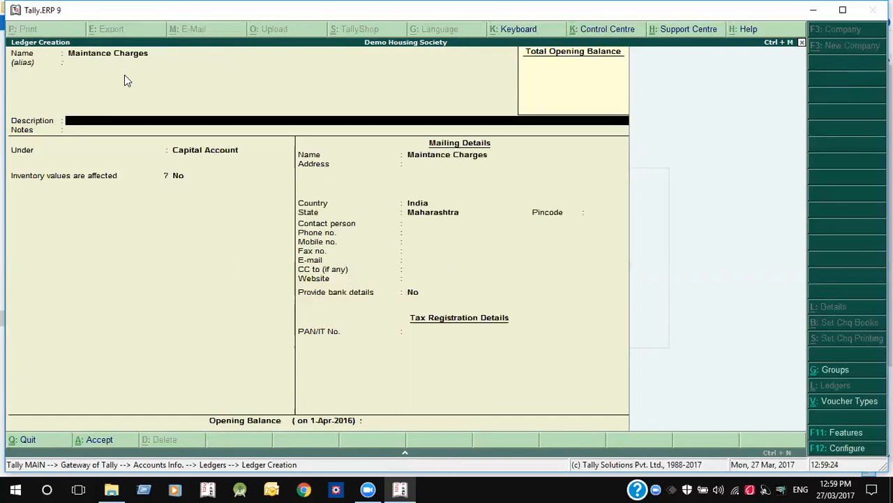
pyautogui.press('Return')
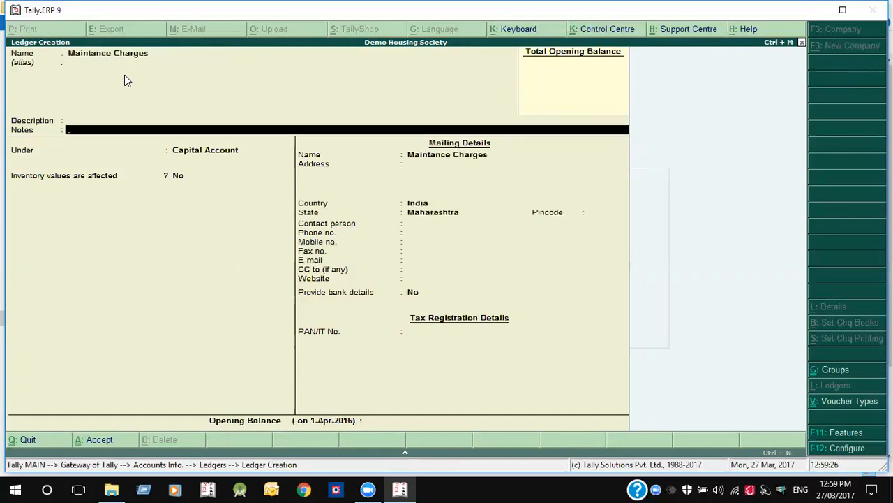
pyautogui.press('Return')
pyautogui.write('In')
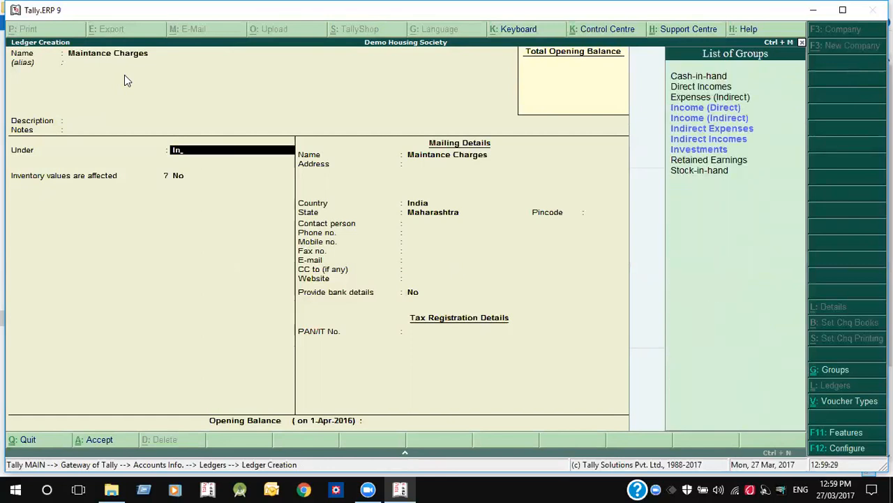
pyautogui.press('Down')
pyautogui.press('Down')
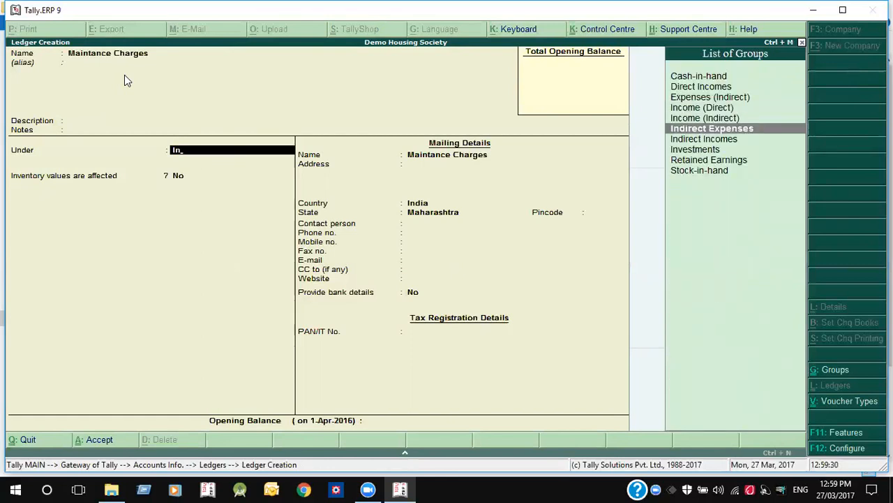
pyautogui.press('Down')
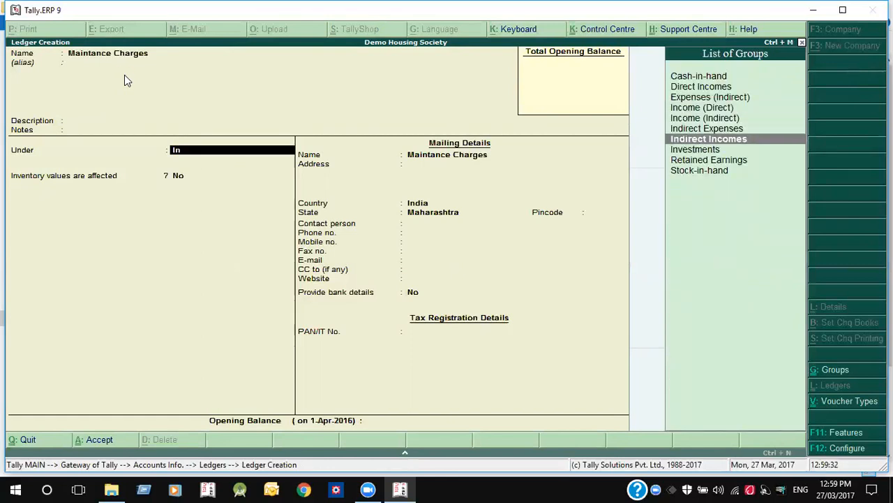
pyautogui.press('Return')
# - Create the Sinking Fund ledger
pyautogui.press('BackSpace')
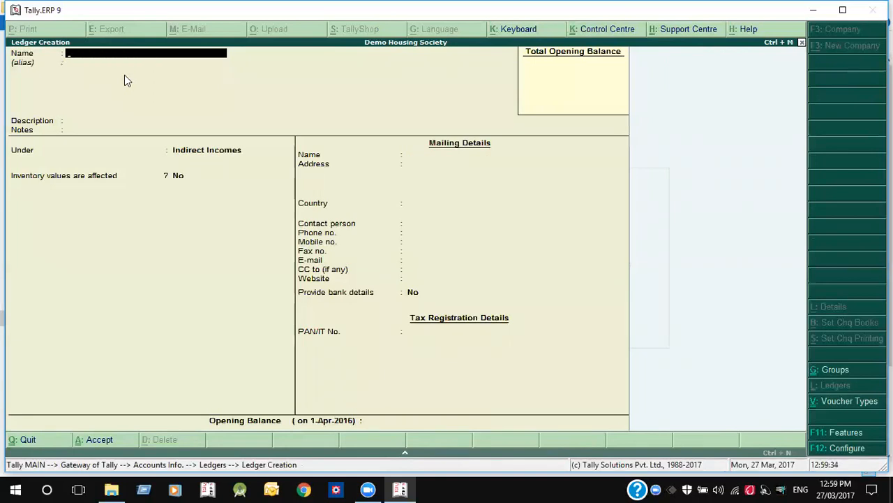
pyautogui.write('Sinking Fi')
pyautogui.press('BackSpace')
pyautogui.write('und')
pyautogui.press('Return')
# - Create the Parking Charges ledger
pyautogui.press('Return')
pyautogui.press('Return')
pyautogui.press('Return')
pyautogui.press('Return')
pyautogui.press('Return')
pyautogui.write('Parking charges')
pyautogui.press('Return')
pyautogui.write('A')
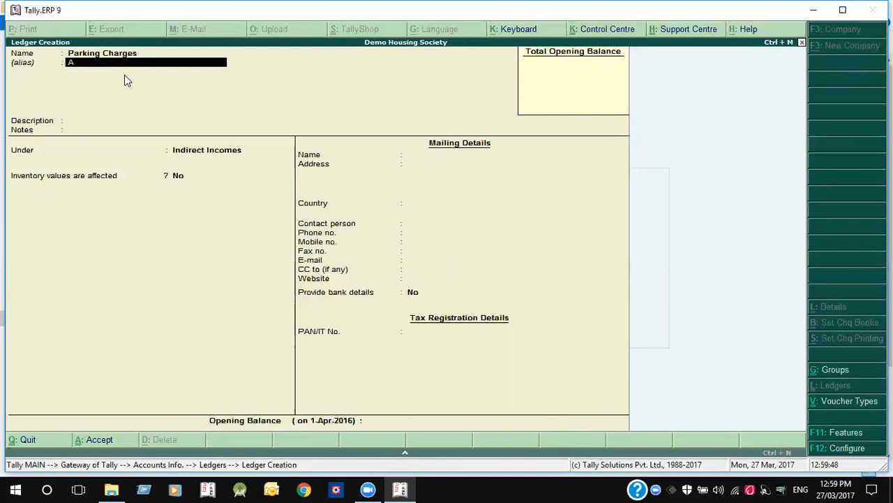
pyautogui.press('BackSpace')
pyautogui.hotkey('ctrl', 'a')
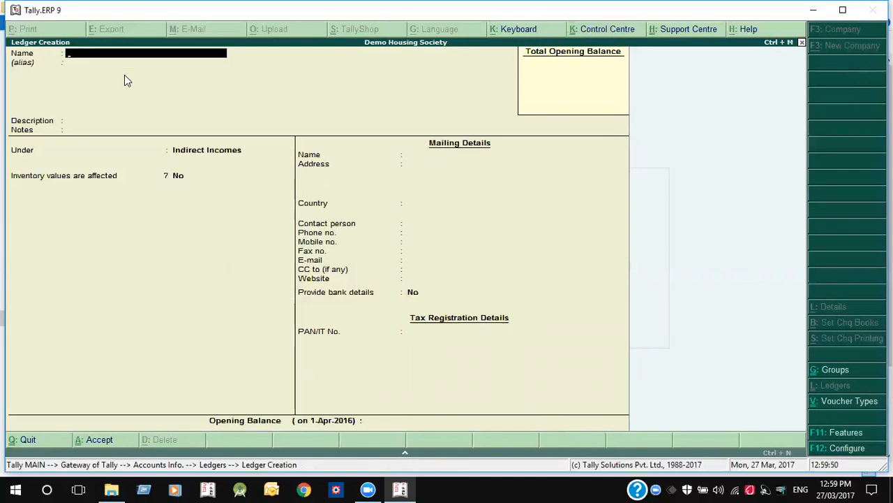
# - Create the Noc Charges and NA Taxes ledgers
pyautogui.write('Noc Charges')
pyautogui.press('Return')
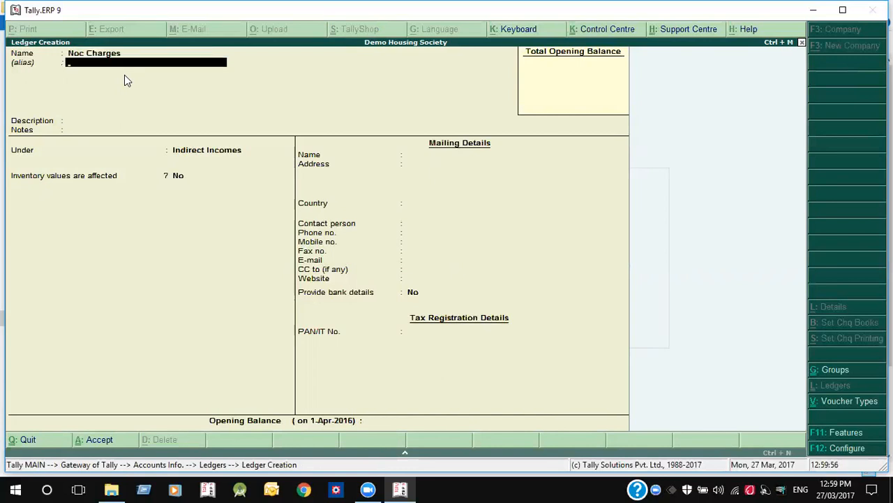
pyautogui.hotkey('ctrl', 'a')
pyautogui.write('N')
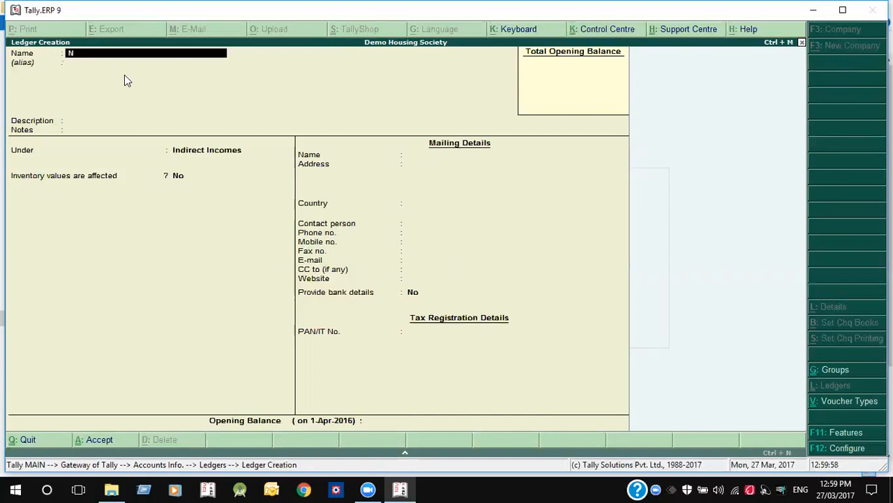
pyautogui.write('A Taxes')
pyautogui.press('Return')
pyautogui.press('Return')
pyautogui.press('Return')
pyautogui.press('Return')
pyautogui.press('Return')
pyautogui.press('Return')
pyautogui.press('Return')
pyautogui.press('Return')
pyautogui.press('Return')
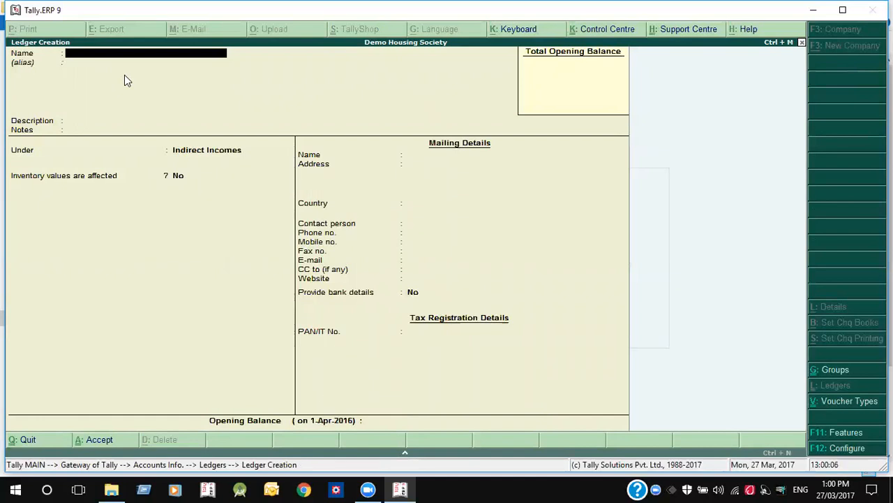
# - Quit ledger creation and open the ledger alteration list to review the new ledgers
pyautogui.press('Escape')
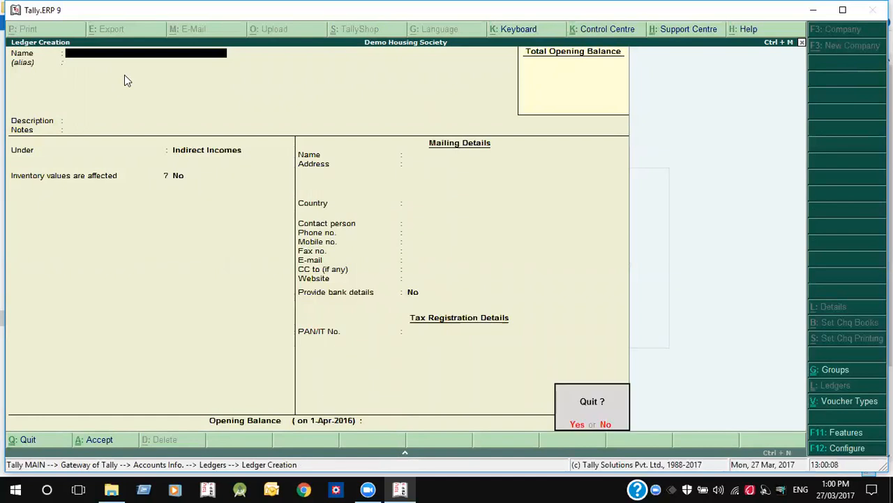
pyautogui.press('y')
pyautogui.press('Down')
pyautogui.press('Down')
pyautogui.press('Return')
pyautogui.press('Down')
pyautogui.press('Down')
pyautogui.press('Down')
pyautogui.press('Down')
pyautogui.press('Down')
# - Close the ledger list and start a new single ledger from Ledgers > Create
pyautogui.press('Up')
pyautogui.press('Up')
pyautogui.press('Up')
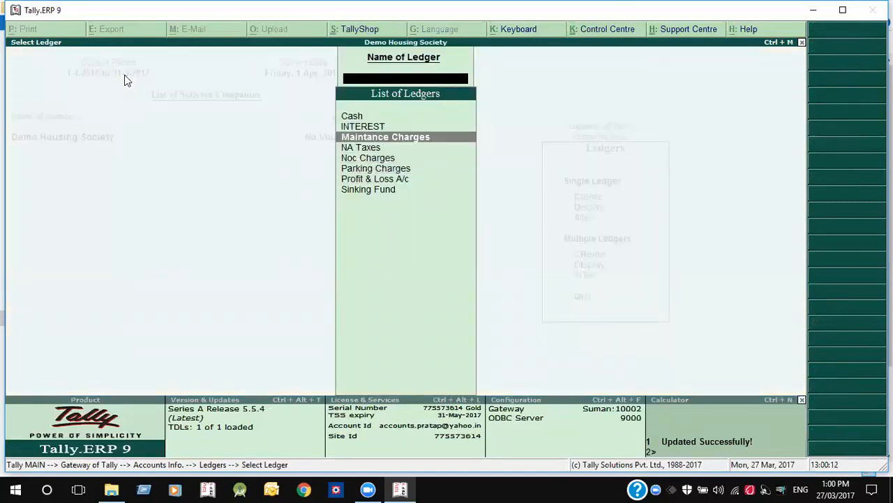
pyautogui.press('Escape')
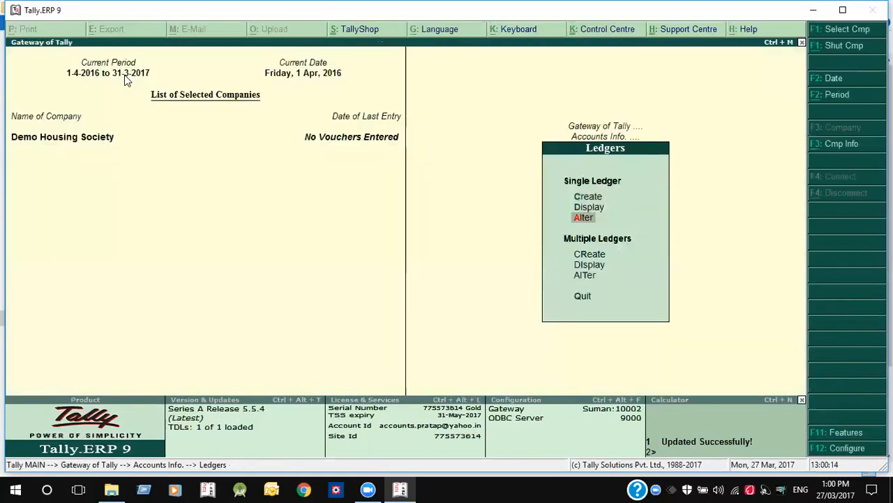
pyautogui.press('Escape')
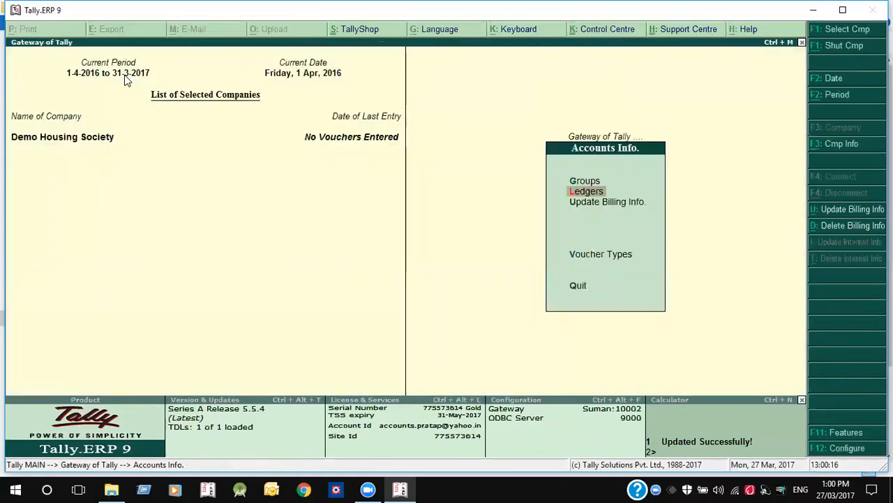
pyautogui.press('Return')
pyautogui.press('Down')
pyautogui.press('Up')
pyautogui.press('Return')
# - Name the ledger 101 Abc and place it under the MEMBERS group
pyautogui.write('101 Abc')
pyautogui.press('Return')
pyautogui.press('Return')
pyautogui.press('Return')
pyautogui.press('Return')
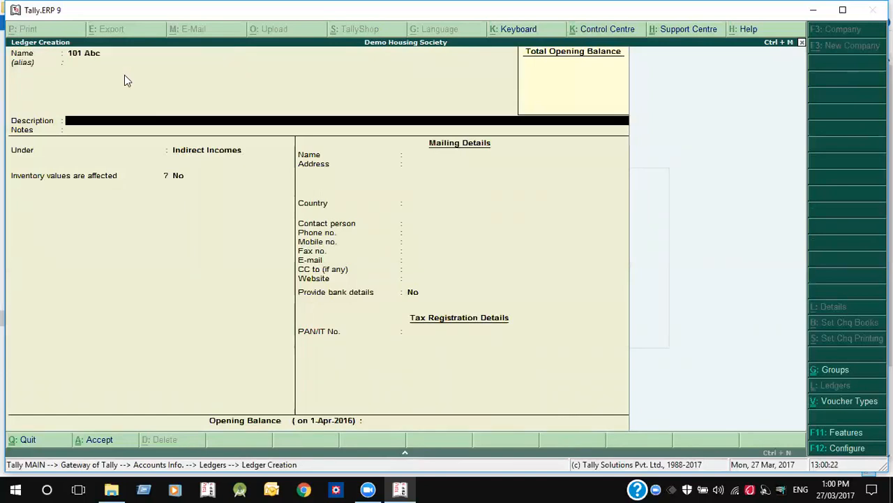
pyautogui.write('Me')
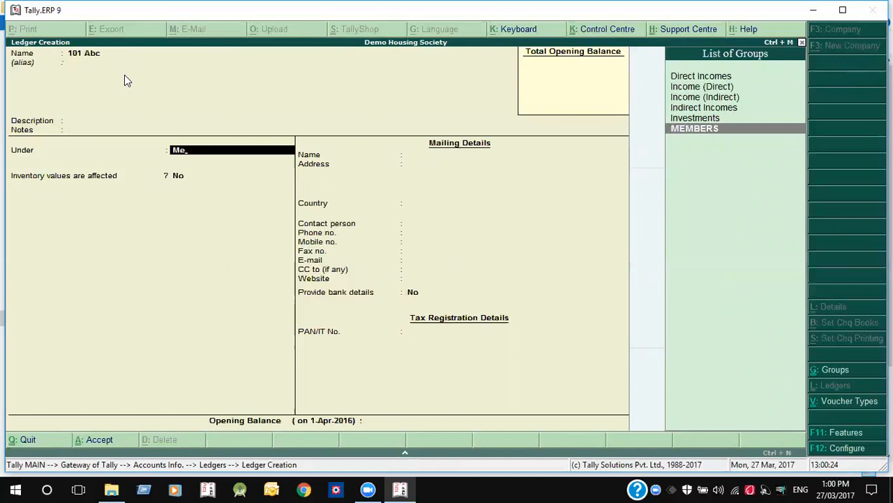
pyautogui.press('Return')
pyautogui.press('Return')
pyautogui.press('Return')
pyautogui.press('Return')
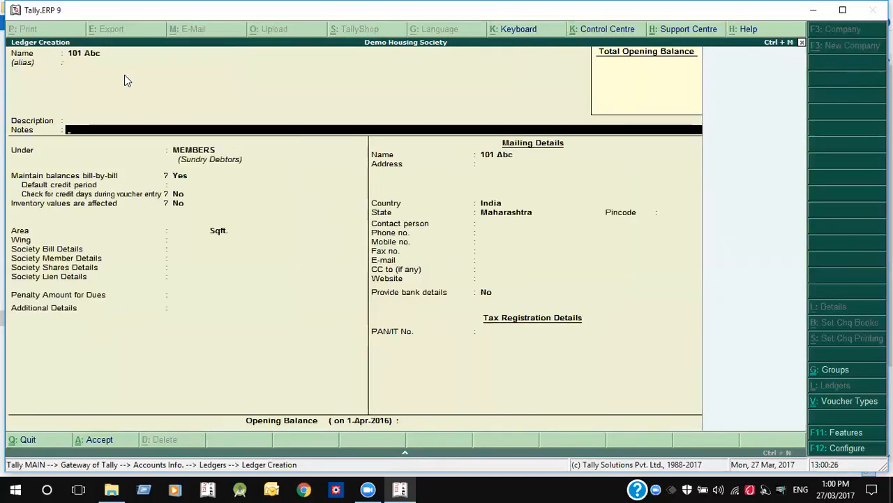
pyautogui.press('Return')
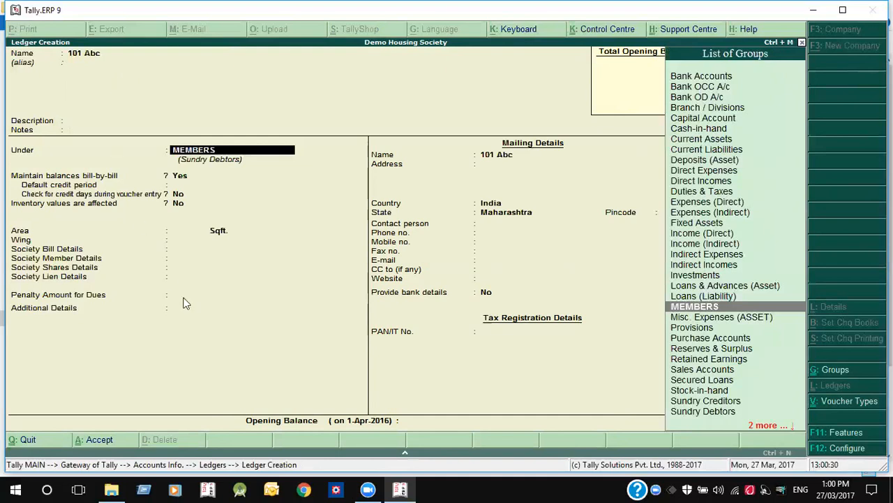
pyautogui.press('Return')
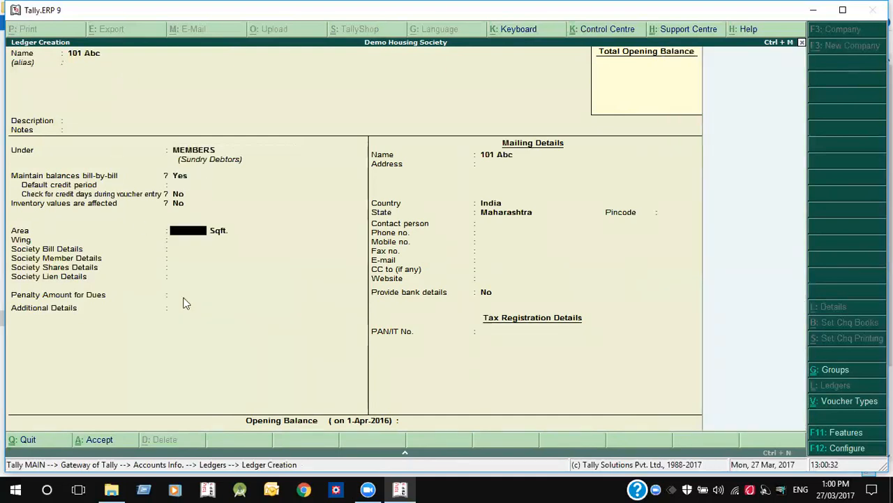
# - Enter area 1,002 Sqft, wing values 12 and 12, and property type Flat
pyautogui.write('10021')
pyautogui.press('BackSpace')
pyautogui.press('Return')
pyautogui.write('12')
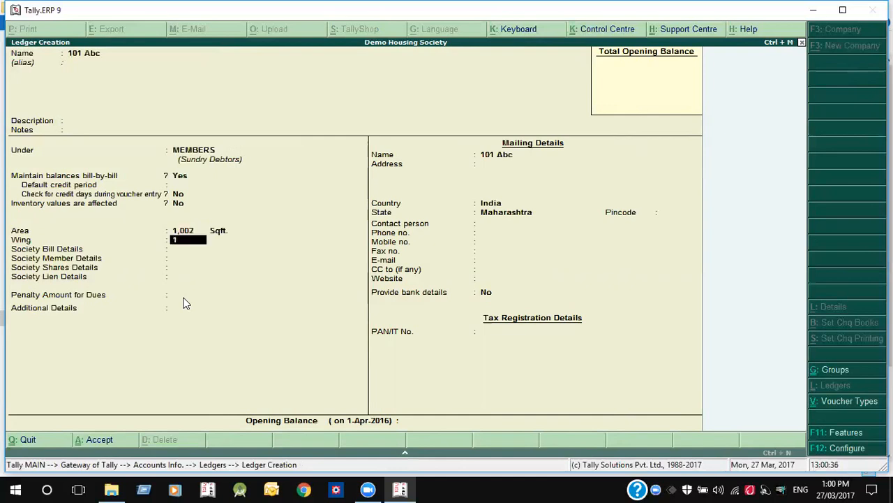
pyautogui.press('Return')
pyautogui.write('12')
pyautogui.press('Return')
pyautogui.press('Down')
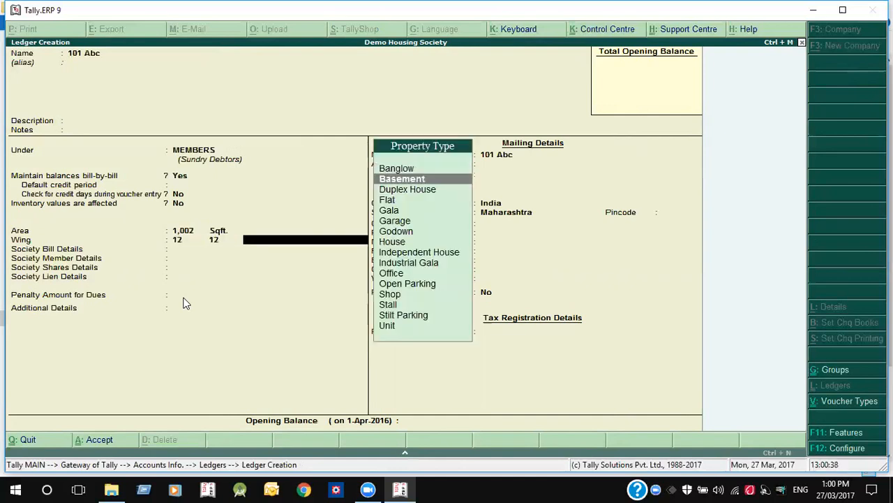
pyautogui.press('Down')
pyautogui.press('Down')
pyautogui.press('Return')
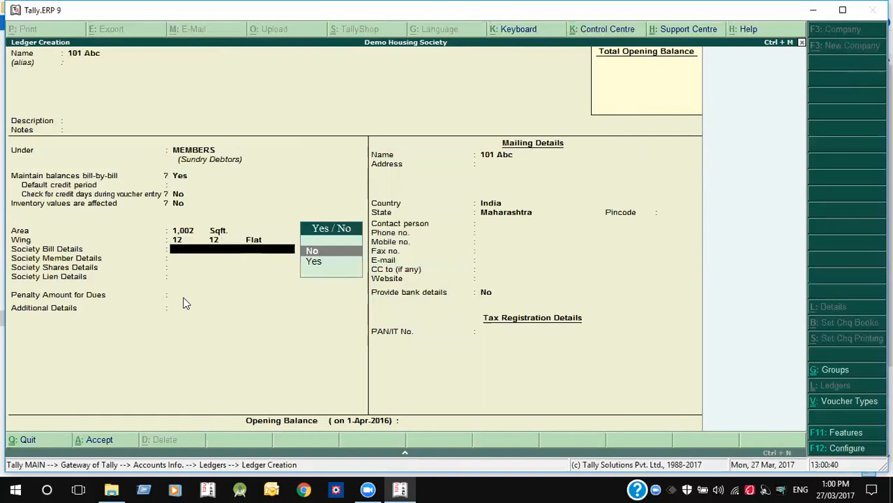
# - Try the society bill and member details options, then discard 101 Abc without saving
pyautogui.press('Down')
pyautogui.press('Return')
pyautogui.press('Return')
pyautogui.press('Return')
pyautogui.press('Return')
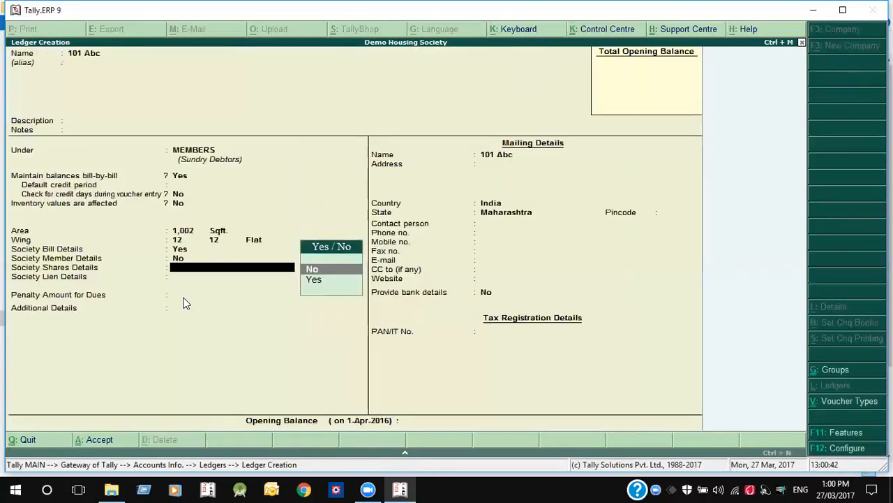
pyautogui.press('BackSpace')
pyautogui.press('Down')
pyautogui.press('Return')
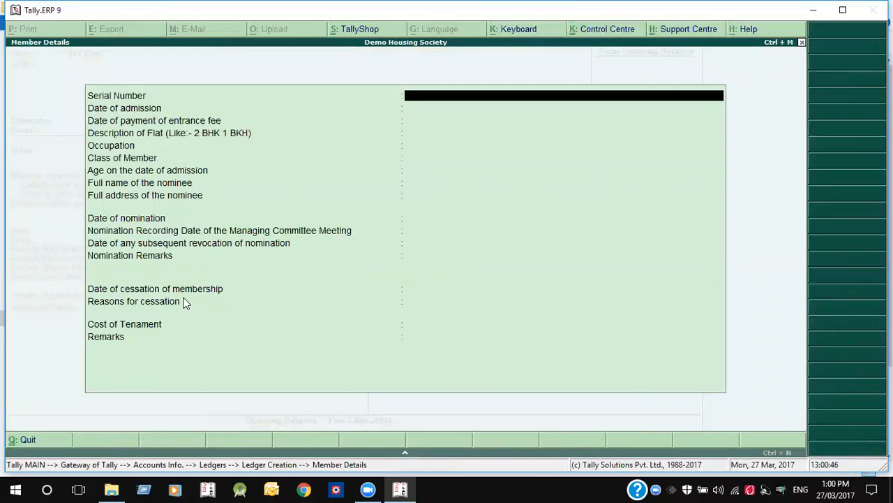
pyautogui.press('Escape')
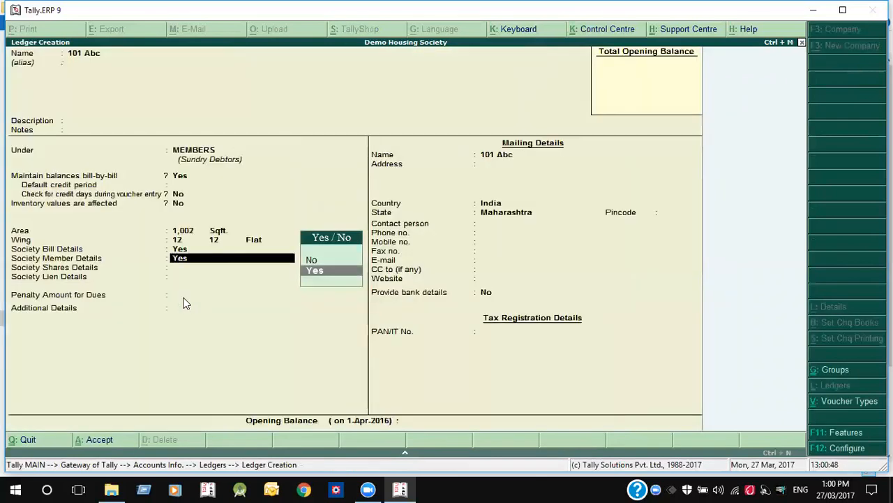
pyautogui.press('Return')
pyautogui.press('Escape')
pyautogui.press('Up')
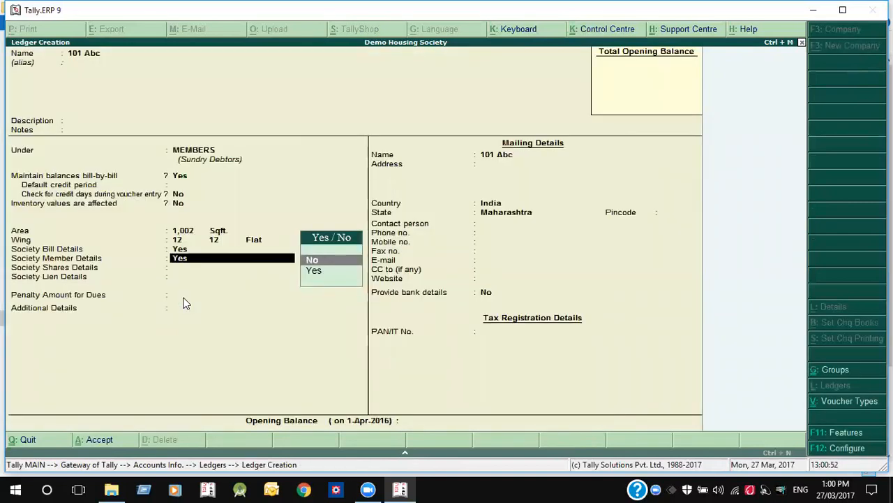
pyautogui.press('Escape')
pyautogui.press('Return')
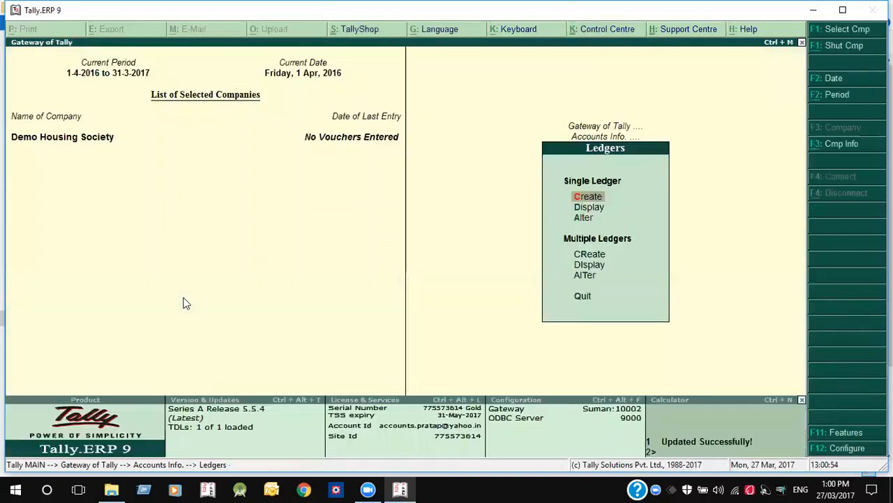
# - Generate the Member's Master Import Template from Housing Society Menu > Create Import Templets, overwriting Masters.xlsx
pyautogui.press('Escape')
pyautogui.press('Escape')
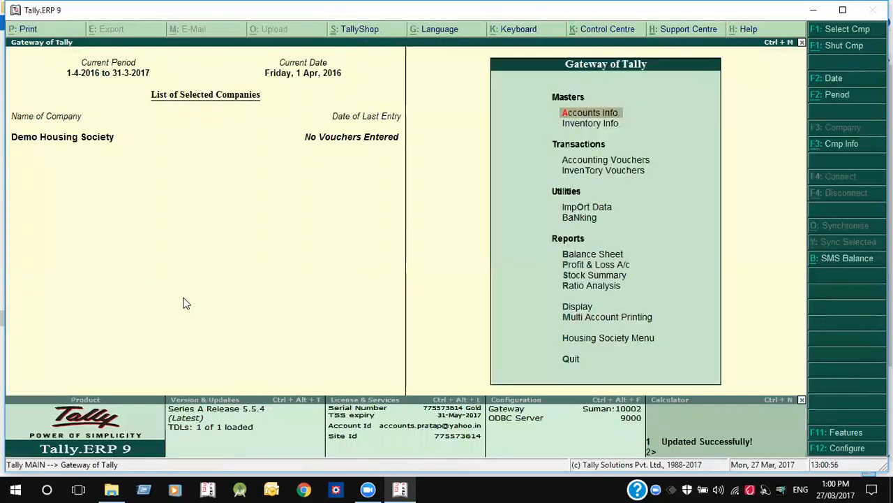
pyautogui.press('Escape')
pyautogui.press('Up')
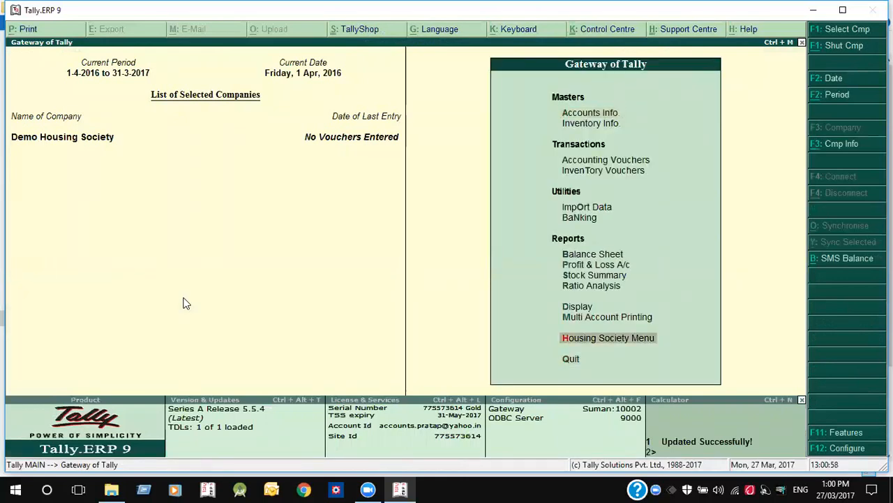
pyautogui.press('Return')
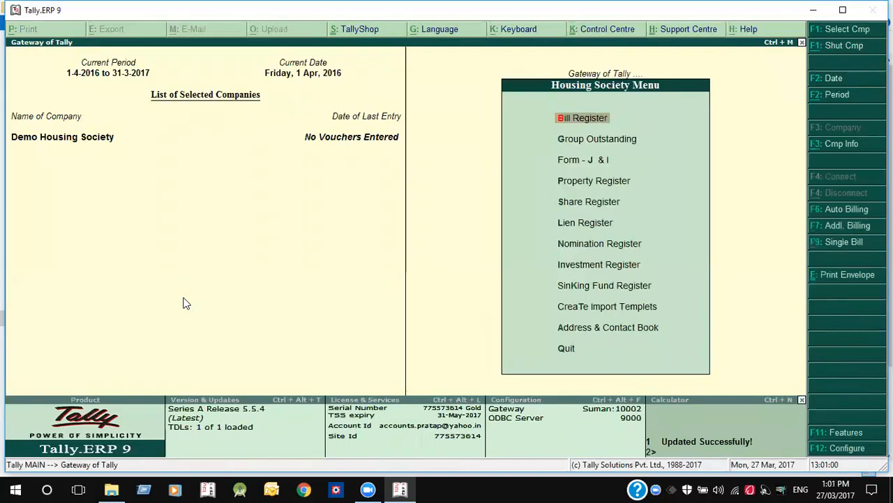
pyautogui.press('Up')
pyautogui.press('Up')
pyautogui.press('Return')
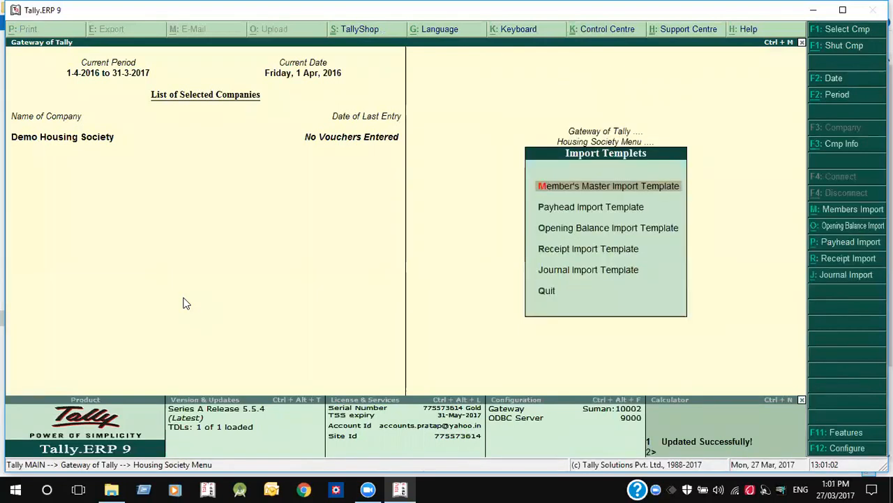
pyautogui.press('Down')
pyautogui.press('Up')
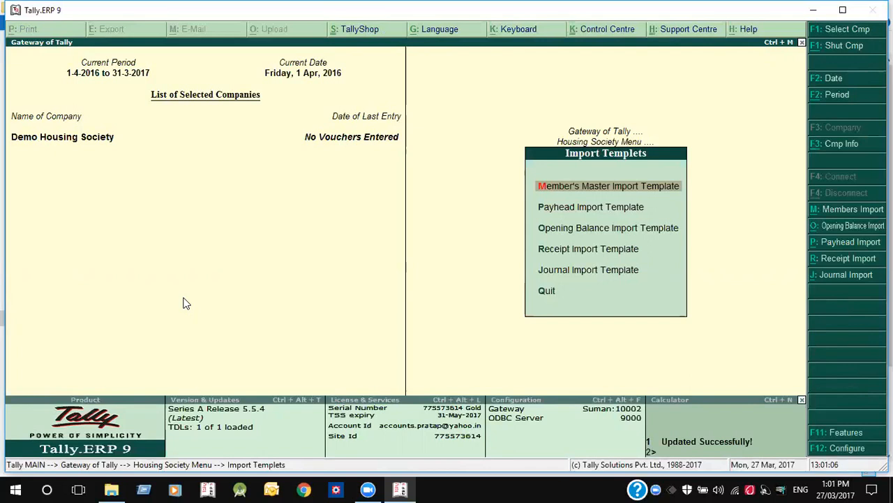
pyautogui.press('Return')
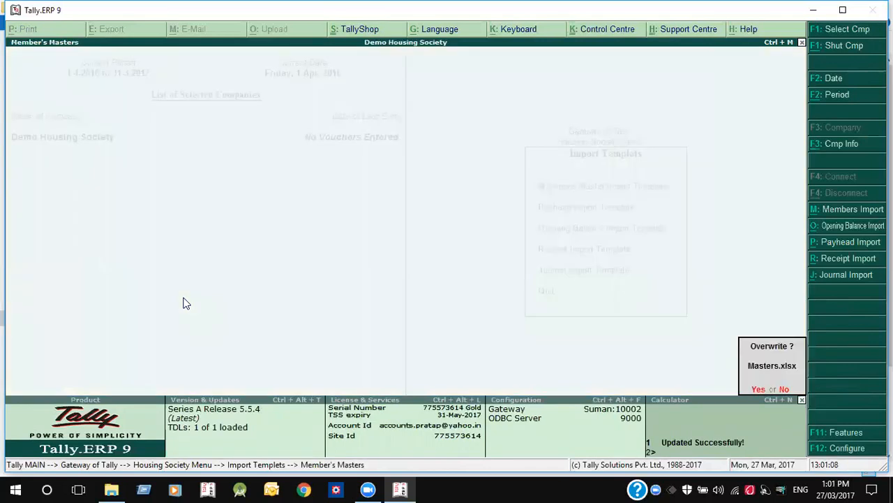
pyautogui.press('y')
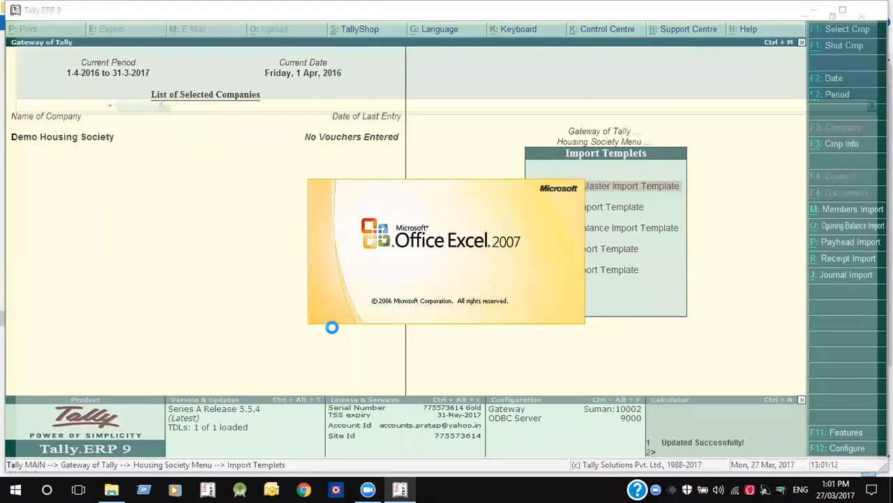
# - Review the Masters template headings from Ledger Name to Sort No, then return to Tally
pyautogui.press('Down')
pyautogui.press('Right')
pyautogui.press('Right')
pyautogui.press('Right')
pyautogui.press('Right')
pyautogui.press('Right')
pyautogui.press('Right')
pyautogui.press('Right')
pyautogui.press('Right')
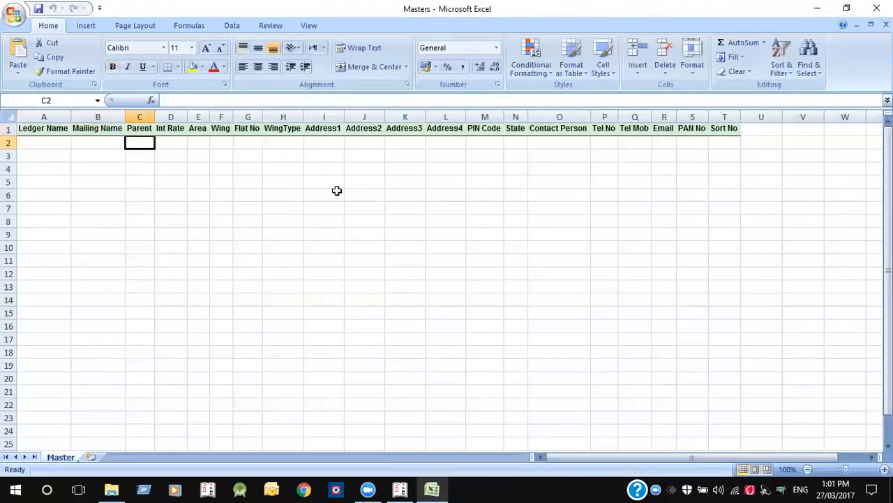
pyautogui.press('Right')
pyautogui.press('Right')
pyautogui.press('Right')
pyautogui.press('Right')
pyautogui.press('Right')
pyautogui.press('Right')
pyautogui.press('Right')
pyautogui.press('Right')
pyautogui.press('Right')
pyautogui.press('Right')
pyautogui.press('Right')
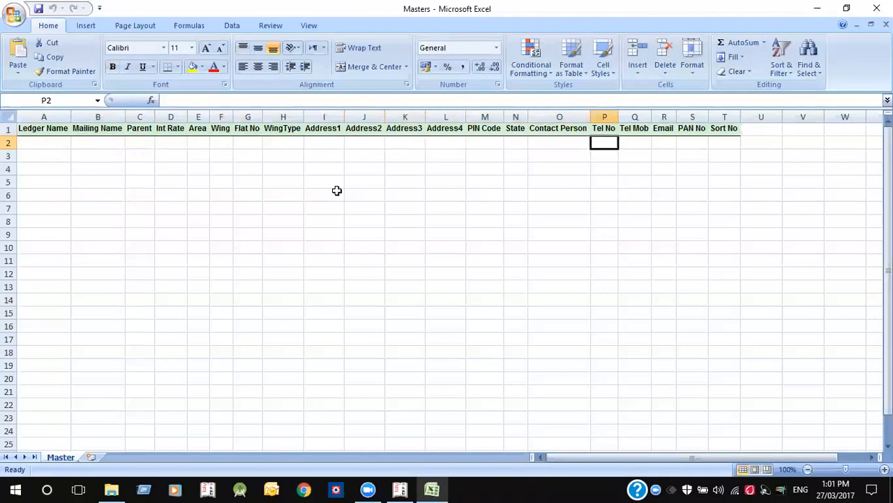
pyautogui.press('Left')
pyautogui.press('Left')
pyautogui.press('Left')
pyautogui.press('Left')
pyautogui.press('Left')
pyautogui.press('Left')
pyautogui.press('Left')
pyautogui.press('Left')
pyautogui.press('Left')
pyautogui.press('Left')
pyautogui.press('Left')
pyautogui.press('Left')
pyautogui.press('Left')
pyautogui.press('Left')
pyautogui.press('Left')
pyautogui.press('Left')
pyautogui.press('Left')
pyautogui.press('Left')
pyautogui.press('Left')
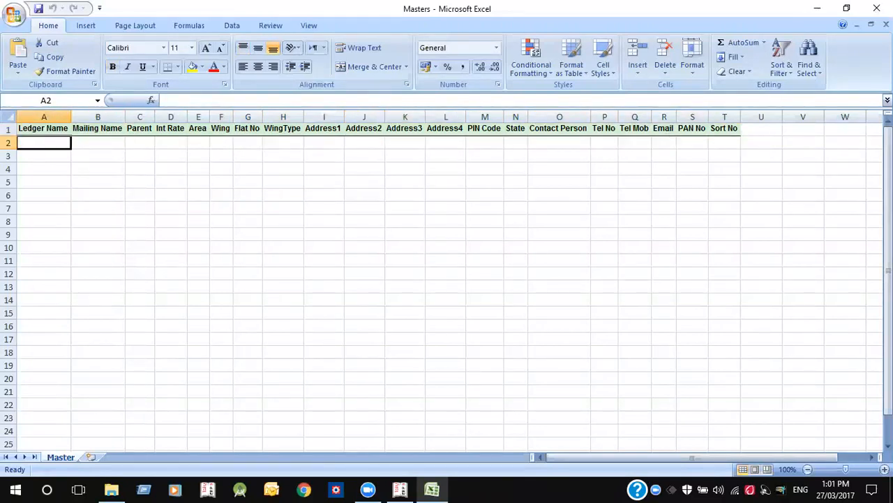
pyautogui.hotkey('alt', 'Tab')
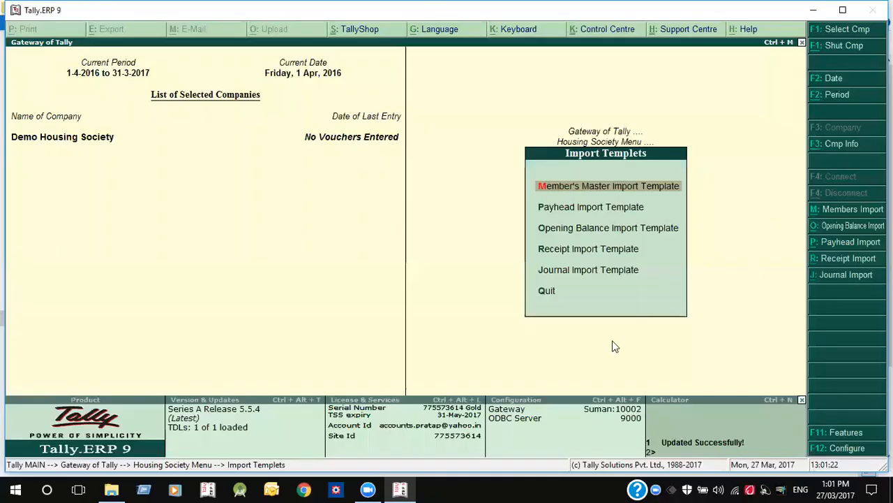
# - Open the Mst workbook from the Housing Society Module folder
pyautogui.click(111, 488)
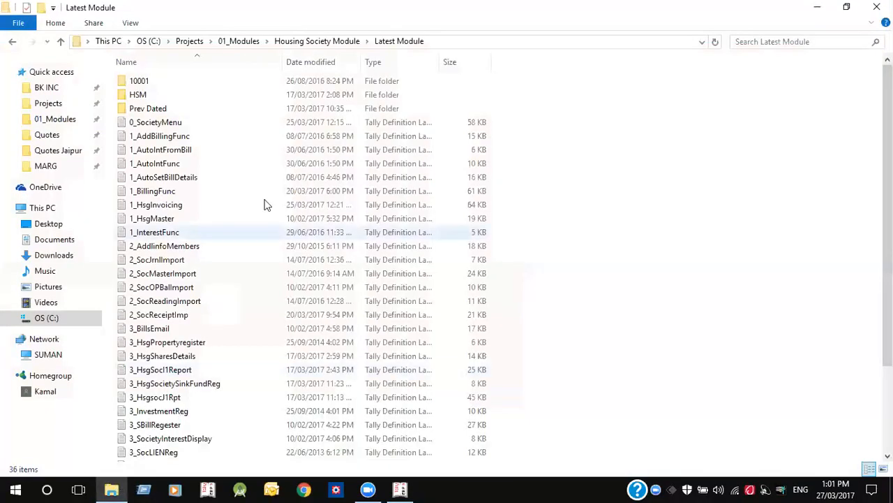
pyautogui.click(345, 41)
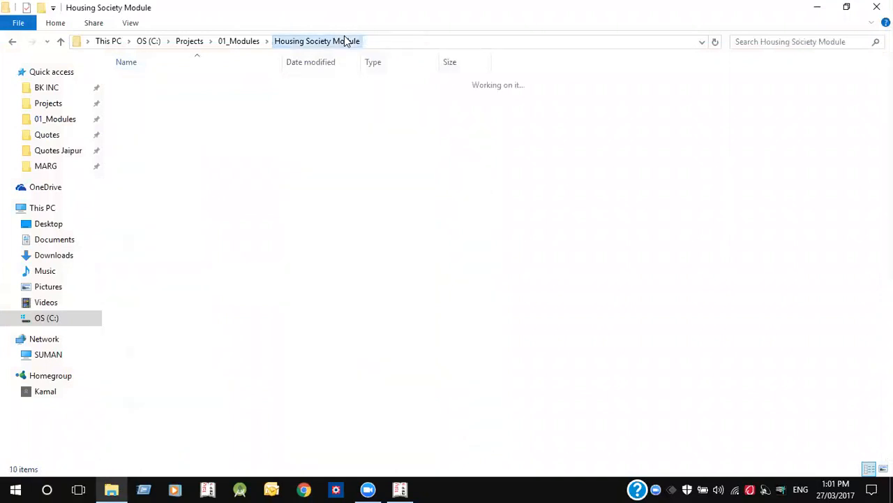
pyautogui.doubleClick(225, 163)
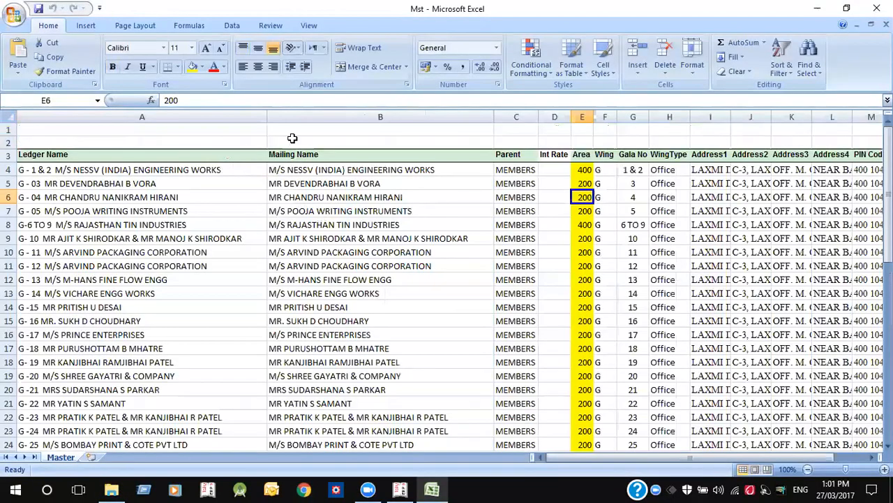
# - Review the first member's row across to the PIN Code column and back to Ledger Name
pyautogui.click(297, 172)
pyautogui.press('Right')
pyautogui.press('Right')
pyautogui.press('Right')
pyautogui.press('Right')
pyautogui.press('Right')
pyautogui.press('Right')
pyautogui.press('Right')
pyautogui.press('Right')
pyautogui.press('Right')
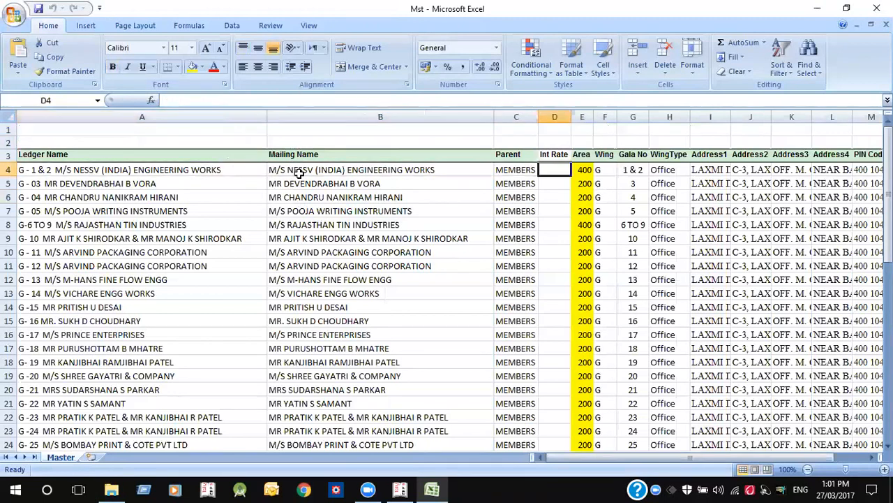
pyautogui.press('Right')
pyautogui.press('Right')
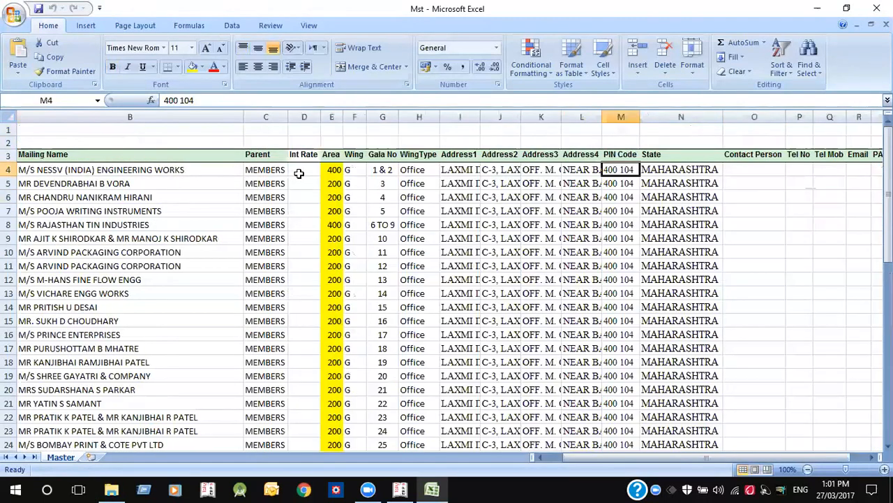
pyautogui.press('Right')
pyautogui.press('Right')
pyautogui.press('Right')
pyautogui.press('Right')
pyautogui.press('Right')
pyautogui.press('Right')
pyautogui.press('Right')
pyautogui.press('Right')
pyautogui.press('Left')
pyautogui.press('Left')
pyautogui.press('Left')
pyautogui.press('Left')
pyautogui.press('Left')
pyautogui.press('Left')
pyautogui.press('Home')
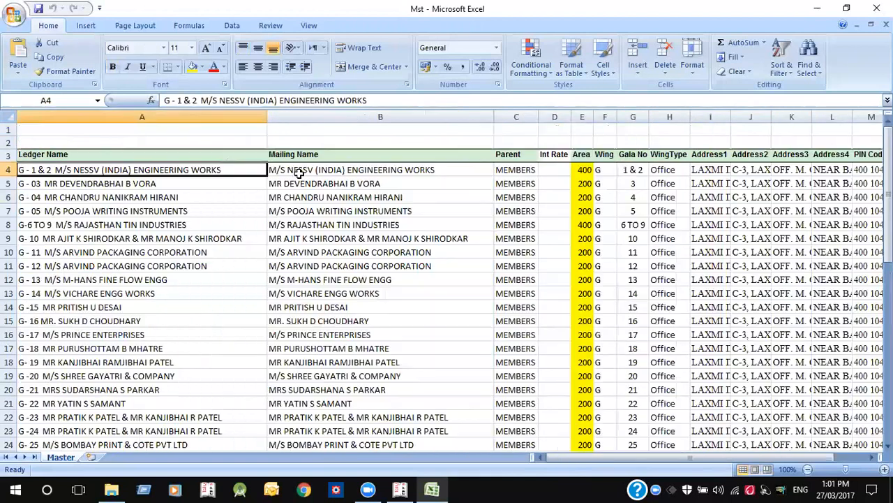
# - Copy the full Mst.xlsx path from the Explorer address bar, then bring Tally forward
pyautogui.click(820, 9)
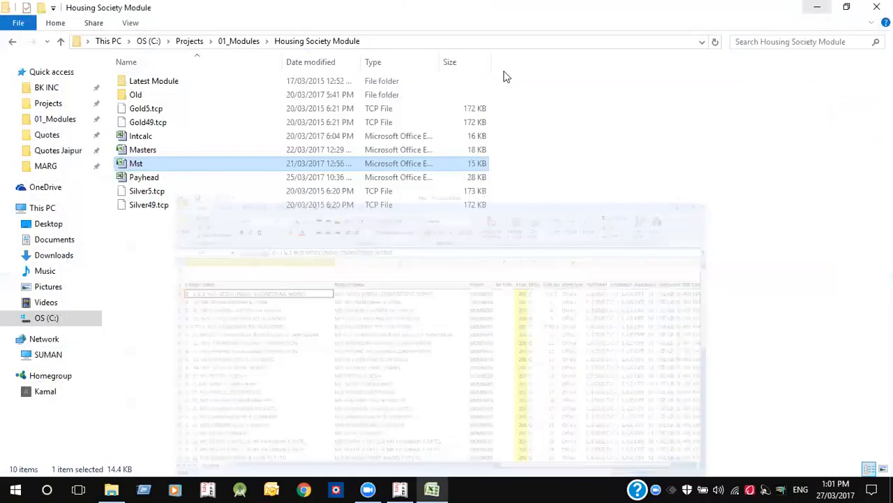
pyautogui.click(520, 44)
pyautogui.click(520, 43)
pyautogui.write('\\')
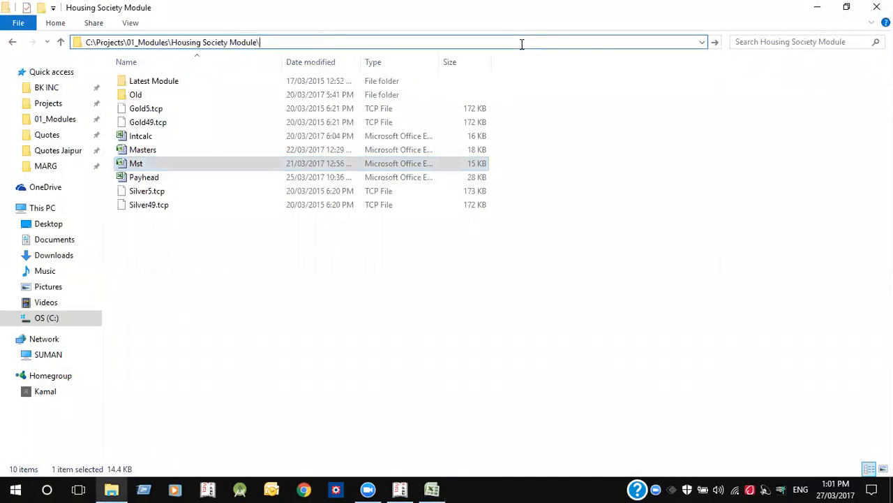
pyautogui.write('M')
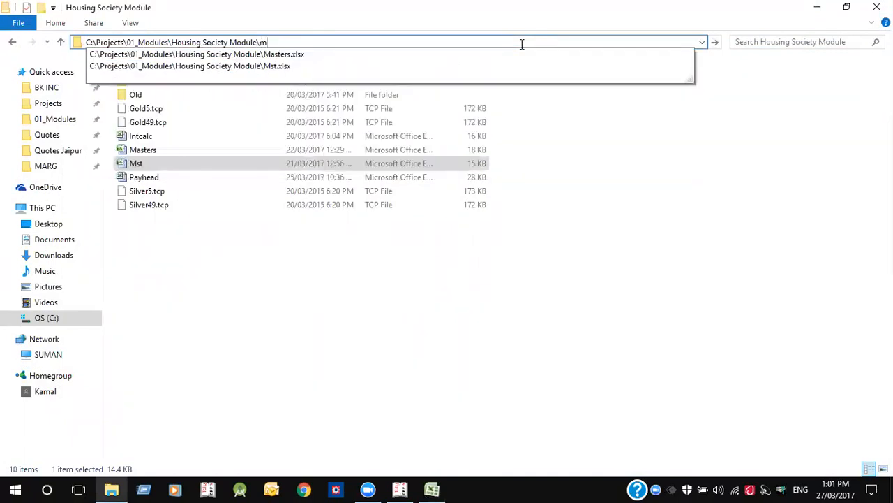
pyautogui.press('Down')
pyautogui.press('Down')
pyautogui.hotkey('ctrl', 'shift', 'Left')
pyautogui.hotkey('ctrl', 'shift', 'Left')
pyautogui.hotkey('ctrl', 'shift', 'Left')
pyautogui.hotkey('ctrl', 'shift', 'Left')
pyautogui.hotkey('ctrl', 'shift', 'Left')
pyautogui.hotkey('ctrl', 'shift', 'Left')
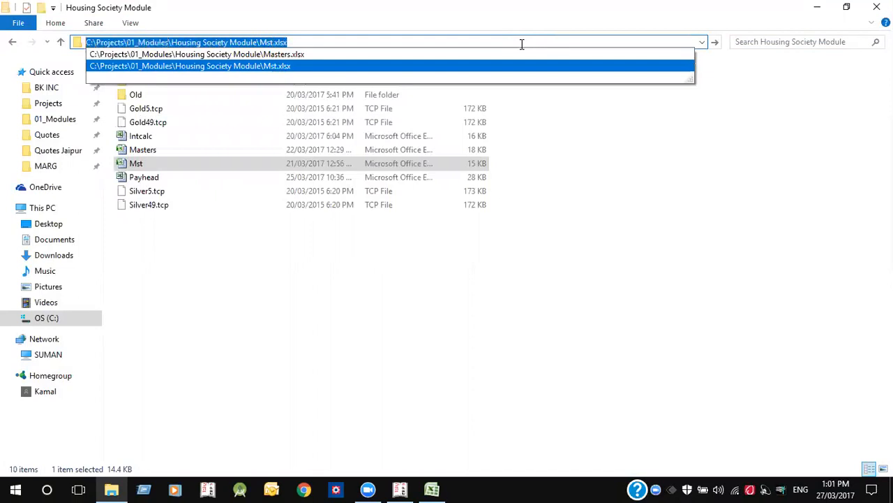
pyautogui.click(685, 295)
pyautogui.click(400, 488)
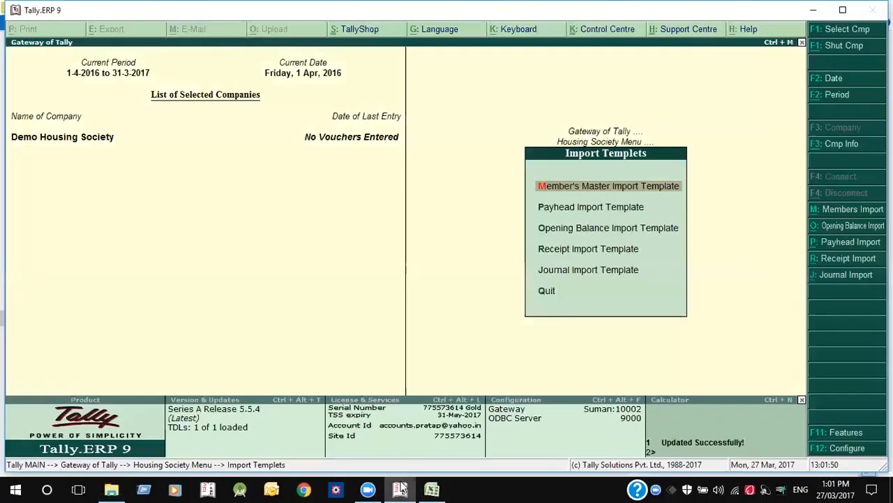
# - In Members Import, paste the Mst.Xlsx path and enter sheet name Master
pyautogui.click(842, 215)
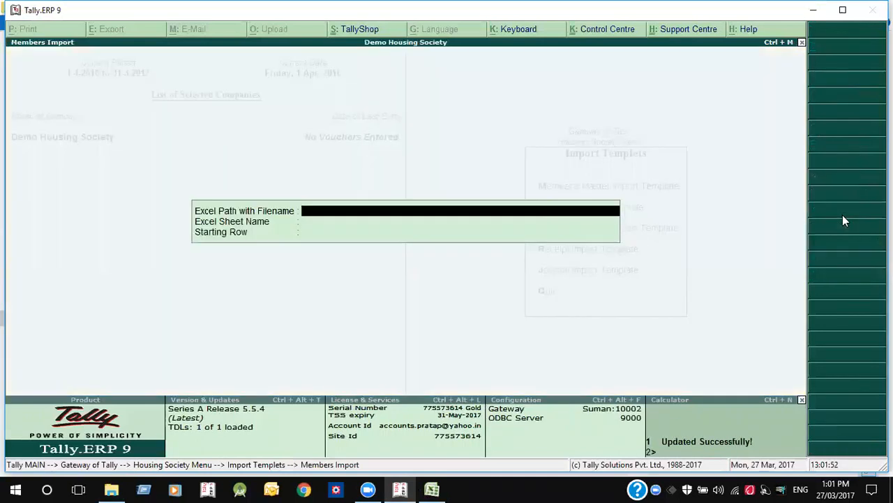
pyautogui.hotkey('ctrl', 'alt', 'v')
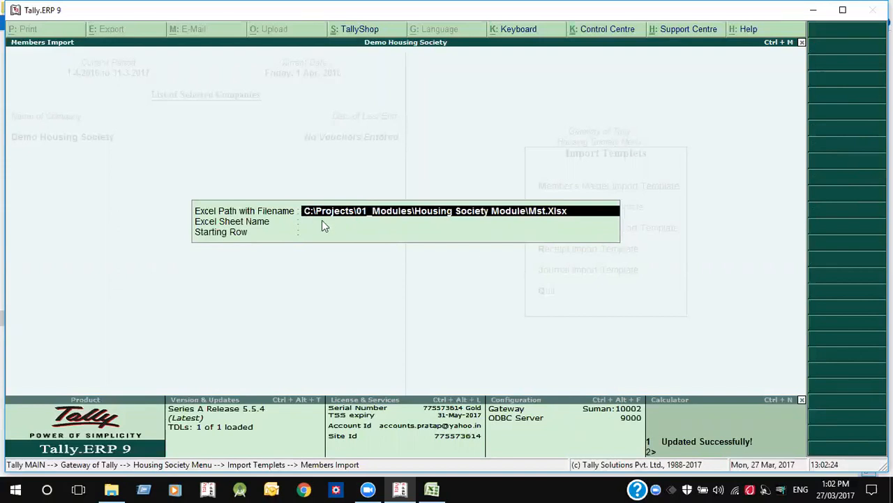
pyautogui.press('Return')
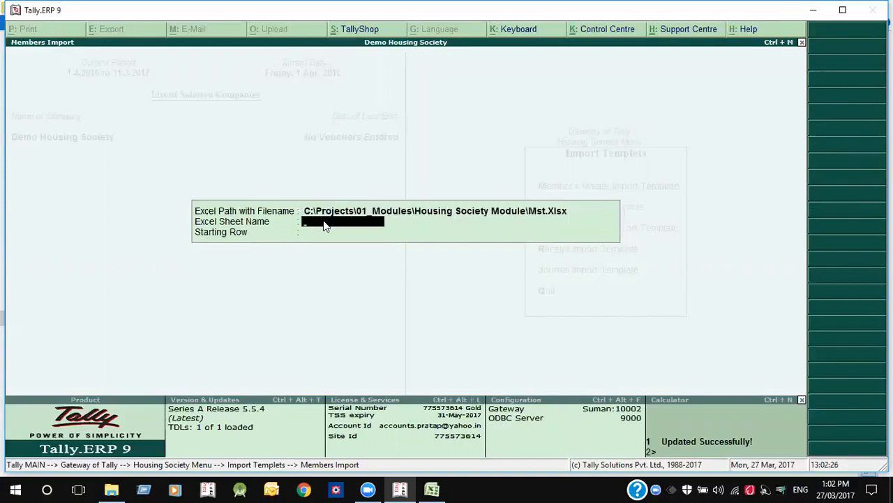
pyautogui.click(432, 489)
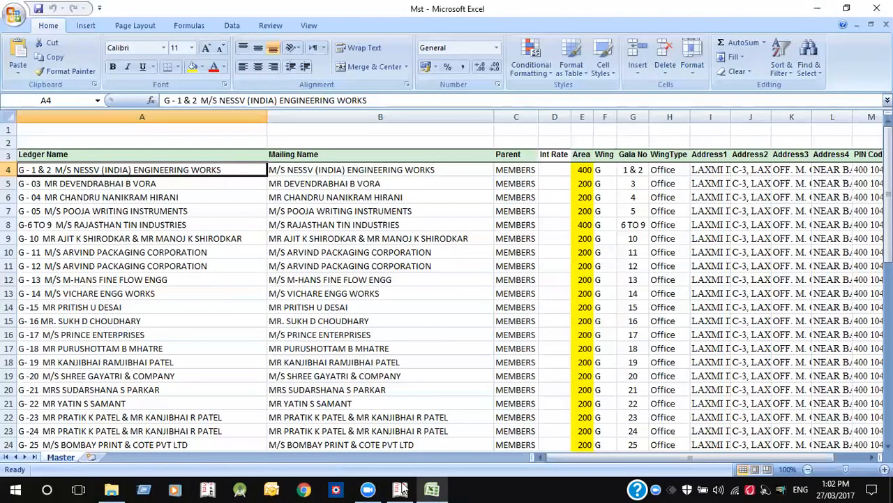
pyautogui.click(402, 488)
pyautogui.write('Master')
pyautogui.press('Return')
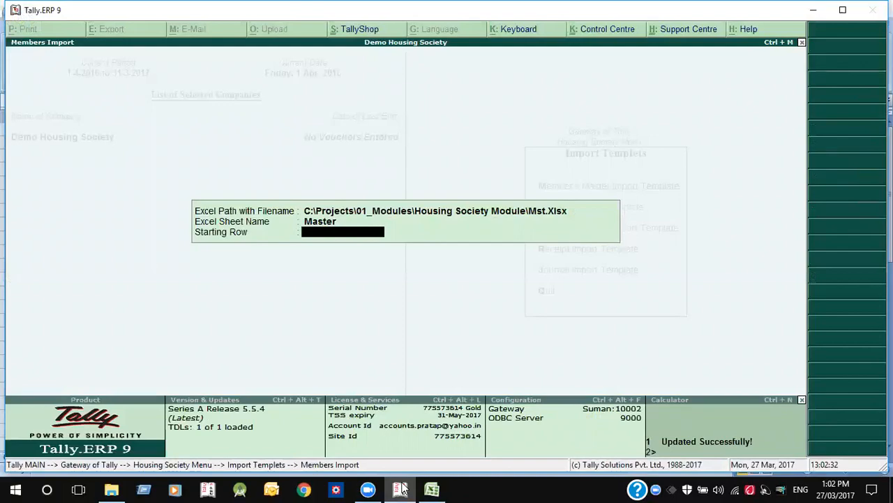
# - Set the starting row to 4 after checking the workbook, and confirm importing members data
pyautogui.click(402, 488)
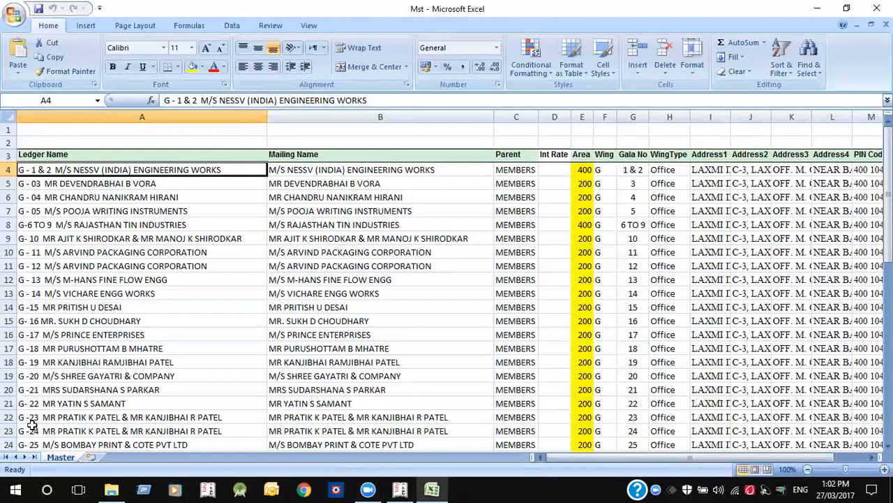
pyautogui.click(9, 170)
pyautogui.hotkey('alt', 'Tab')
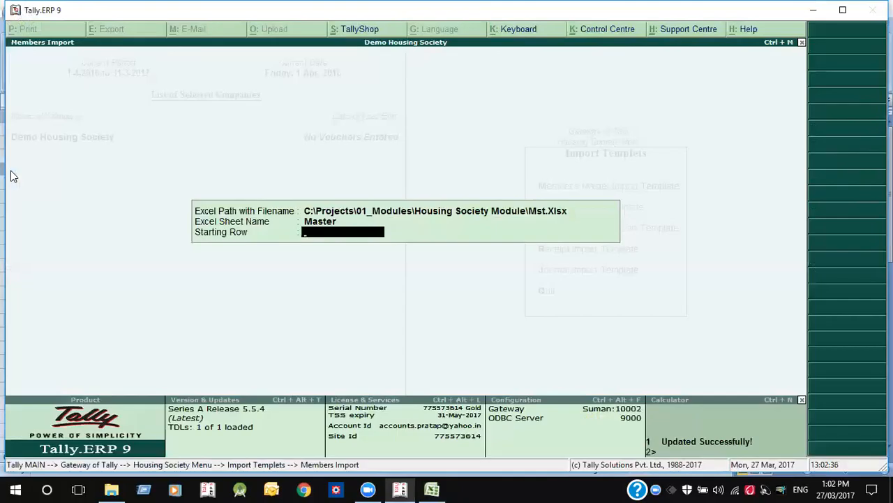
pyautogui.write('4')
pyautogui.press('Return')
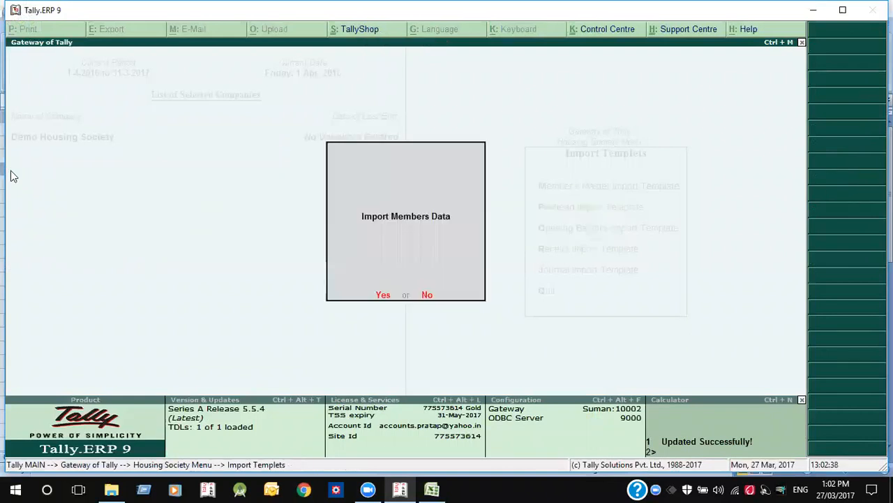
pyautogui.press('Return')
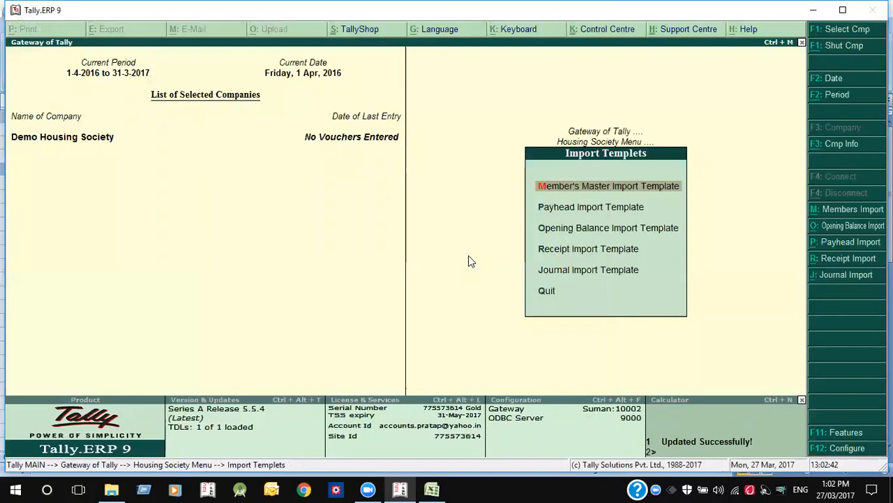
# - Open the imported member ledger G - 03 in Ledger Alteration to check its details
pyautogui.press('Escape')
pyautogui.press('Escape')
pyautogui.press('a')
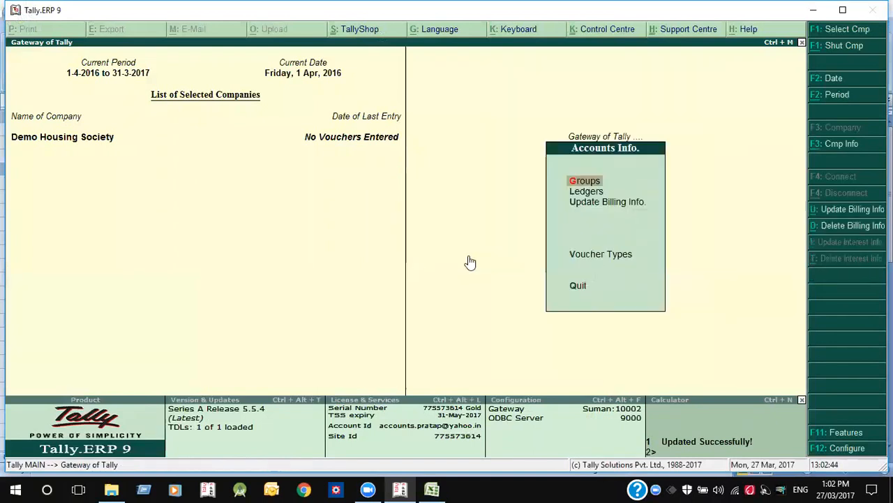
pyautogui.press('l')
pyautogui.press('a')
pyautogui.press('Down')
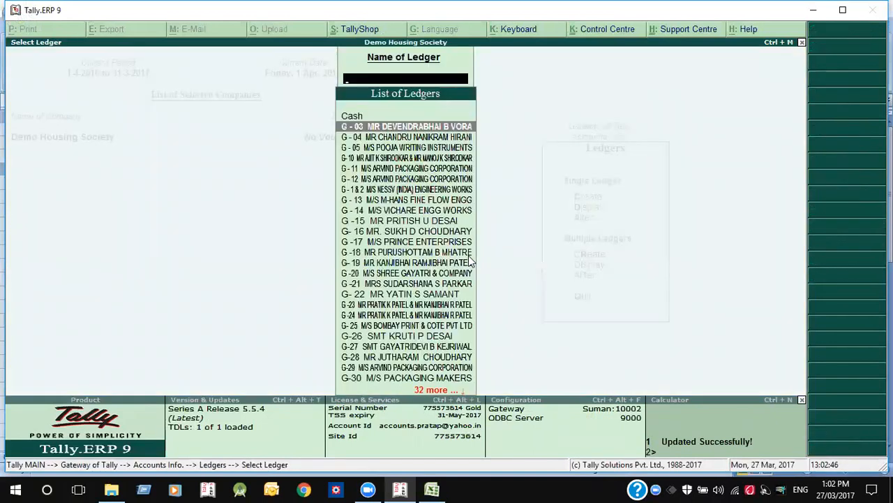
pyautogui.press('Return')
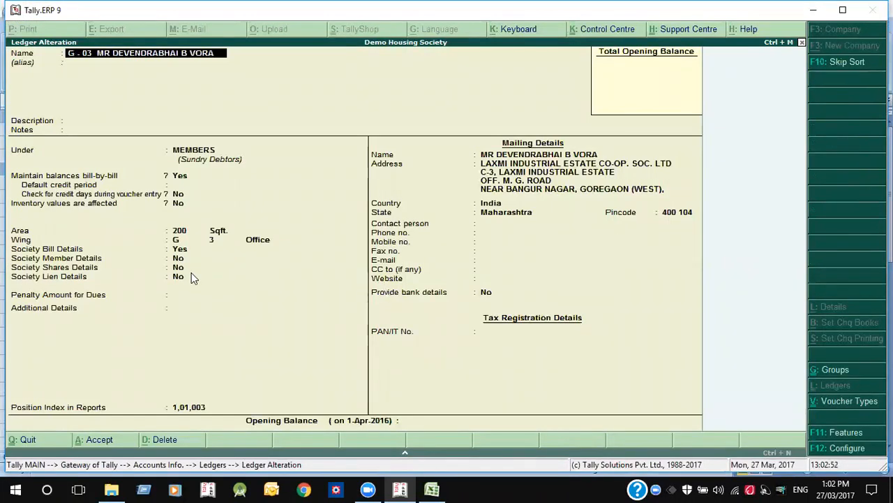
# - Quit G - 03 without changes and return to the Mst workbook in Excel
pyautogui.press('BackSpace')
pyautogui.press('Escape')
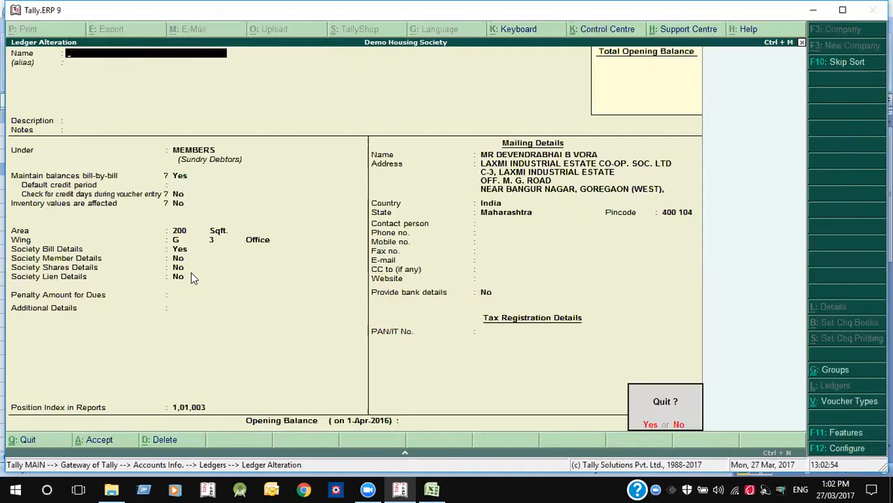
pyautogui.press('Return')
pyautogui.press('Escape')
pyautogui.hotkey('alt', 'Tab')
pyautogui.click(416, 250)
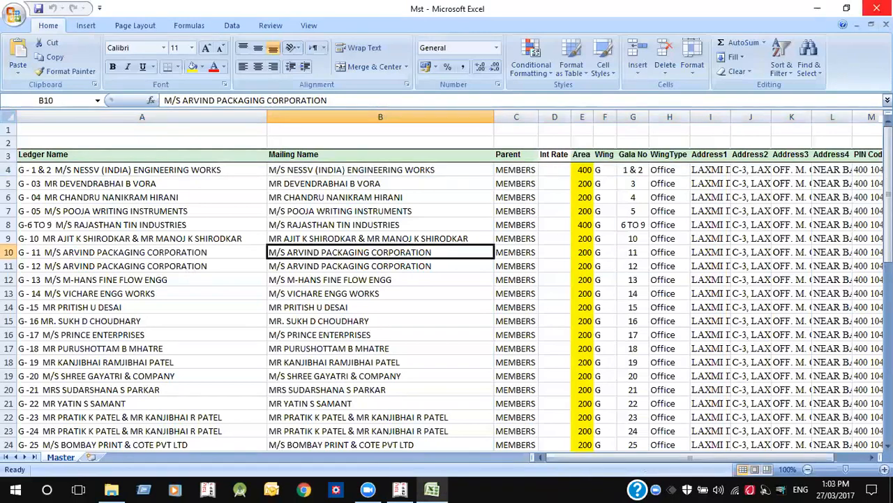
# - Close the Mst workbook and open Masters from the Housing Society Module folder
pyautogui.click(876, 7)
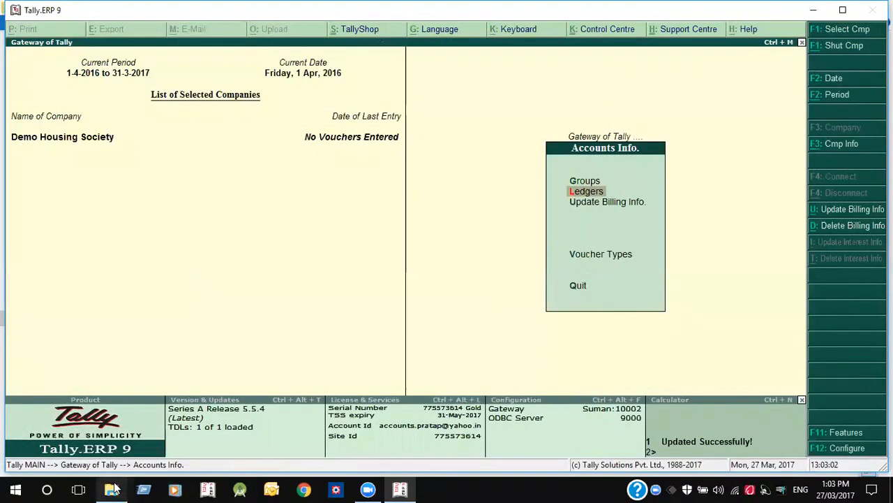
pyautogui.click(112, 489)
pyautogui.doubleClick(240, 153)
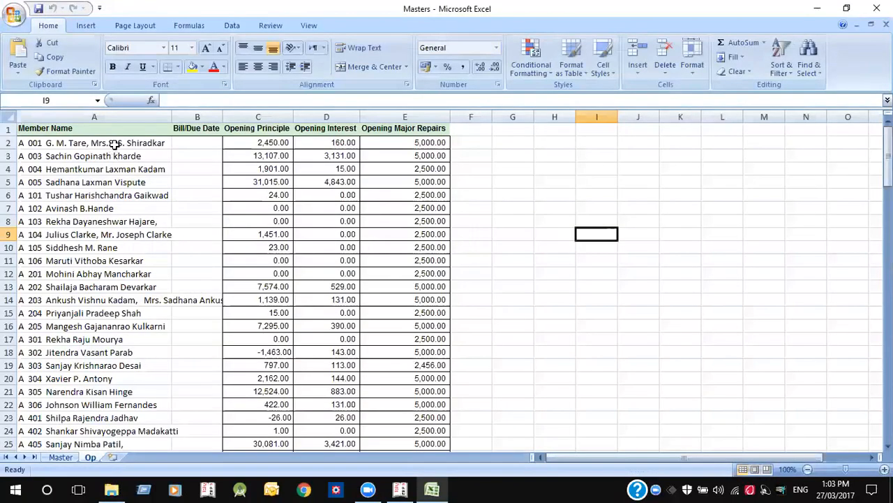
pyautogui.click(111, 143)
# - Inspect the CONCATENATE ledger-name formula in A2 of the Master sheet, then close Excel and return to Tally
pyautogui.click(71, 461)
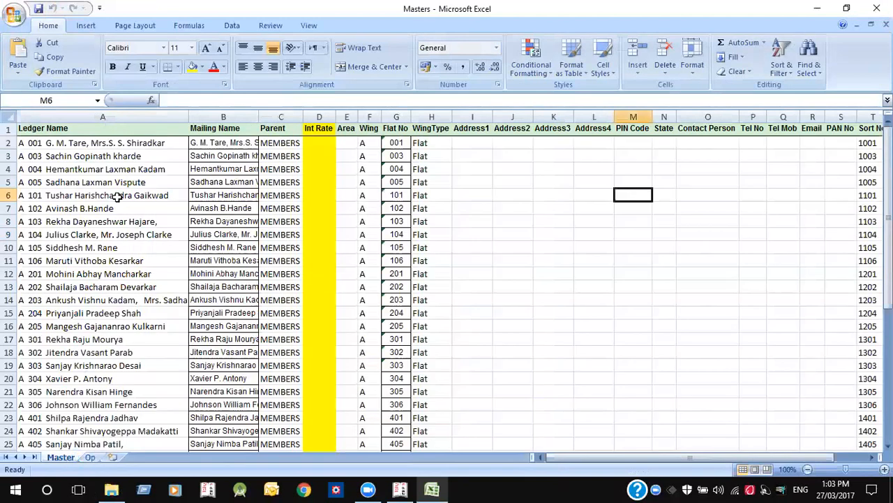
pyautogui.click(128, 143)
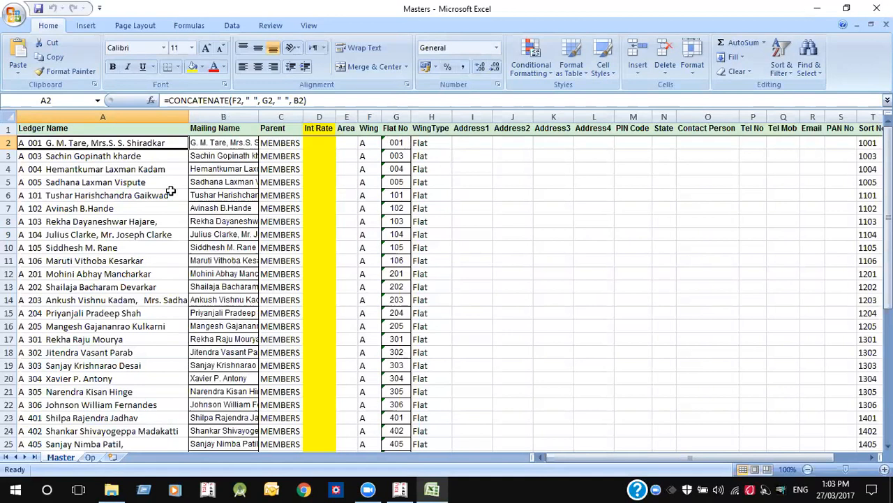
pyautogui.press('Down')
pyautogui.press('Down')
pyautogui.press('Up')
pyautogui.press('Up')
pyautogui.click(876, 8)
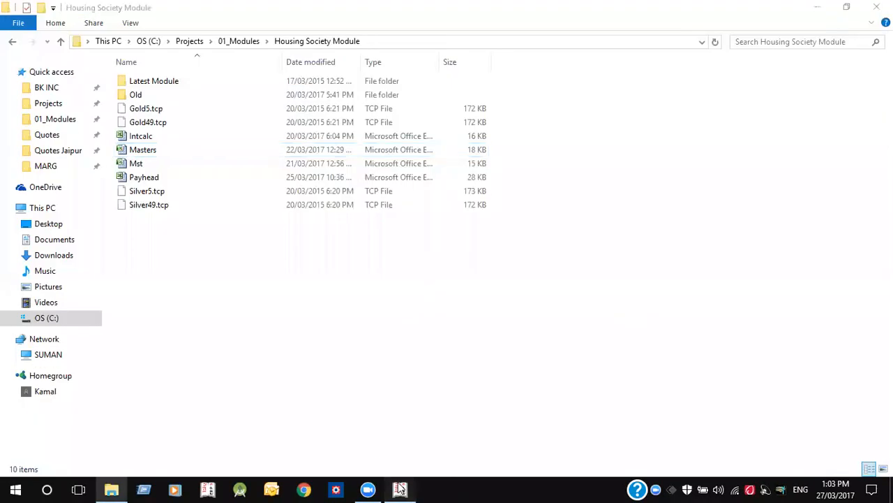
pyautogui.click(400, 488)
# - Open the MEMBERS group in Group Alteration
pyautogui.press('Down')
pyautogui.press('l')
pyautogui.press('Escape')
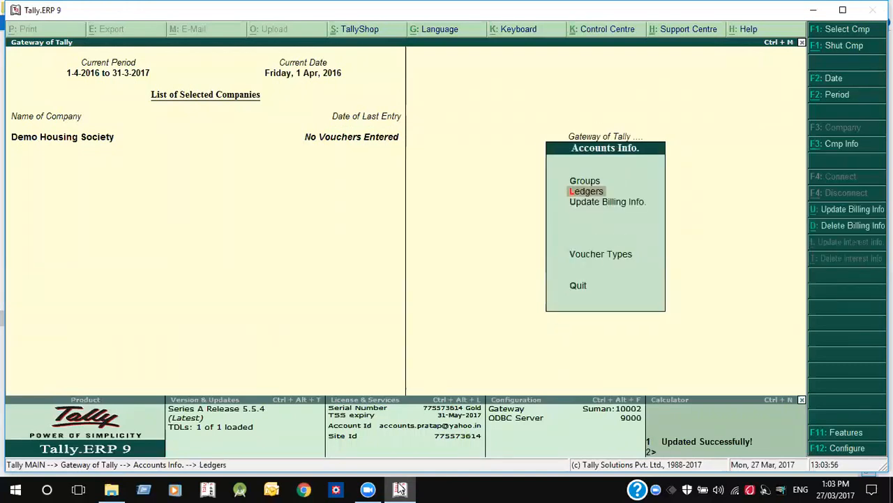
pyautogui.press('Escape')
pyautogui.press('Up')
pyautogui.press('Up')
pyautogui.press('Down')
pyautogui.press('Down')
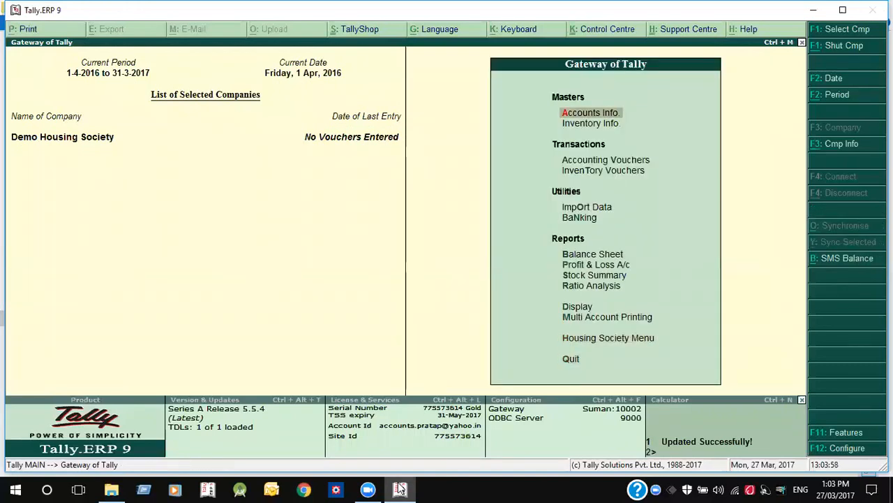
pyautogui.press('Return')
pyautogui.press('Down')
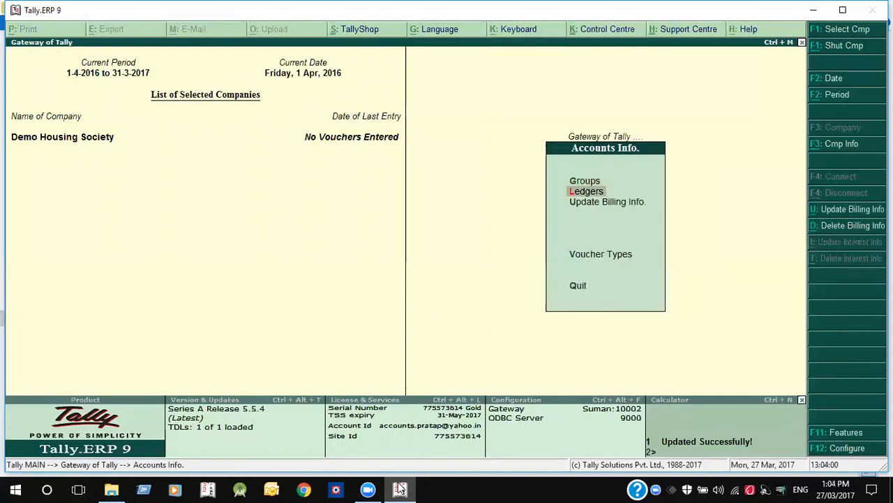
pyautogui.press('Up')
pyautogui.press('Return')
pyautogui.press('Down')
pyautogui.press('Down')
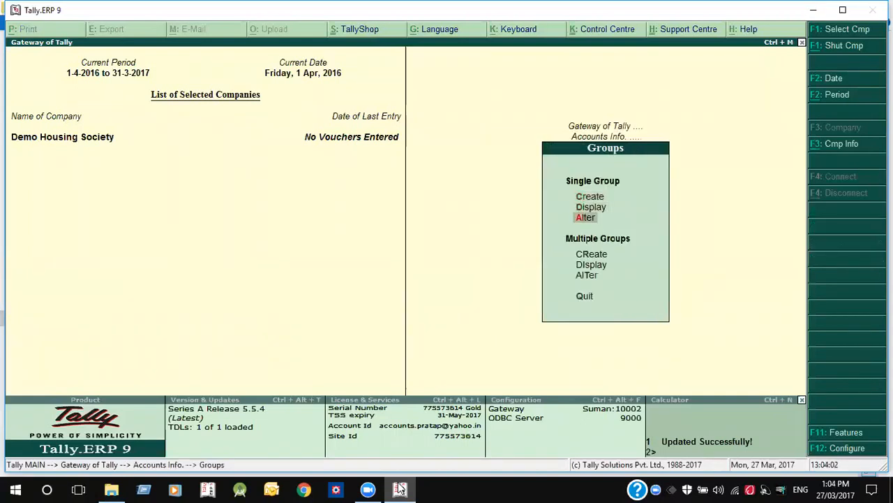
pyautogui.press('Return')
pyautogui.write('Me')
pyautogui.press('Return')
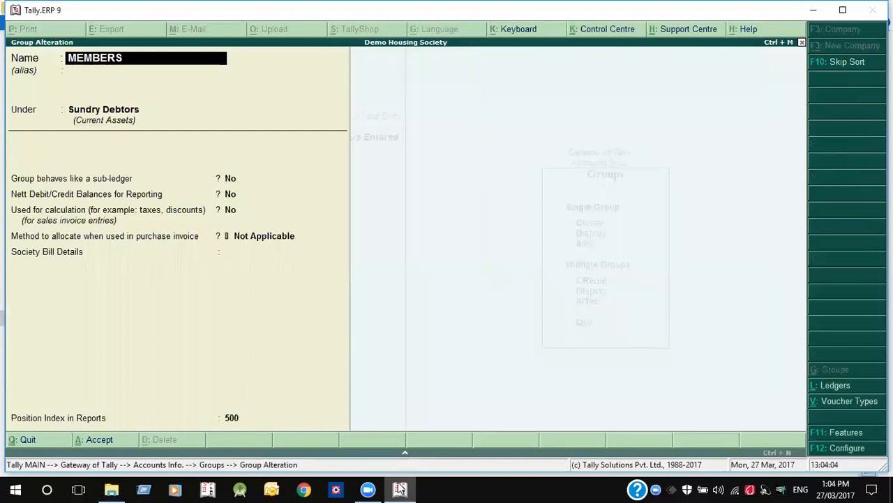
# - Set Society Bill Details to Yes and add Maintance Charges, 1-Apr-2016 to 31-Mar-2017, by Sqft. Area at 10
pyautogui.press('Return')
pyautogui.press('Return')
pyautogui.press('Return')
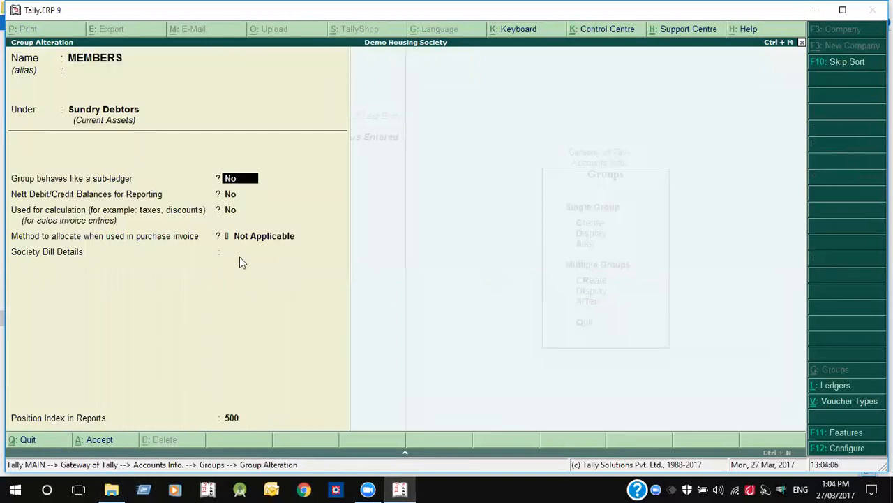
pyautogui.press('Return')
pyautogui.press('Return')
pyautogui.press('Return')
pyautogui.press('Return')
pyautogui.press('Down')
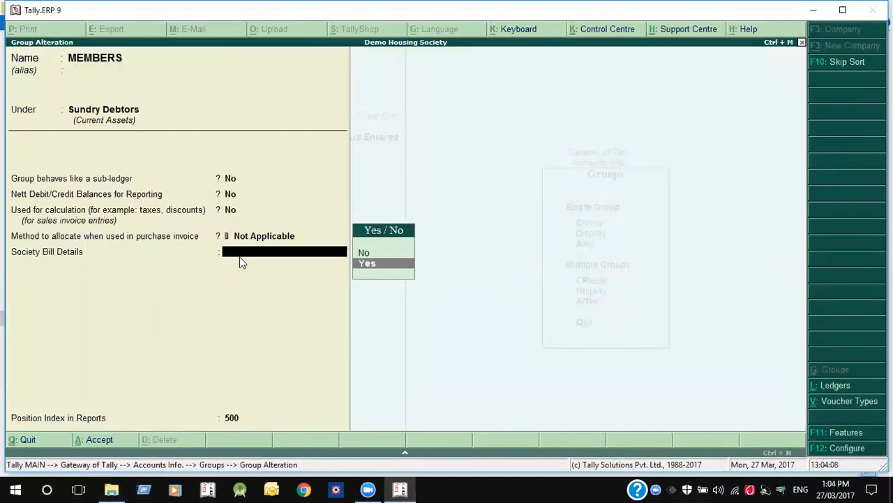
pyautogui.press('Return')
pyautogui.press('Return')
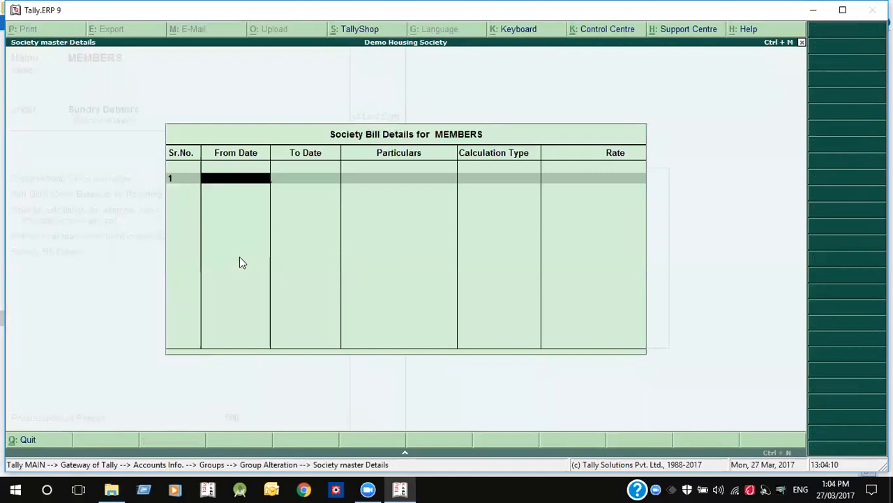
pyautogui.write('1-')
pyautogui.write('4')
pyautogui.press('Return')
pyautogui.write('31-3')
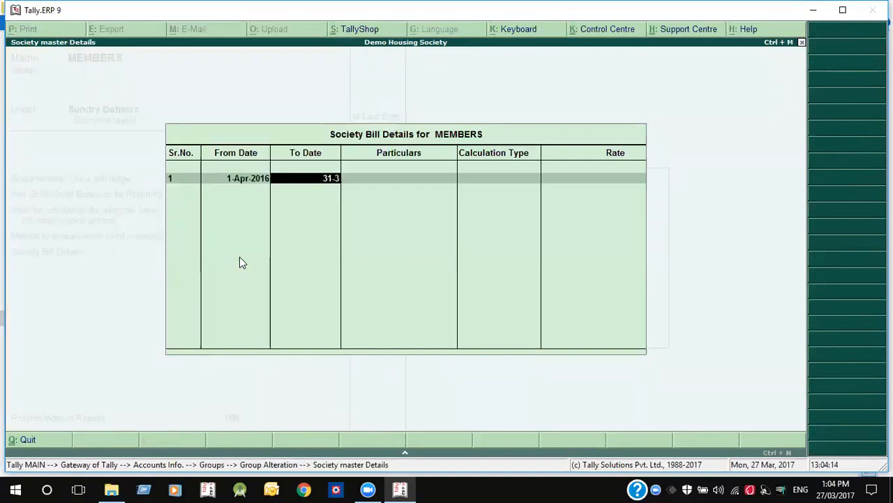
pyautogui.press('Return')
pyautogui.press('Down')
pyautogui.press('Down')
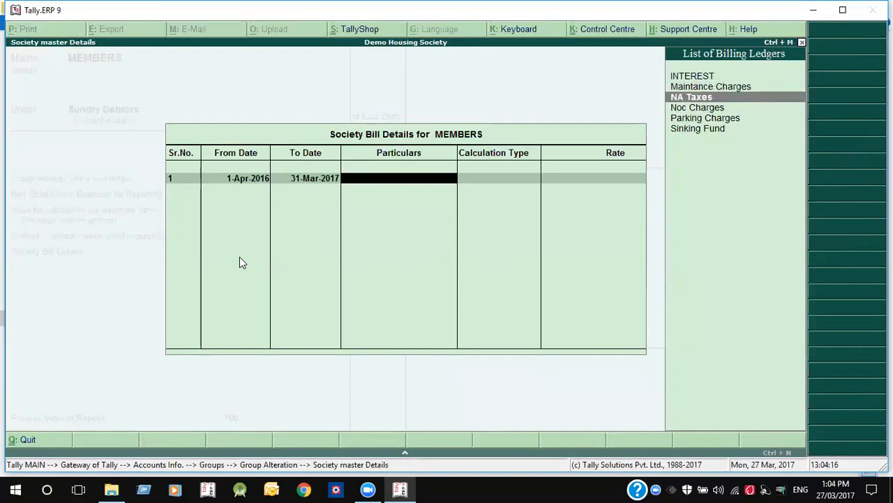
pyautogui.press('Up')
pyautogui.press('Return')
pyautogui.press('Down')
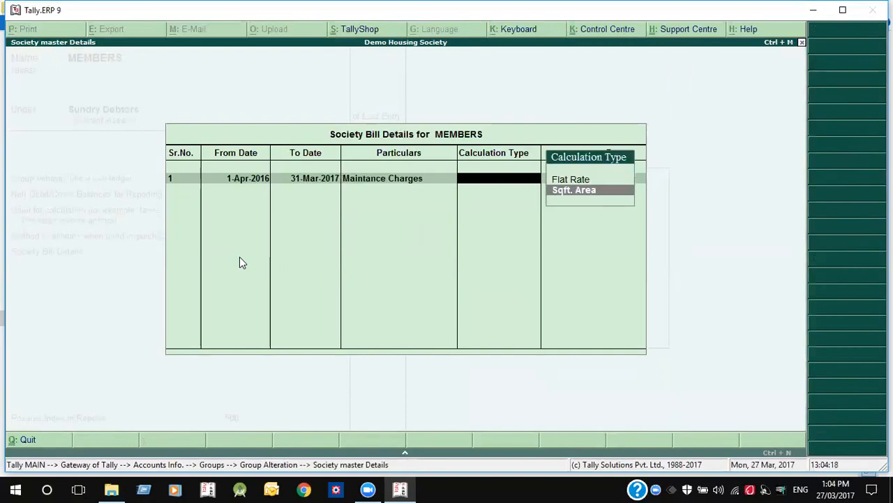
pyautogui.press('Return')
pyautogui.write('10')
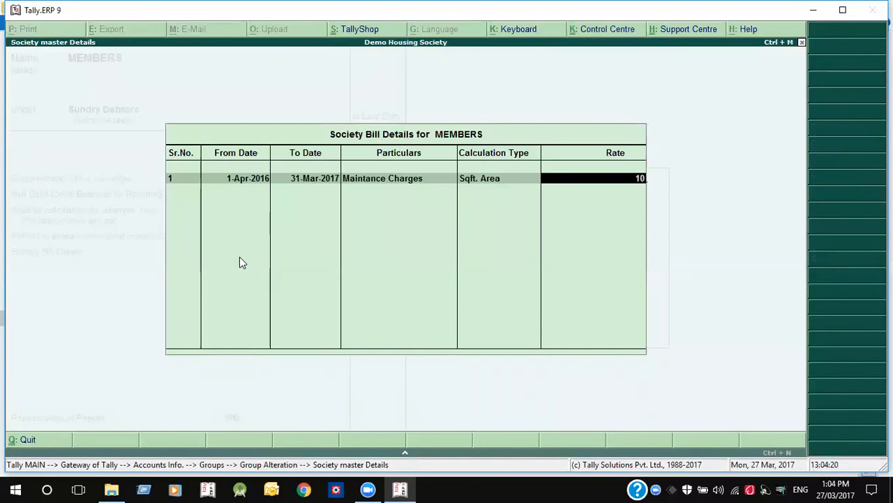
pyautogui.press('Return')
# - Add row 2: Sinking Fund for 2016-17, by Sqft. Area at rate 2
pyautogui.press('Return')
pyautogui.write('1-4')
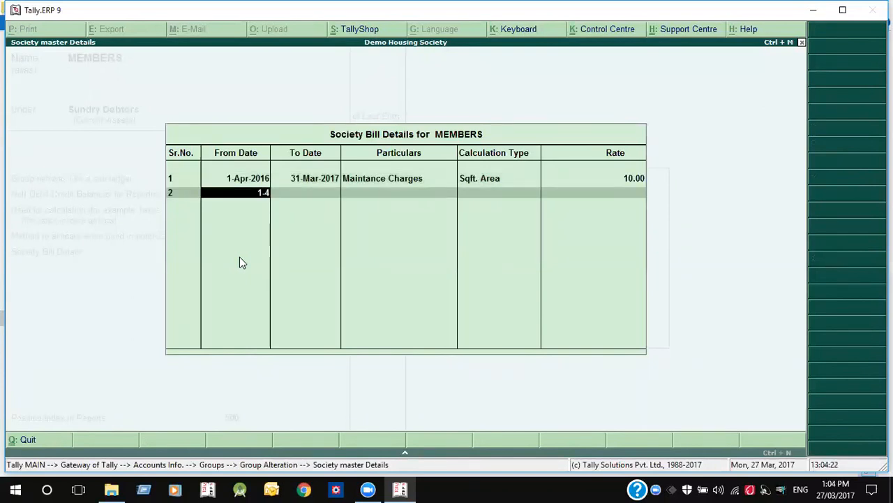
pyautogui.press('Return')
pyautogui.write('31-3')
pyautogui.press('Return')
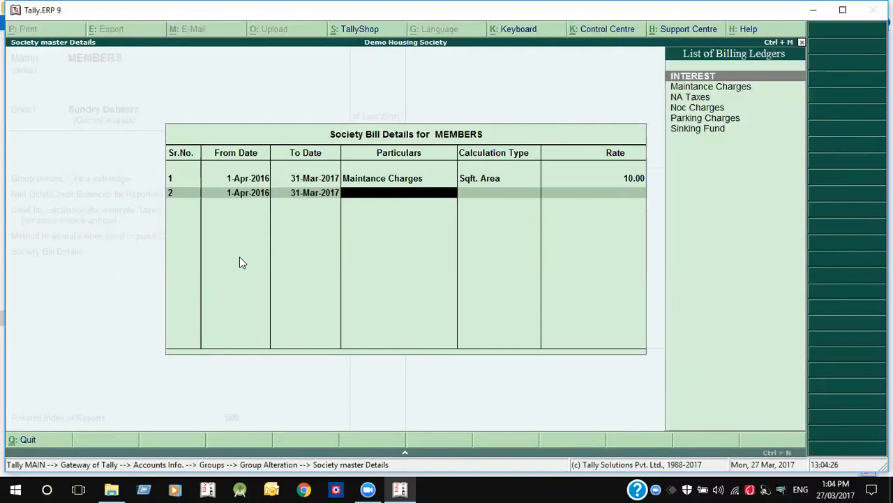
pyautogui.press('Down')
pyautogui.press('Down')
pyautogui.press('Down')
pyautogui.press('Down')
pyautogui.press('Down')
pyautogui.press('Return')
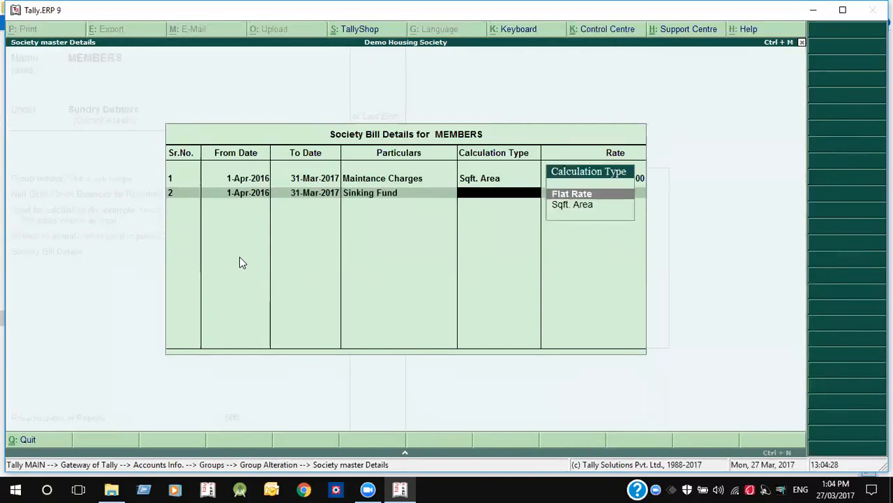
pyautogui.press('Down')
pyautogui.press('Return')
pyautogui.write('2')
pyautogui.press('Return')
# - Add row 3: Parking Charges at a Flat Rate of 100
pyautogui.press('Return')
pyautogui.write('1')
pyautogui.press('Return')
pyautogui.write('31')
pyautogui.press('Return')
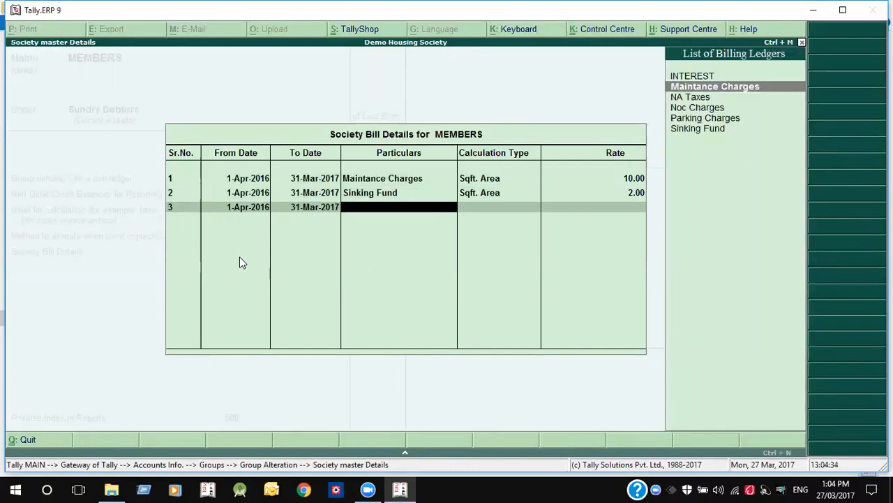
pyautogui.press('Down')
pyautogui.press('Down')
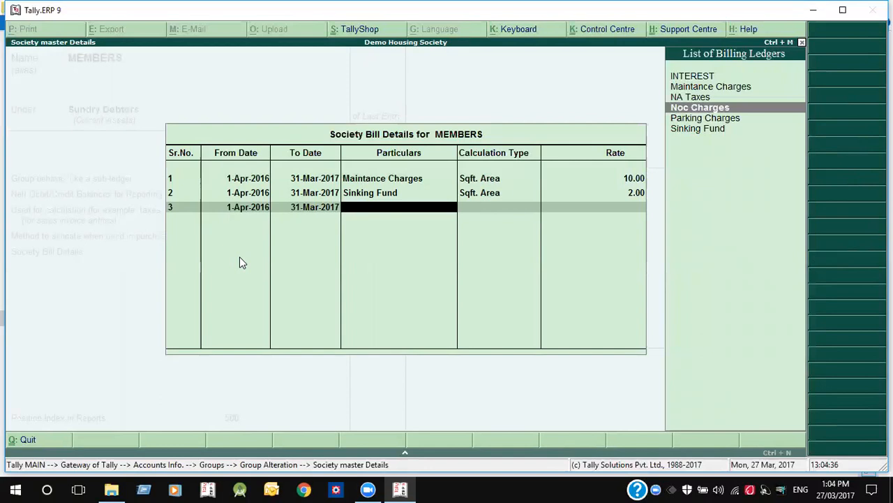
pyautogui.press('Down')
pyautogui.press('Return')
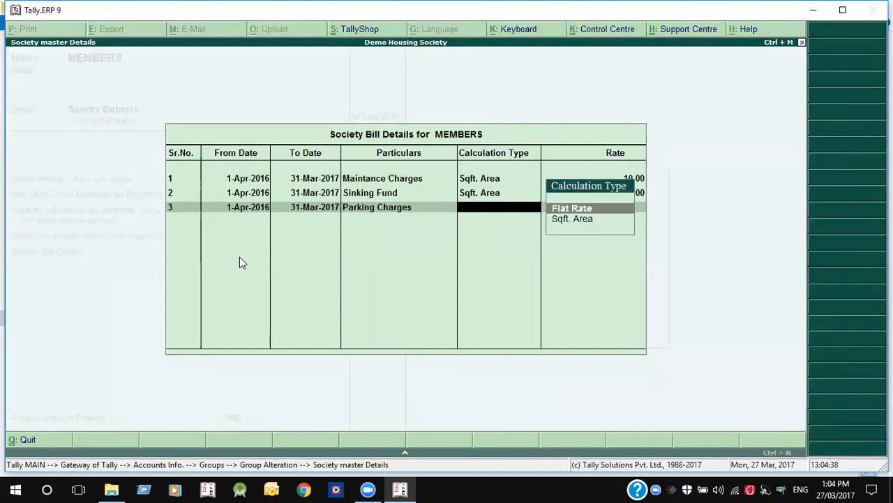
pyautogui.press('Return')
pyautogui.write('100')
pyautogui.press('Return')
# - Add row 4: NA Taxes for 2016-17 by Sqft. Area at 200, and close the table
pyautogui.press('Return')
pyautogui.write('1')
pyautogui.press('Return')
pyautogui.write('31-3')
pyautogui.press('Return')
pyautogui.press('Down')
pyautogui.press('Down')
pyautogui.press('Down')
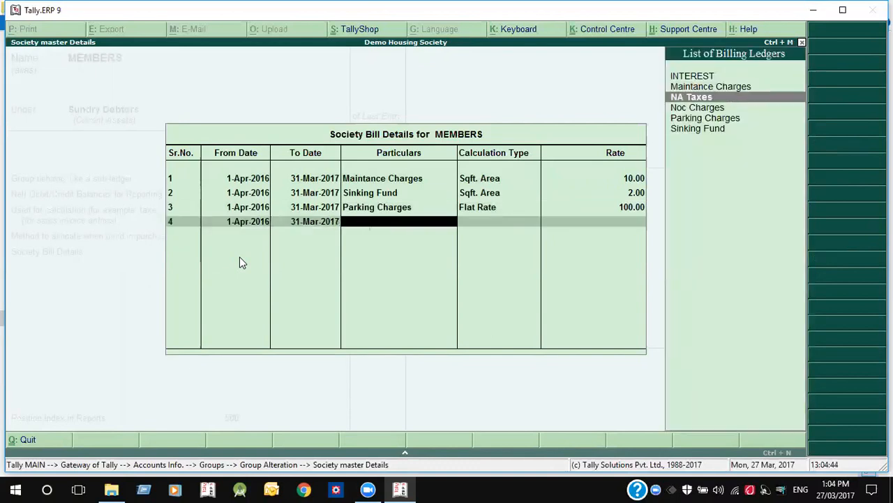
pyautogui.press('Up')
pyautogui.press('Return')
pyautogui.press('Down')
pyautogui.press('Return')
pyautogui.write('200')
pyautogui.press('Return')
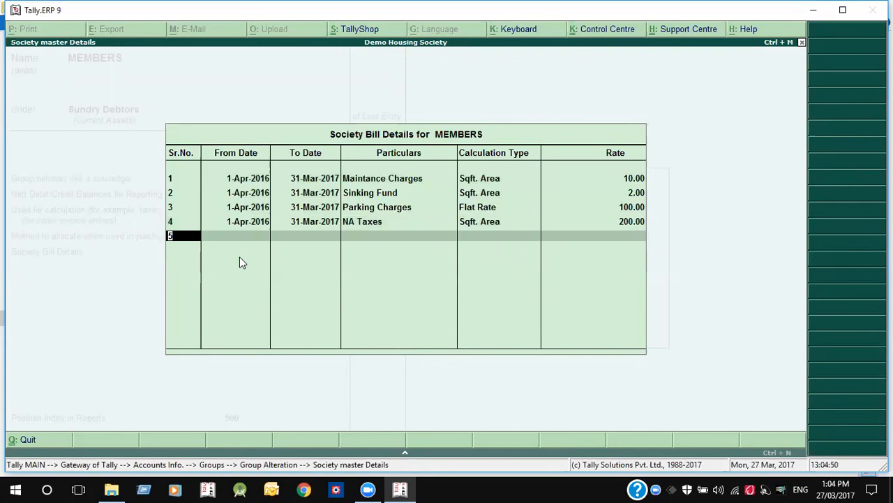
pyautogui.press('Return')
pyautogui.press('Return')
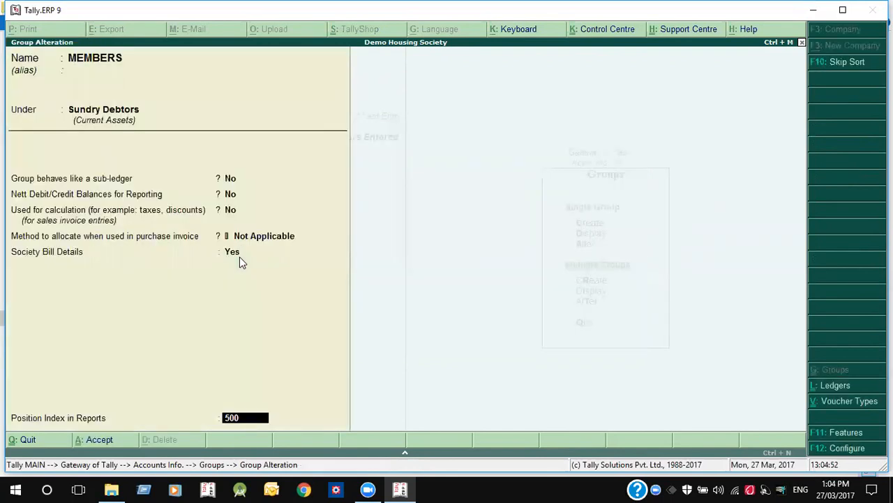
# - Accept the MEMBERS group alteration and open a member ledger for alteration
pyautogui.press('Return')
pyautogui.press('Return')
pyautogui.press('Escape')
pyautogui.press('Escape')
pyautogui.press('Escape')
pyautogui.press('Down')
pyautogui.press('Return')
pyautogui.press('Down')
pyautogui.press('Down')
pyautogui.press('Return')
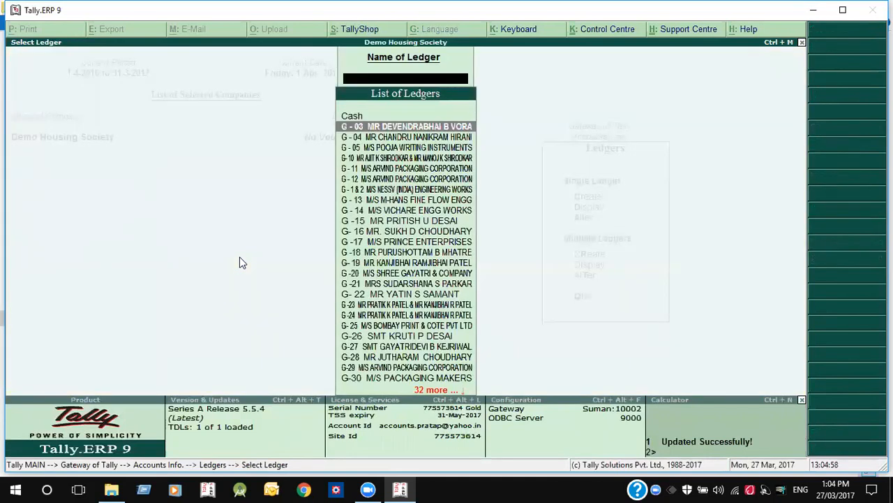
pyautogui.press('Return')
# - View the member ledger's empty Society Bill Details, then quit without changes back to Accounts Info
pyautogui.click(182, 251)
pyautogui.click(313, 260)
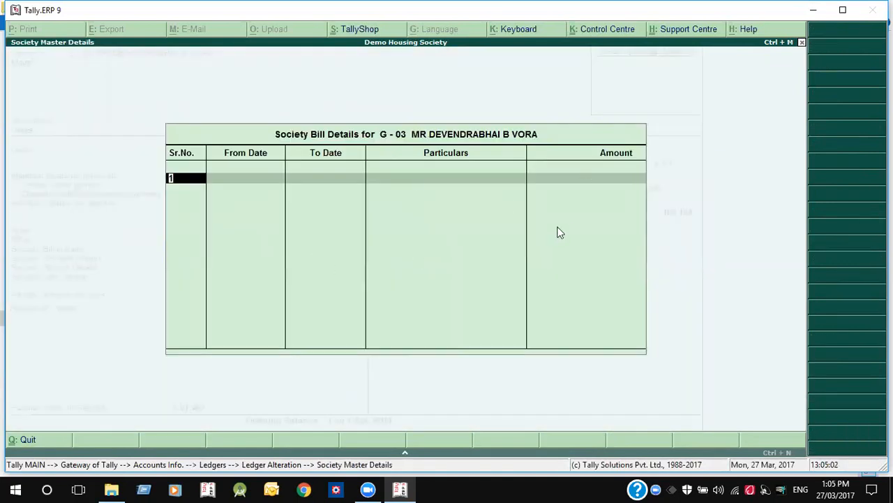
pyautogui.press('Escape')
pyautogui.press('y')
pyautogui.press('Escape')
pyautogui.press('y')
pyautogui.press('Escape')
pyautogui.press('Escape')
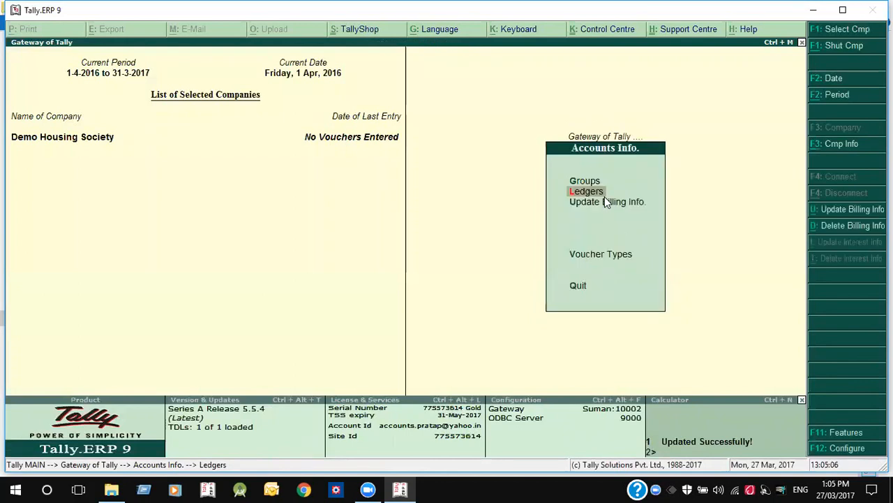
# - Update billing info for the MEMBERS group
pyautogui.click(843, 214)
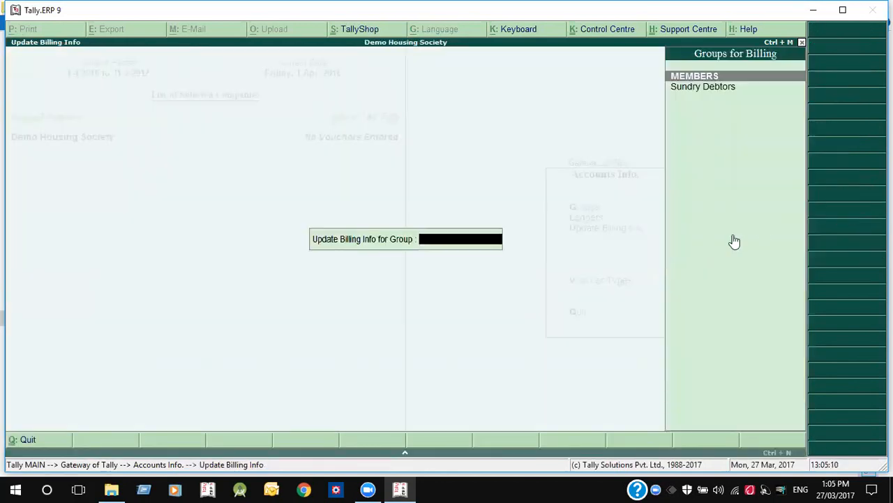
pyautogui.press('Return')
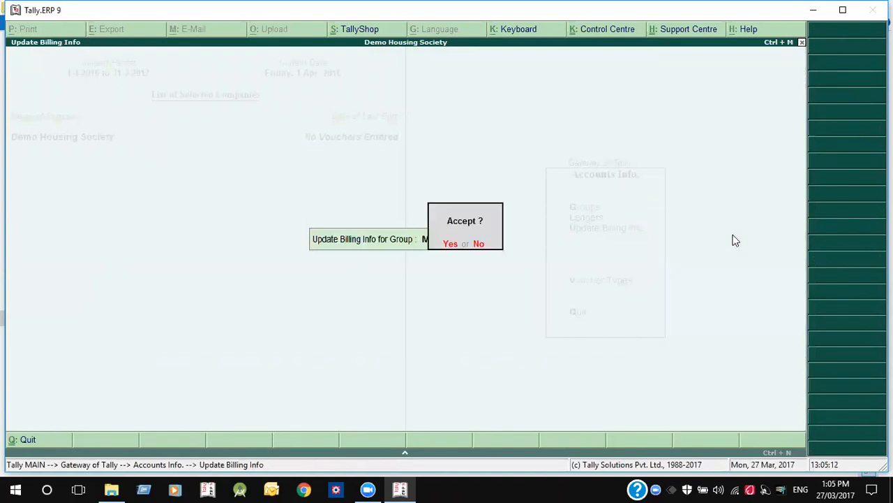
pyautogui.press('Return')
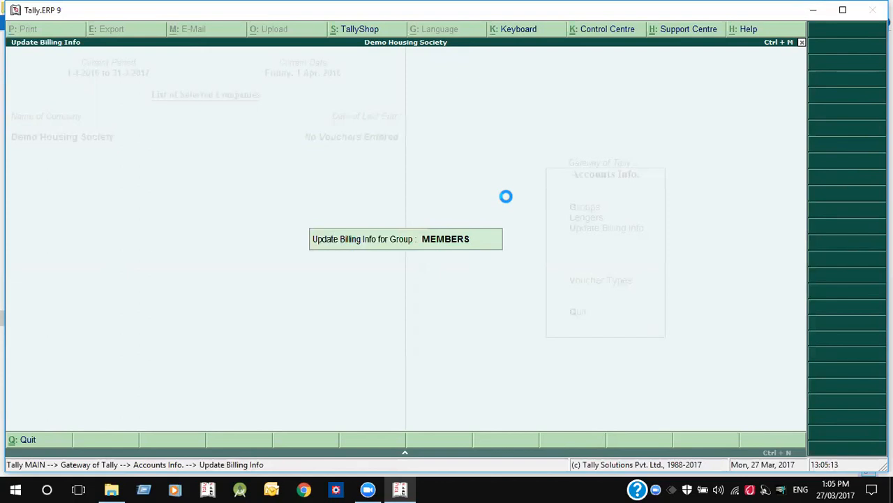
# - Open ledger G-03's Society Bill Details, showing 2,000, 400, 100 and 40,000
pyautogui.press('Up')
pyautogui.press('Down')
pyautogui.press('Up')
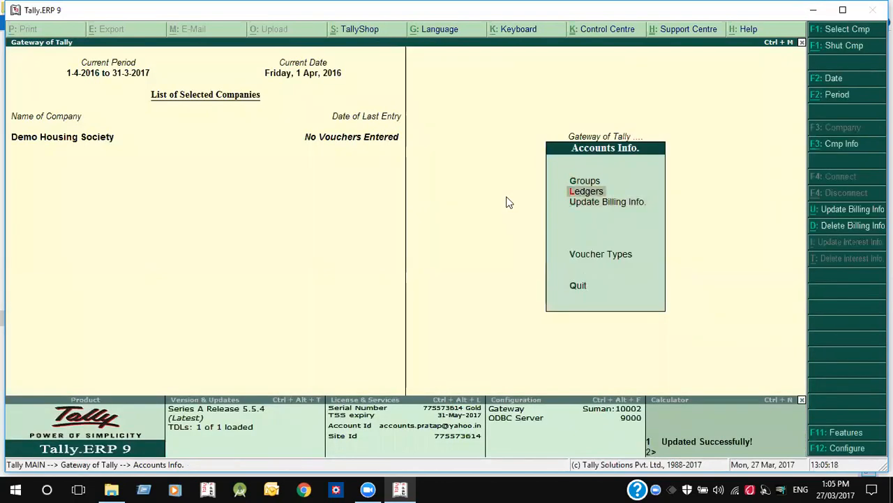
pyautogui.press('Return')
pyautogui.press('Down')
pyautogui.press('Down')
pyautogui.press('Return')
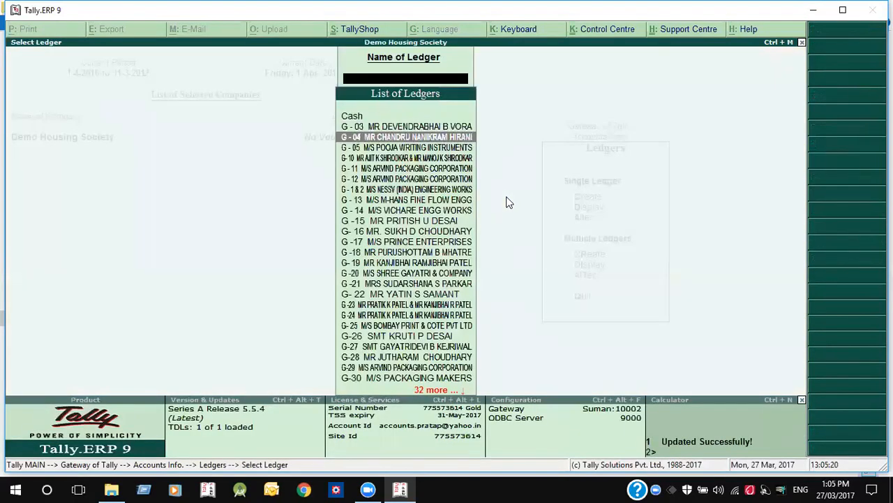
pyautogui.press('Up')
pyautogui.press('Return')
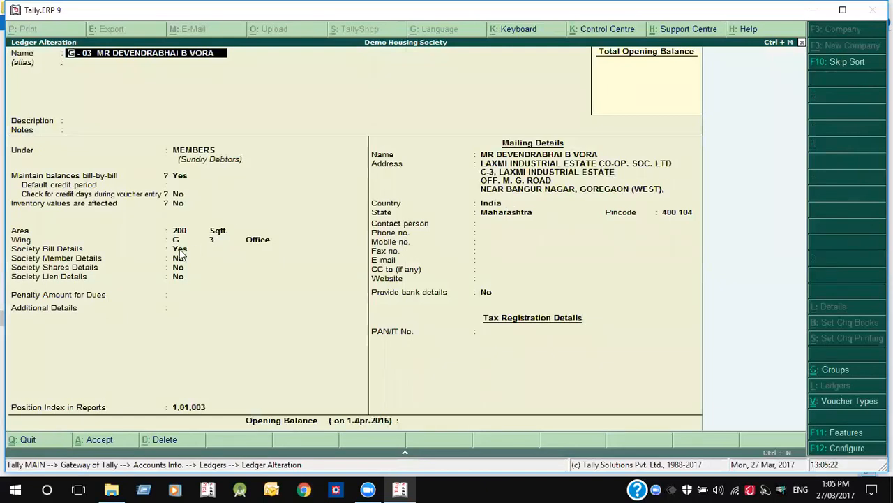
pyautogui.click(180, 250)
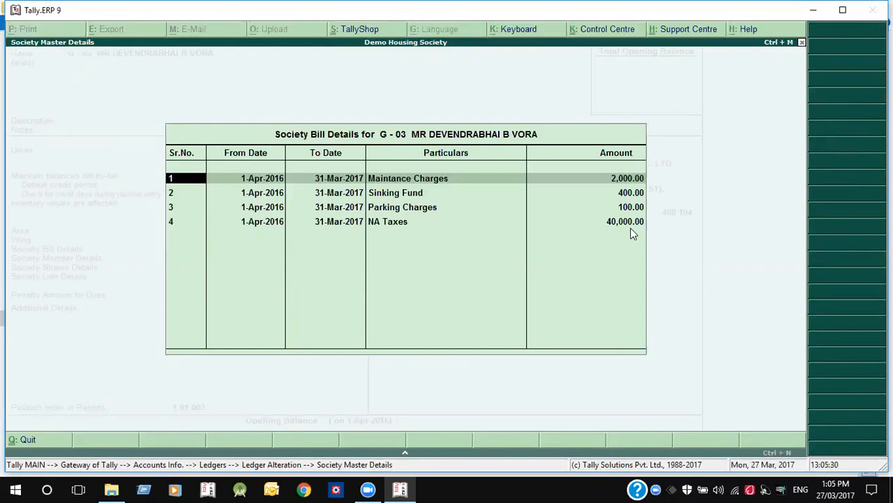
pyautogui.press('Escape')
# - Quit G-03 unchanged and delete billing info for the MEMBERS group
pyautogui.press('Escape')
pyautogui.press('y')
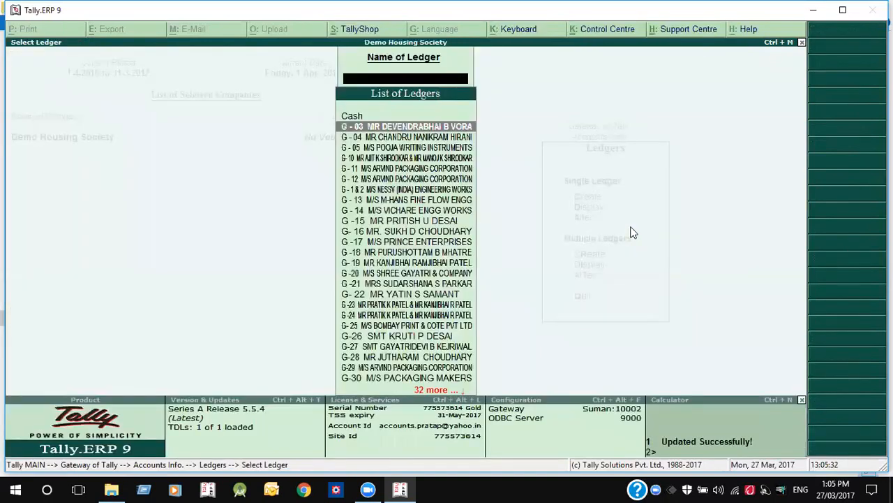
pyautogui.press('Escape')
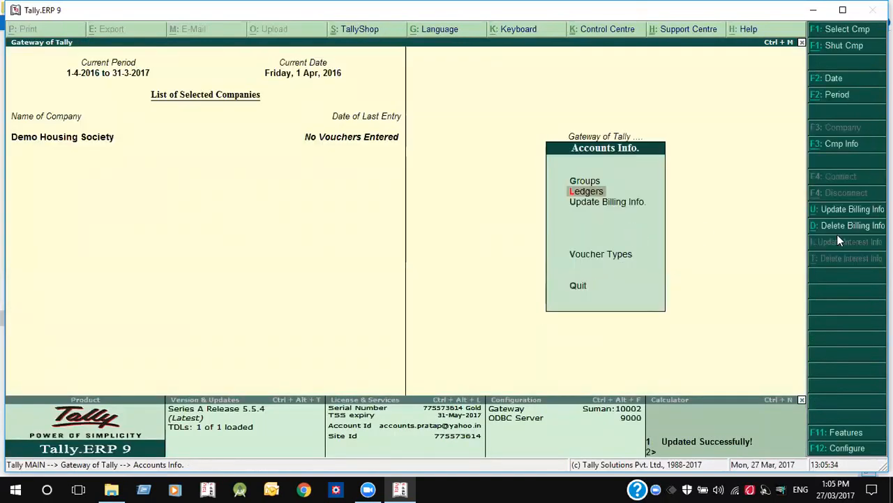
pyautogui.click(840, 232)
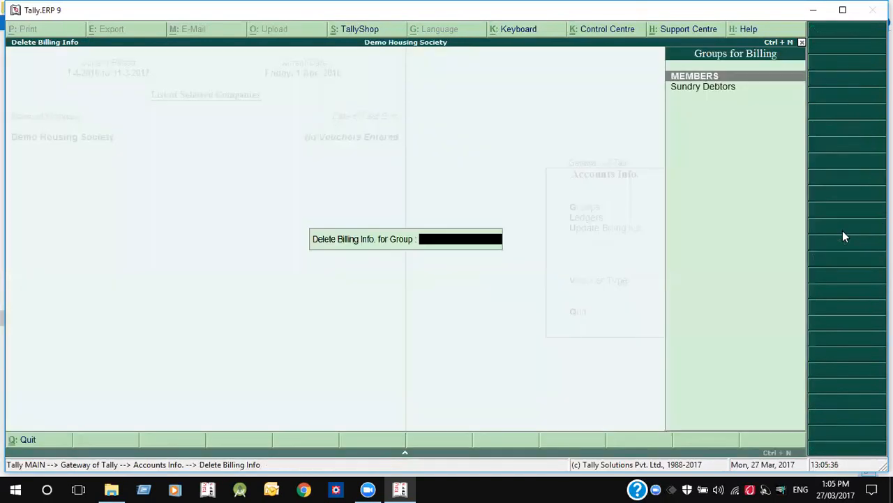
pyautogui.press('Return')
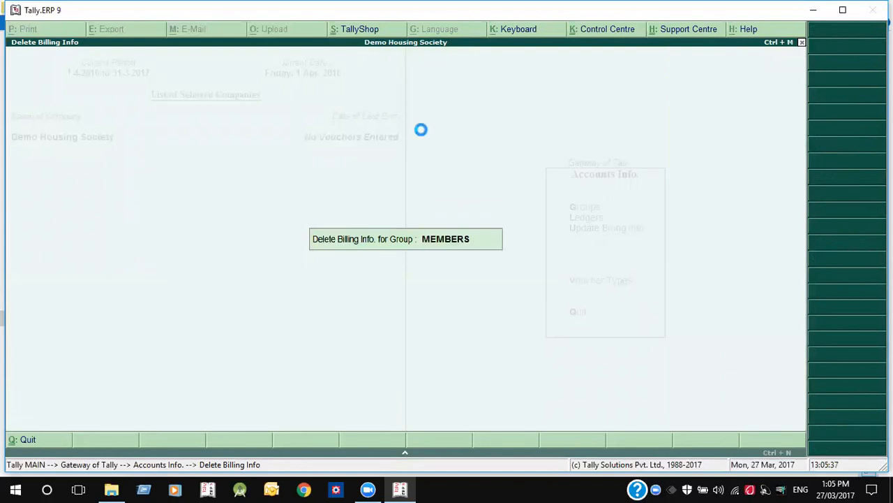
# - Open G-03's Society Bill Details to confirm they are now empty, then quit without changes
pyautogui.press('Return')
pyautogui.press('Down')
pyautogui.press('Down')
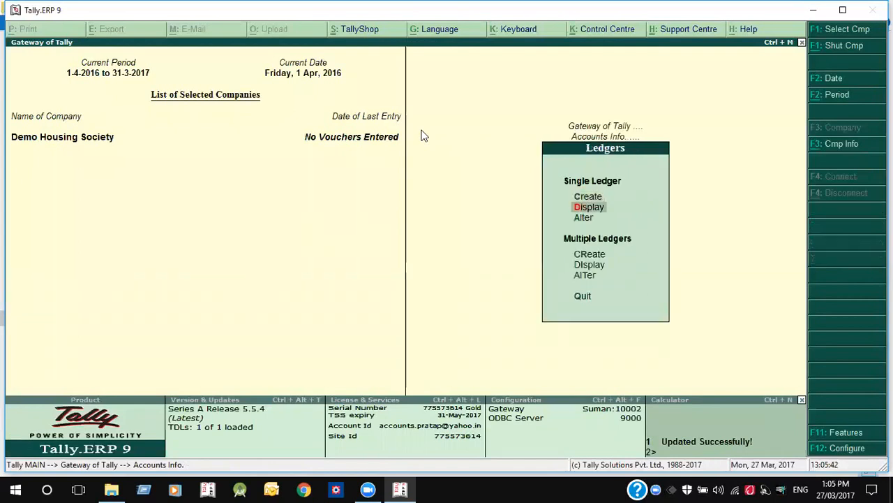
pyautogui.press('Return')
pyautogui.press('Return')
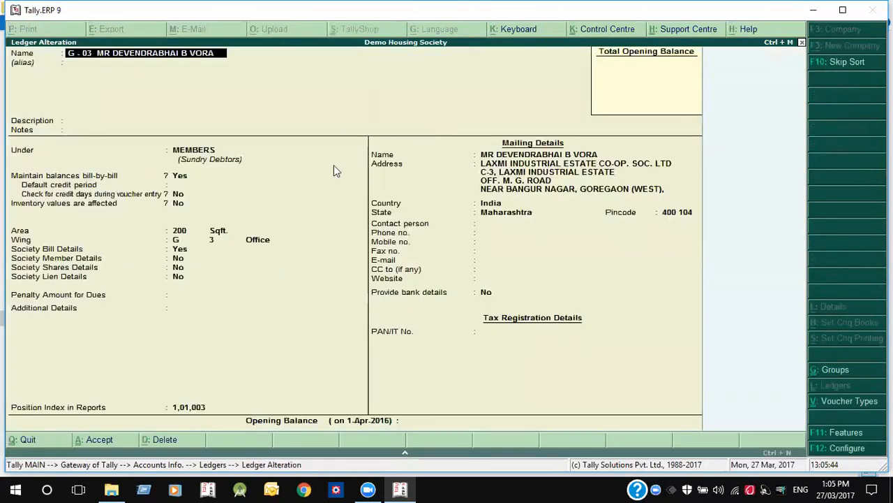
pyautogui.doubleClick(180, 249)
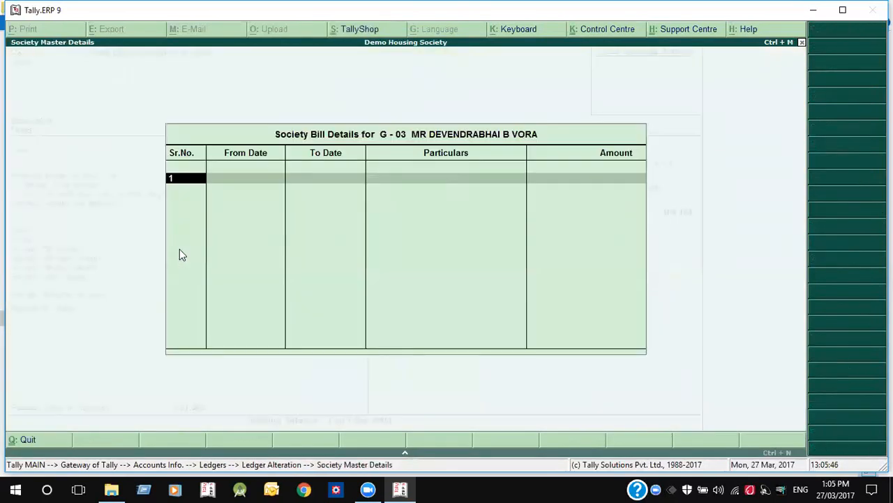
pyautogui.press('Escape')
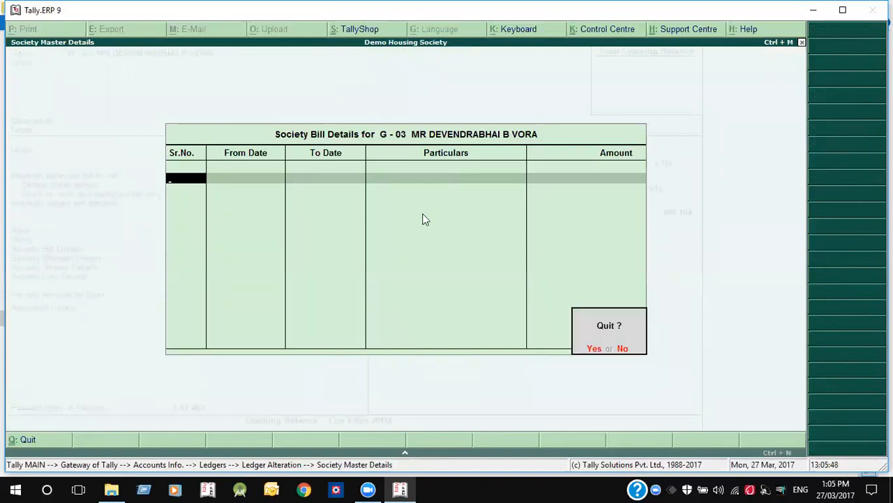
pyautogui.press('Return')
pyautogui.press('Escape')
pyautogui.press('Return')
pyautogui.press('Escape')
# - Go back to Accounts Info and select alter under Groups
pyautogui.press('Up')
pyautogui.press('Escape')
pyautogui.press('Up')
pyautogui.press('Return')
pyautogui.press('Down')
pyautogui.press('Down')
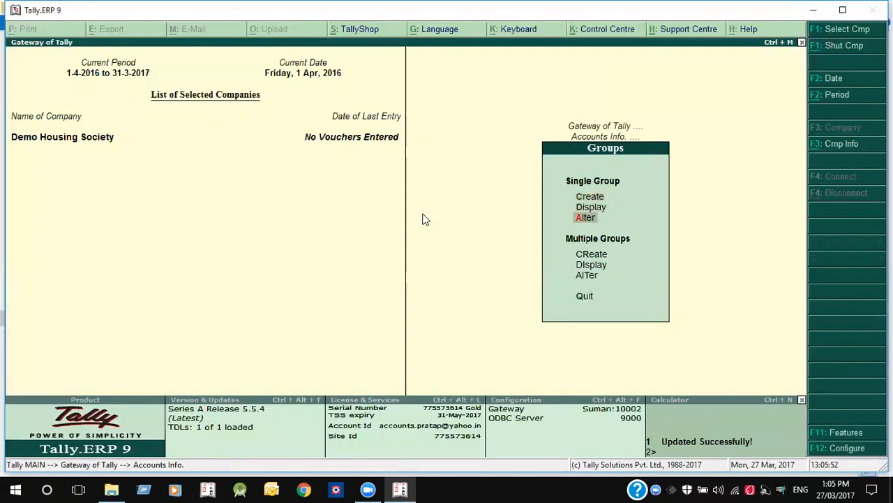
# - In MEMBERS' Society Bill Details, set the row 4 NA Taxes rate to 7.50 and accept the group
pyautogui.press('Return')
pyautogui.write('Me')
pyautogui.press('Return')
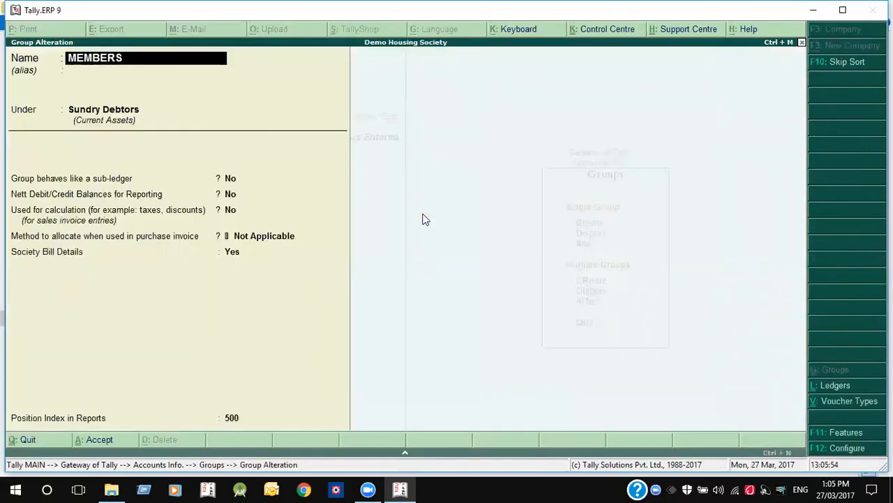
pyautogui.click(233, 253)
pyautogui.press('Return')
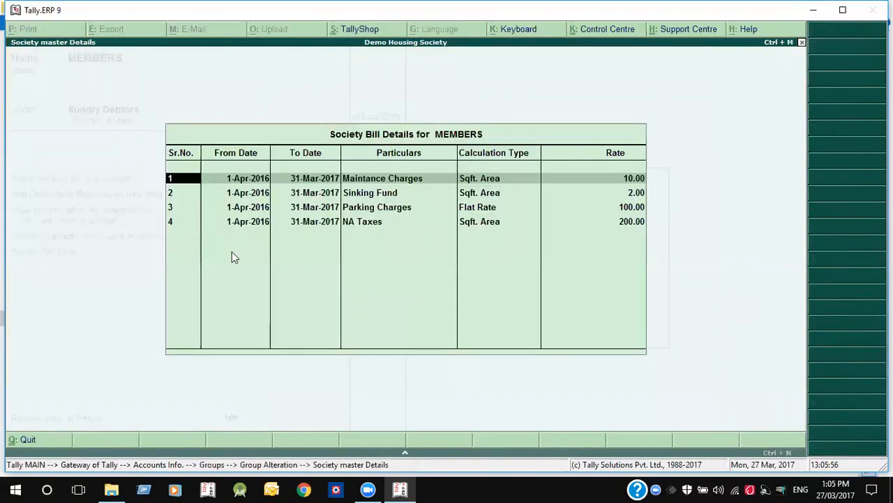
pyautogui.click(636, 221)
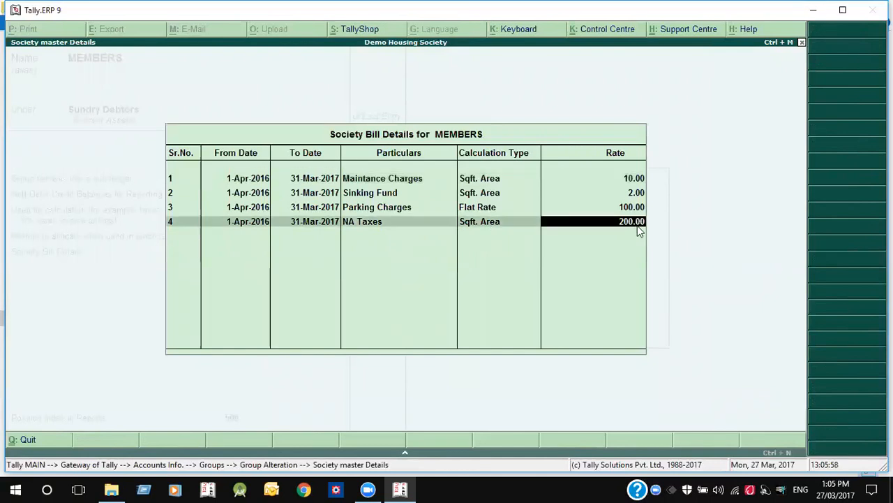
pyautogui.press('BackSpace')
pyautogui.press('Return')
pyautogui.write('1')
pyautogui.write('.5')
pyautogui.press('Return')
pyautogui.press('Return')
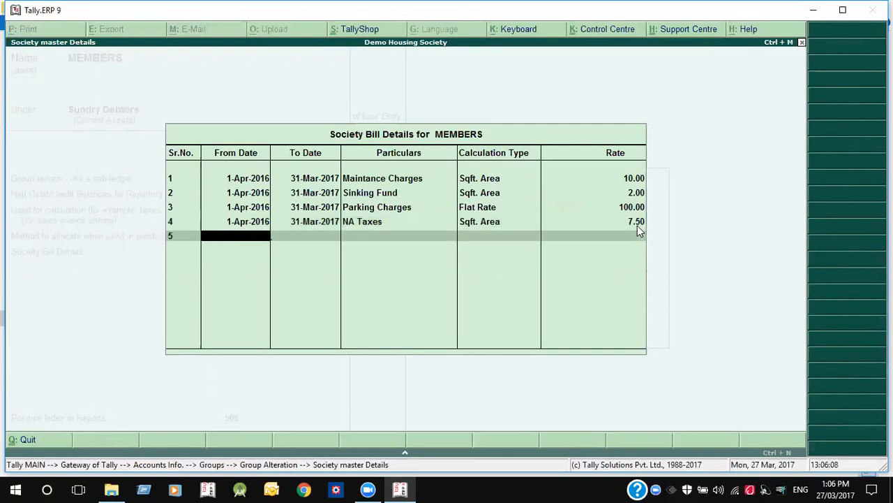
pyautogui.press('Return')
pyautogui.press('Return')
pyautogui.press('Return')
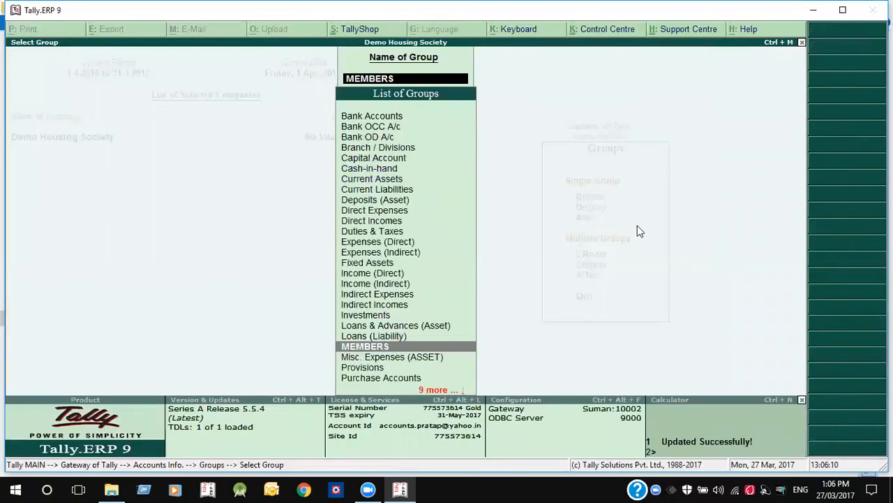
pyautogui.press('Escape')
pyautogui.press('Escape')
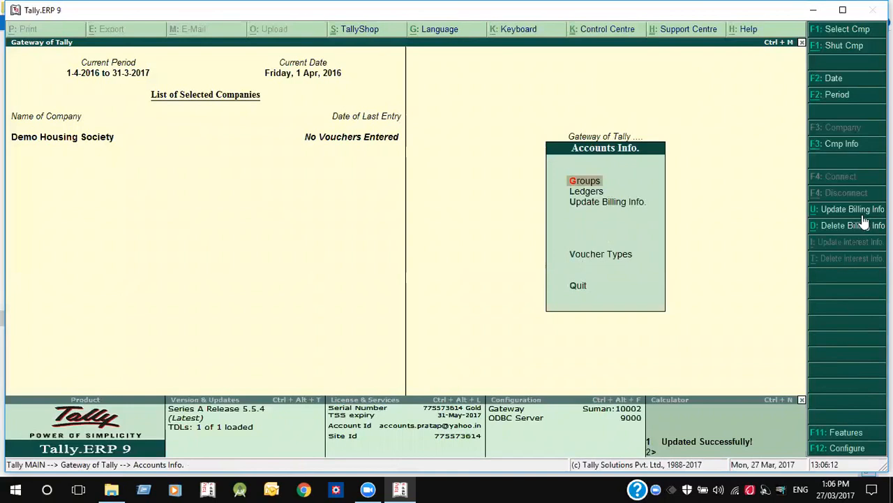
# - Reapply the MEMBERS group's billing info and open ledger G-03 for alteration
pyautogui.click(862, 211)
pyautogui.press('Return')
pyautogui.press('l')
pyautogui.press('Down')
pyautogui.press('Down')
pyautogui.press('Return')
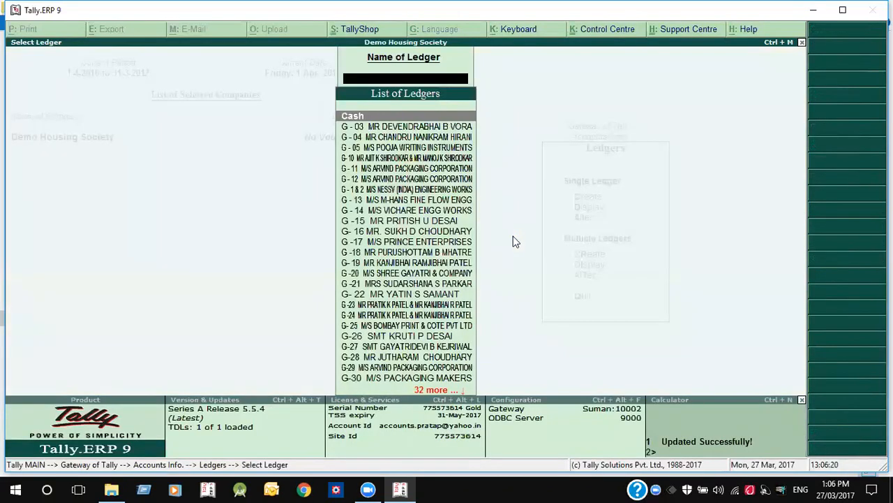
pyautogui.press('Return')
# - Check G-03's Society Bill Details show NA Taxes at 1,500.00 and save the ledger
pyautogui.click(186, 247)
pyautogui.press('Return')
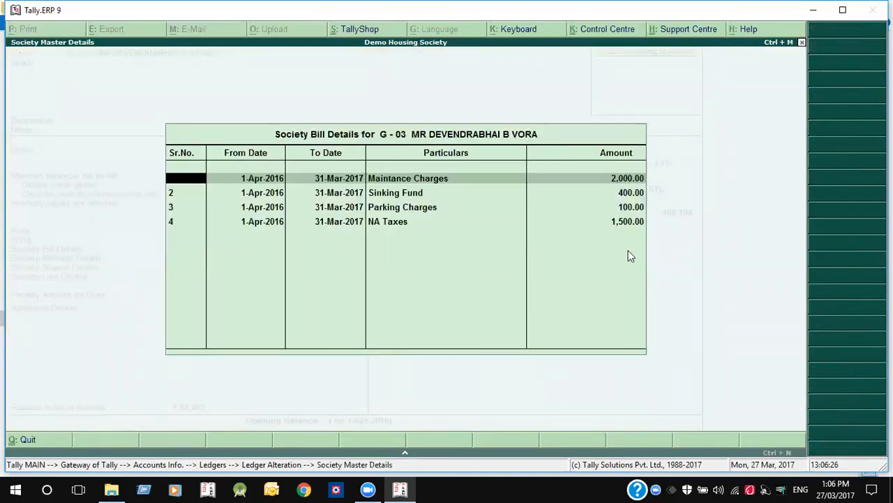
pyautogui.hotkey('ctrl', 'a')
pyautogui.hotkey('ctrl', 'a')
pyautogui.press('Escape')
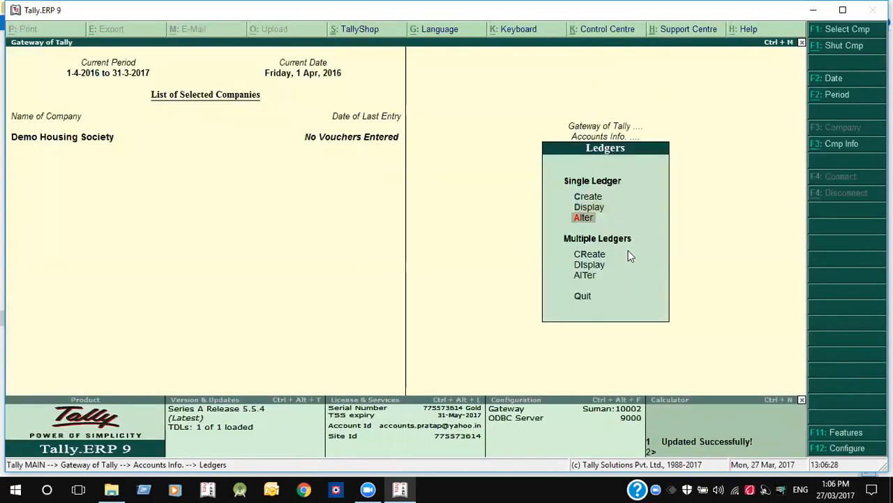
pyautogui.press('Escape')
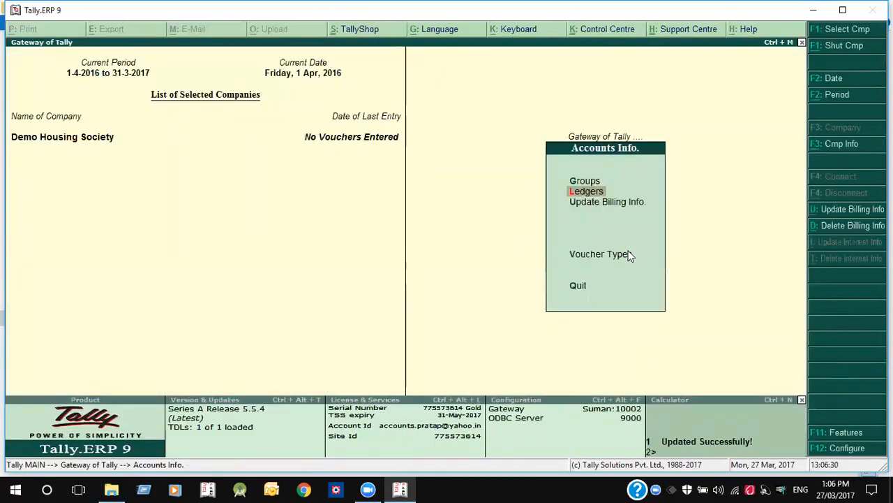
pyautogui.press('Down')
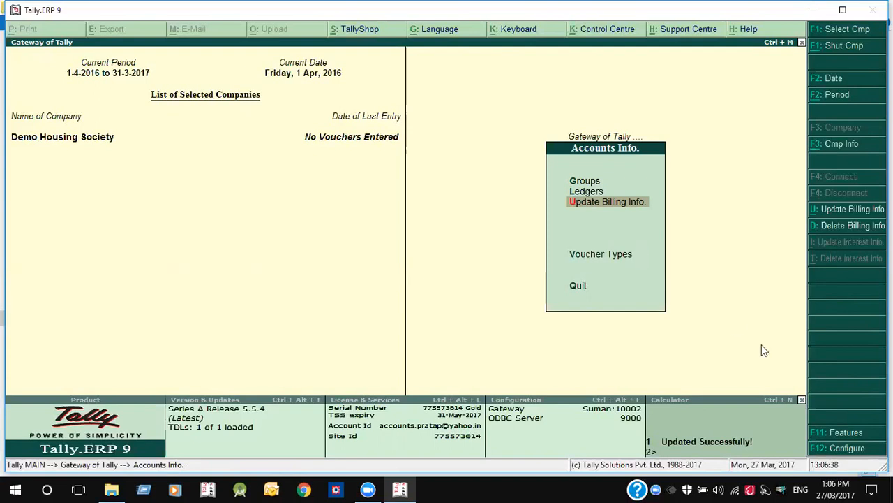
pyautogui.click(831, 453)
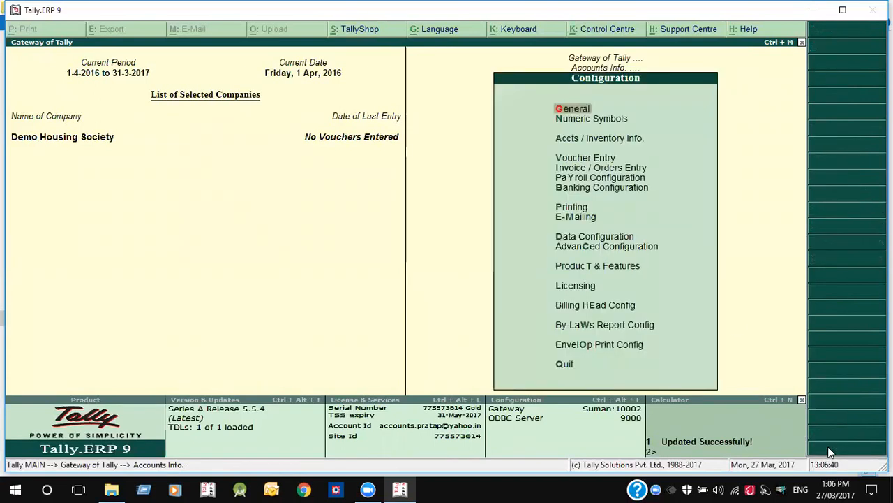
# - Select Parking Charges as the billing head and start the billing info update for MEMBERS
pyautogui.press('Up')
pyautogui.press('Up')
pyautogui.press('Up')
pyautogui.press('Up')
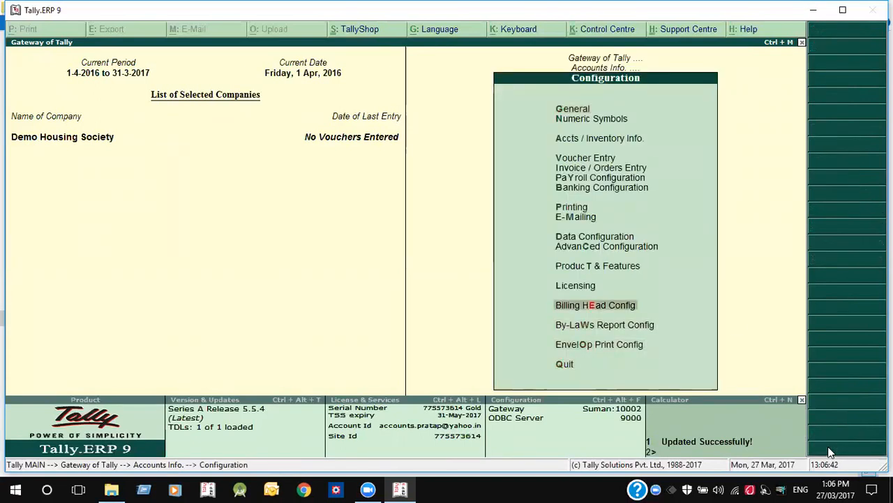
pyautogui.press('Return')
pyautogui.press('Down')
pyautogui.press('Down')
pyautogui.press('Down')
pyautogui.press('Down')
pyautogui.press('Down')
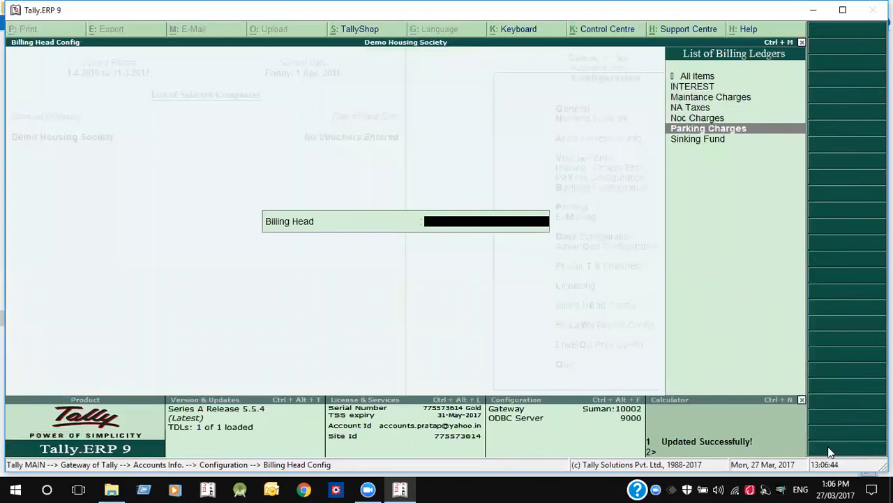
pyautogui.press('Escape')
pyautogui.press('Escape')
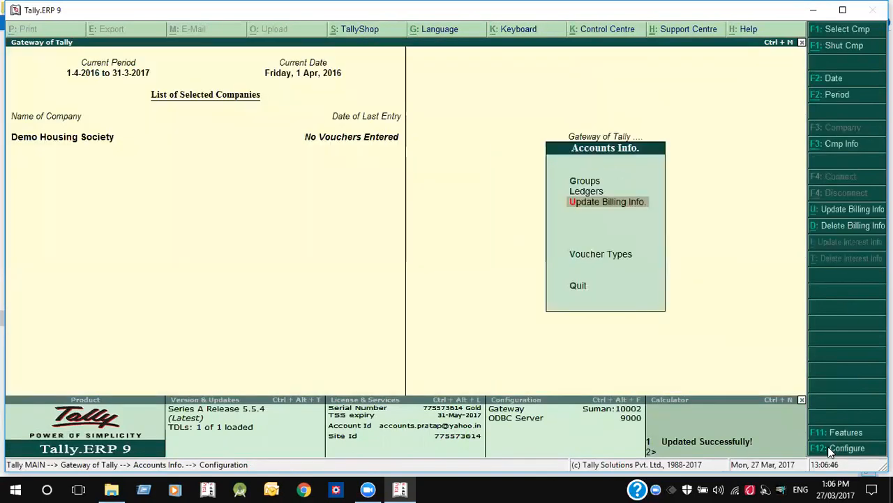
pyautogui.press('Up')
pyautogui.press('Up')
pyautogui.press('Down')
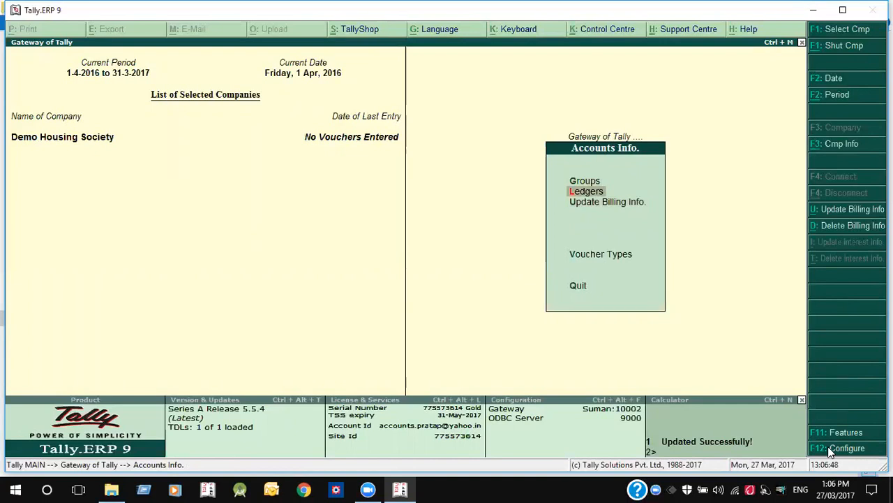
pyautogui.press('Down')
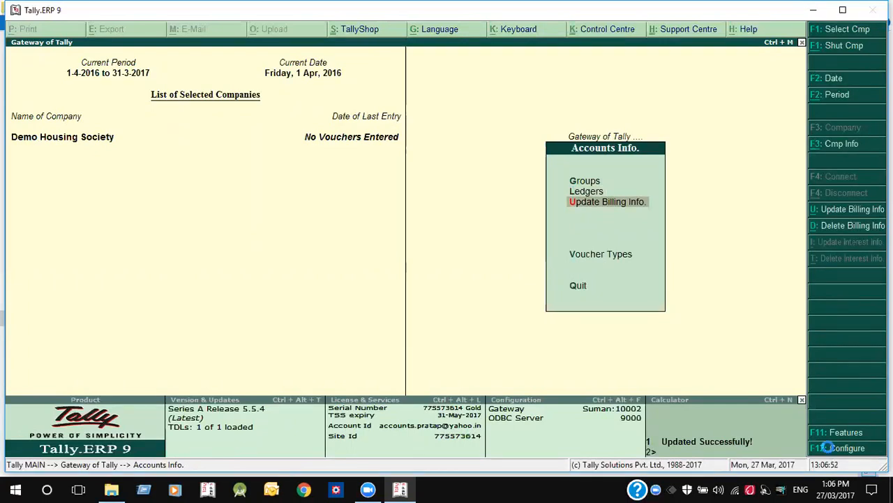
pyautogui.press('Return')
pyautogui.press('Return')
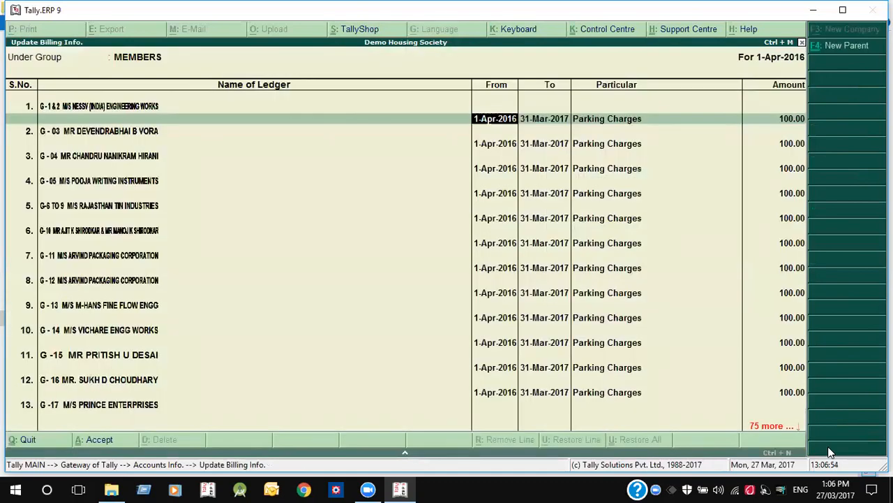
# - Set G-11's Parking Charges to 200.00, clear several other members' amounts, and accept
pyautogui.press('Return')
pyautogui.press('Return')
pyautogui.press('Return')
pyautogui.press('Return')
pyautogui.press('Return')
pyautogui.press('Return')
pyautogui.press('Return')
pyautogui.press('Return')
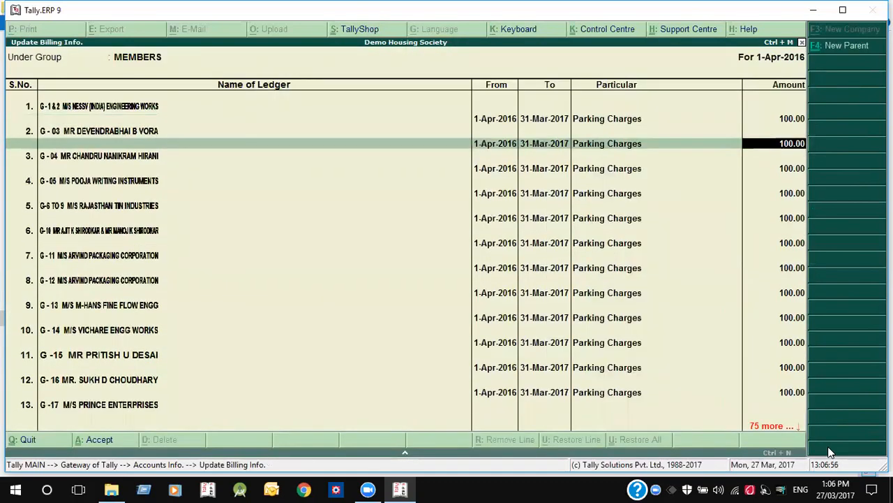
pyautogui.press('Return')
pyautogui.press('Return')
pyautogui.press('Return')
pyautogui.press('Return')
pyautogui.press('Return')
pyautogui.press('Return')
pyautogui.press('Return')
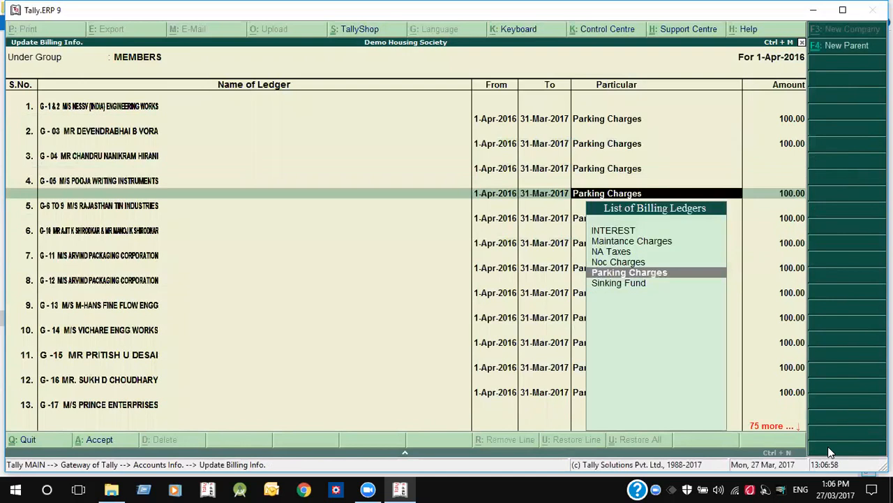
pyautogui.press('Return')
pyautogui.press('Return')
pyautogui.press('Return')
pyautogui.press('Return')
pyautogui.press('Return')
pyautogui.press('Return')
pyautogui.press('Return')
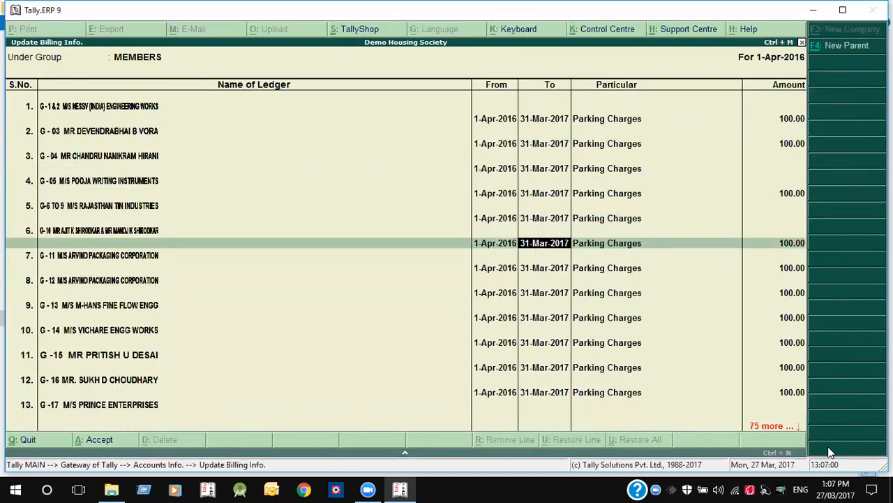
pyautogui.press('Return')
pyautogui.press('Return')
pyautogui.press('Return')
pyautogui.press('Return')
pyautogui.press('Return')
pyautogui.press('Return')
pyautogui.write('200')
pyautogui.press('Return')
pyautogui.press('Return')
pyautogui.press('Return')
pyautogui.press('Return')
pyautogui.press('Return')
pyautogui.press('Return')
pyautogui.press('Return')
pyautogui.press('Return')
pyautogui.press('Return')
pyautogui.press('Return')
pyautogui.press('Return')
pyautogui.press('BackSpace')
pyautogui.press('Return')
pyautogui.press('Return')
pyautogui.press('Return')
pyautogui.press('Return')
pyautogui.press('Return')
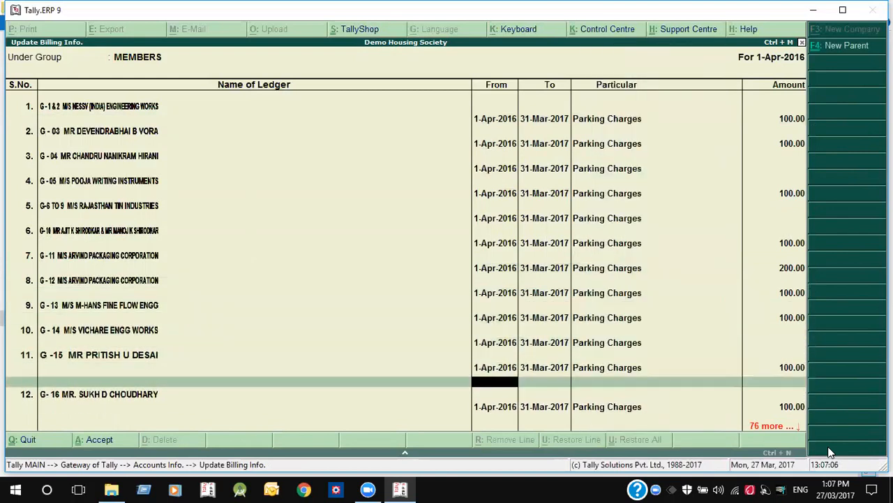
pyautogui.press('Return')
pyautogui.press('Return')
pyautogui.press('Return')
pyautogui.press('Return')
pyautogui.press('Return')
pyautogui.press('BackSpace')
pyautogui.press('Return')
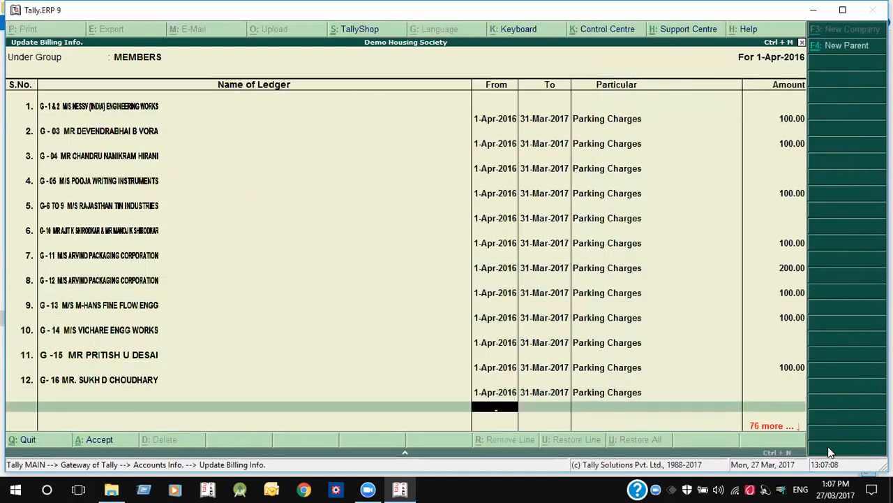
pyautogui.press('Return')
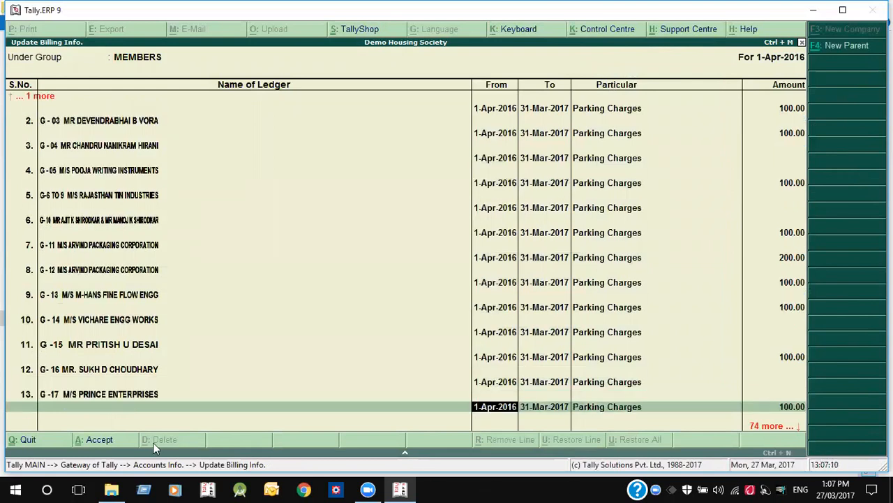
pyautogui.click(103, 445)
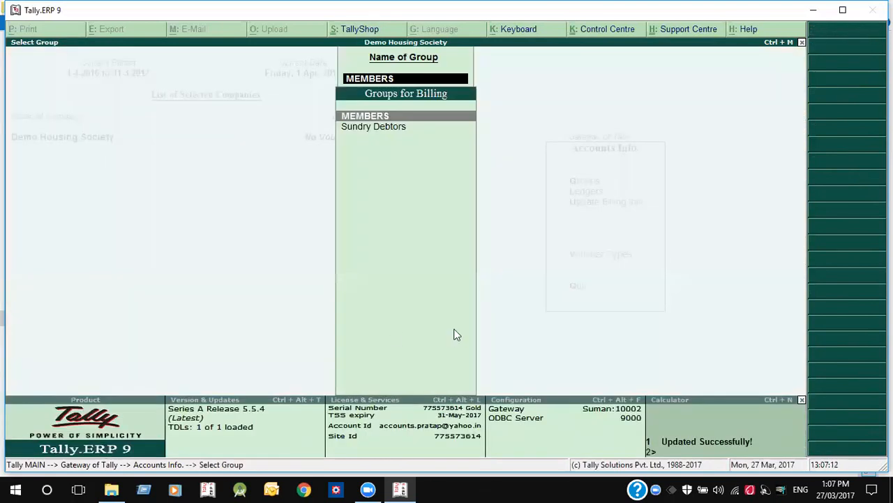
# - Confirm the saved billing, quit to Gateway of Tally, and open Housing Society Menu's Import Templets
pyautogui.press('Return')
pyautogui.press('Escape')
pyautogui.press('y')
pyautogui.press('Escape')
pyautogui.press('Escape')
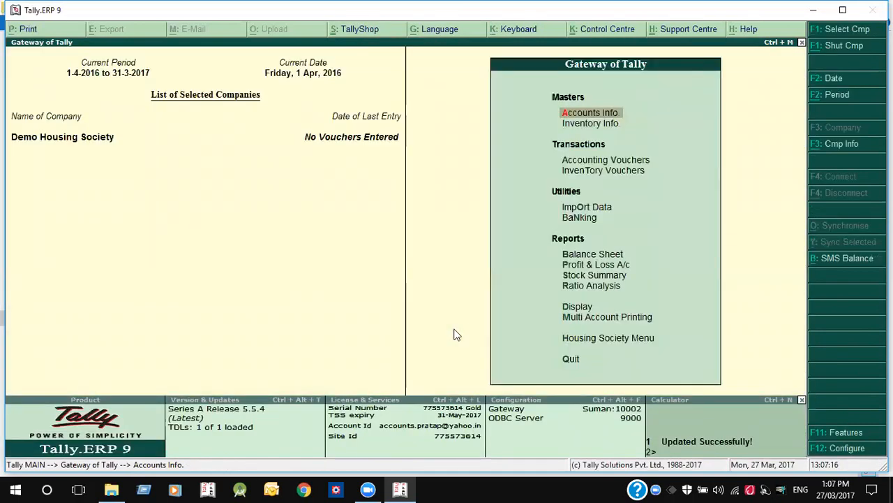
pyautogui.press('Up')
pyautogui.press('Up')
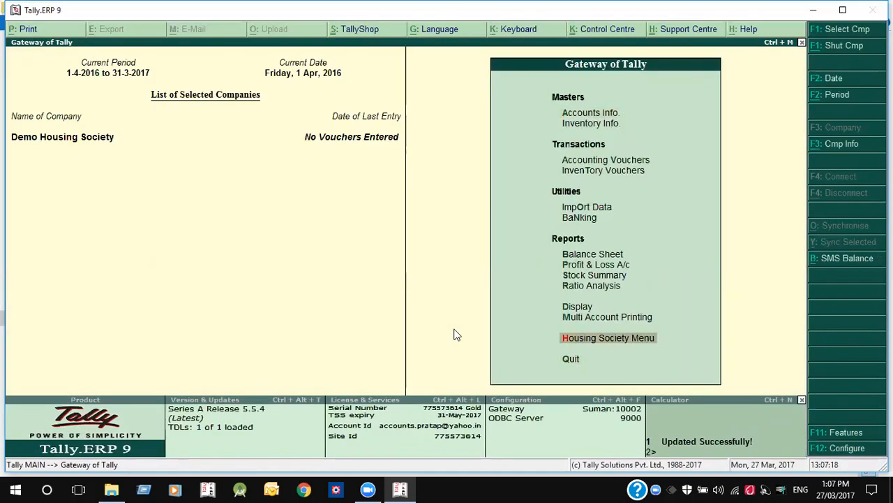
pyautogui.press('Return')
pyautogui.press('Up')
pyautogui.press('Up')
pyautogui.press('Up')
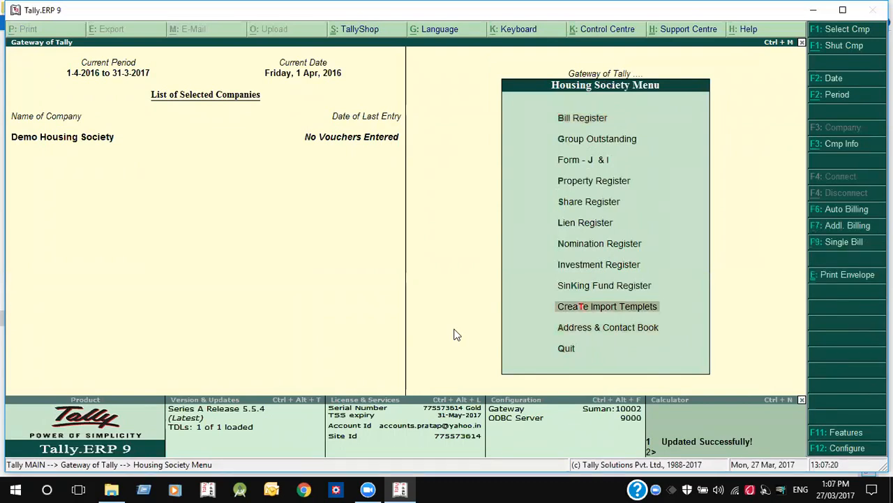
pyautogui.press('Return')
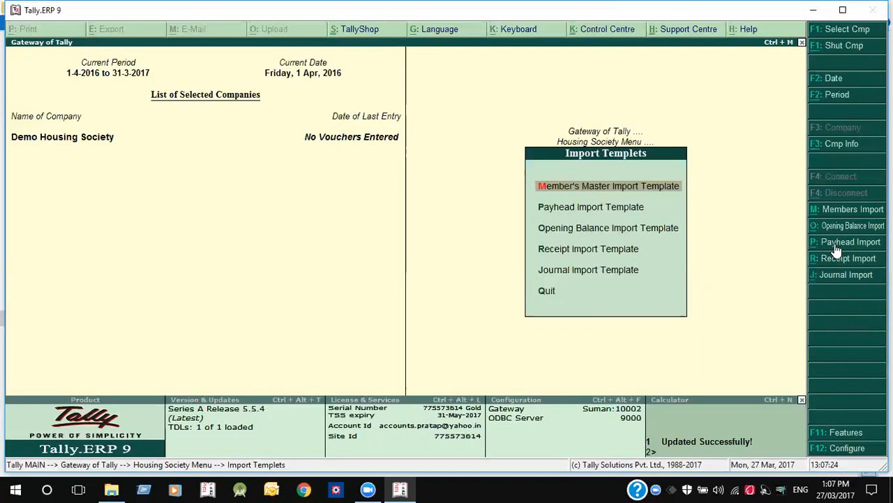
# - Generate the Payhead import template, overwriting the old file, and select the Last Reading to Rate headers
pyautogui.click(618, 209)
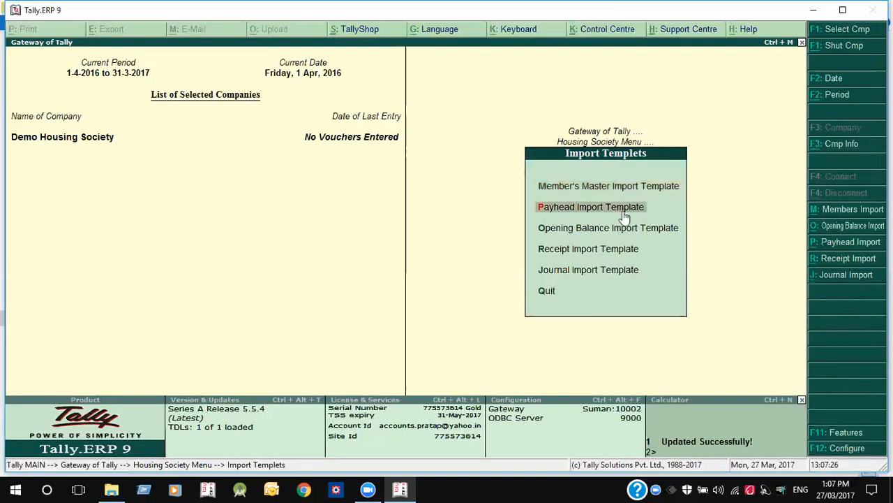
pyautogui.press('Return')
pyautogui.press('Return')
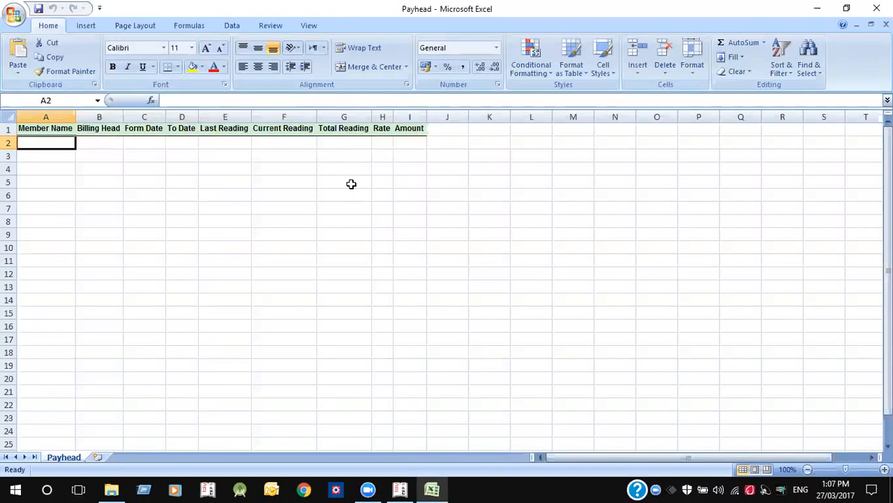
pyautogui.press('Right')
pyautogui.press('Right')
pyautogui.press('Right')
pyautogui.press('Right')
pyautogui.press('Right')
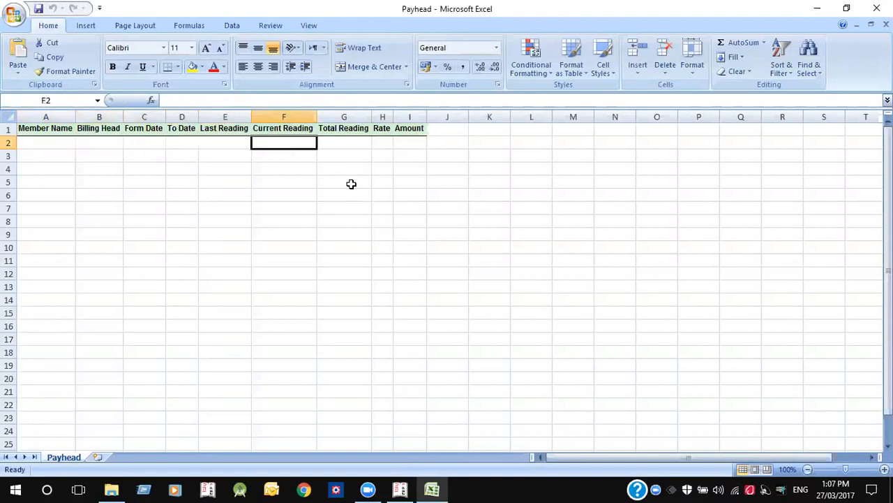
pyautogui.press('Right')
pyautogui.press('Right')
pyautogui.press('Right')
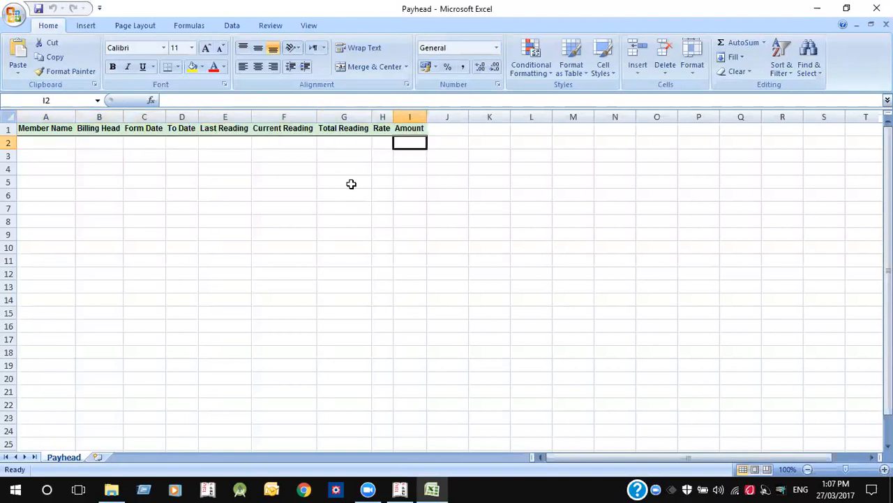
pyautogui.press('Left')
pyautogui.press('Left')
pyautogui.press('Left')
pyautogui.press('Left')
pyautogui.press('Right')
pyautogui.press('Right')
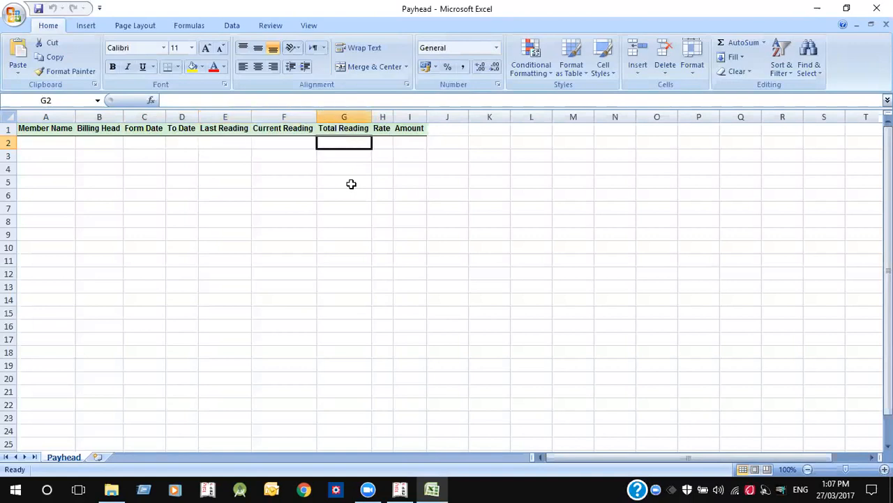
pyautogui.press('Right')
pyautogui.press('Left')
pyautogui.press('Left')
pyautogui.press('Left')
pyautogui.press('Left')
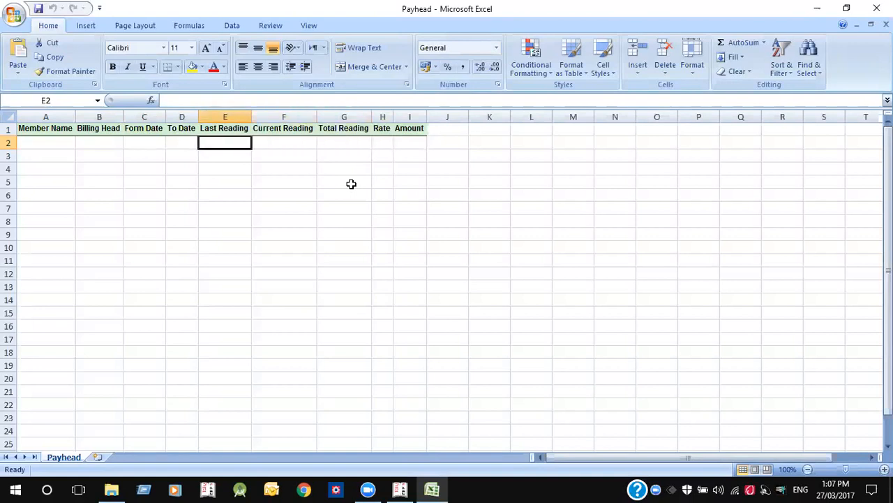
pyautogui.press('Right')
pyautogui.hotkey('shift', 'Right')
pyautogui.hotkey('shift', 'Right')
pyautogui.hotkey('shift', 'Right')
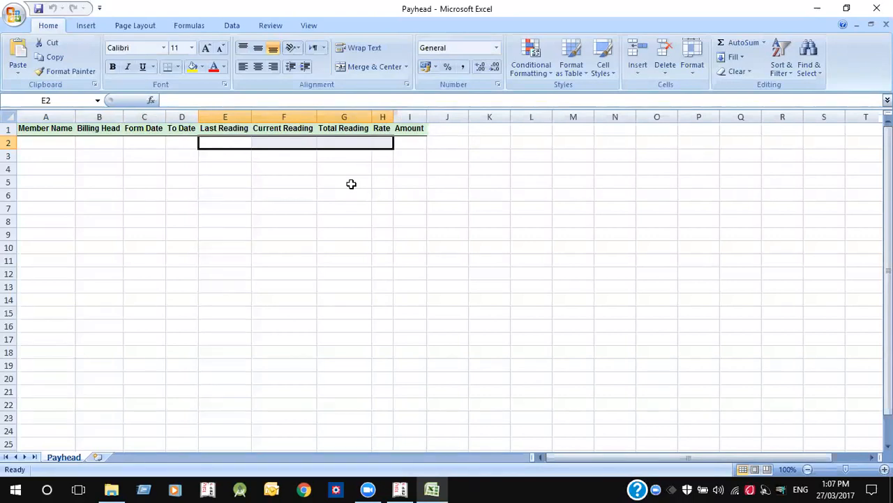
pyautogui.press('Up')
pyautogui.hotkey('shift', 'Right')
pyautogui.hotkey('shift', 'Right')
pyautogui.hotkey('shift', 'Right')
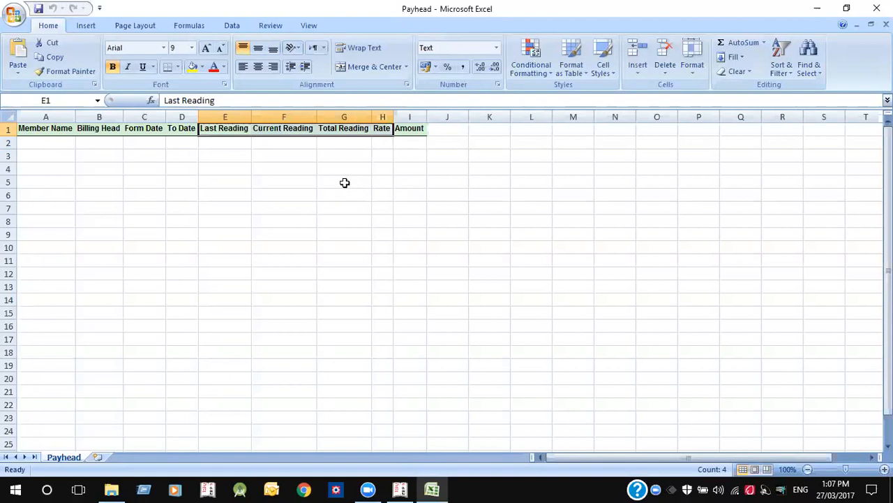
# - Highlight Last Reading to Rate headers yellow, review Member Name through Amount, and close without saving
pyautogui.click(192, 67)
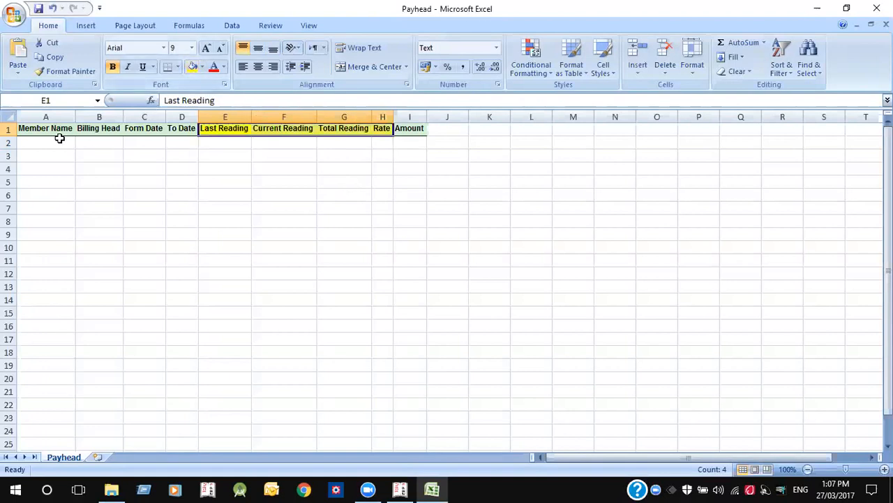
pyautogui.click(49, 136)
pyautogui.hotkey('shift', 'Right')
pyautogui.hotkey('shift', 'Right')
pyautogui.hotkey('shift', 'Right')
pyautogui.hotkey('shift', 'Right')
pyautogui.hotkey('shift', 'Left')
pyautogui.click(417, 128)
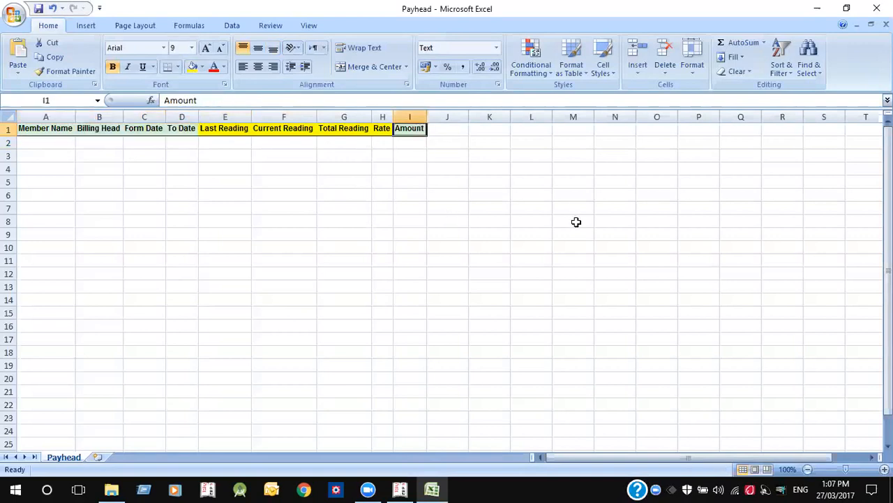
pyautogui.click(576, 221)
pyautogui.click(876, 8)
pyautogui.click(448, 277)
pyautogui.click(111, 489)
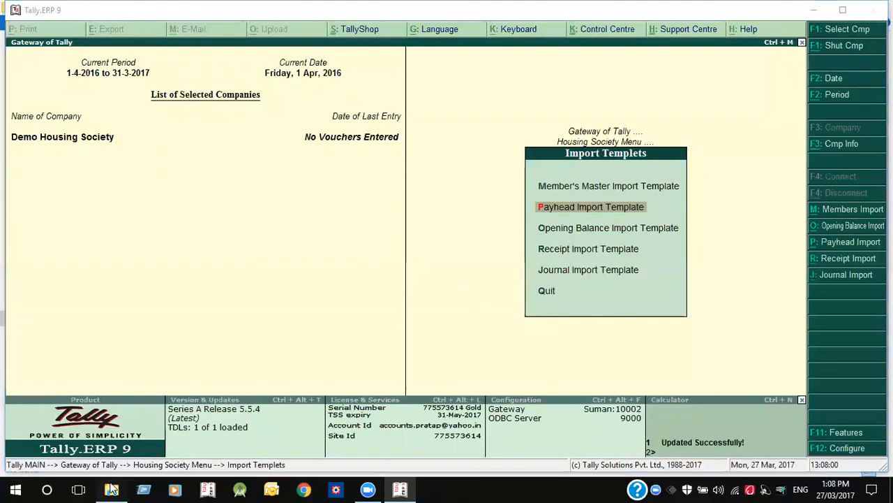
# - Open the Payhead workbook, go back to the top of the sheet at cell B2, and return to Tally
pyautogui.click(166, 181)
pyautogui.click(166, 176)
pyautogui.click(166, 177)
pyautogui.doubleClick(190, 180)
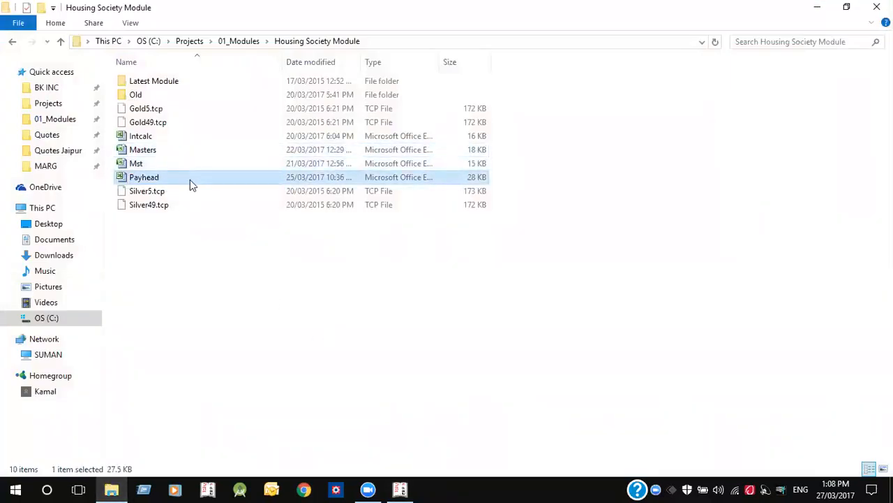
pyautogui.doubleClick(294, 249)
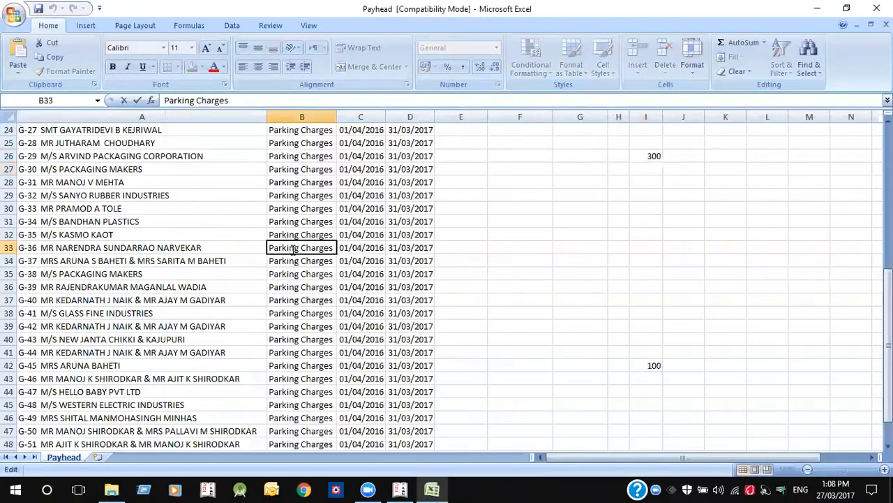
pyautogui.click(187, 287)
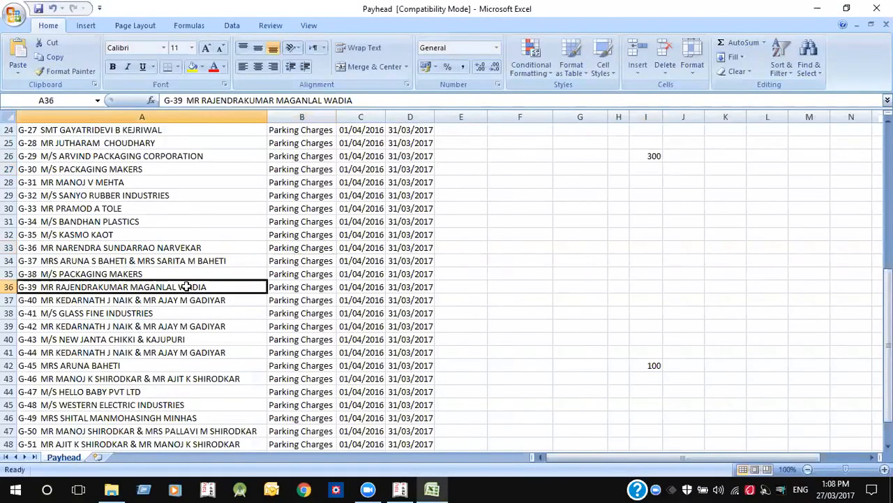
pyautogui.hotkey('ctrl', 'Home')
pyautogui.press('Right')
pyautogui.press('Down')
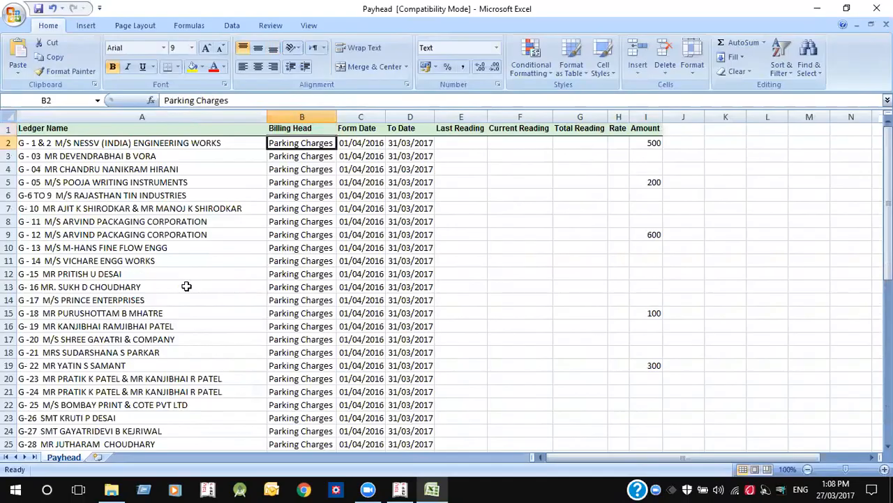
pyautogui.click(400, 489)
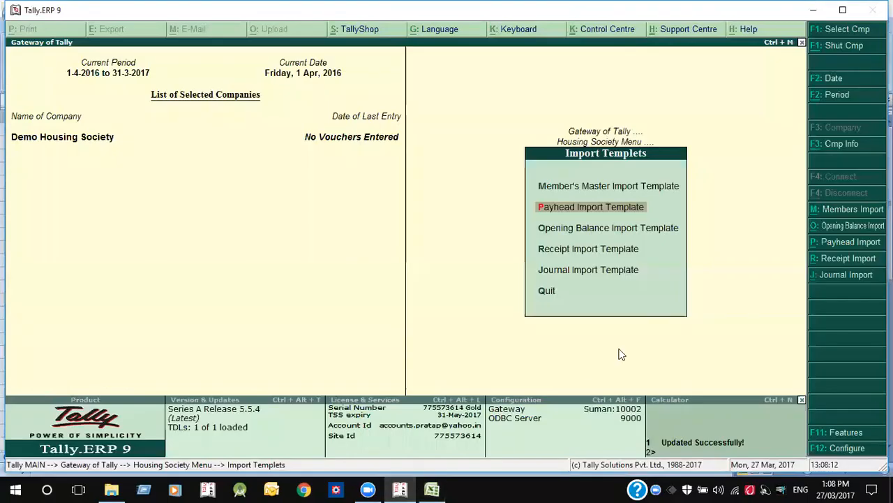
# - Open the Noc Charges ledger from Accounts Info > Ledgers
pyautogui.press('Escape')
pyautogui.press('Escape')
pyautogui.press('a')
pyautogui.press('l')
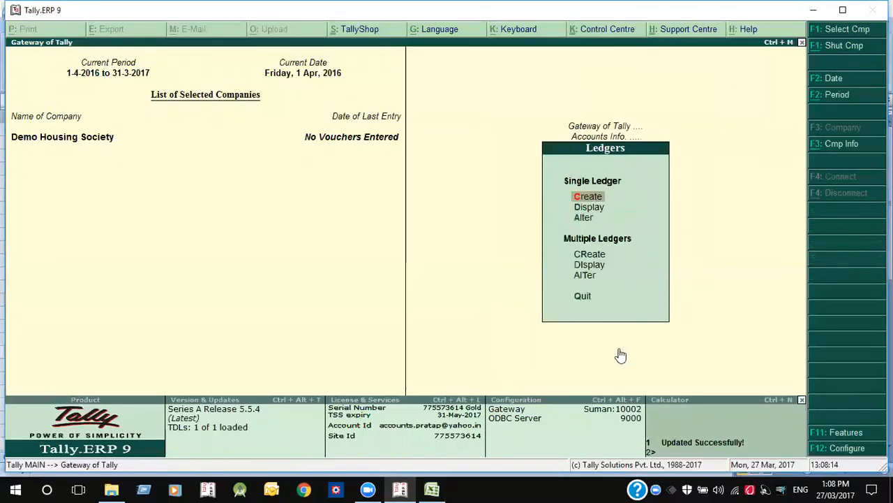
pyautogui.write('dNoc')
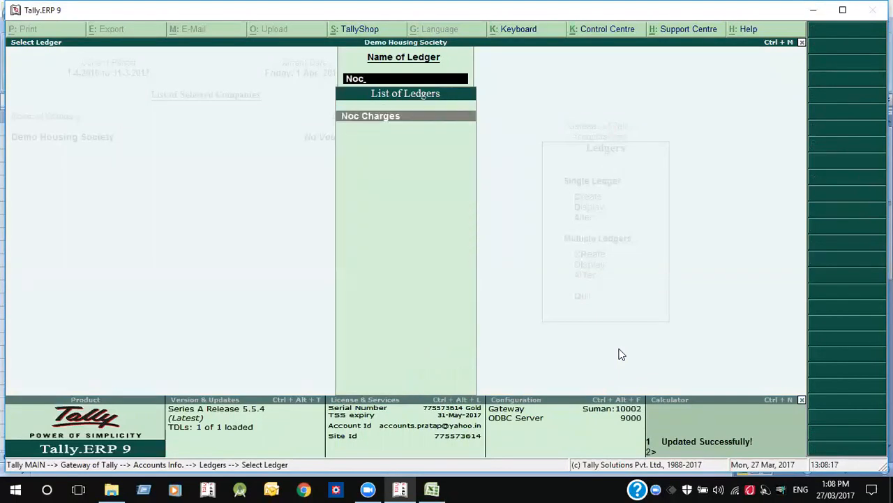
pyautogui.press('Return')
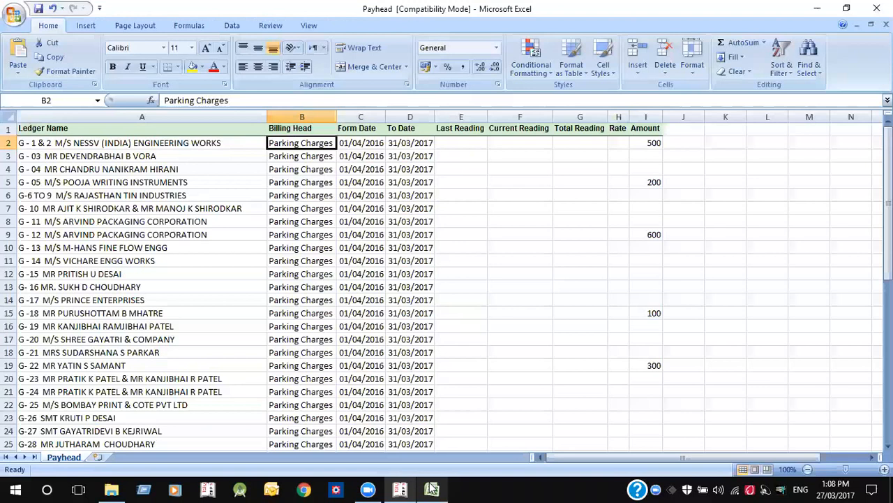
# - Paste Noc Charges into cell B2, copy it, and select the Billing Head cells below
pyautogui.click(432, 489)
pyautogui.write('Noc Charges')
pyautogui.press('Down')
pyautogui.press('Up')
pyautogui.hotkey('ctrl', 'c')
pyautogui.press('Down')
pyautogui.hotkey('shift', 'Down')
pyautogui.hotkey('shift', 'Down')
pyautogui.hotkey('shift', 'Down')
pyautogui.hotkey('shift', 'Down')
pyautogui.hotkey('shift', 'Down')
pyautogui.hotkey('shift', 'Down')
pyautogui.hotkey('shift', 'Down')
pyautogui.hotkey('shift', 'Down')
pyautogui.hotkey('shift', 'Down')
pyautogui.hotkey('shift', 'Down')
pyautogui.hotkey('shift', 'Down')
pyautogui.hotkey('shift', 'Down')
pyautogui.hotkey('shift', 'Down')
pyautogui.hotkey('shift', 'Down')
pyautogui.hotkey('shift', 'Down')
pyautogui.hotkey('shift', 'Down')
pyautogui.hotkey('shift', 'Down')
pyautogui.hotkey('shift', 'Down')
pyautogui.hotkey('shift', 'Down')
pyautogui.hotkey('shift', 'Down')
pyautogui.hotkey('shift', 'Down')
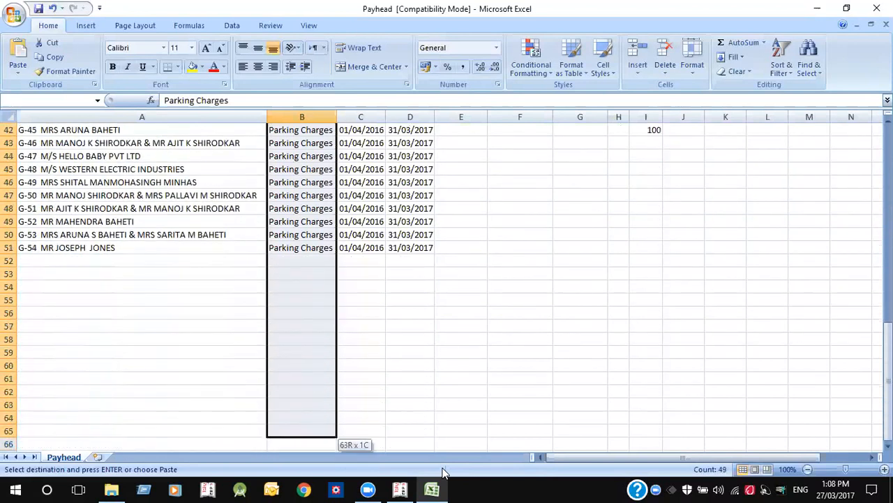
# - Paste Noc Charges down the whole Billing Head column, B3 to B51
pyautogui.hotkey('shift', 'Up')
pyautogui.hotkey('shift', 'Up')
pyautogui.hotkey('shift', 'Up')
pyautogui.hotkey('shift', 'Up')
pyautogui.hotkey('shift', 'Up')
pyautogui.hotkey('shift', 'Up')
pyautogui.hotkey('shift', 'Up')
pyautogui.hotkey('shift', 'Up')
pyautogui.hotkey('shift', 'Up')
pyautogui.hotkey('shift', 'Up')
pyautogui.press('Return')
pyautogui.press('Up')
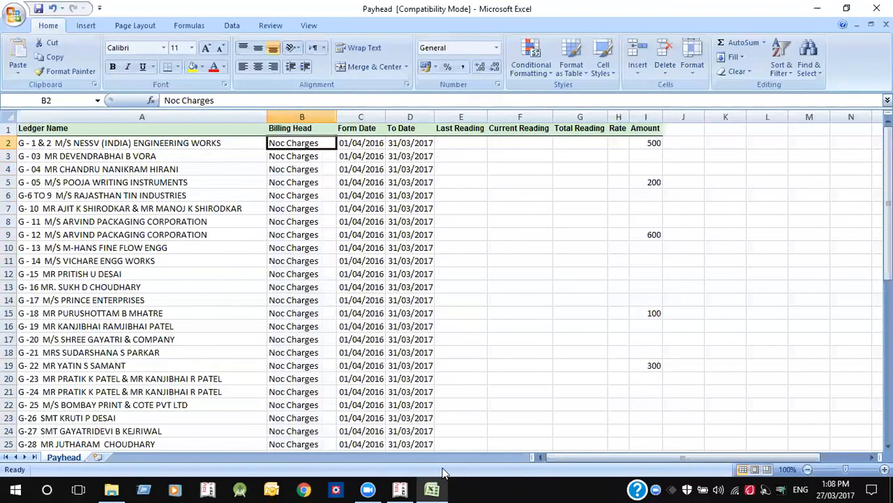
pyautogui.press('Right')
pyautogui.press('Right')
pyautogui.press('Right')
pyautogui.press('Right')
pyautogui.press('Right')
pyautogui.press('Right')
pyautogui.press('Right')
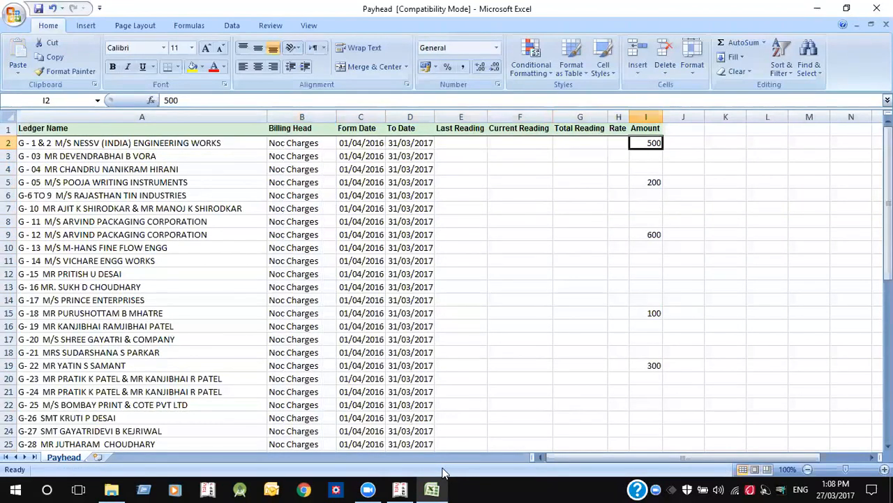
# - Set the Amount to 100 in I5, I9 and I13, and clear I15
pyautogui.press('Down')
pyautogui.press('Down')
pyautogui.press('Down')
pyautogui.press('Delete')
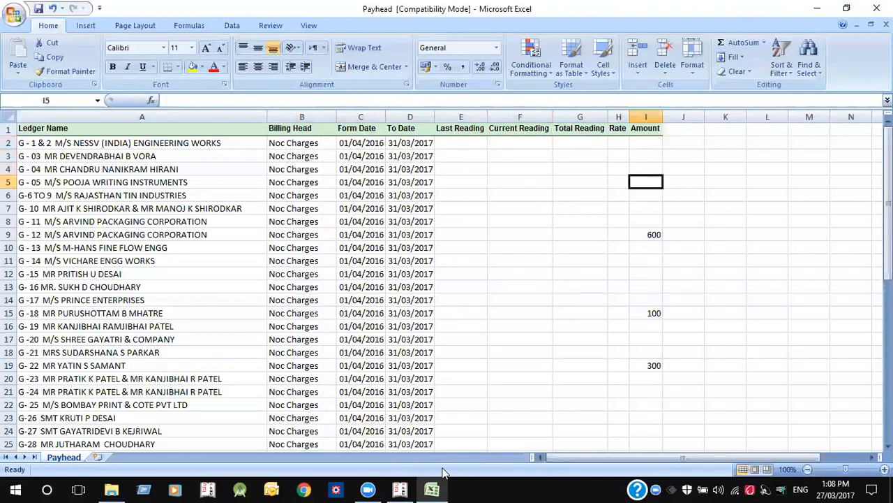
pyautogui.write('100')
pyautogui.press('Return')
pyautogui.press('Down')
pyautogui.press('Down')
pyautogui.press('Down')
pyautogui.write('100')
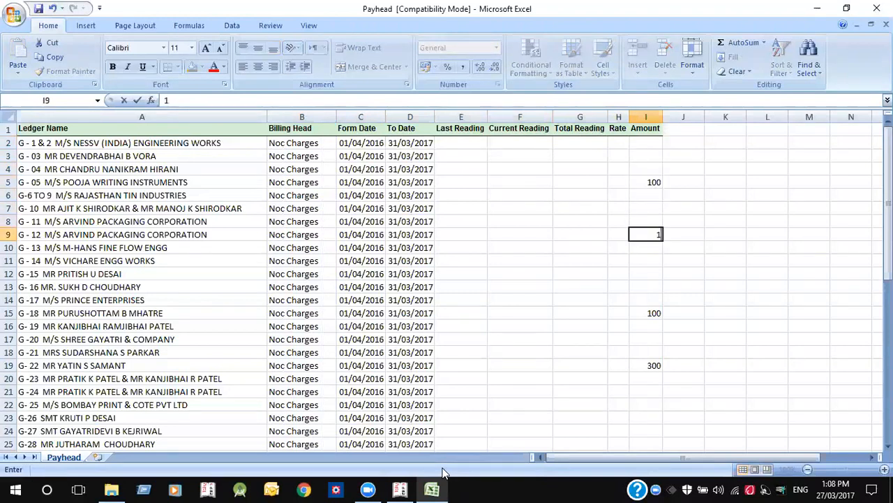
pyautogui.press('Return')
pyautogui.press('Down')
pyautogui.press('Down')
pyautogui.press('Down')
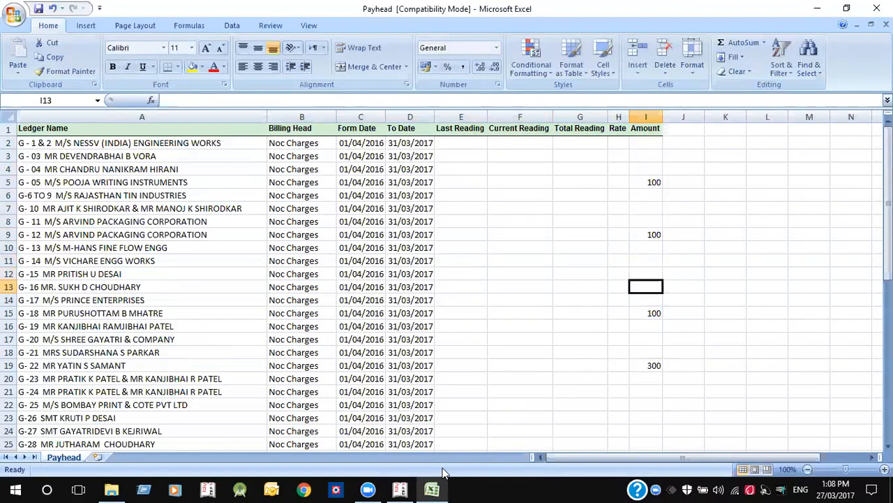
pyautogui.write('1000')
pyautogui.press('Return')
pyautogui.press('Down')
pyautogui.press('Up')
pyautogui.press('Up')
pyautogui.write('100')
pyautogui.press('Return')
pyautogui.press('Down')
pyautogui.press('BackSpace')
pyautogui.press('Return')
# - Delete the 300 in I19, enter 100 in I22, I26 and I34, and save in the older format
pyautogui.press('Down')
pyautogui.press('Down')
pyautogui.press('Down')
pyautogui.press('Delete')
pyautogui.press('Down')
pyautogui.press('Down')
pyautogui.press('Down')
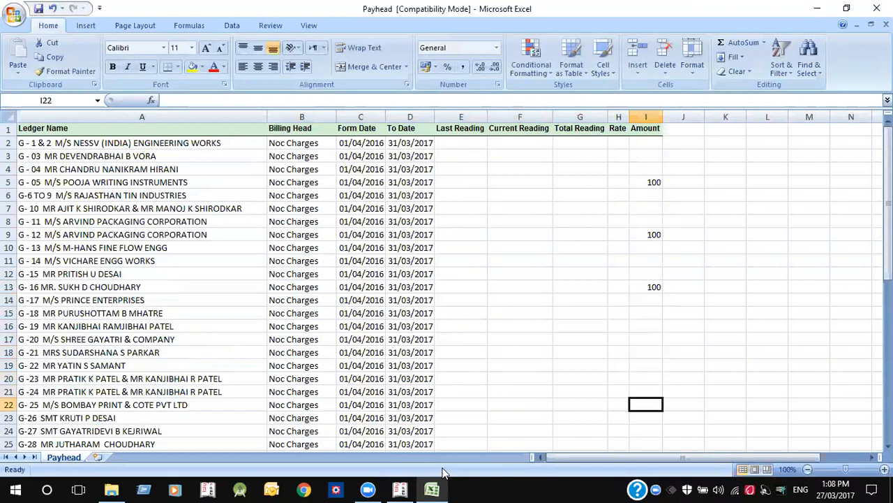
pyautogui.write('100')
pyautogui.press('Return')
pyautogui.press('Down')
pyautogui.press('Down')
pyautogui.press('Down')
pyautogui.write('100')
pyautogui.press('Return')
pyautogui.press('Down')
pyautogui.press('Down')
pyautogui.press('Down')
pyautogui.press('Down')
pyautogui.press('Down')
pyautogui.press('Down')
pyautogui.press('Down')
pyautogui.write('100')
pyautogui.press('Return')
pyautogui.press('Down')
pyautogui.press('Down')
pyautogui.press('Down')
pyautogui.press('Down')
pyautogui.press('Down')
pyautogui.press('Down')
pyautogui.press('Down')
pyautogui.press('Down')
pyautogui.press('Down')
pyautogui.press('Down')
pyautogui.press('Down')
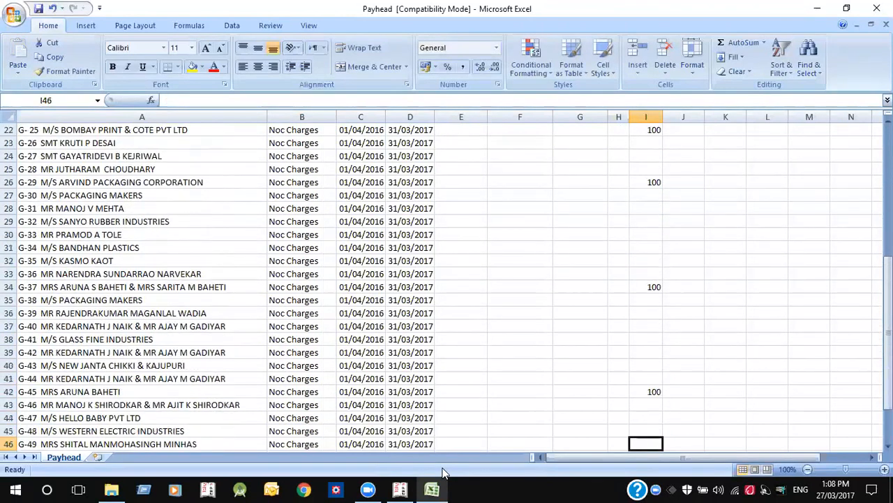
pyautogui.press('Down')
pyautogui.press('Down')
pyautogui.press('Down')
pyautogui.press('Down')
pyautogui.press('Down')
pyautogui.press('Down')
pyautogui.press('Down')
pyautogui.press('Down')
pyautogui.press('Down')
pyautogui.press('Down')
pyautogui.press('Down')
pyautogui.hotkey('ctrl', 's')
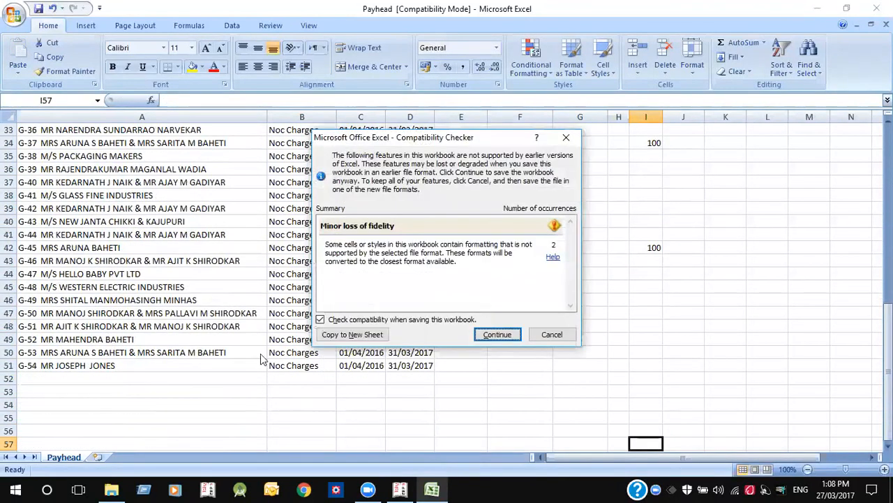
pyautogui.click(508, 333)
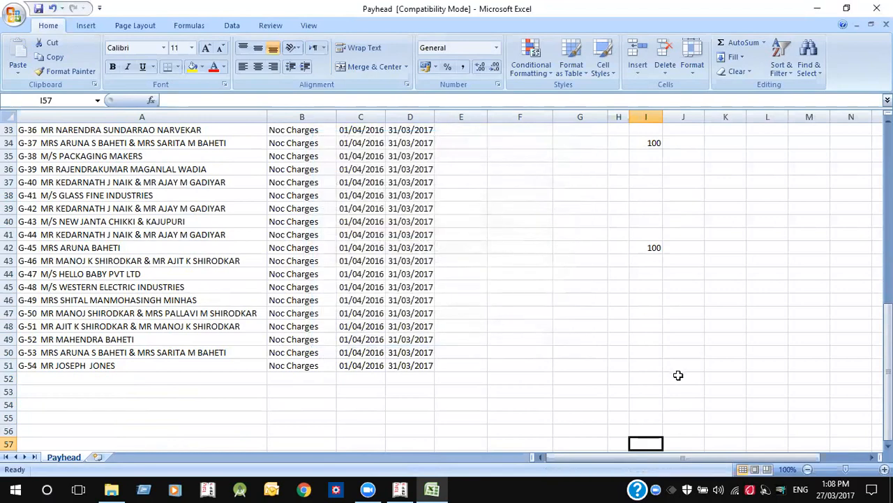
# - Build the full Payhead.xls path in the Explorer address bar, select it, and return to Tally
pyautogui.click(679, 375)
pyautogui.click(112, 489)
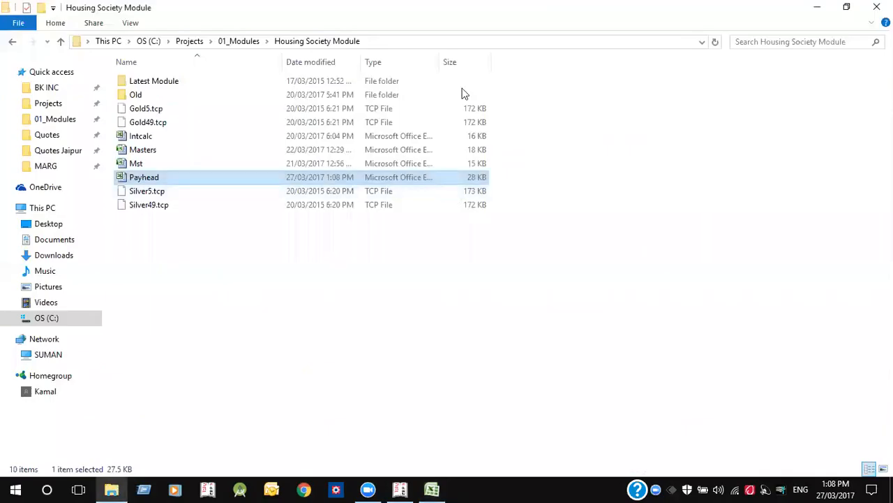
pyautogui.click(459, 37)
pyautogui.click(459, 40)
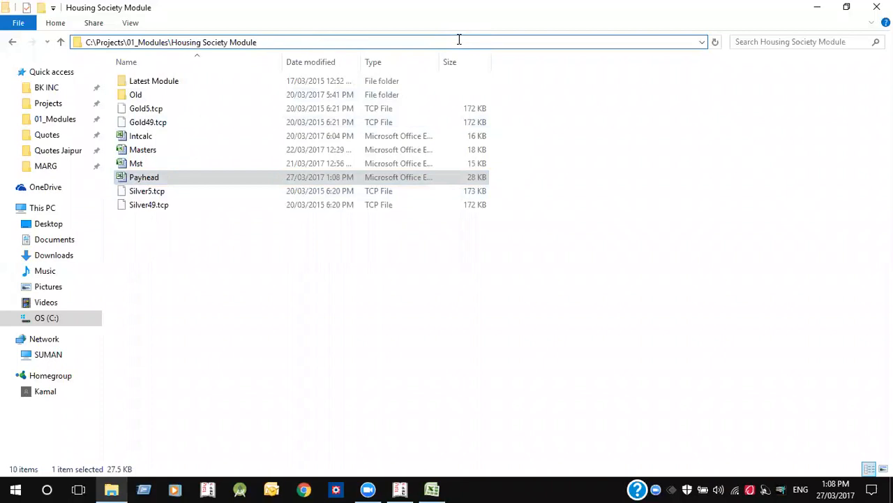
pyautogui.write('\\Payhead.xl')
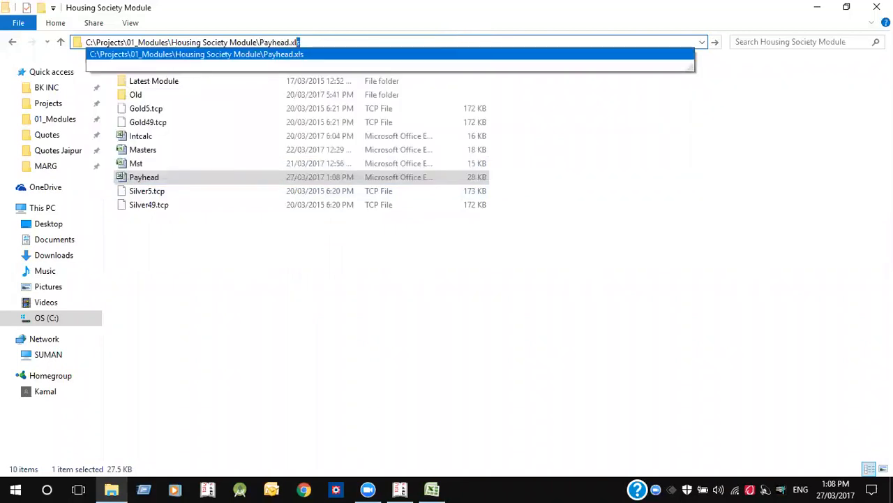
pyautogui.hotkey('shift', 'Left')
pyautogui.hotkey('shift', 'Left')
pyautogui.hotkey('shift', 'Left')
pyautogui.hotkey('shift', 'Left')
pyautogui.hotkey('shift', 'Left')
pyautogui.hotkey('shift', 'Left')
pyautogui.hotkey('shift', 'Left')
pyautogui.hotkey('shift', 'Left')
pyautogui.hotkey('shift', 'Left')
pyautogui.hotkey('shift', 'Left')
pyautogui.hotkey('shift', 'Left')
pyautogui.hotkey('shift', 'Left')
pyautogui.hotkey('shift', 'Left')
pyautogui.hotkey('shift', 'Left')
pyautogui.hotkey('shift', 'Left')
pyautogui.hotkey('shift', 'Left')
pyautogui.hotkey('shift', 'Left')
pyautogui.hotkey('shift', 'Left')
pyautogui.hotkey('shift', 'Left')
pyautogui.hotkey('shift', 'Left')
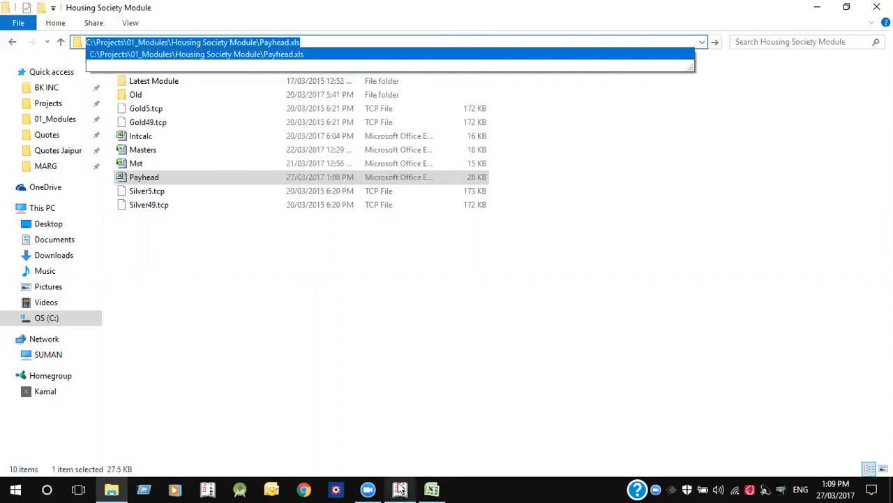
pyautogui.hotkey('alt', 'Tab')
pyautogui.press('Escape')
pyautogui.press('Escape')
pyautogui.press('Escape')
pyautogui.press('Escape')
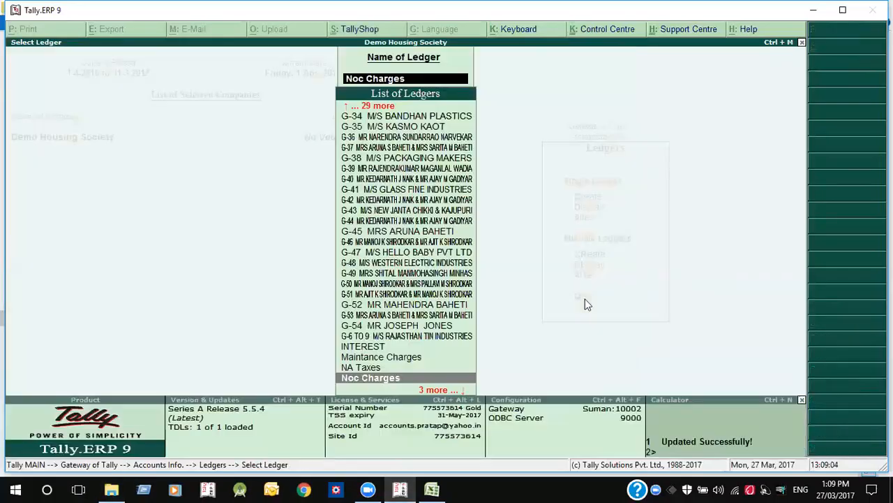
# - Go to Housing Society Menu > Import Templets and start P: Payhead Import
pyautogui.press('Up')
pyautogui.press('Up')
pyautogui.press('Return')
pyautogui.press('Up')
pyautogui.press('Up')
pyautogui.press('Up')
pyautogui.press('Return')
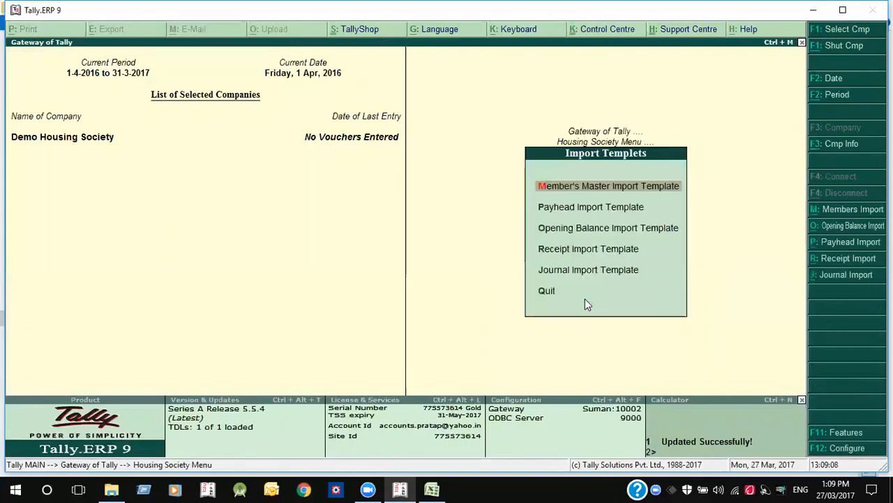
pyautogui.click(846, 243)
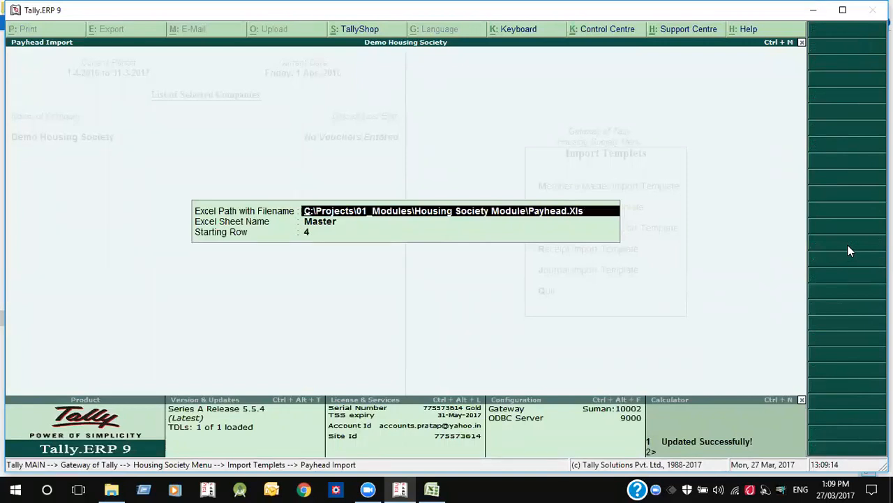
# - Set the Excel sheet name to Payhead after checking it in the Payhead workbook
pyautogui.press('Return')
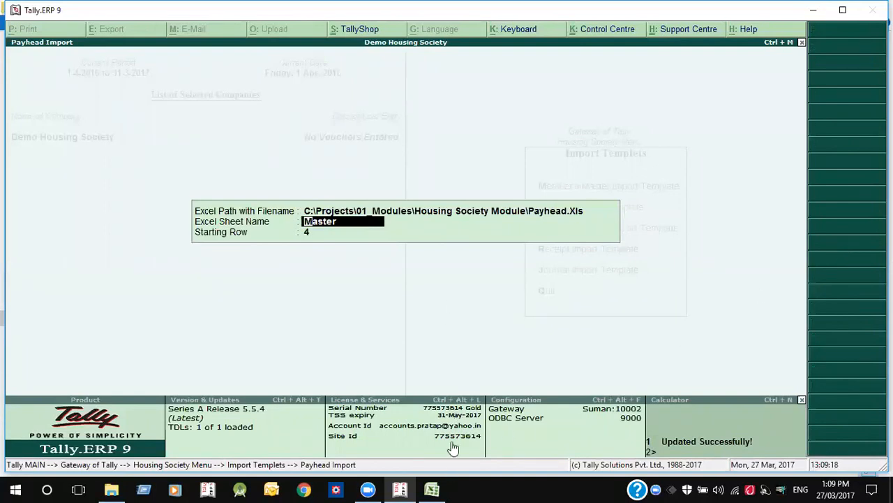
pyautogui.click(432, 489)
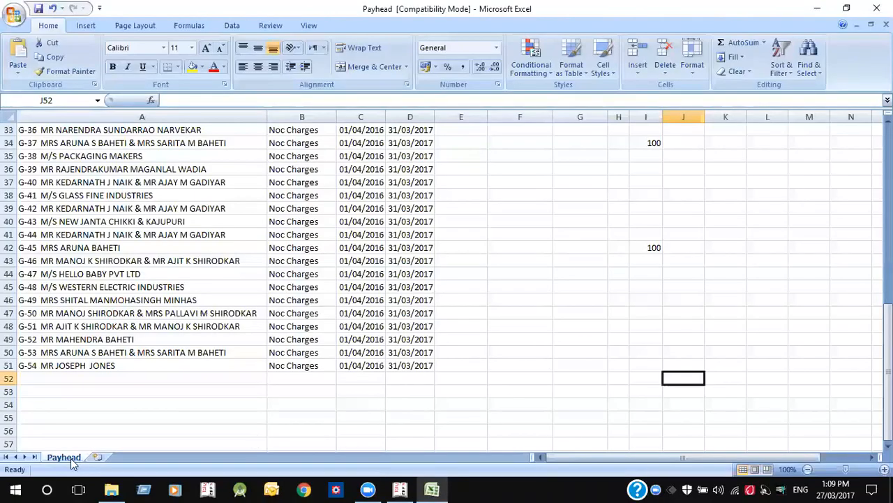
pyautogui.hotkey('alt', 'Tab')
pyautogui.write('Payhead')
pyautogui.press('Return')
# - Check starting row 4 against the sheet and confirm the Import PayHead/Readings prompt
pyautogui.hotkey('alt', 'Tab')
pyautogui.hotkey('ctrl', 'Home')
pyautogui.press('Down')
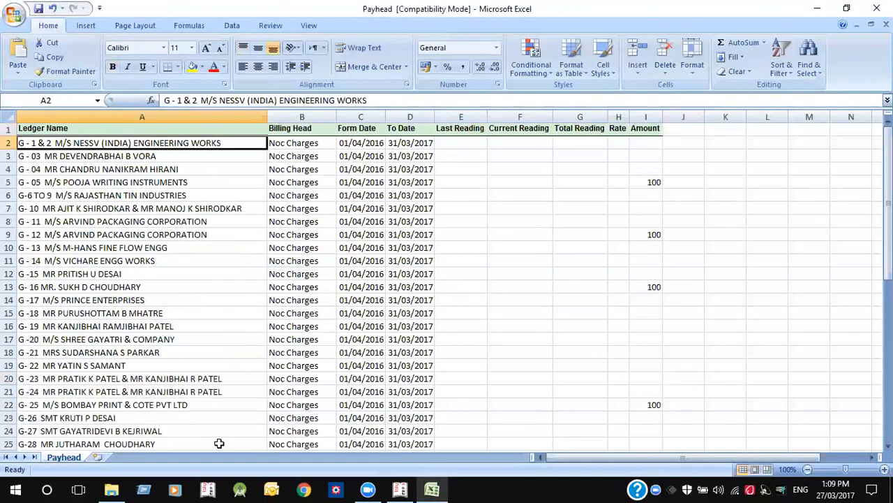
pyautogui.hotkey('alt', 'Tab')
pyautogui.press('Return')
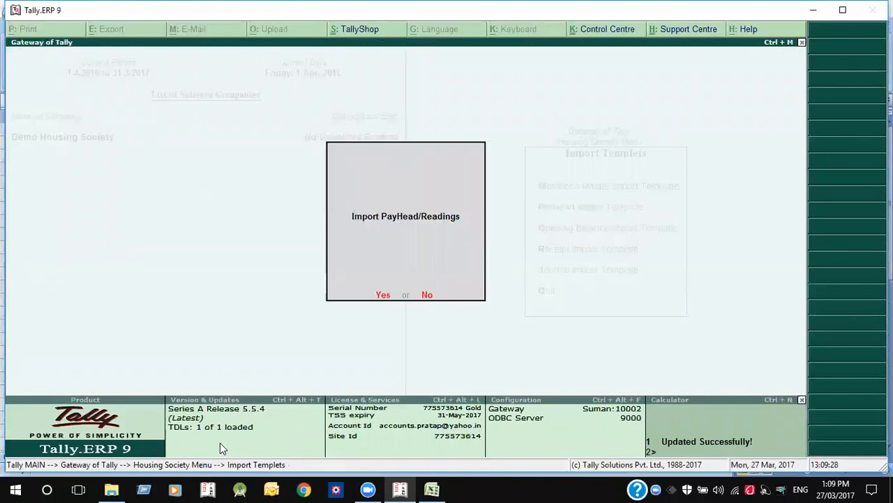
pyautogui.press('Return')
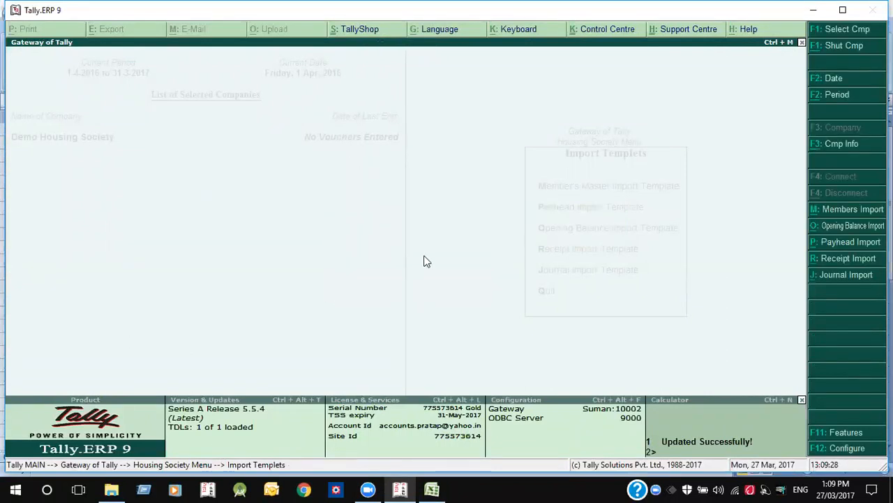
# - Set Noc Charges as the billing head and review the MEMBERS billing table
pyautogui.press('Escape')
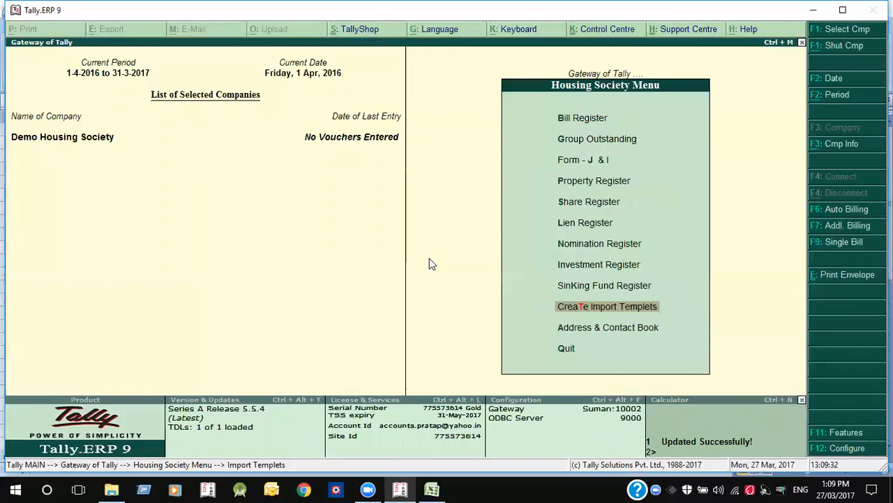
pyautogui.press('Escape')
pyautogui.press('a')
pyautogui.press('Down')
pyautogui.press('Down')
pyautogui.press('Return')
pyautogui.press('Up')
pyautogui.press('Up')
pyautogui.press('Up')
pyautogui.press('Up')
pyautogui.press('Return')
pyautogui.press('Up')
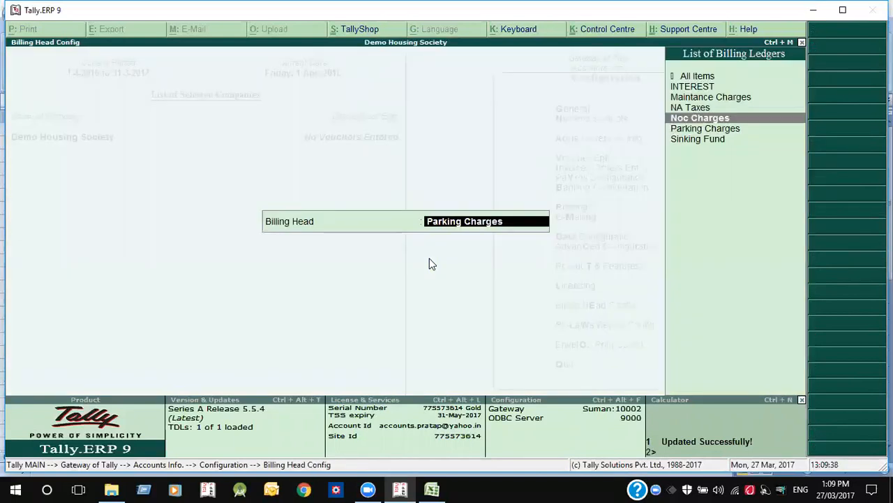
pyautogui.press('Escape')
pyautogui.press('Escape')
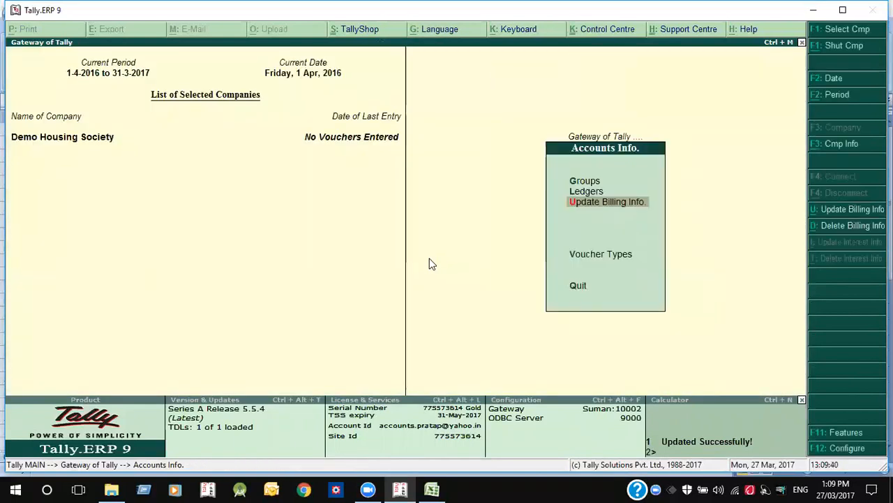
pyautogui.press('Return')
pyautogui.press('Return')
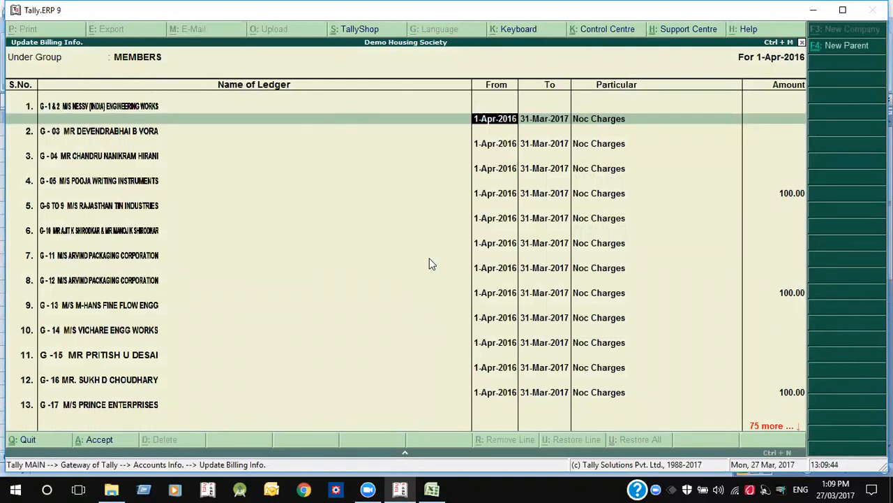
pyautogui.press('Escape')
pyautogui.press('Return')
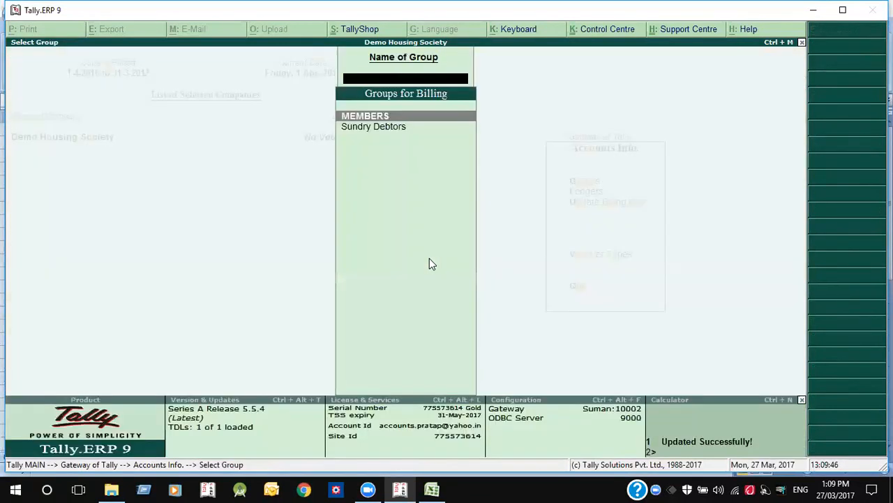
# - Export the Opening Balance Import template to Excel via Housing Society Menu > Create Import Templets
pyautogui.press('Escape')
pyautogui.press('Escape')
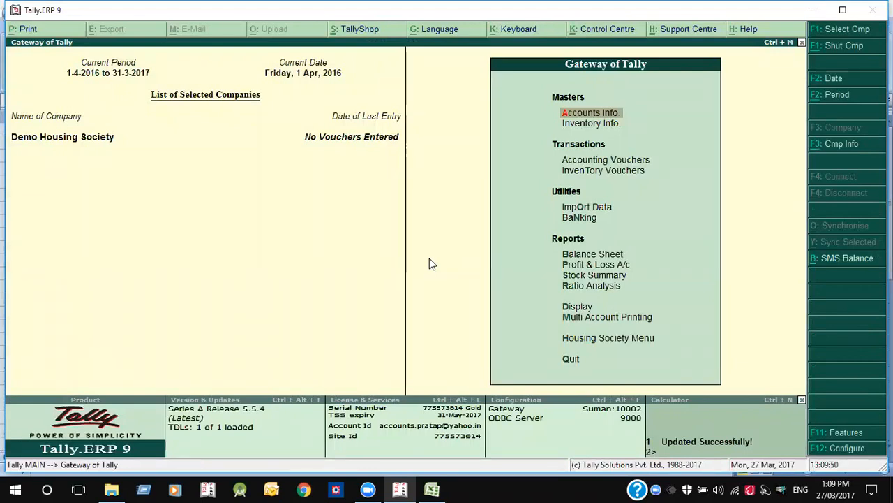
pyautogui.press('Up')
pyautogui.press('Up')
pyautogui.press('Return')
pyautogui.press('Down')
pyautogui.press('Down')
pyautogui.press('Up')
pyautogui.press('Up')
pyautogui.press('Up')
pyautogui.press('Up')
pyautogui.press('Return')
pyautogui.press('Down')
pyautogui.press('Down')
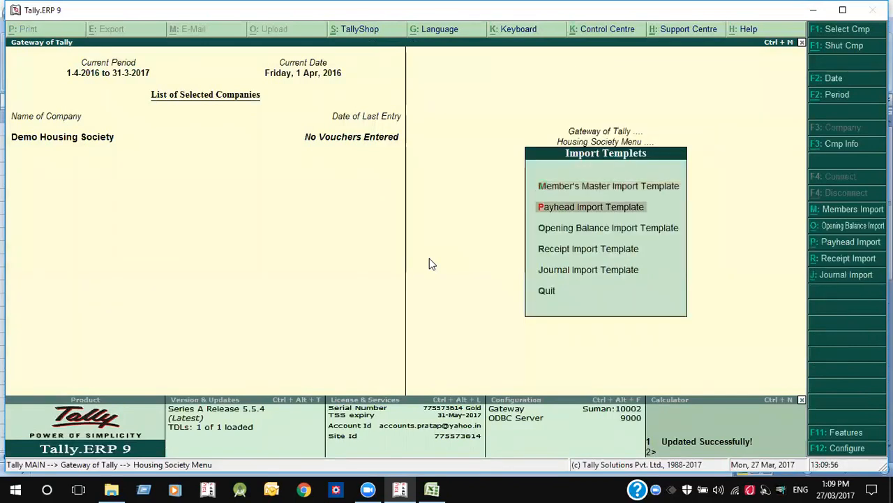
pyautogui.press('Return')
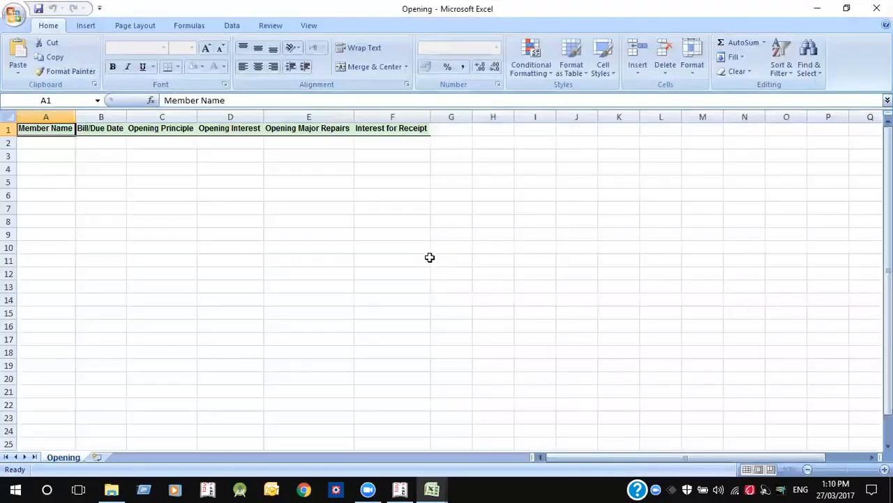
# - Walk through the Member Name, Bill/Due Date and Opening Principle columns to Interest for Receipt
pyautogui.press('Right')
pyautogui.press('Right')
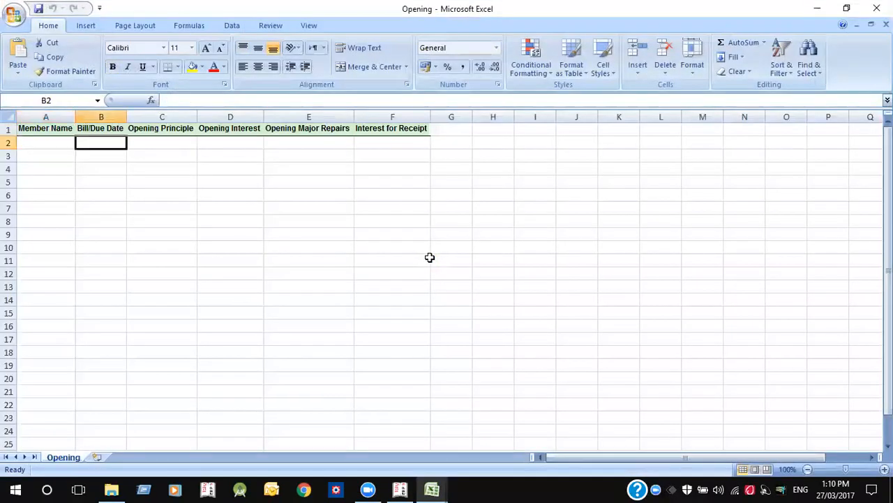
pyautogui.press('Left')
pyautogui.press('Right')
pyautogui.press('Left')
pyautogui.press('Left')
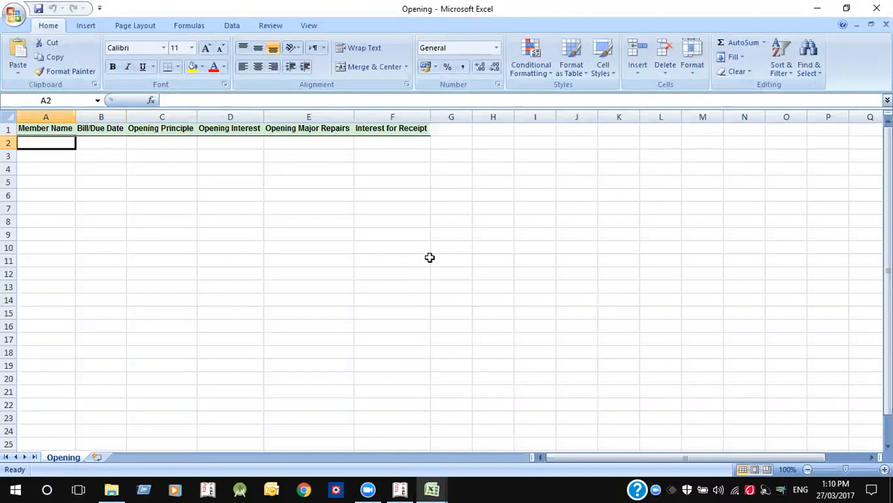
pyautogui.press('Right')
pyautogui.press('Left')
pyautogui.press('Right')
pyautogui.press('Right')
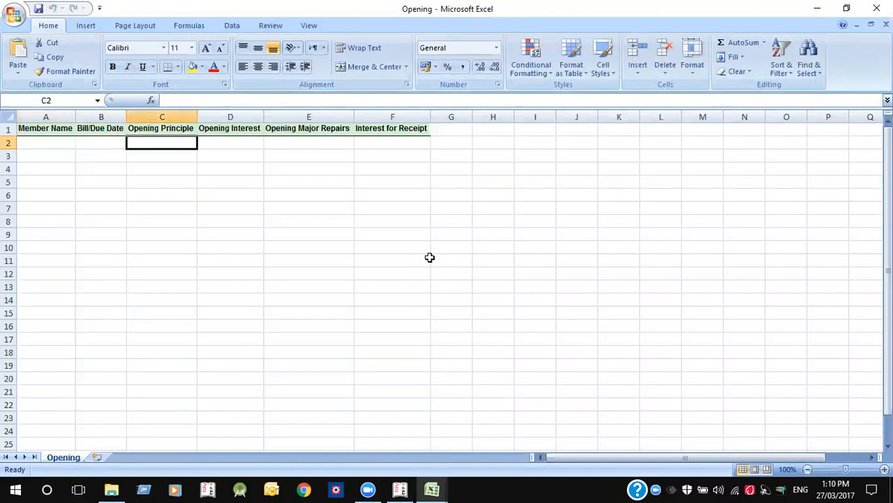
pyautogui.press('Right')
pyautogui.press('Right')
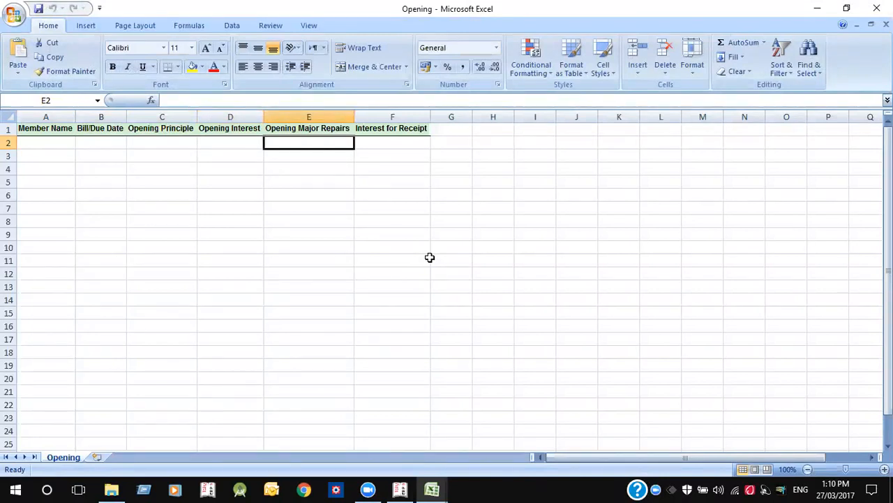
pyautogui.press('Right')
# - Point out the Interest for Receipt heading, then close the Opening workbook
pyautogui.press('Up')
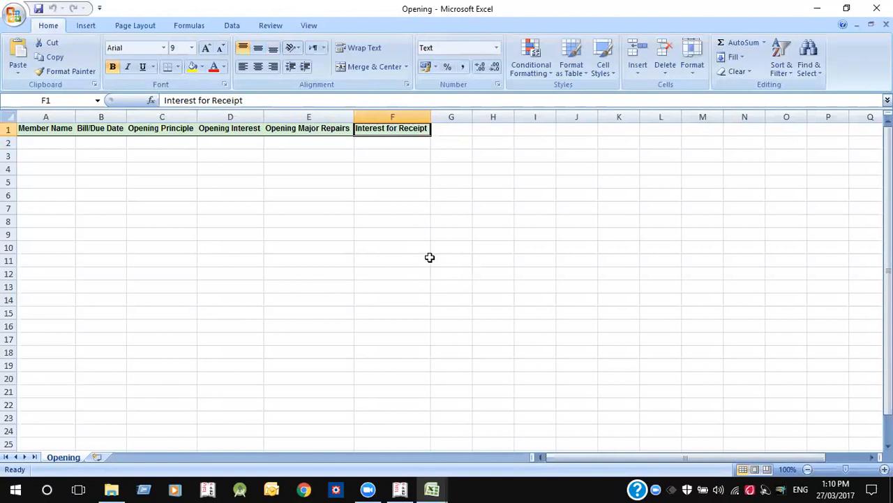
pyautogui.press('Down')
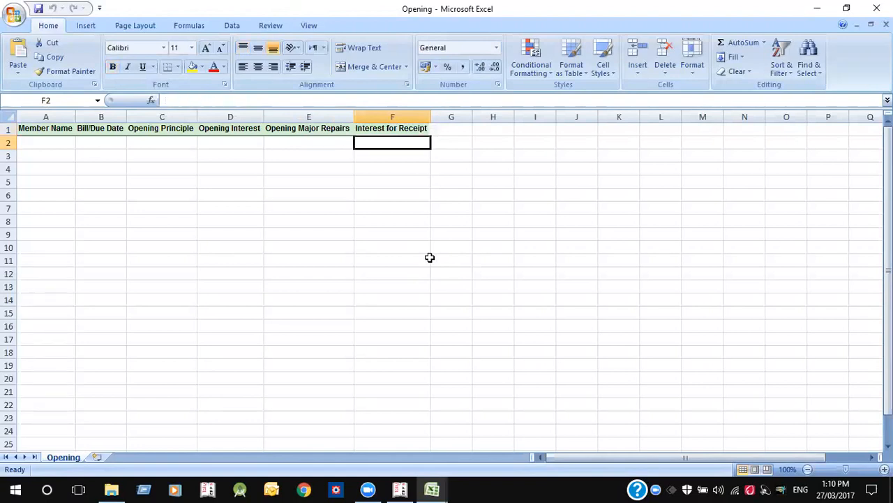
pyautogui.press('Up')
pyautogui.press('Down')
pyautogui.press('Up')
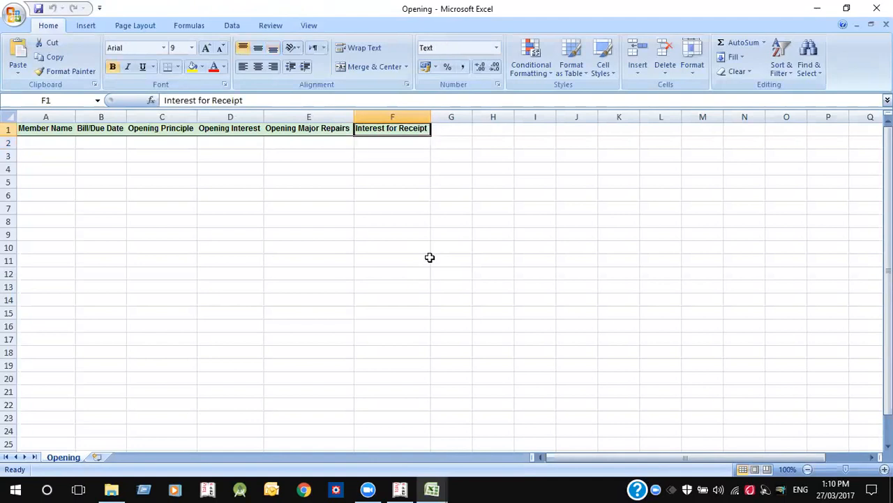
pyautogui.press('Down')
pyautogui.press('Up')
pyautogui.press('Down')
pyautogui.press('Up')
pyautogui.press('Down')
pyautogui.press('Up')
pyautogui.press('Down')
pyautogui.press('Up')
pyautogui.press('Down')
pyautogui.press('Up')
pyautogui.press('Down')
pyautogui.press('Up')
pyautogui.click(393, 141)
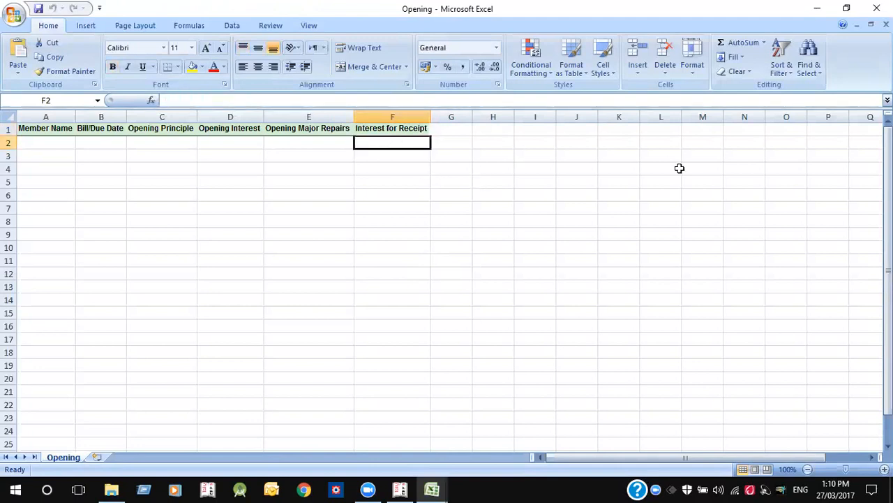
pyautogui.click(876, 9)
# - Open ledger G-04 in Ledger Alteration and enter a 5,000 opening balance
pyautogui.press('Escape')
pyautogui.press('Escape')
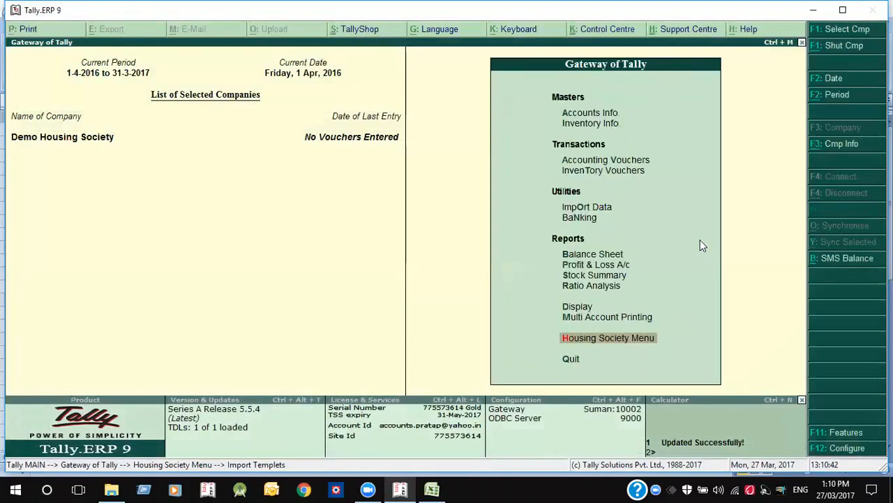
pyautogui.press('a')
pyautogui.press('l')
pyautogui.press('a')
pyautogui.press('Down')
pyautogui.press('Down')
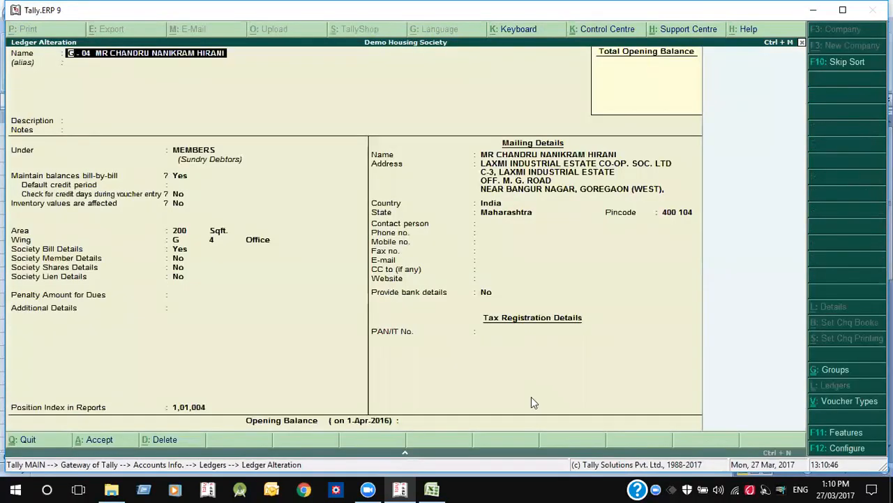
pyautogui.click(427, 423)
pyautogui.write('5000')
pyautogui.press('Return')
# - Split G-04's balance into Op bill 3,600 and Int bill 1,400 dated 1/3/2016, and save
pyautogui.press('Return')
pyautogui.write('1/3')
pyautogui.press('Return')
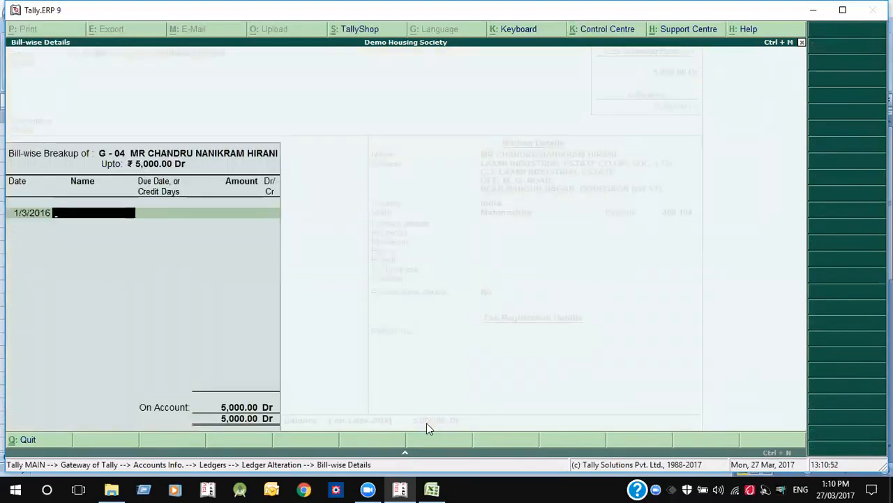
pyautogui.write('Op')
pyautogui.press('Return')
pyautogui.press('Return')
pyautogui.press('Return')
pyautogui.press('Return')
pyautogui.press('Return')
pyautogui.press('Return')
pyautogui.press('Return')
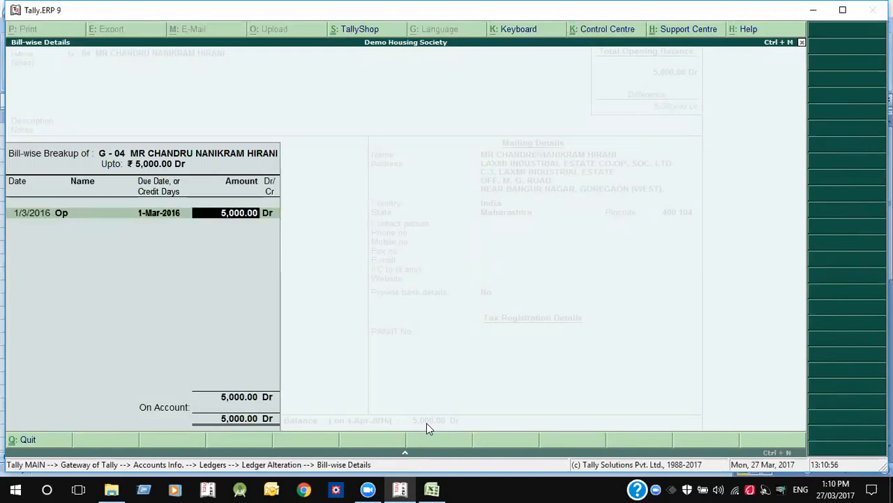
pyautogui.write('3600')
pyautogui.press('Return')
pyautogui.press('Return')
pyautogui.write('1-3')
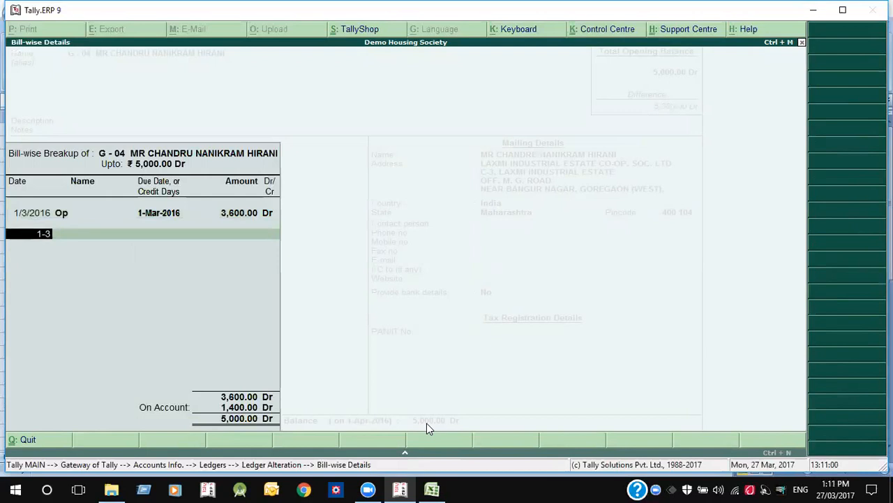
pyautogui.press('Return')
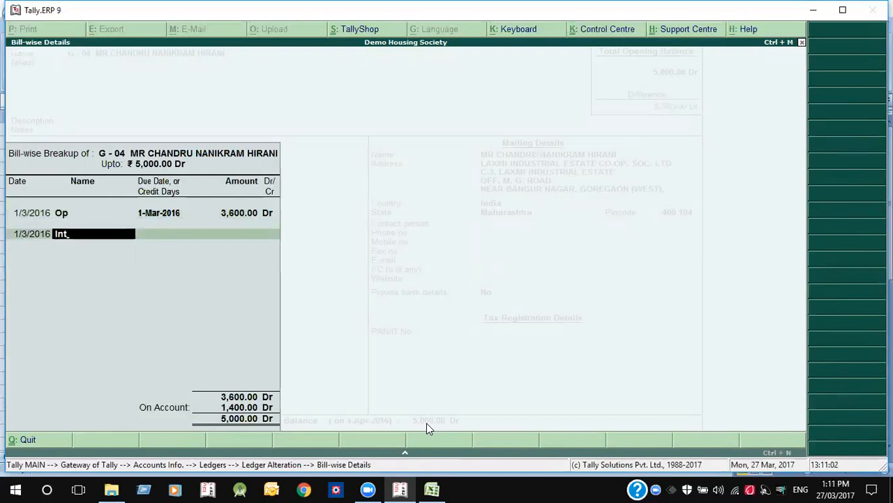
pyautogui.press('Return')
pyautogui.press('Return')
pyautogui.press('Return')
pyautogui.press('Return')
pyautogui.press('Return')
pyautogui.press('Return')
pyautogui.press('Return')
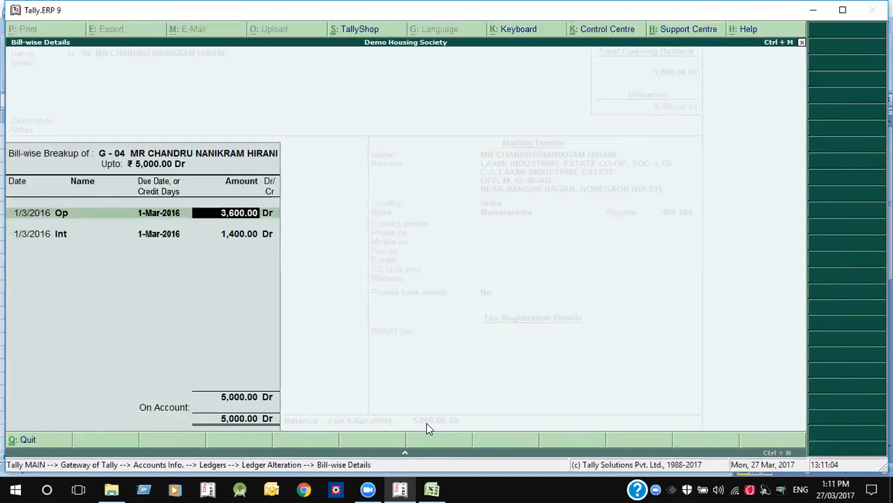
pyautogui.press('Return')
pyautogui.press('Return')
pyautogui.press('Return')
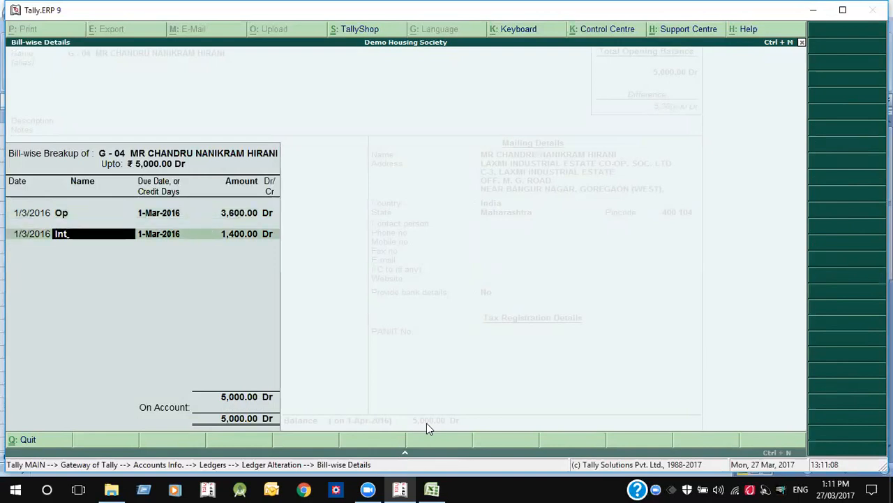
pyautogui.press('Return')
pyautogui.press('Return')
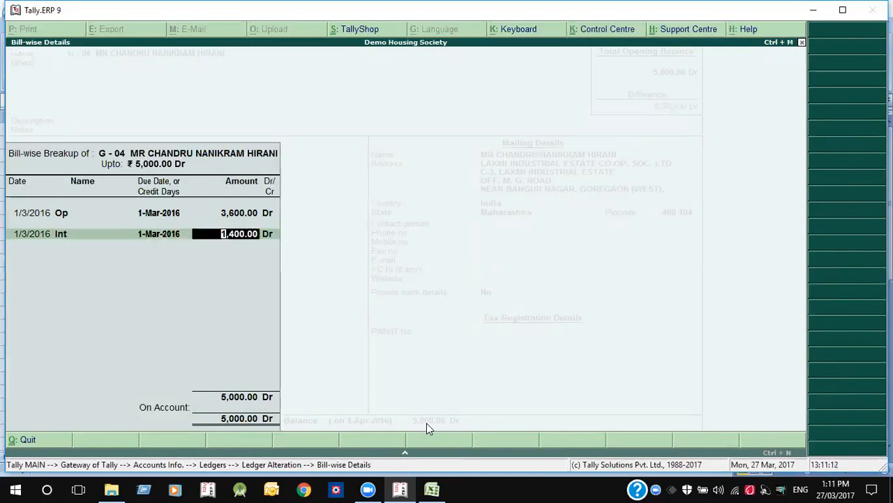
pyautogui.press('Return')
pyautogui.press('Return')
pyautogui.press('Return')
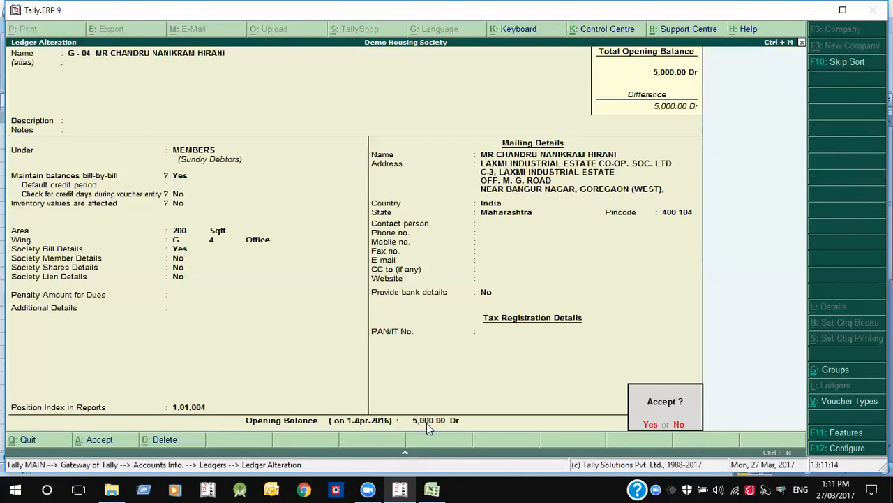
pyautogui.press('Return')
pyautogui.press('Down')
pyautogui.press('Down')
pyautogui.press('Down')
pyautogui.press('Down')
pyautogui.press('Down')
pyautogui.press('Down')
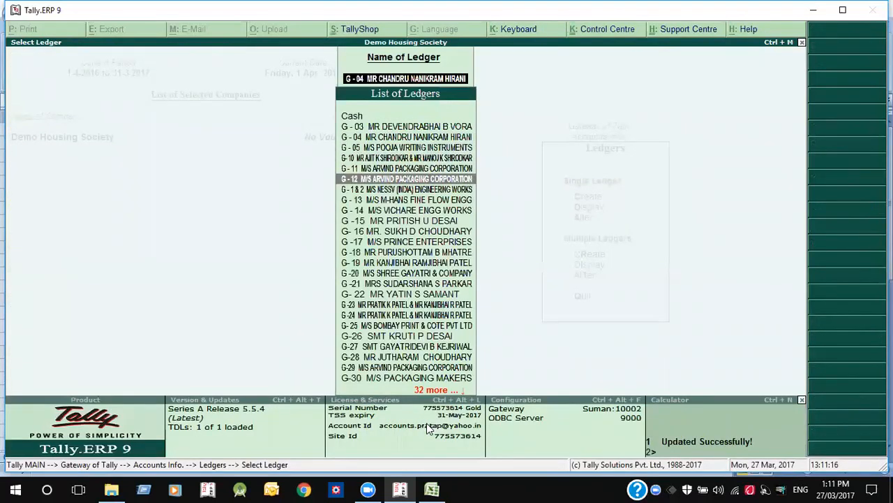
# - Give G-14 a 16,000 Dr opening balance as bill MR dated 1-4-2015 and save
pyautogui.press('Return')
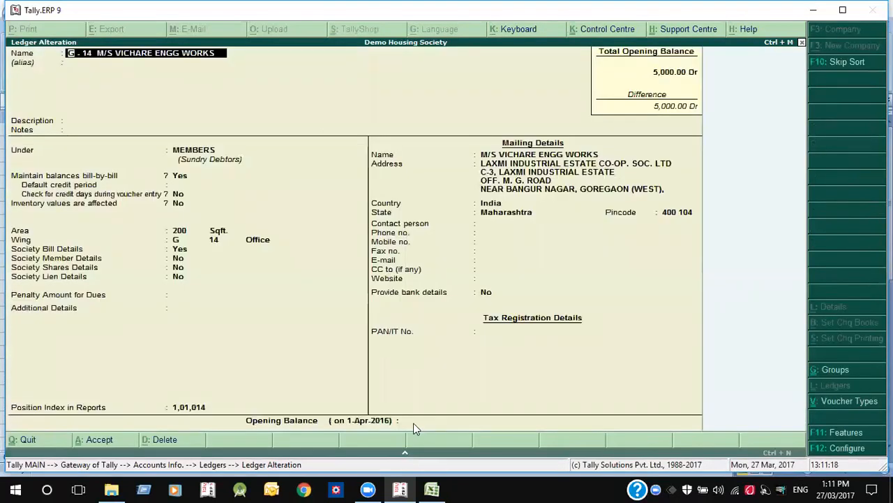
pyautogui.click(427, 422)
pyautogui.write('16,000')
pyautogui.press('Return')
pyautogui.press('Return')
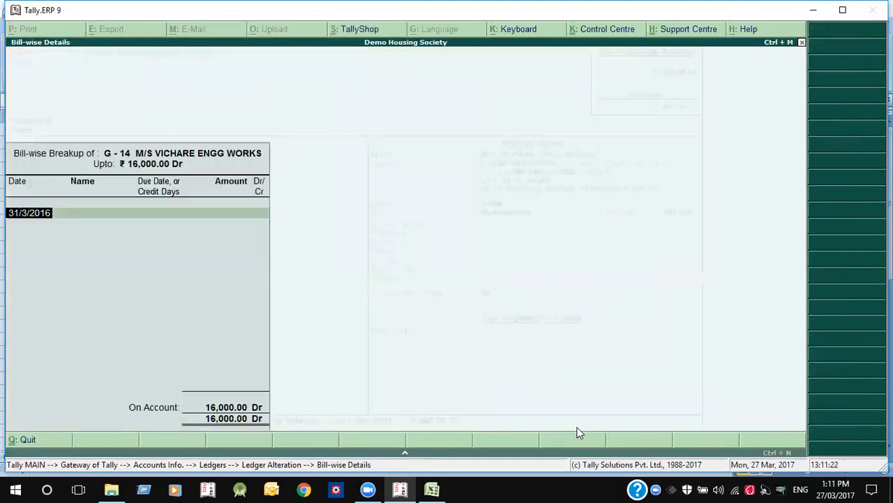
pyautogui.write('1')
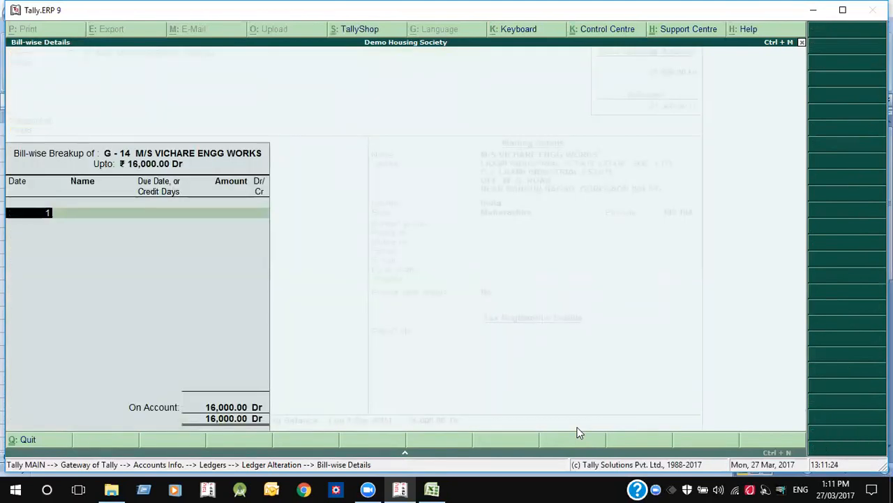
pyautogui.write('-4-15')
pyautogui.press('Return')
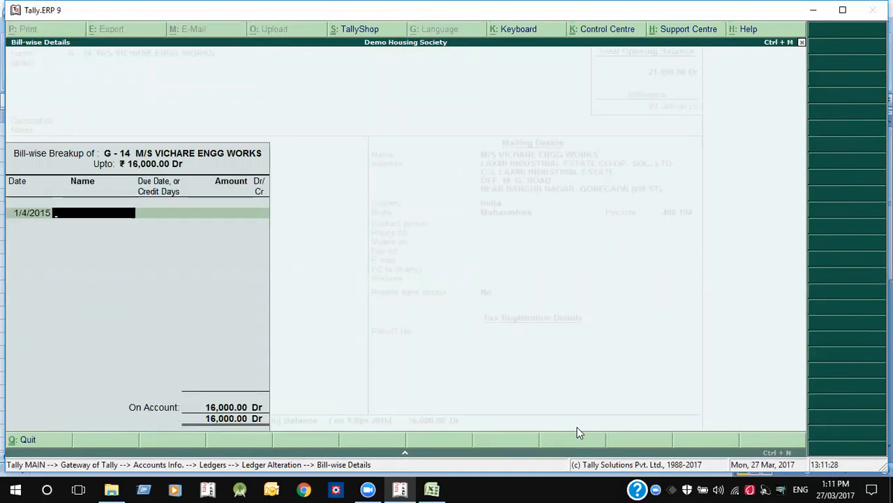
pyautogui.write('MR')
pyautogui.press('Return')
pyautogui.press('Return')
pyautogui.press('Return')
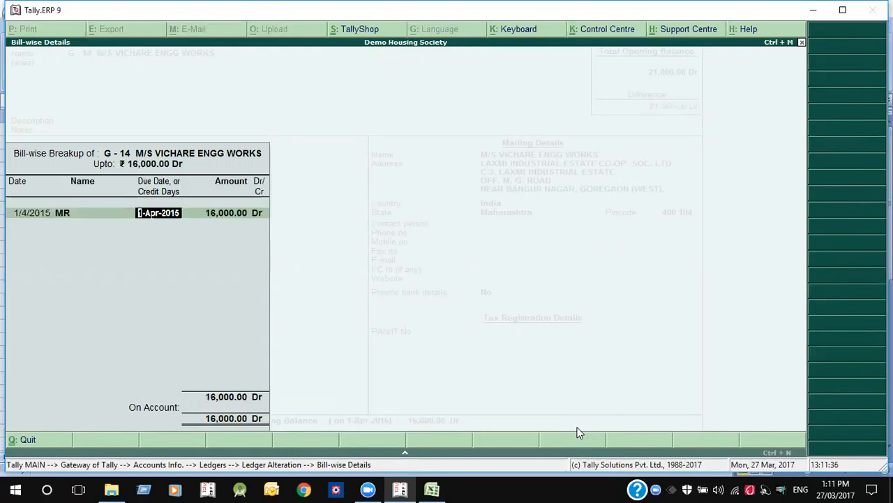
pyautogui.press('Return')
pyautogui.press('Return')
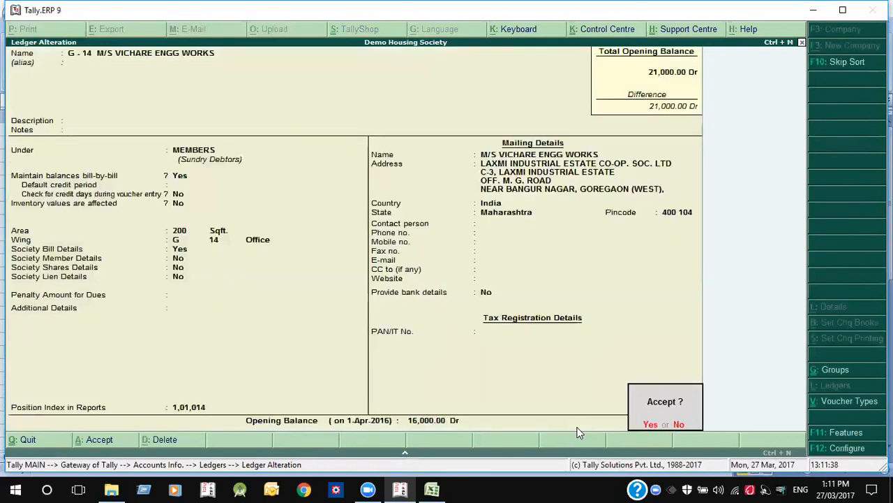
pyautogui.press('Return')
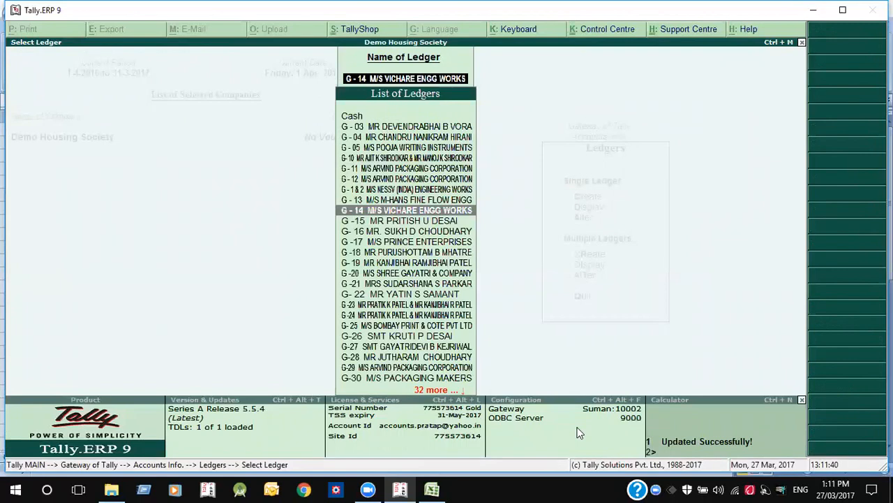
pyautogui.press('Escape')
pyautogui.press('Escape')
# - Show Group Outstandings for MEMBERS and compare the G-04 and G-14 rows
pyautogui.press('Up')
pyautogui.press('Up')
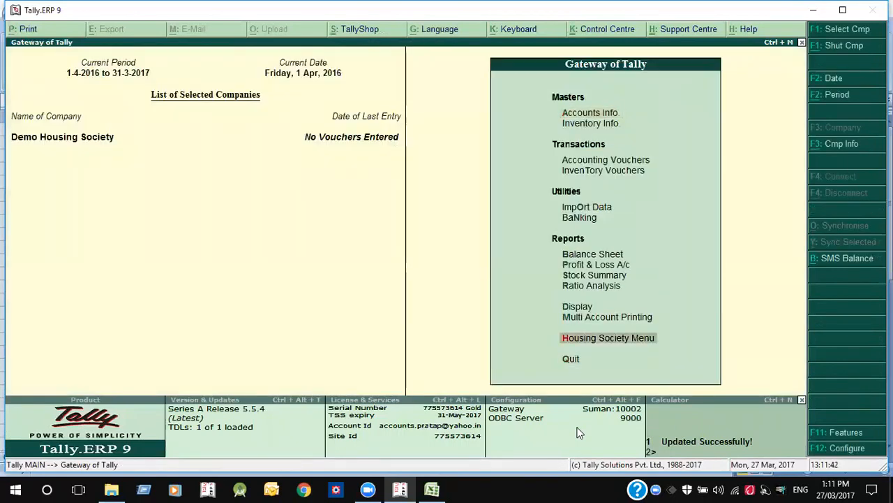
pyautogui.press('Return')
pyautogui.press('Down')
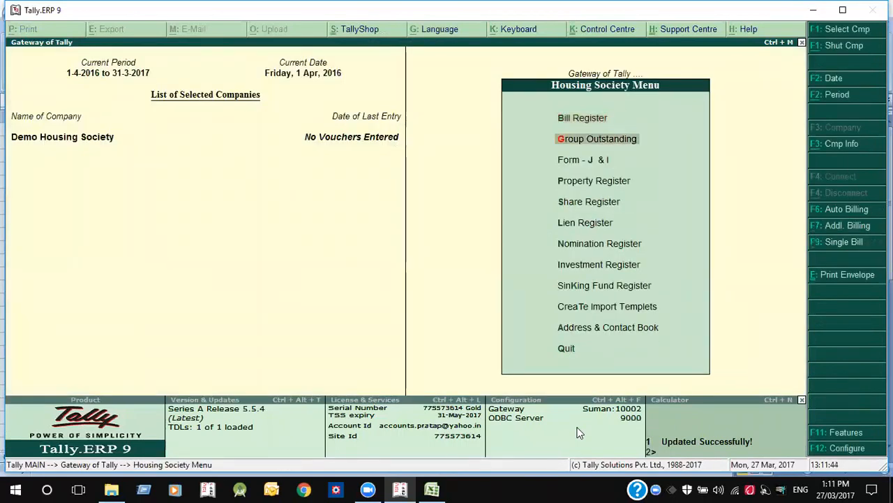
pyautogui.press('Return')
pyautogui.press('Return')
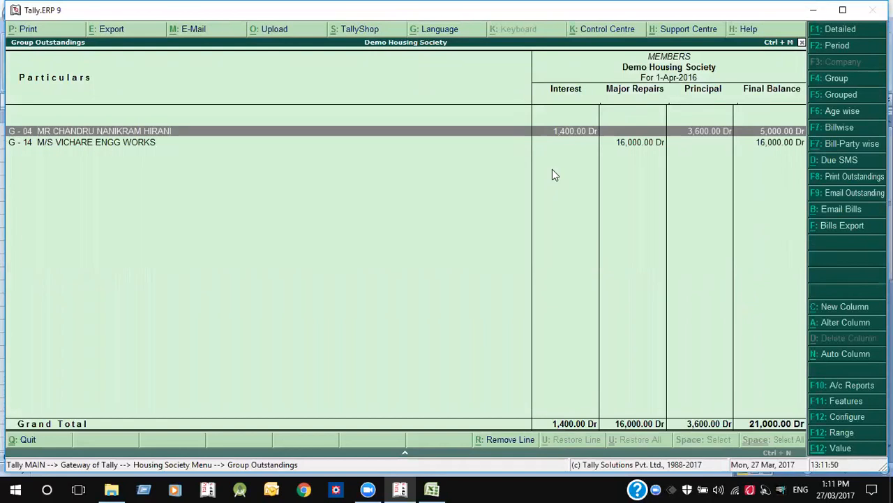
pyautogui.press('Down')
pyautogui.press('Up')
pyautogui.press('Down')
pyautogui.press('Up')
pyautogui.press('Down')
pyautogui.press('Up')
pyautogui.press('Down')
pyautogui.press('Up')
# - Mark G-04 and print its outstanding letter, accepting the print settings
pyautogui.press('space')
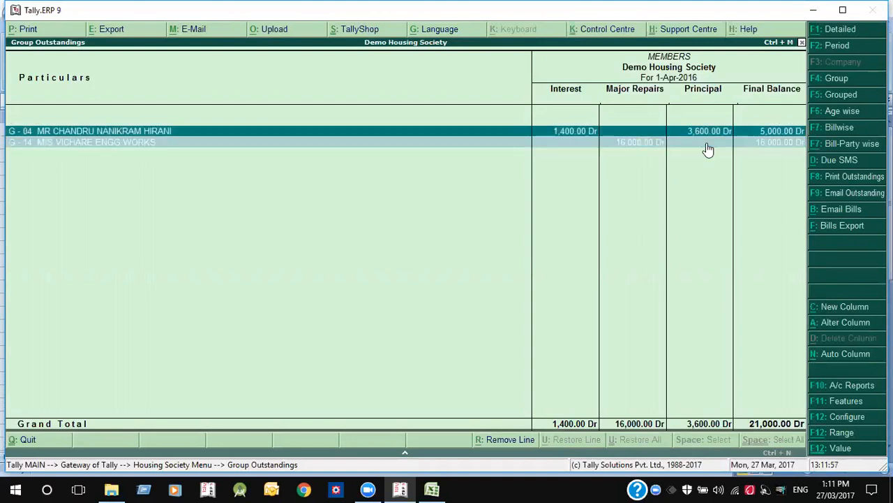
pyautogui.click(853, 182)
pyautogui.press('Return')
pyautogui.press('Return')
# - Preview the G-04 outstandings letter, print it via PrimoPDF, and back out to Housing Society Menu
pyautogui.hotkey('alt', 'z')
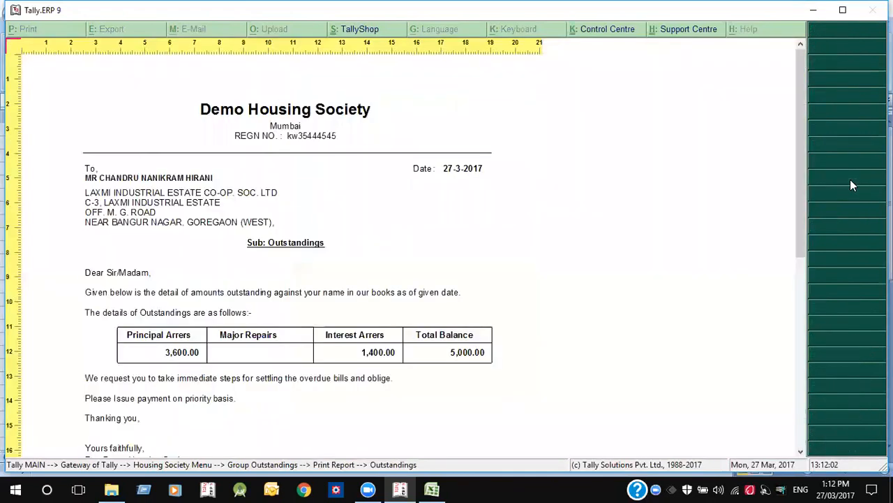
pyautogui.scroll(-13, 850, 180)
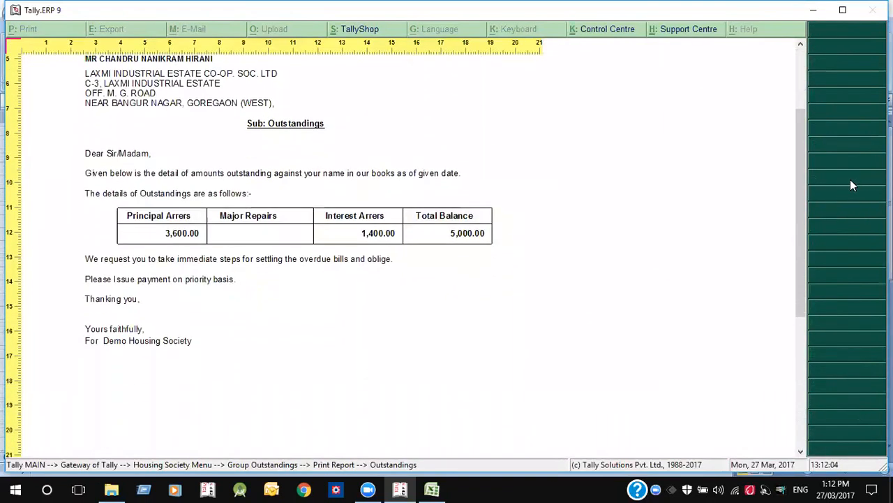
pyautogui.scroll(1, 850, 180)
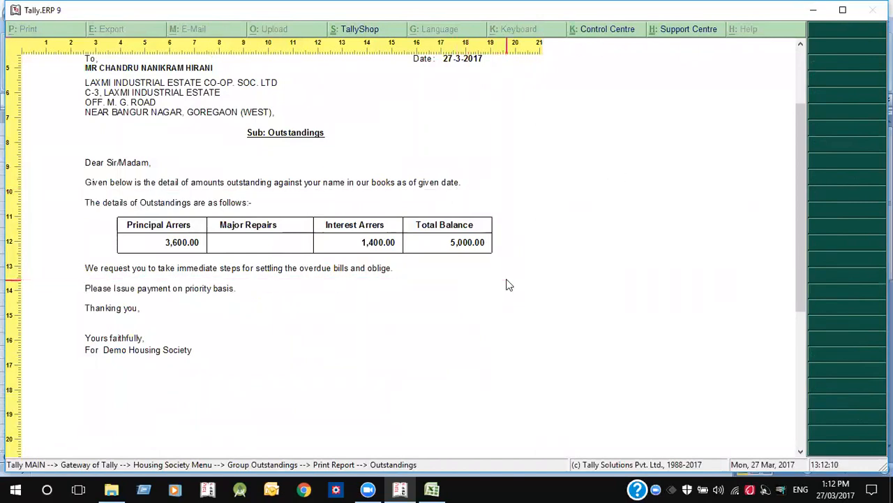
pyautogui.press('Escape')
pyautogui.press('Escape')
pyautogui.press('Escape')
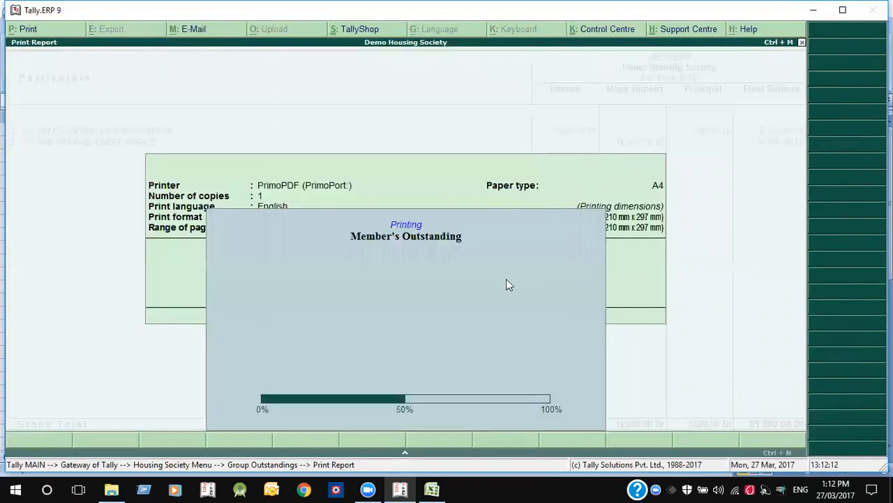
pyautogui.press('Escape')
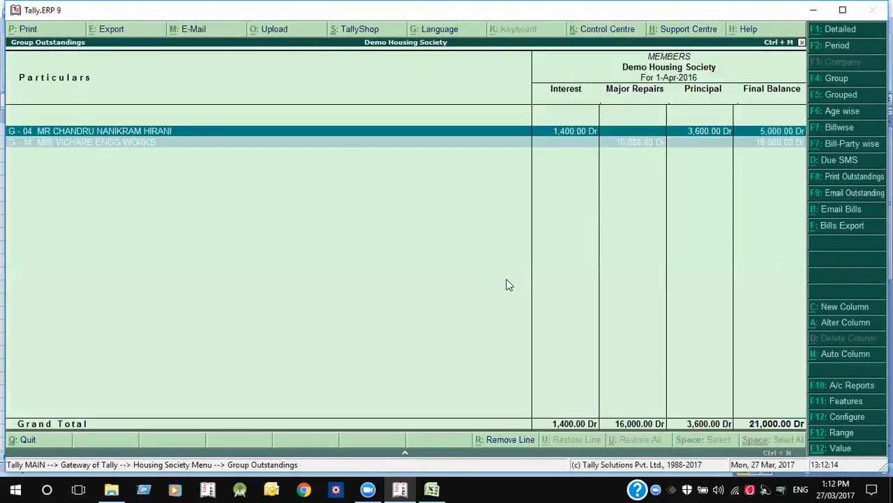
pyautogui.press('Escape')
pyautogui.press('Escape')
pyautogui.press('Escape')
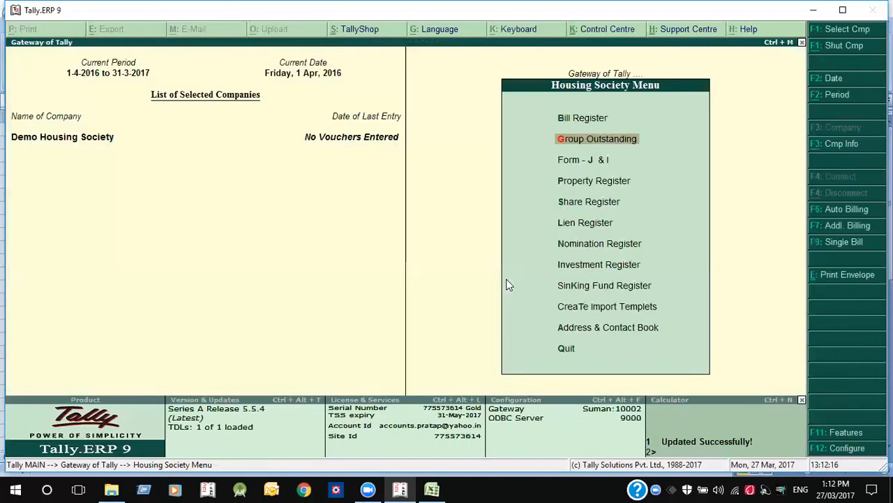
# - Inspect the E-Mailing and Reminder Letters printing settings (logo, 0.50-inch margins) under F12 Configure
pyautogui.press('F12')
pyautogui.press('Up')
pyautogui.press('Up')
pyautogui.press('Up')
pyautogui.press('Up')
pyautogui.press('Up')
pyautogui.press('Up')
pyautogui.press('Up')
pyautogui.press('Up')
pyautogui.press('Up')
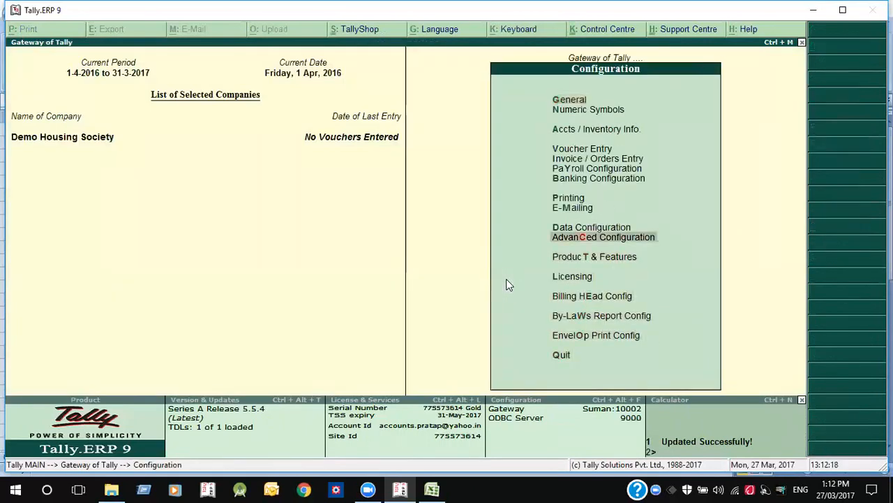
pyautogui.press('Return')
pyautogui.press('Escape')
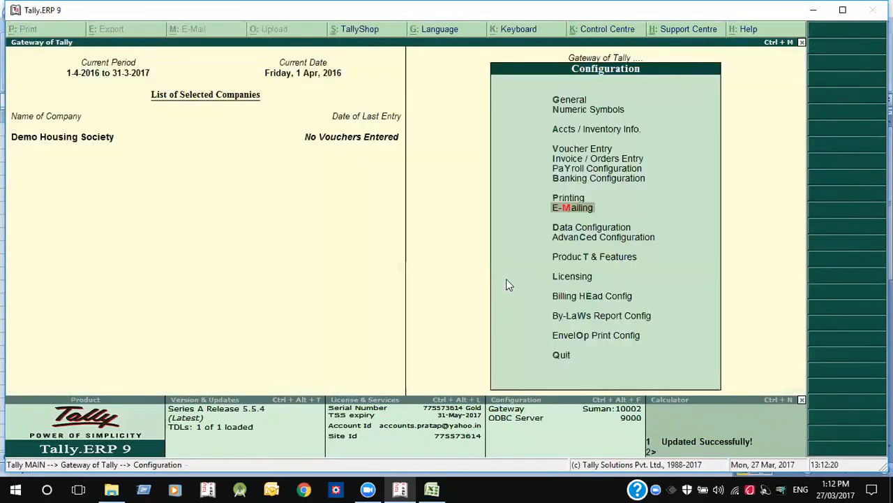
pyautogui.press('Down')
pyautogui.press('Down')
pyautogui.press('Up')
pyautogui.press('Up')
pyautogui.press('Up')
pyautogui.press('Return')
pyautogui.press('Down')
pyautogui.press('Down')
pyautogui.press('Down')
pyautogui.press('Down')
pyautogui.press('Down')
pyautogui.press('Down')
pyautogui.press('Down')
pyautogui.press('Return')
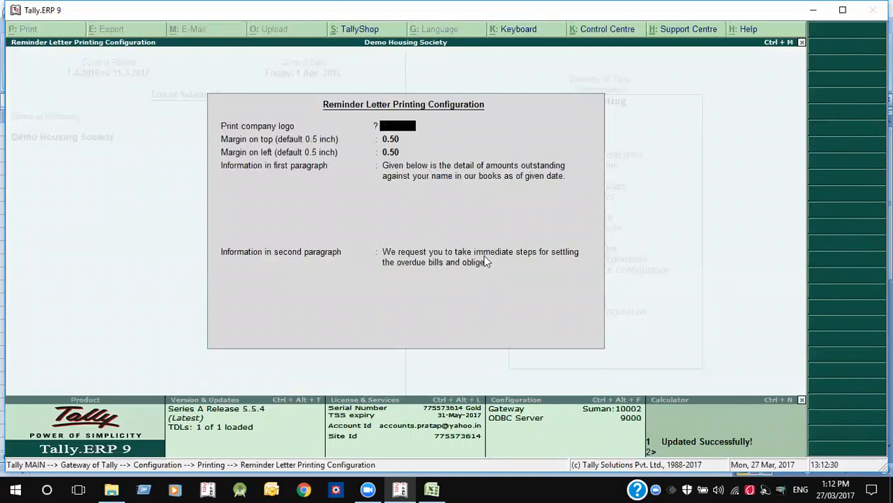
pyautogui.press('Escape')
pyautogui.press('Escape')
pyautogui.press('Escape')
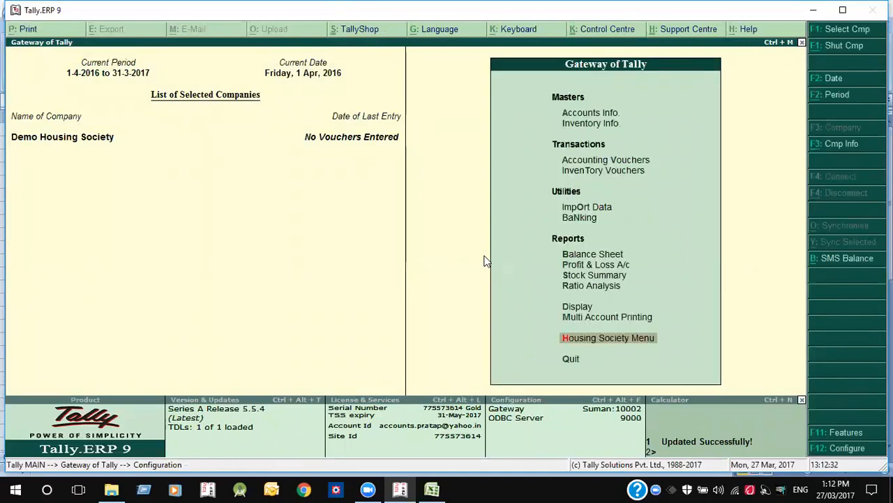
pyautogui.press('Return')
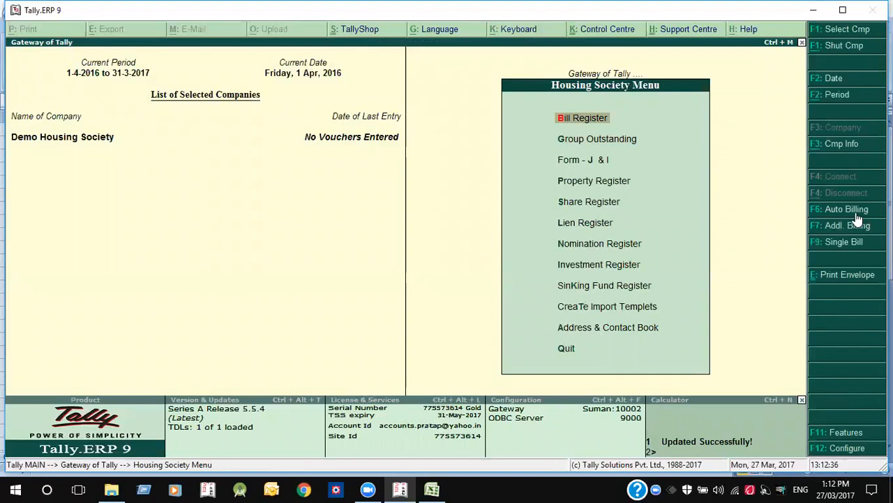
# - Start auto billing for 1-4-2016 to 30-4-2016 with bill date 15
pyautogui.click(834, 211)
pyautogui.write('1-4')
pyautogui.press('Return')
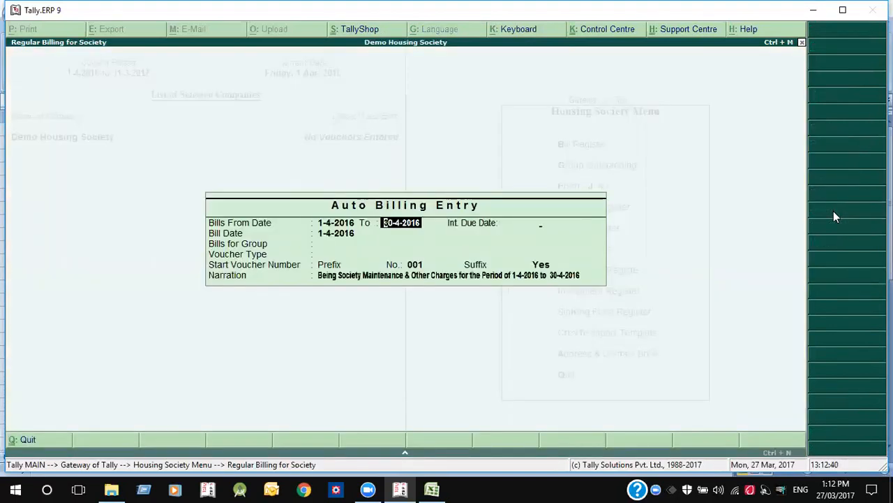
pyautogui.press('Return')
pyautogui.write('15')
pyautogui.press('Return')
# - Bill the MEMBERS group with SOCIETY BILL vouchers, prefix SB, suffix 16-17, and accept the register
pyautogui.press('Return')
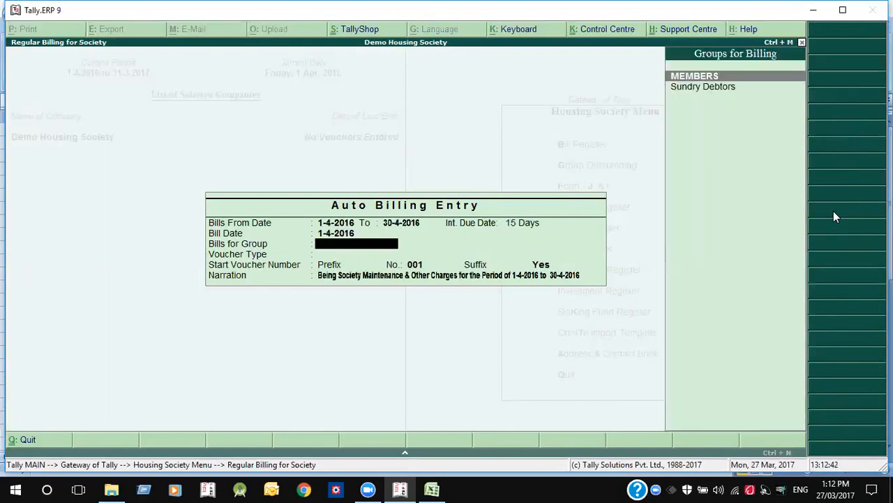
pyautogui.press('Down')
pyautogui.press('Up')
pyautogui.press('Return')
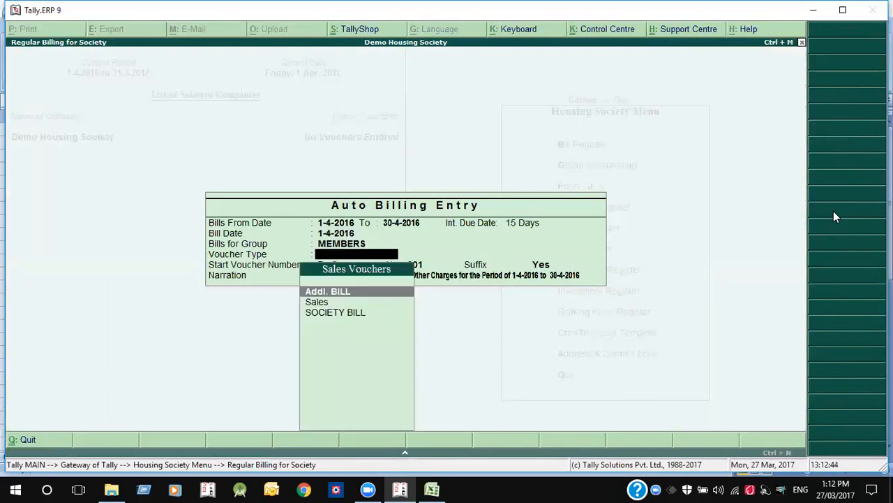
pyautogui.press('Down')
pyautogui.press('Down')
pyautogui.press('Return')
pyautogui.write('SB')
pyautogui.press('Return')
pyautogui.press('Return')
pyautogui.write('16-17')
pyautogui.press('Return')
pyautogui.press('Return')
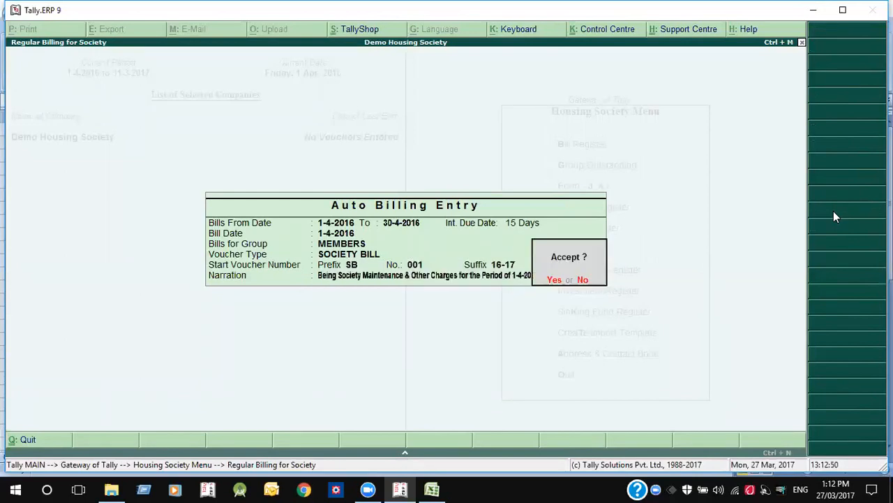
pyautogui.press('Return')
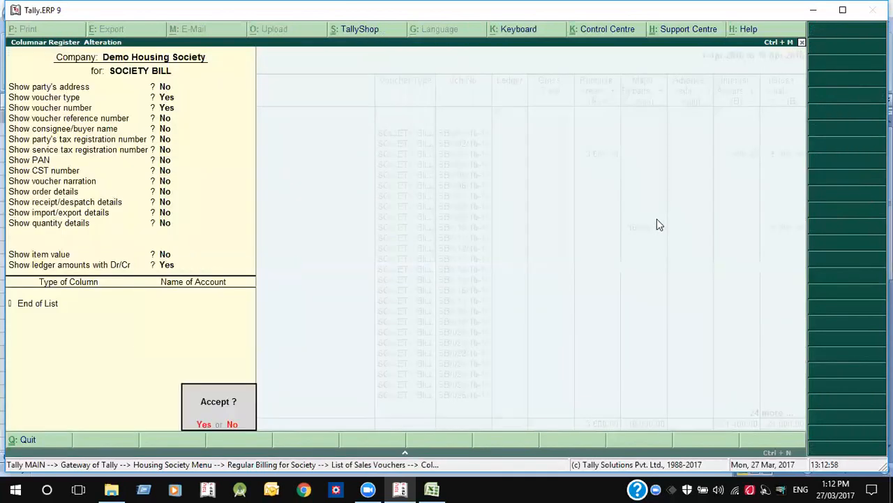
pyautogui.press('Return')
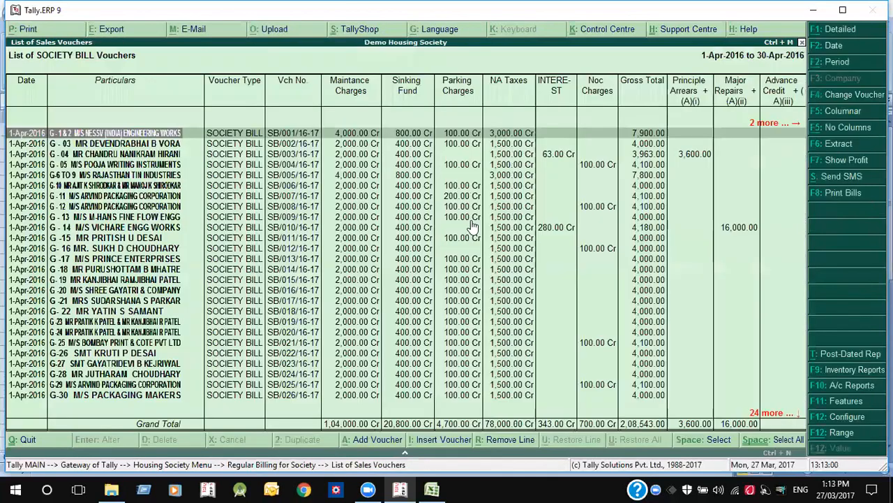
# - Select all April society bill vouchers and print their bills with preview
pyautogui.press('Right')
pyautogui.press('Right')
pyautogui.press('Right')
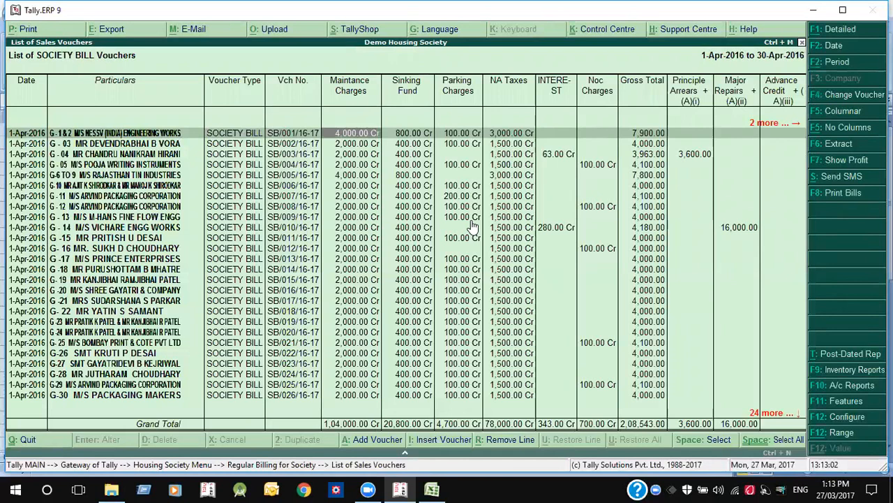
pyautogui.press('Left')
pyautogui.press('Left')
pyautogui.press('Left')
pyautogui.hotkey('ctrl', 'space')
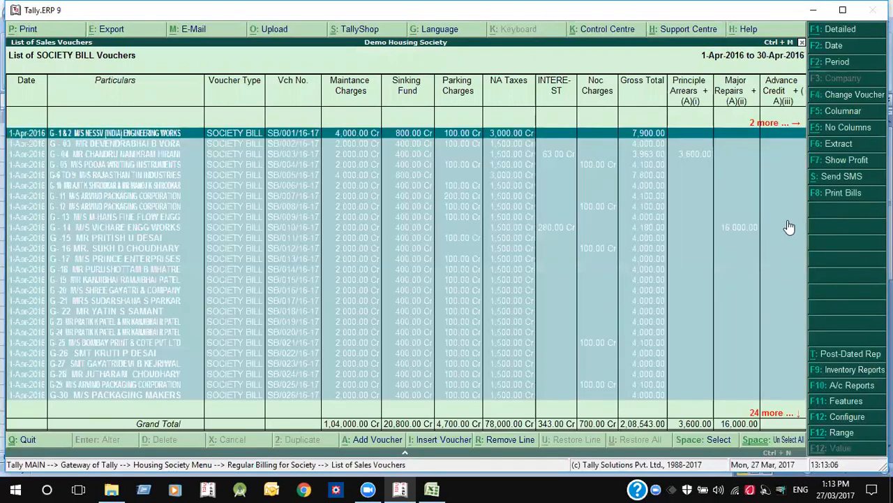
pyautogui.click(828, 199)
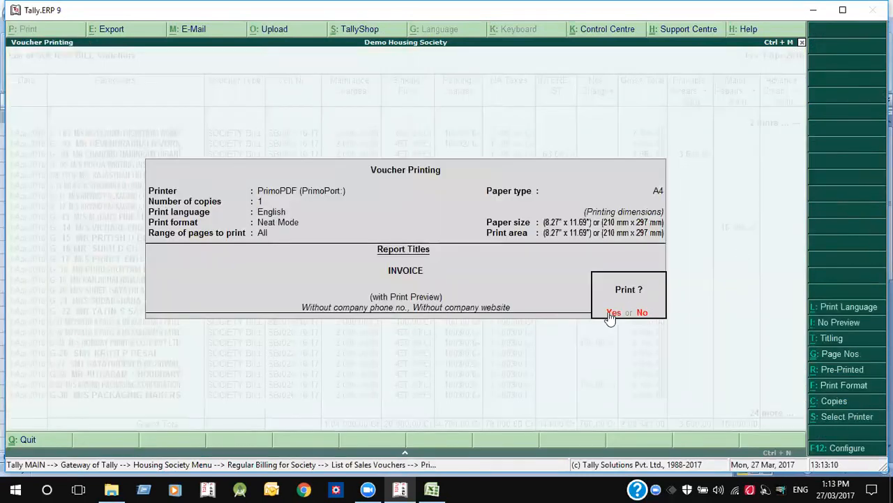
pyautogui.click(610, 313)
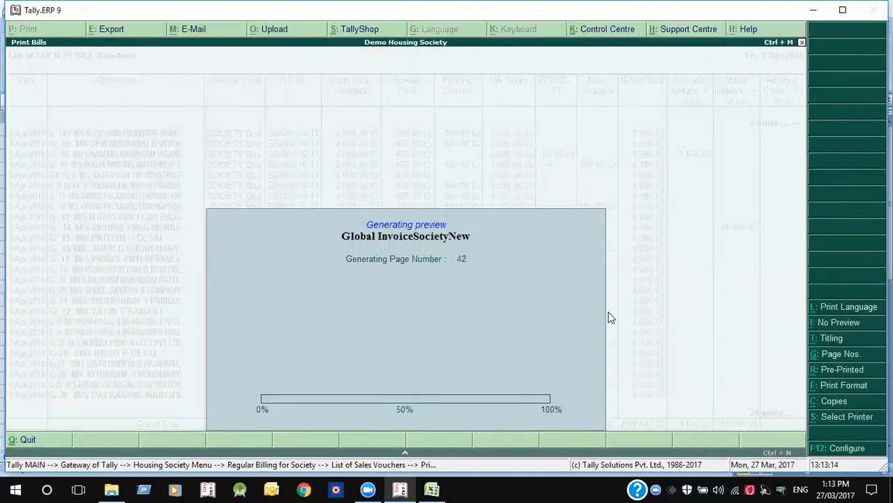
# - Zoom and scroll through the bill preview, then return to the voucher list
pyautogui.hotkey('alt', 'z')
pyautogui.press('pagedown')
pyautogui.press('pagedown')
pyautogui.press('pagedown')
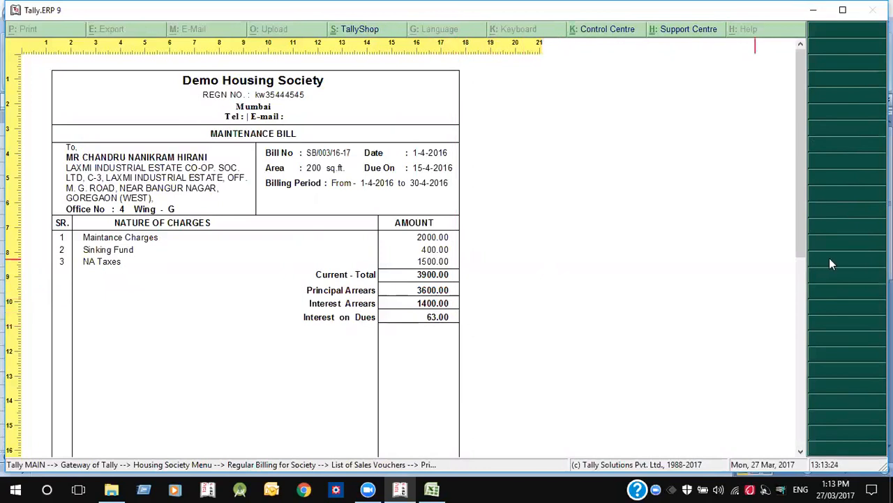
pyautogui.scroll(-2, 803, 220)
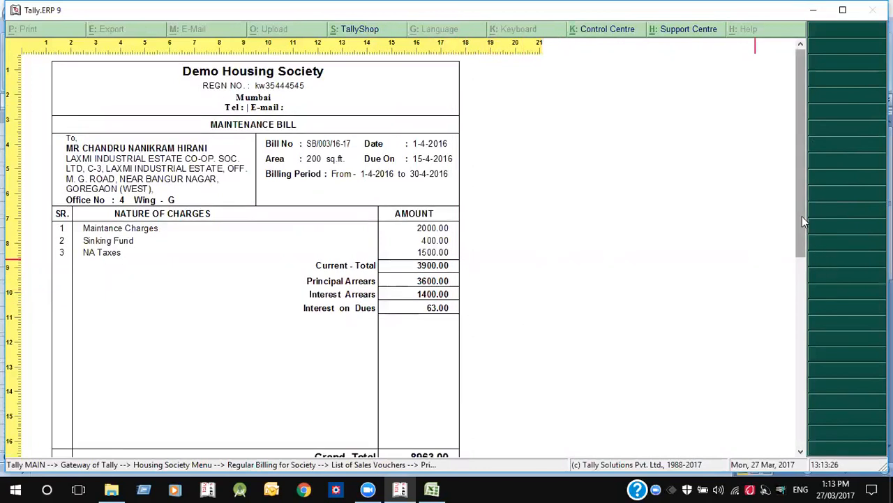
pyautogui.moveTo(802, 242); pyautogui.dragTo(802, 416)
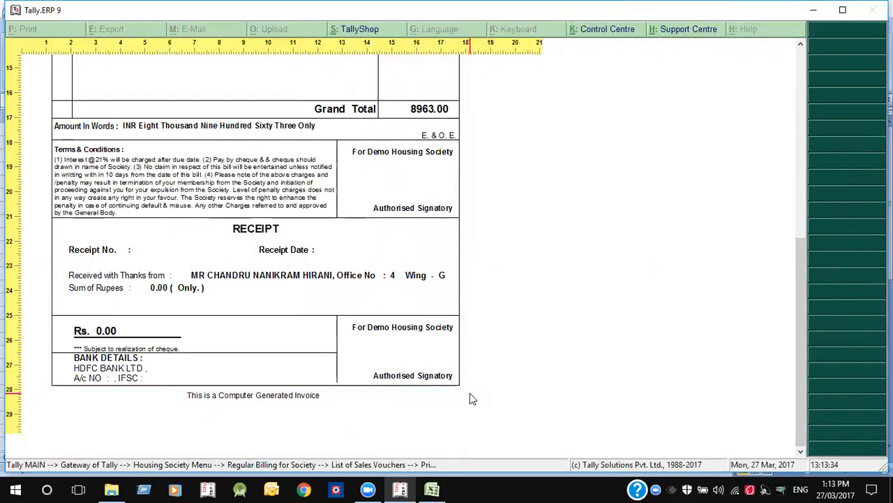
pyautogui.hotkey('alt', 'z')
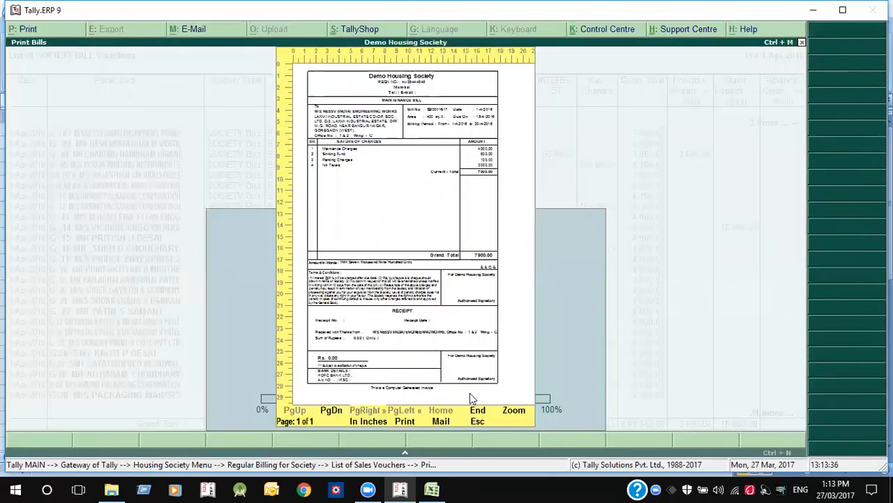
pyautogui.press('Escape')
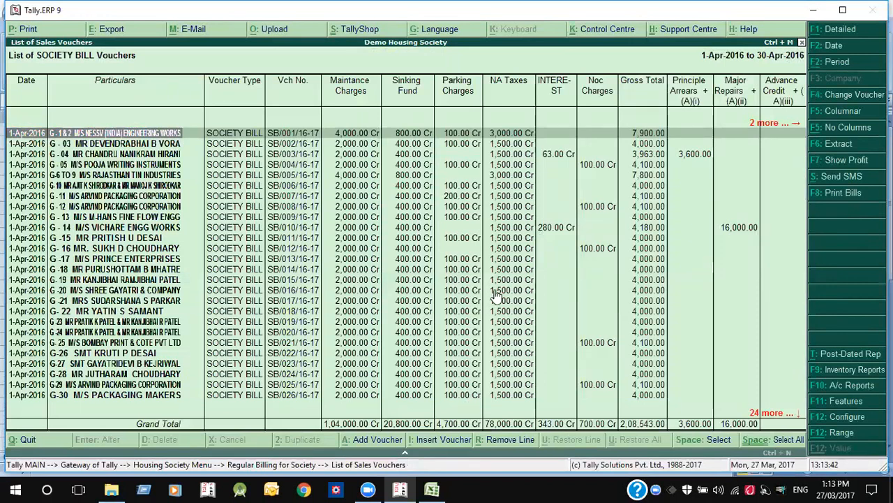
# - Select only voucher SB/001/16-17 and send its Rs. 7,900.00 bill SMS to the member
pyautogui.hotkey('ctrl', 'space')
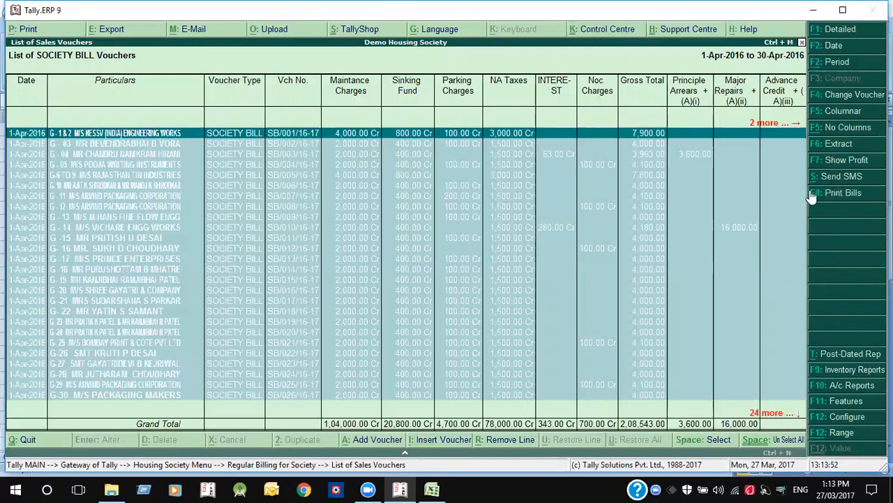
pyautogui.hotkey('ctrl', 'space')
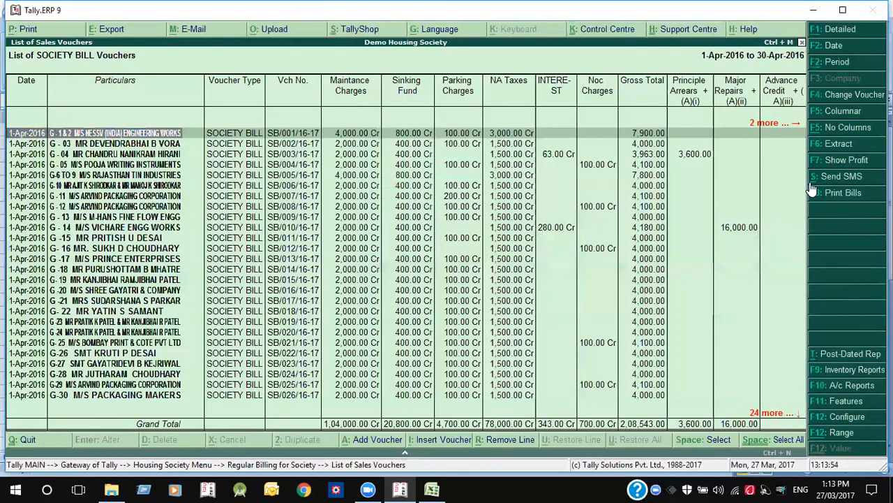
pyautogui.press('space')
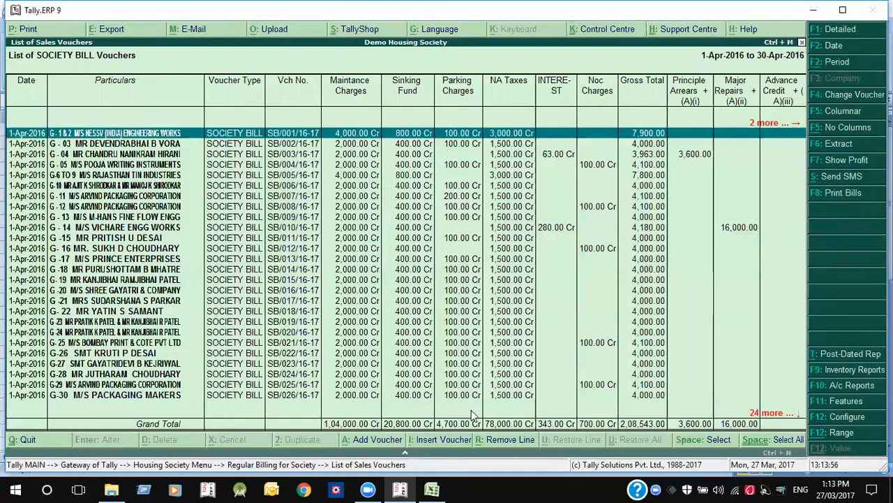
pyautogui.click(410, 454)
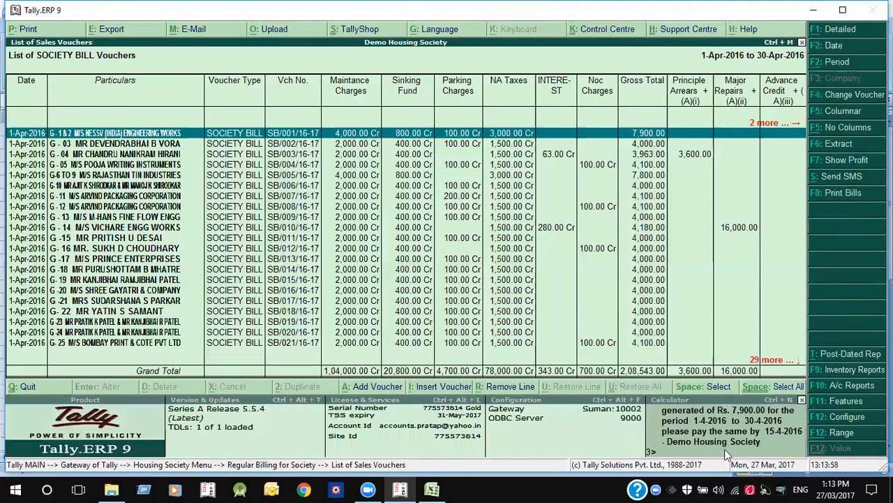
pyautogui.click(727, 447)
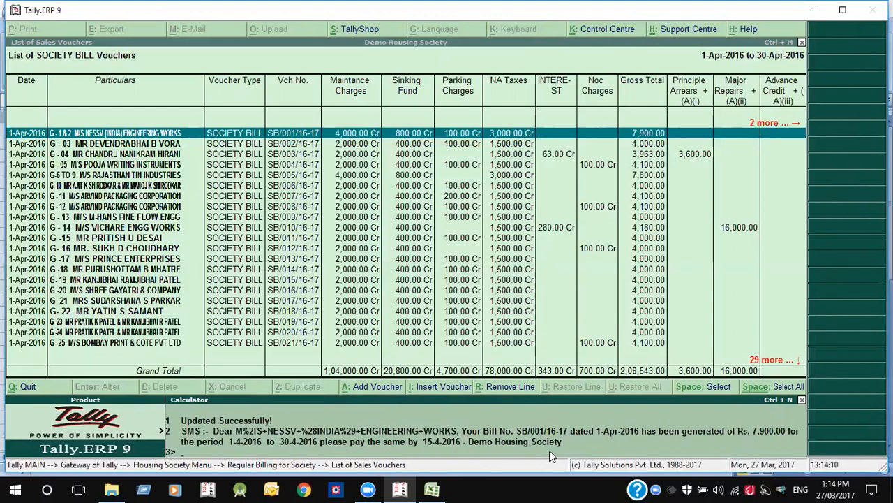
pyautogui.hotkey('ctrl', 'm')
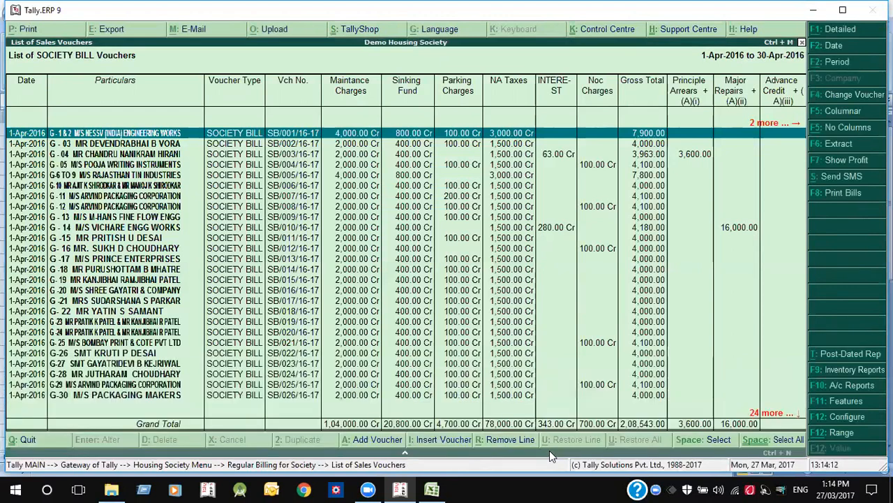
pyautogui.press('Escape')
# - Open the SOCIETY BILL voucher type for alteration under Accounts Info
pyautogui.press('Escape')
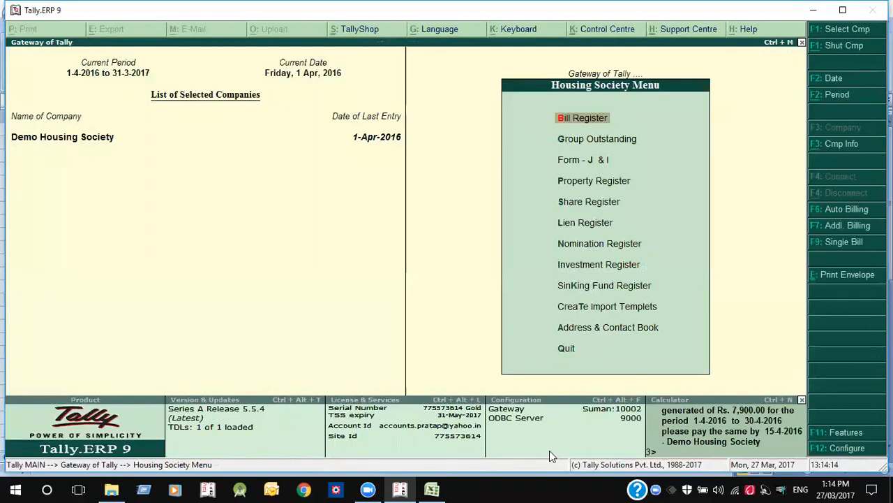
pyautogui.press('Down')
pyautogui.press('Up')
pyautogui.press('Escape')
pyautogui.press('a')
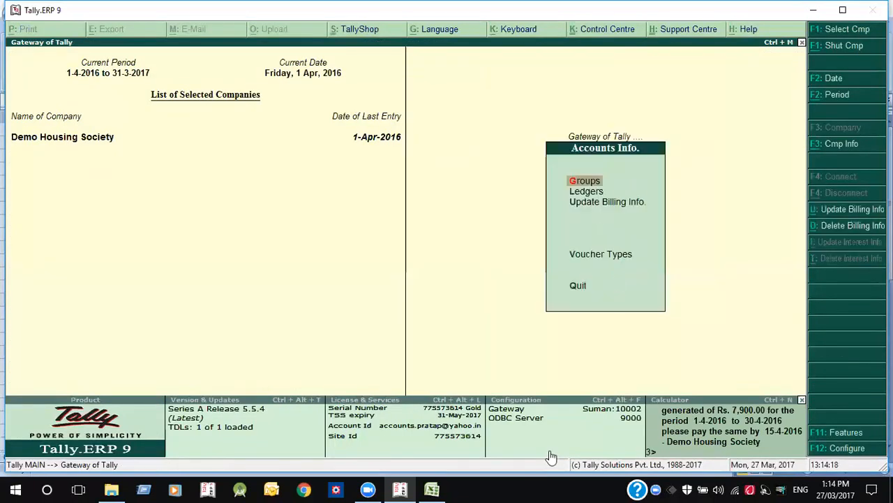
pyautogui.press('Up')
pyautogui.press('Up')
pyautogui.press('Return')
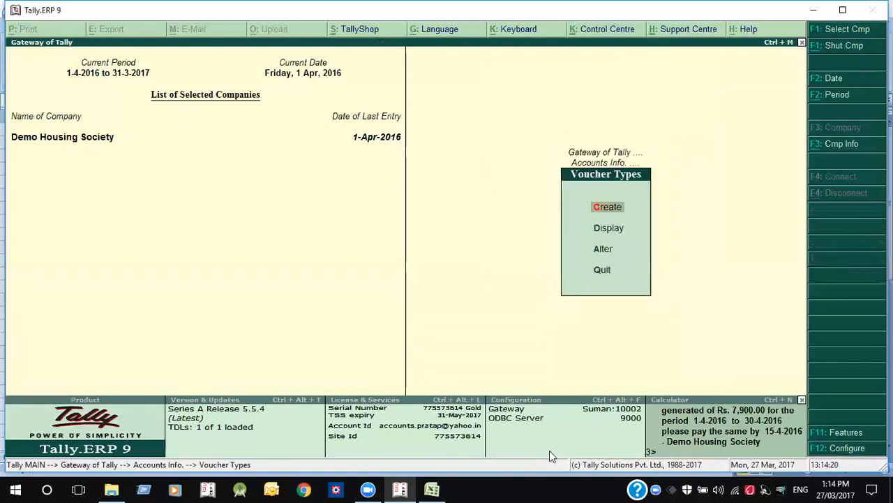
pyautogui.write('aso')
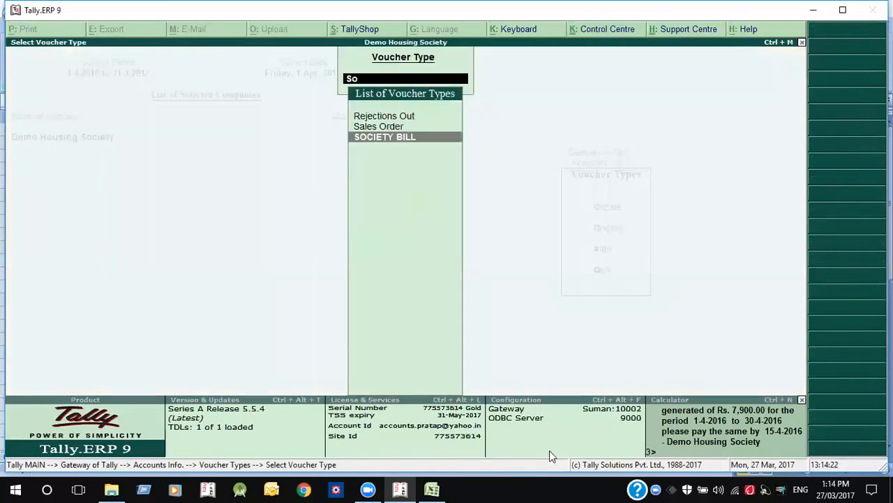
pyautogui.press('Return')
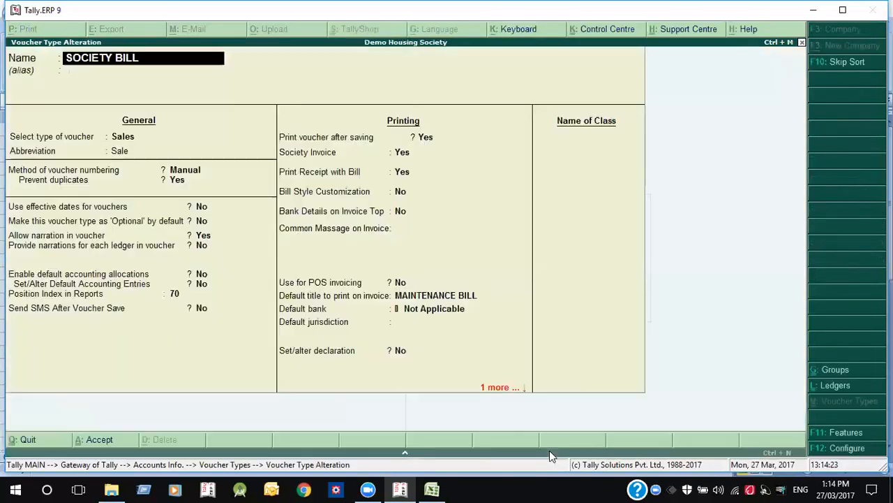
# - Review the Print Receipt with Bill and Bank Details on Invoice Top settings, then go to Ledgers
pyautogui.click(403, 174)
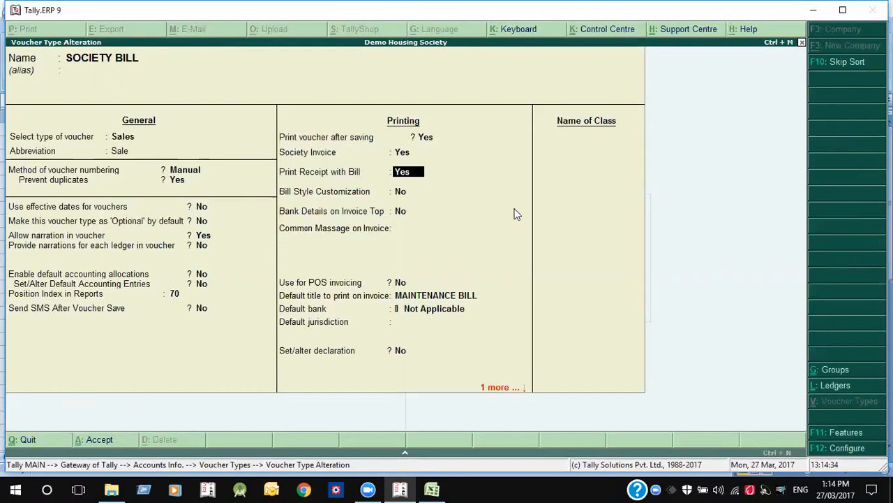
pyautogui.press('Return')
pyautogui.press('Return')
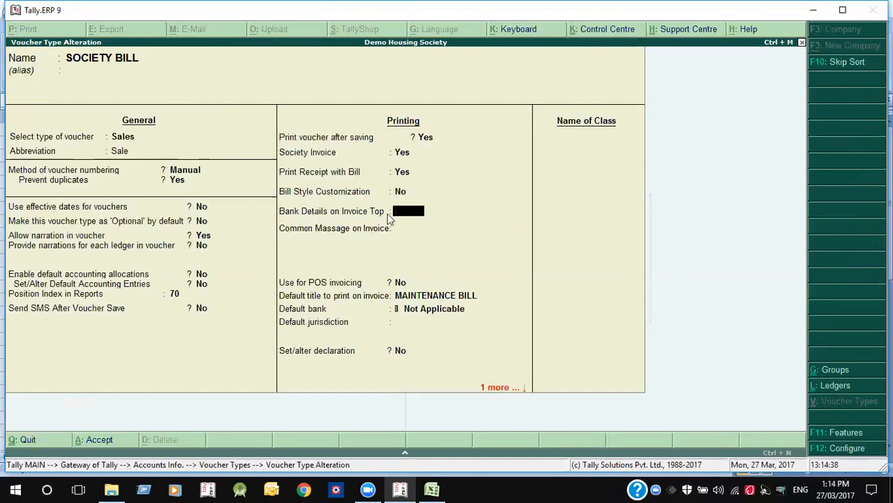
pyautogui.press('Escape')
pyautogui.press('Escape')
pyautogui.press('Up')
pyautogui.press('Up')
pyautogui.press('Return')
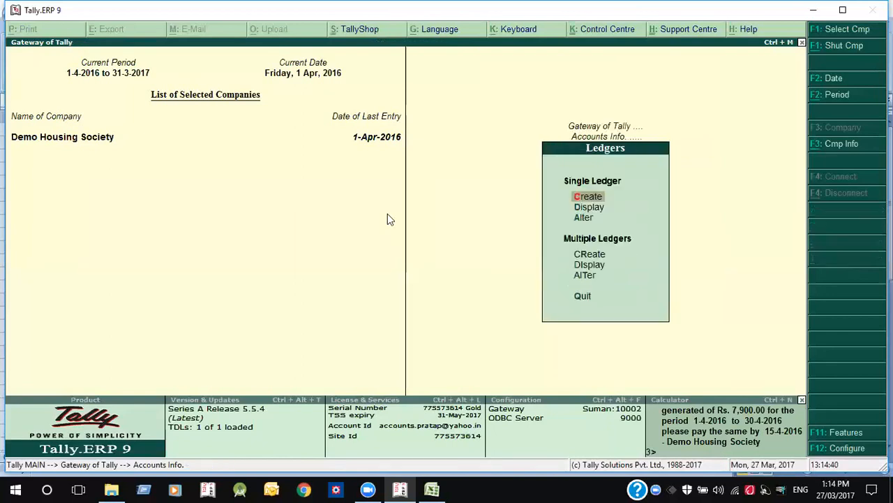
# - Create a ledger named HDFC BANK LTD under Bank Accounts
pyautogui.press('Return')
pyautogui.write('HDFC BANK')
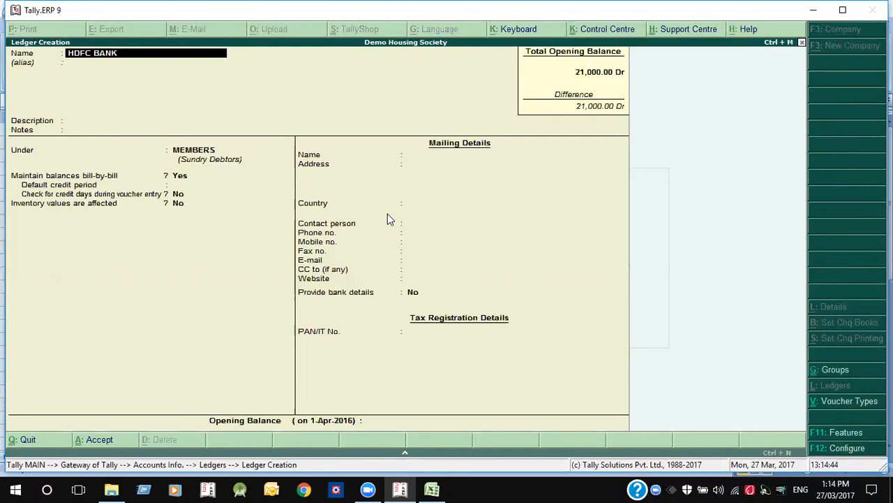
pyautogui.write(' LTD')
pyautogui.press('Return')
pyautogui.press('Return')
pyautogui.press('Return')
pyautogui.press('Return')
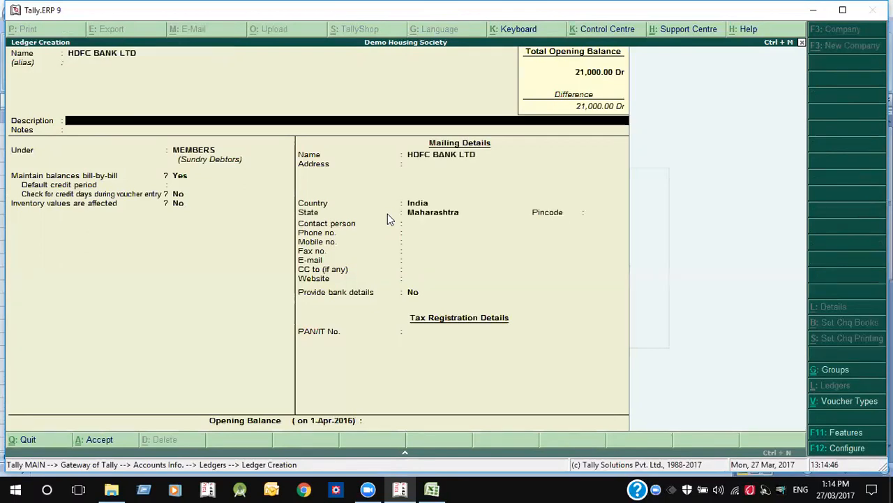
pyautogui.write('BAN')
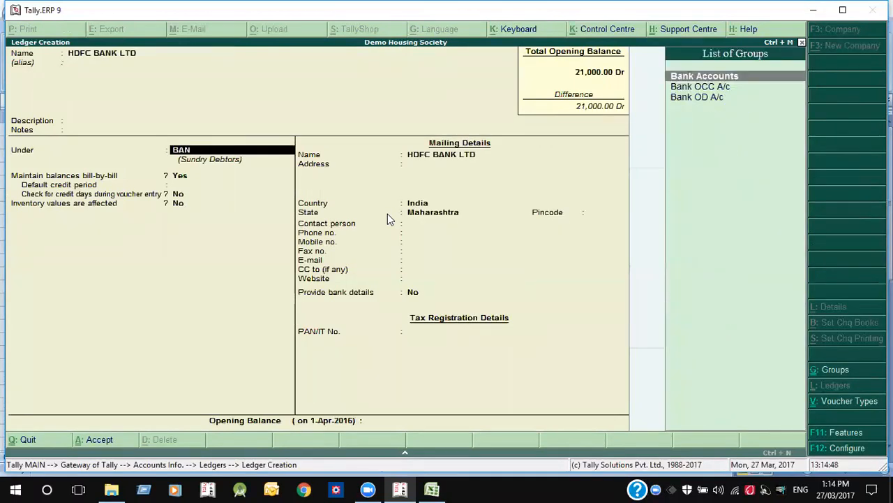
pyautogui.press('Return')
pyautogui.press('Return')
pyautogui.press('Return')
pyautogui.press('Return')
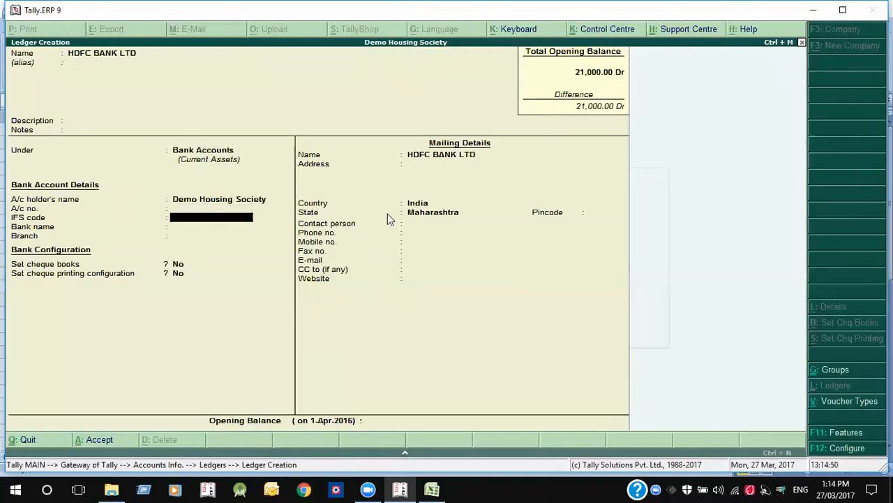
# - Enter the account number, IFS code HDFC0000112, bank HDFC Bank (India) and branch VILE PARLE EAST, then save
pyautogui.press('Return')
pyautogui.write('HDFC00001')
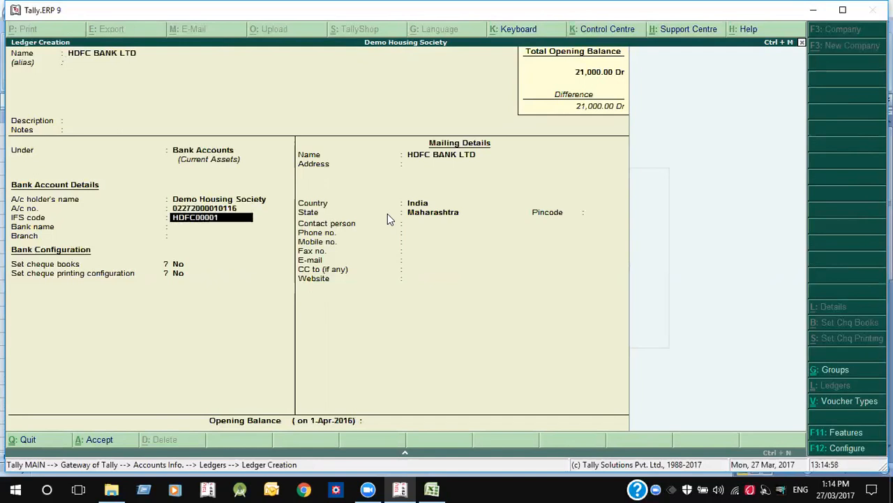
pyautogui.write('12')
pyautogui.press('Return')
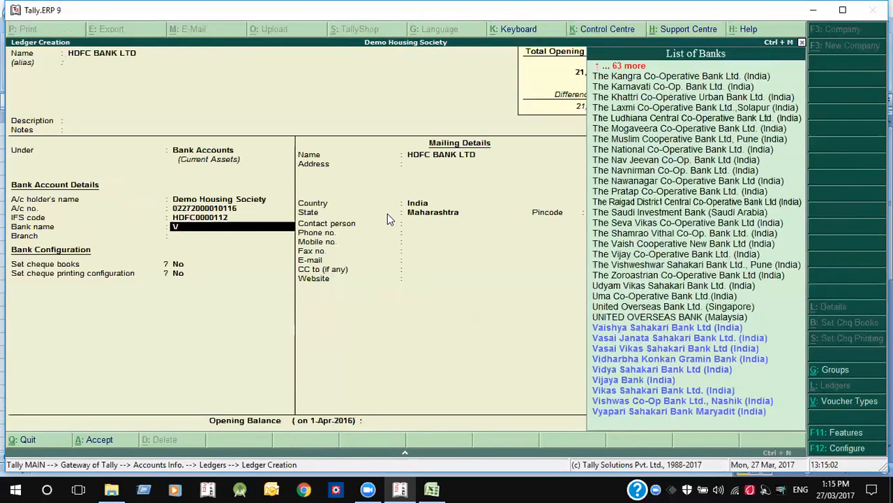
pyautogui.write('HD')
pyautogui.press('Return')
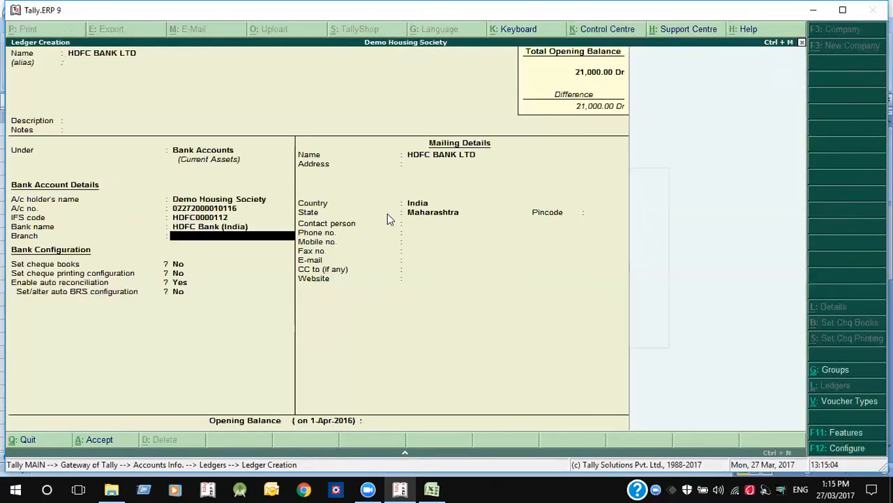
pyautogui.write('VILE PARE')
pyautogui.press('BackSpace')
pyautogui.write('EAST')
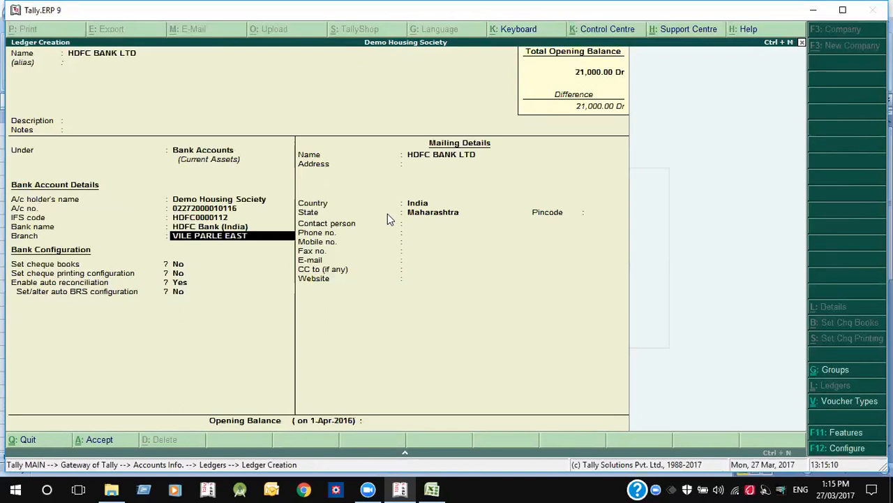
pyautogui.press('Return')
pyautogui.press('Return')
pyautogui.press('Return')
pyautogui.press('Return')
pyautogui.press('Return')
pyautogui.press('Return')
pyautogui.press('Return')
pyautogui.press('Return')
pyautogui.press('Return')
pyautogui.press('Return')
pyautogui.press('Return')
pyautogui.press('Return')
pyautogui.press('Return')
pyautogui.press('Return')
pyautogui.press('Return')
pyautogui.press('Return')
pyautogui.press('Escape')
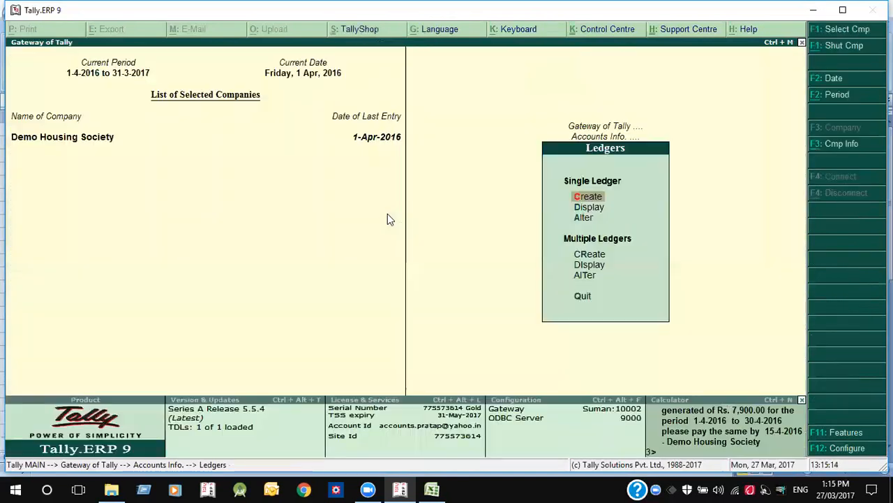
# - Reopen the SOCIETY BILL voucher type and set its default bank to HDFC BANK LTD
pyautogui.press('Escape')
pyautogui.press('Up')
pyautogui.press('Up')
pyautogui.press('Up')
pyautogui.press('Return')
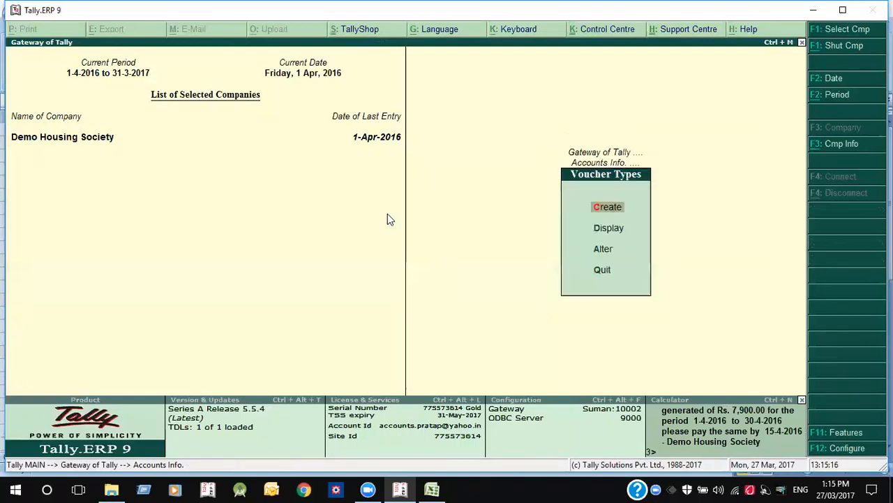
pyautogui.write('aso')
pyautogui.press('Return')
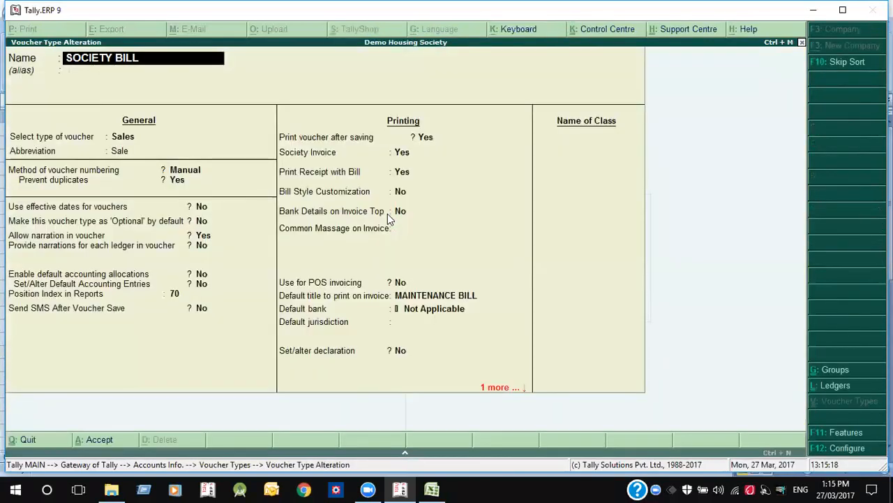
pyautogui.click(412, 229)
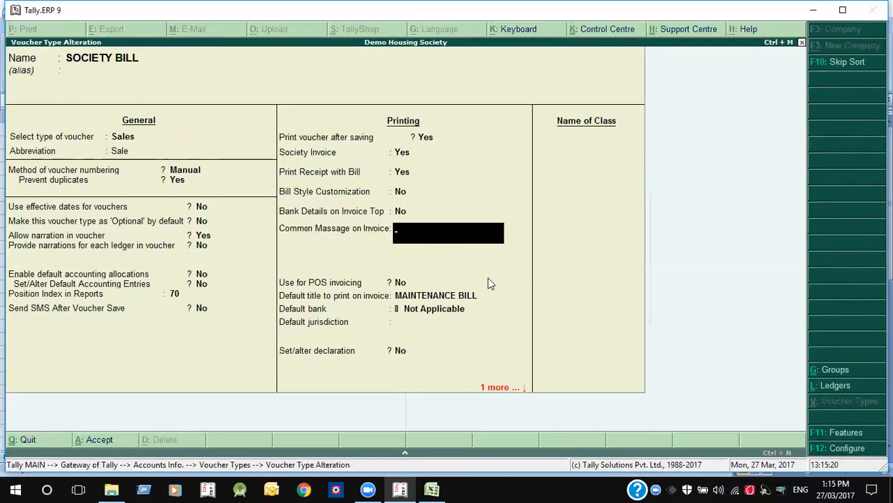
pyautogui.press('Return')
pyautogui.press('Return')
pyautogui.press('Down')
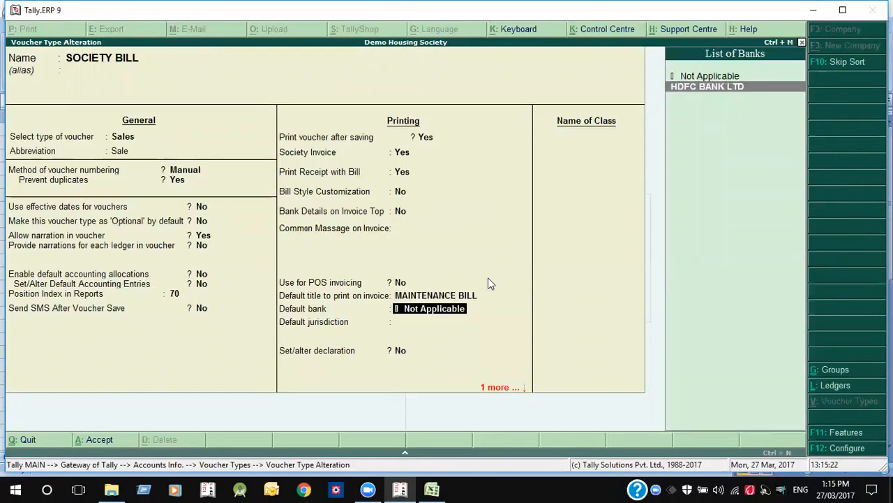
pyautogui.press('Return')
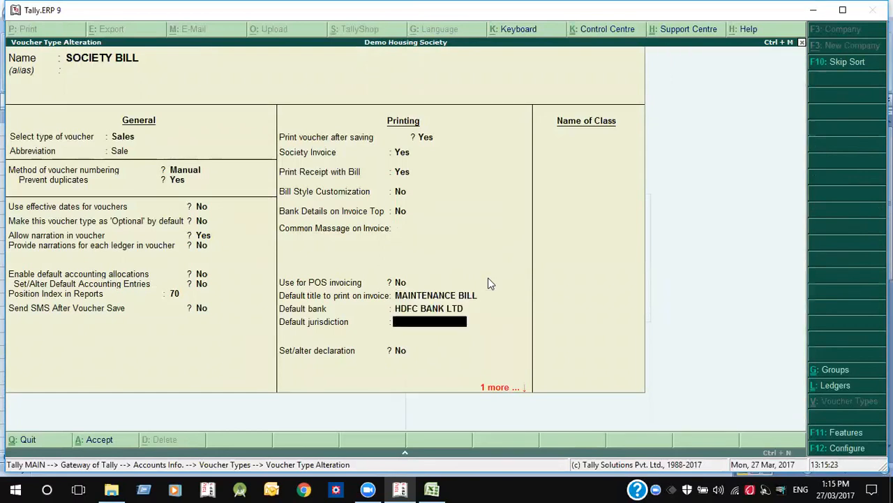
# - Turn on Bank Details on Invoice Top, set the common message HAPPY HOLI, and save
pyautogui.click(398, 210)
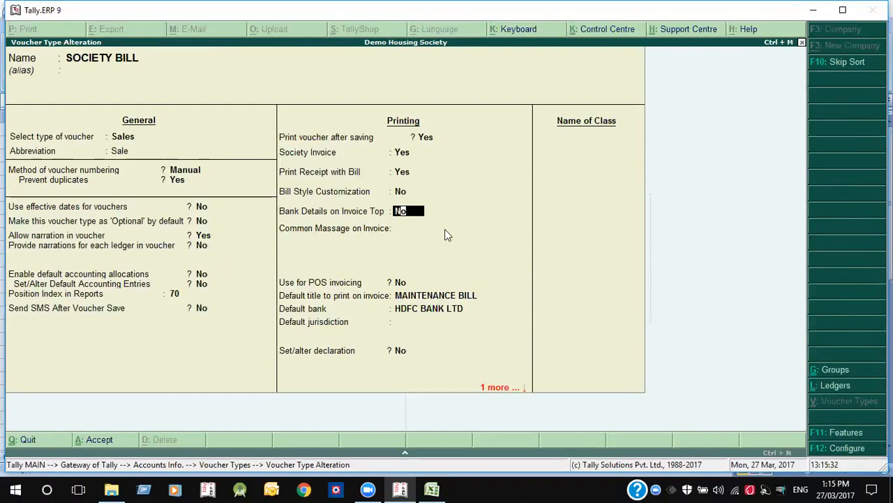
pyautogui.write('Y')
pyautogui.press('Return')
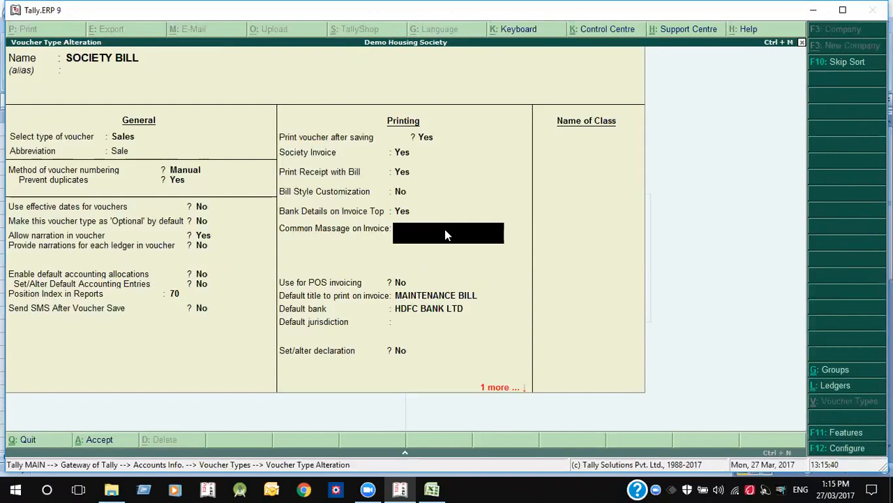
pyautogui.write('HE')
pyautogui.press('BackSpace')
pyautogui.write('APP')
pyautogui.press('Return')
pyautogui.press('Return')
pyautogui.press('Return')
pyautogui.press('Return')
pyautogui.press('Return')
pyautogui.press('Return')
pyautogui.press('Return')
pyautogui.press('Escape')
pyautogui.press('Escape')
pyautogui.press('Escape')
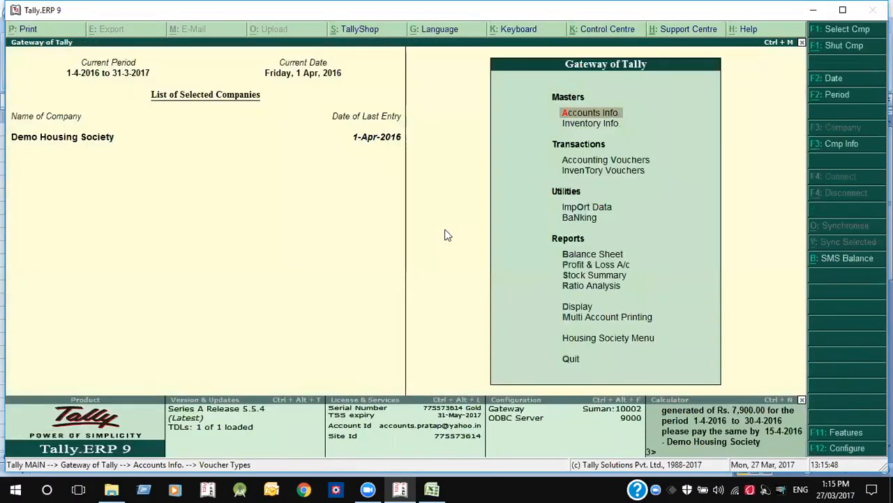
# - Recall bill SB/050/16-17 in Accounting Vouchers and generate its print preview
pyautogui.press('v')
pyautogui.press('Escape')
pyautogui.press('y')
pyautogui.press('v')
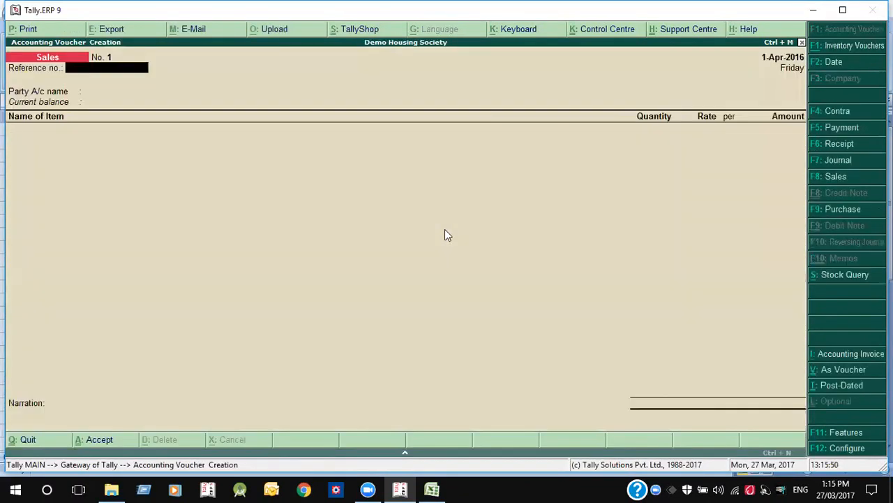
pyautogui.press('pageup')
pyautogui.hotkey('alt', 'p')
pyautogui.press('Return')
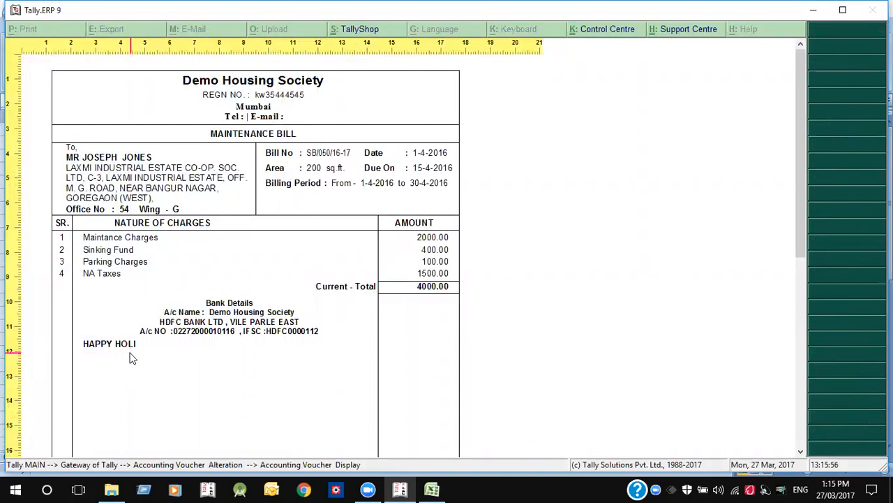
# - Scroll the preview to check the HDFC BANK LTD details and HAPPY HOLI message
pyautogui.moveTo(803, 237); pyautogui.dragTo(787, 426)
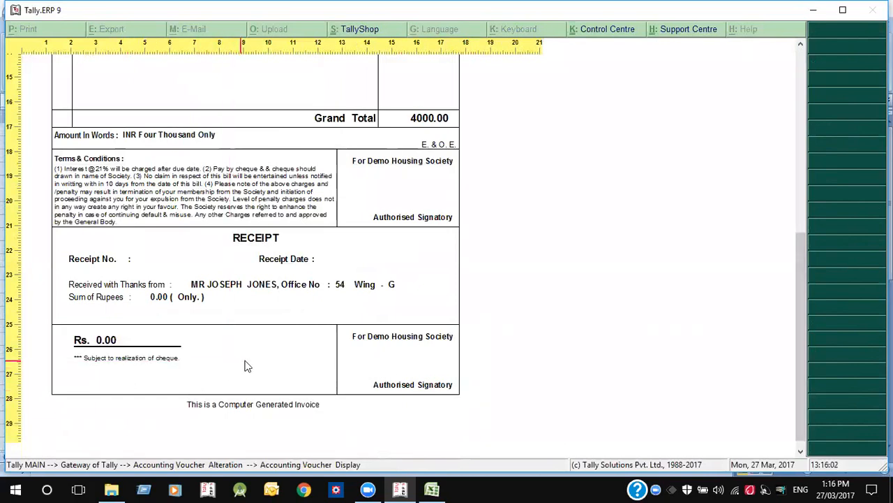
pyautogui.click(347, 363)
pyautogui.click(346, 363)
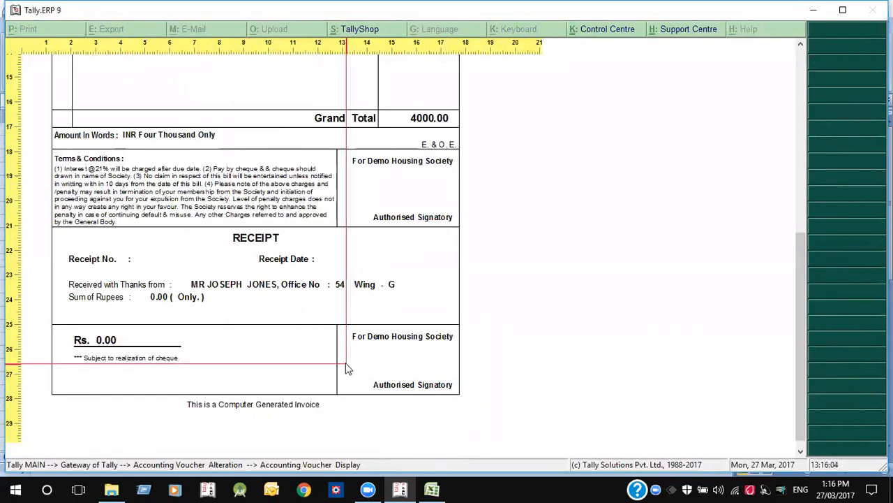
pyautogui.moveTo(801, 342); pyautogui.dragTo(796, 153)
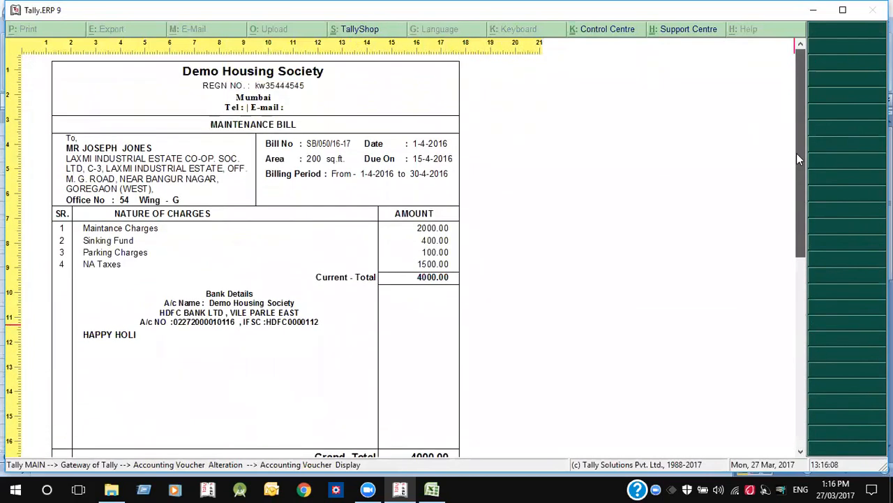
pyautogui.moveTo(793, 211); pyautogui.dragTo(788, 174)
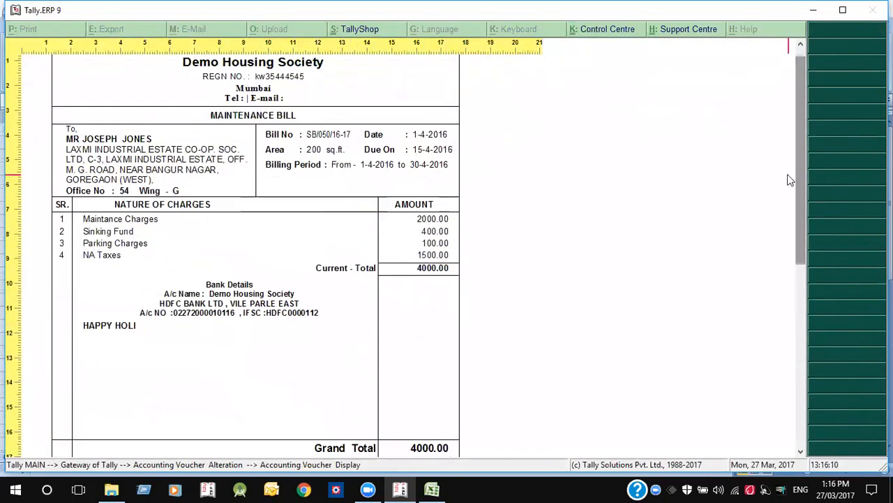
pyautogui.press('Escape')
pyautogui.press('Escape')
# - Add the note PARKING SLOT NO 224 to member G-54's ledger and save the bill
pyautogui.click(138, 95)
pyautogui.hotkey('ctrl', 'Return')
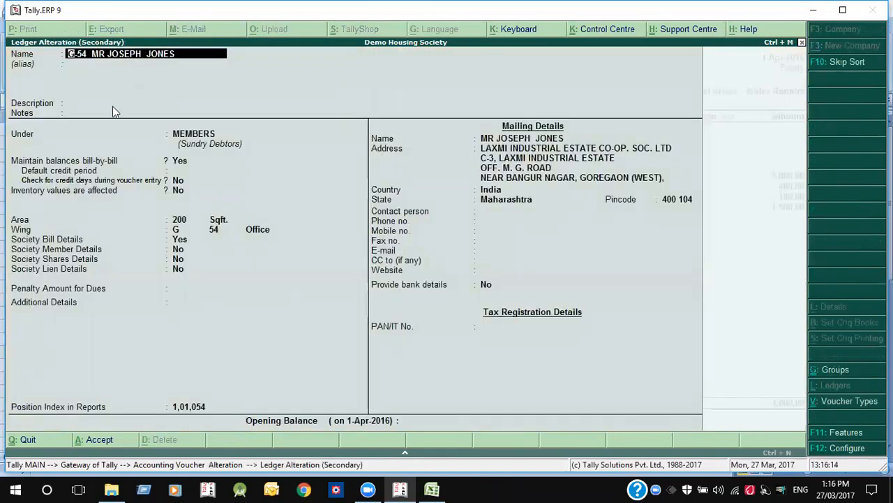
pyautogui.click(113, 104)
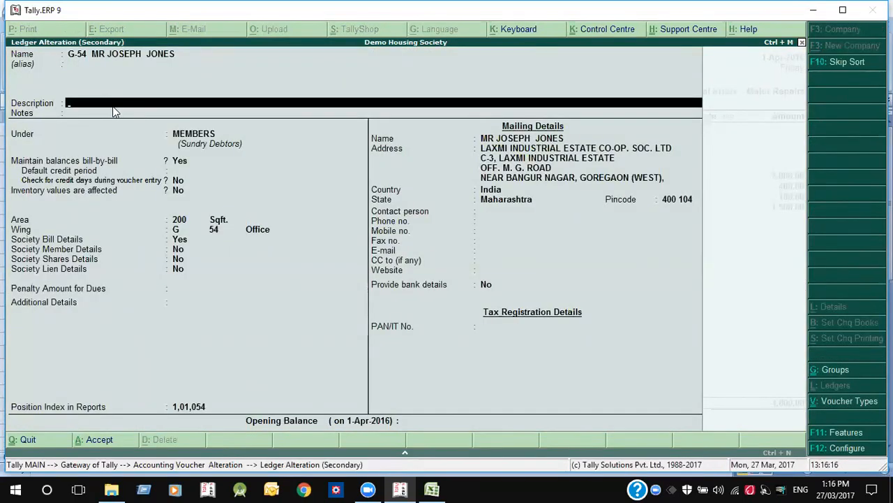
pyautogui.press('Return')
pyautogui.write('PARKING S')
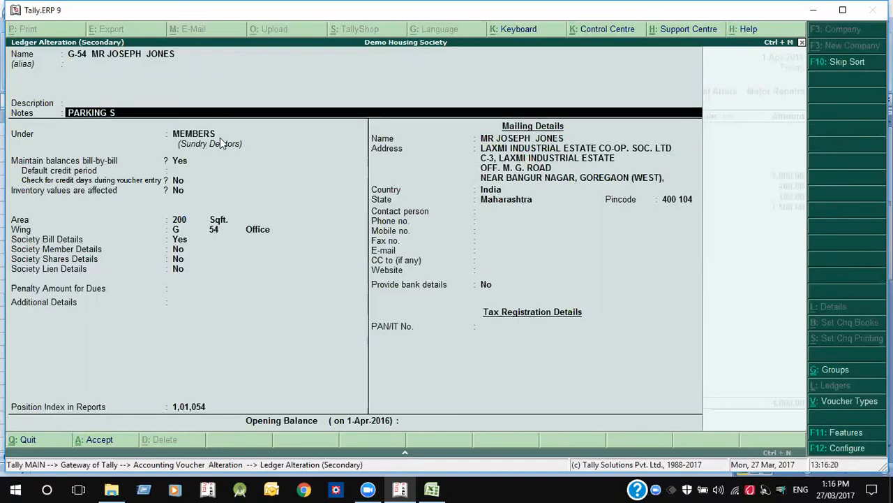
pyautogui.write('LOT NO 224')
pyautogui.press('Return')
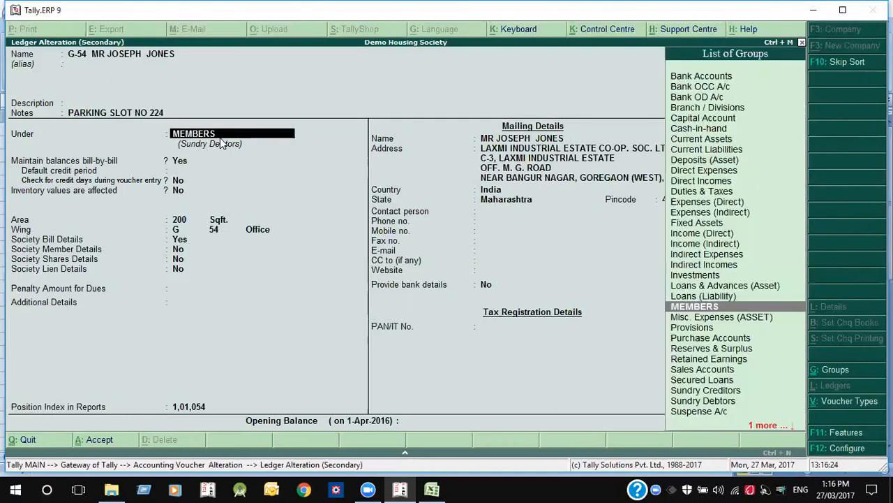
pyautogui.hotkey('ctrl', 'a')
pyautogui.press('Escape')
pyautogui.press('y')
pyautogui.hotkey('ctrl', 'a')
# - Preview bill SB/050/16-17 to confirm the parking slot note prints
pyautogui.press('pageup')
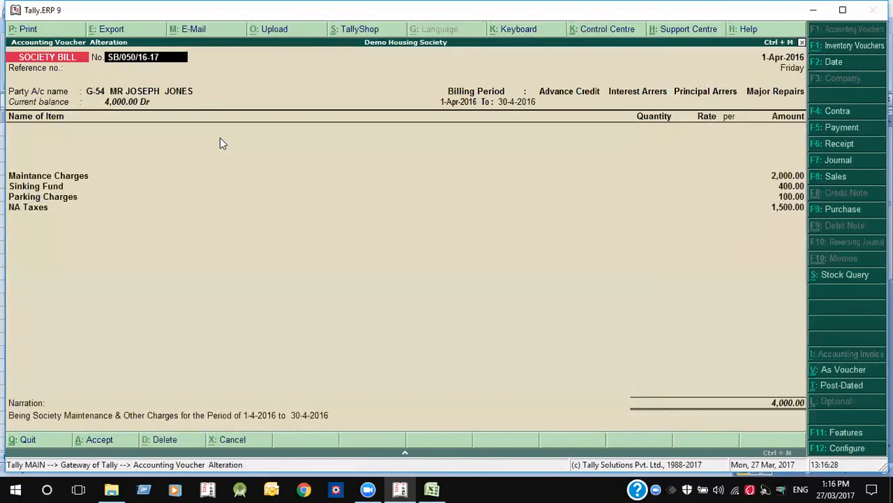
pyautogui.hotkey('alt', 'p')
pyautogui.press('Return')
pyautogui.hotkey('alt', 'z')
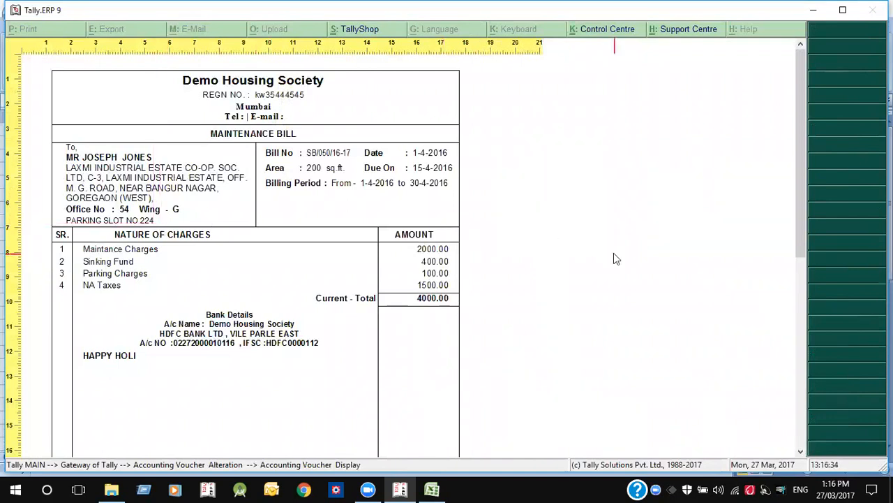
pyautogui.hotkey('alt', 'z')
pyautogui.press('Escape')
pyautogui.press('Return')
pyautogui.press('Return')
pyautogui.press('Return')
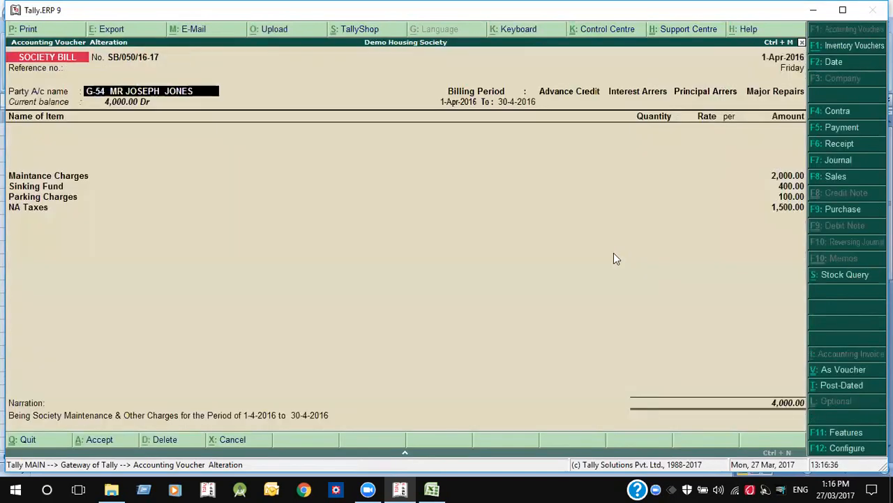
pyautogui.hotkey('ctrl', 'Return')
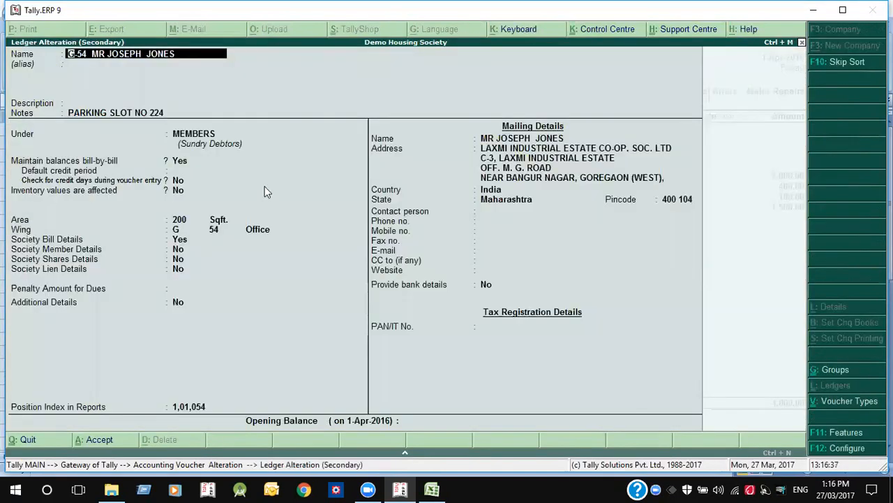
# - Replace member G-54's ledger note with HAPPY DIWALI and save the bill
pyautogui.click(128, 115)
pyautogui.press('BackSpace')
pyautogui.press('BackSpace')
pyautogui.write('HAPPY')
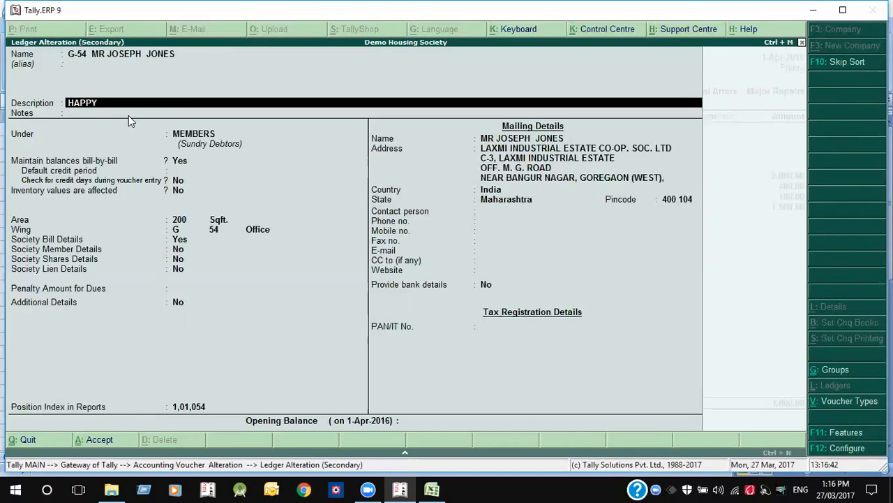
pyautogui.write(' DIWALI')
pyautogui.press('Return')
pyautogui.press('Return')
pyautogui.press('Escape')
# - Preview bill SB/050/16-17 to check the HAPPY DIWALI message
pyautogui.press('Return')
pyautogui.press('pagedown')
pyautogui.press('pageup')
pyautogui.hotkey('alt', 'p')
pyautogui.press('Return')
pyautogui.hotkey('alt', 'z')
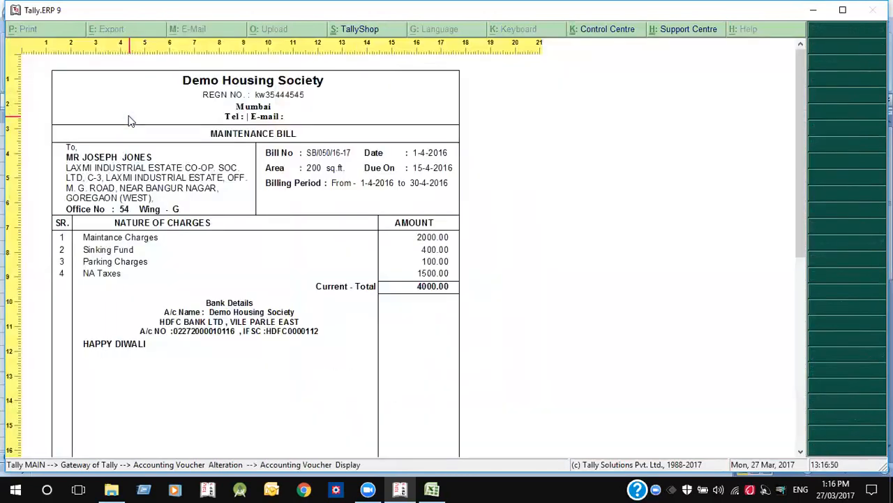
pyautogui.hotkey('alt', 'z')
pyautogui.press('Escape')
# - Preview the bill once more, then exit to the Gateway of Tally
pyautogui.press('pagedown')
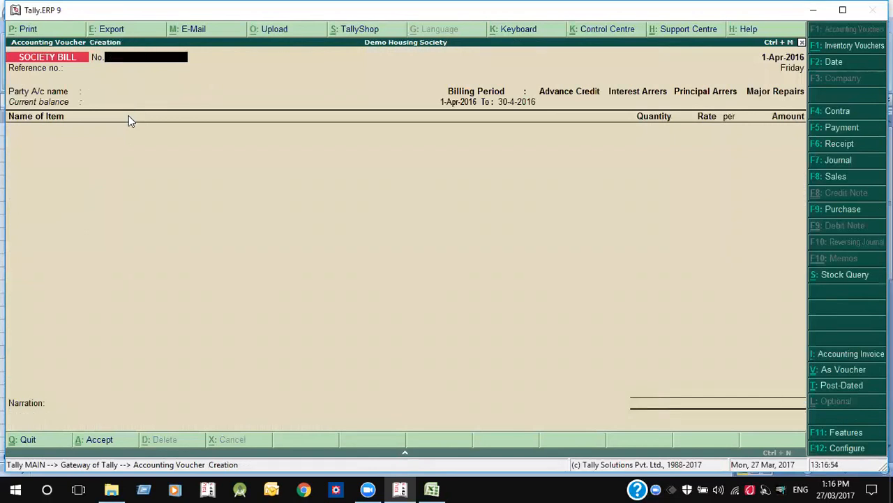
pyautogui.press('pageup')
pyautogui.hotkey('alt', 'p')
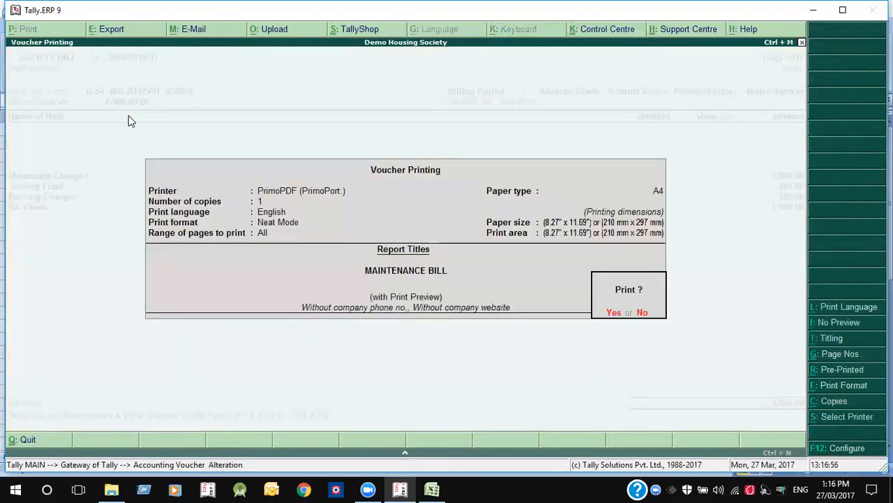
pyautogui.press('Return')
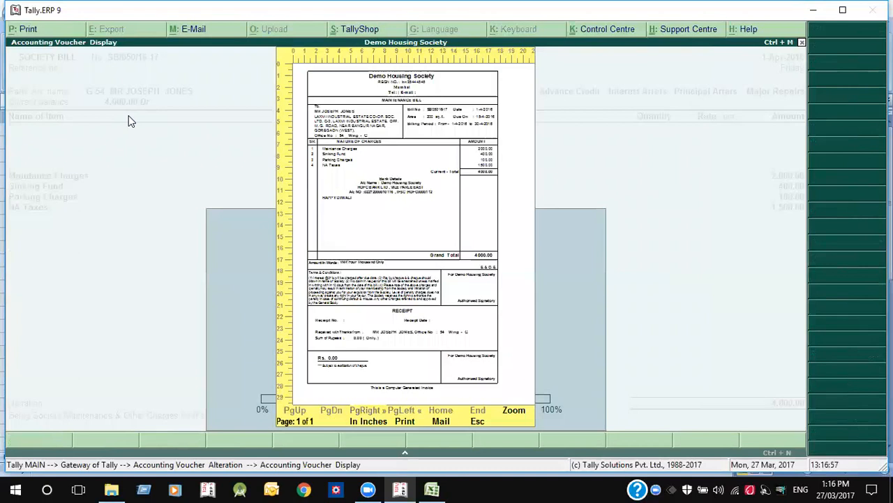
pyautogui.hotkey('alt', 'z')
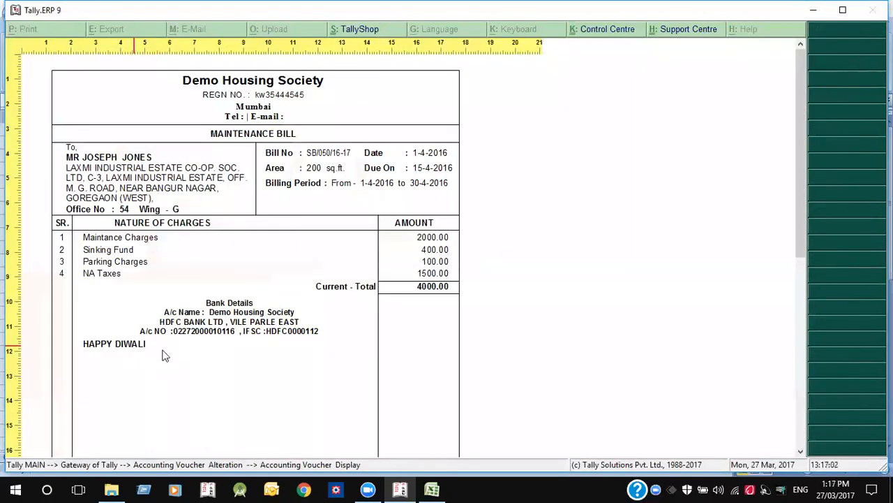
pyautogui.press('Escape')
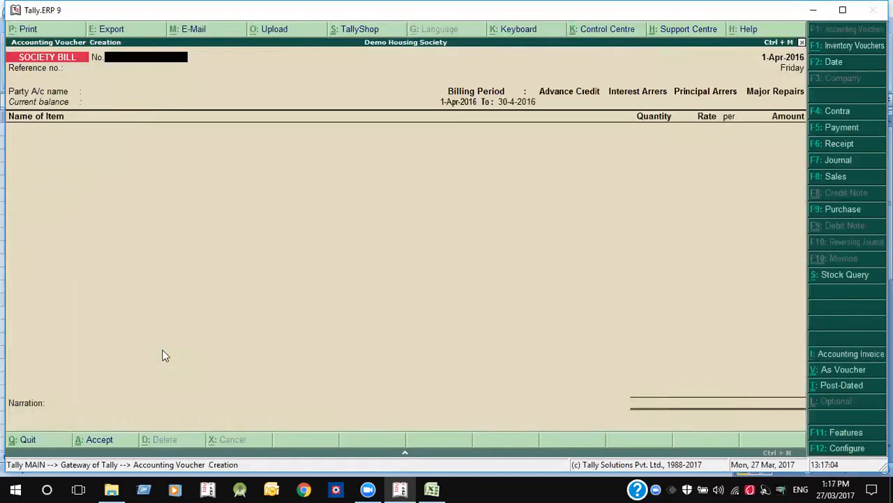
pyautogui.press('Escape')
pyautogui.press('Up')
pyautogui.press('Up')
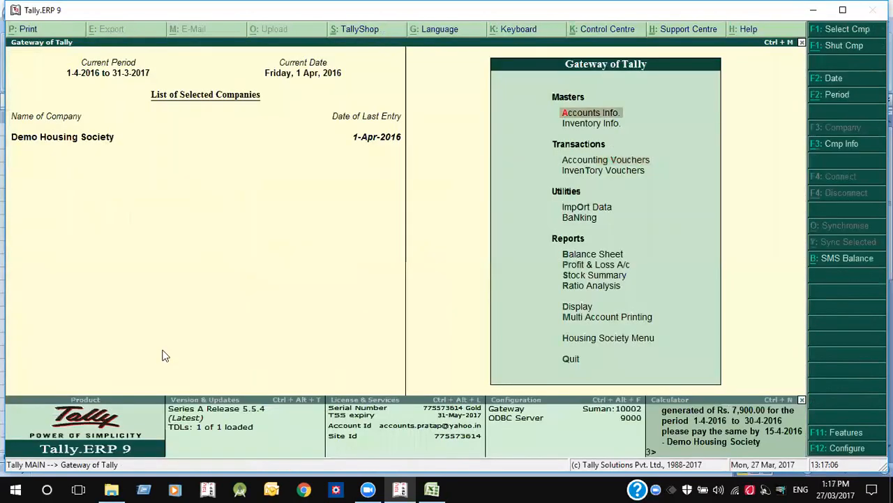
# - Open the SOCIETY BILL voucher type for alteration and turn on Bill Style Customization
pyautogui.press('Return')
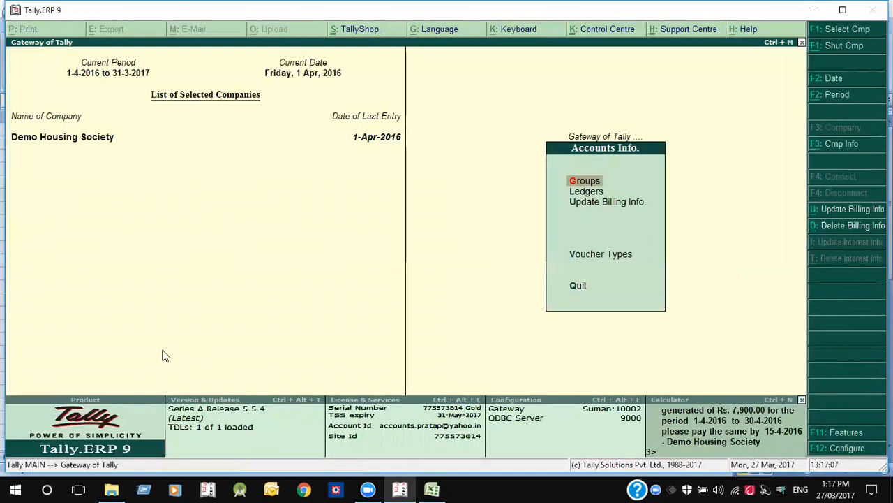
pyautogui.write('vaSo')
pyautogui.press('Return')
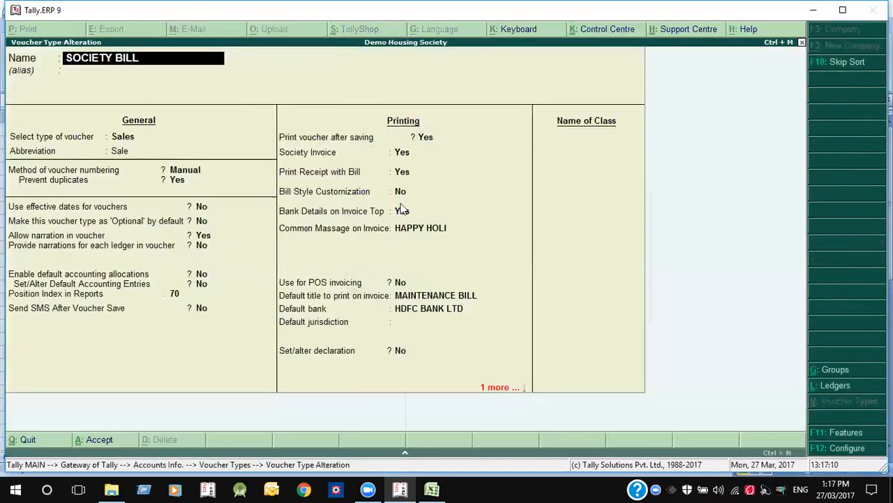
pyautogui.click(398, 193)
pyautogui.write('y')
pyautogui.press('Return')
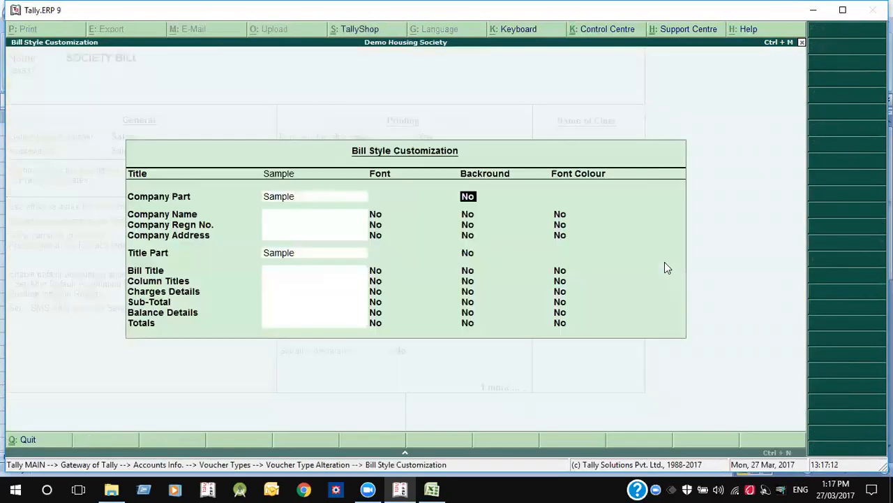
# - Set the company header background colour to Grey16Bit after trying Deep Grey and Green16Bit
pyautogui.press('y')
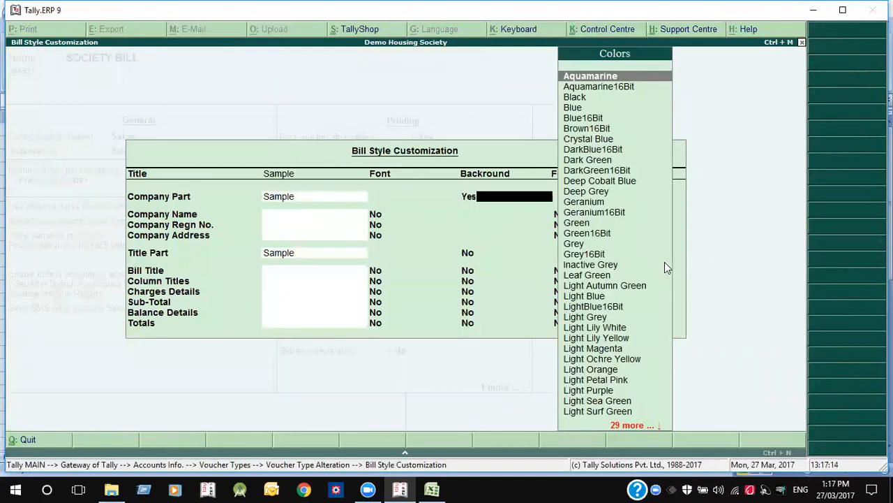
pyautogui.press('Down')
pyautogui.press('Down')
pyautogui.press('Down')
pyautogui.press('Down')
pyautogui.press('Down')
pyautogui.press('Down')
pyautogui.press('Down')
pyautogui.press('Down')
pyautogui.press('Down')
pyautogui.press('Down')
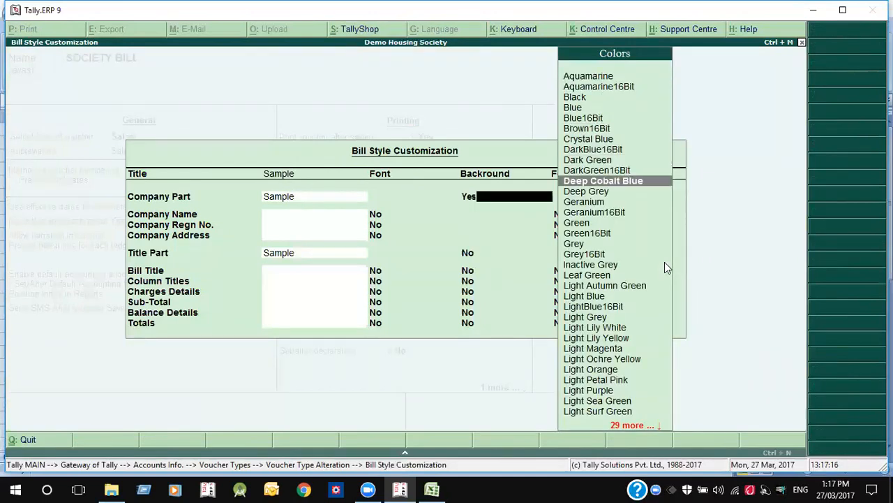
pyautogui.press('Down')
pyautogui.press('Return')
pyautogui.press('BackSpace')
pyautogui.press('Down')
pyautogui.press('Down')
pyautogui.press('Down')
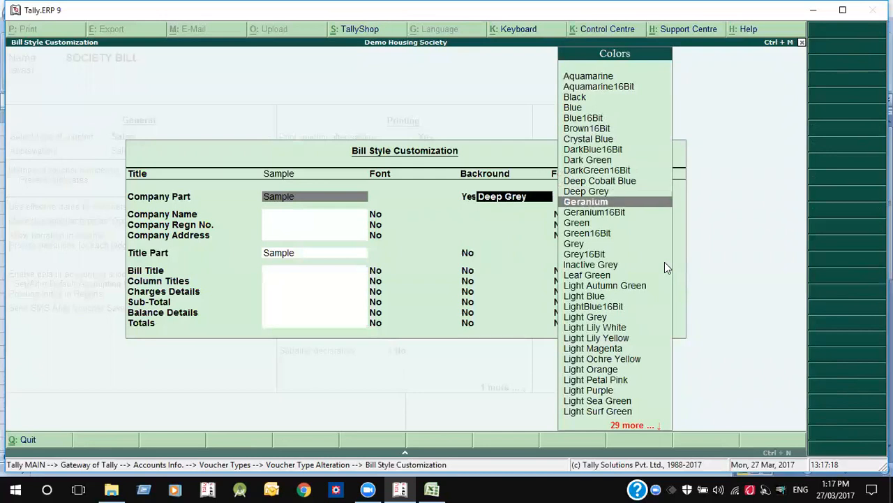
pyautogui.press('Down')
pyautogui.press('Return')
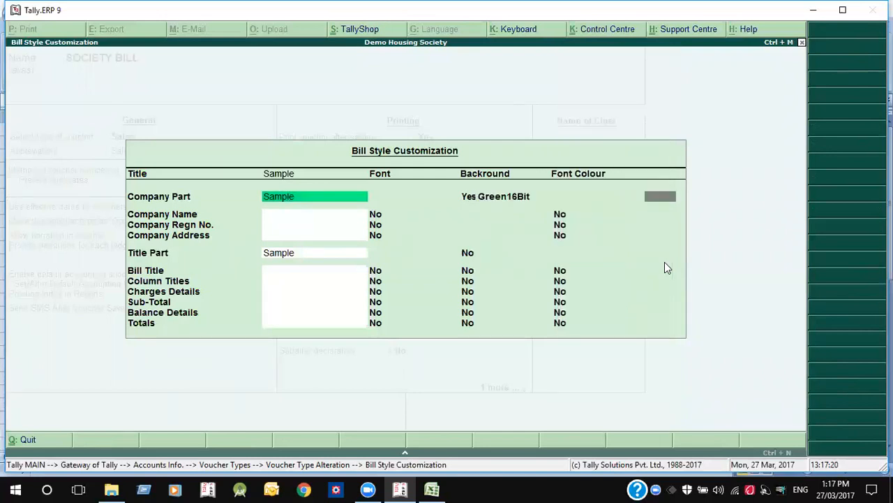
pyautogui.press('BackSpace')
pyautogui.press('Down')
pyautogui.press('Down')
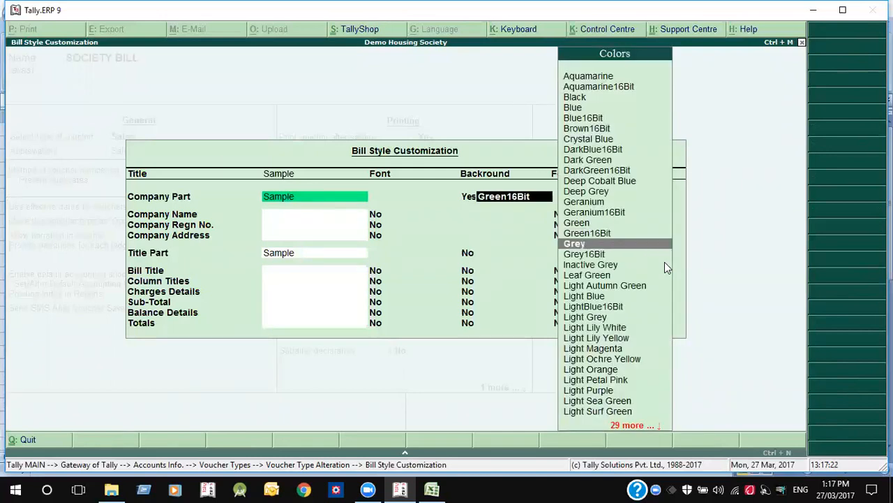
pyautogui.press('Return')
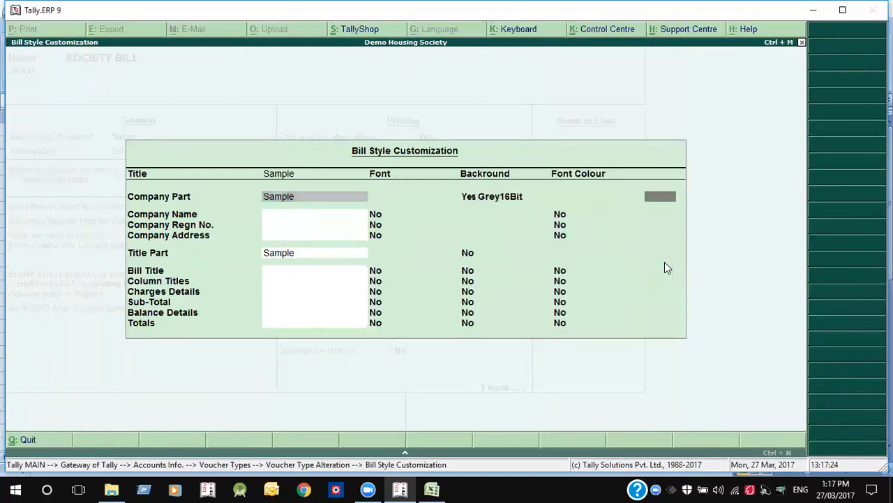
# - Make the company name font Big Large in Blue16Bit and save the SOCIETY BILL voucher type
pyautogui.press('Return')
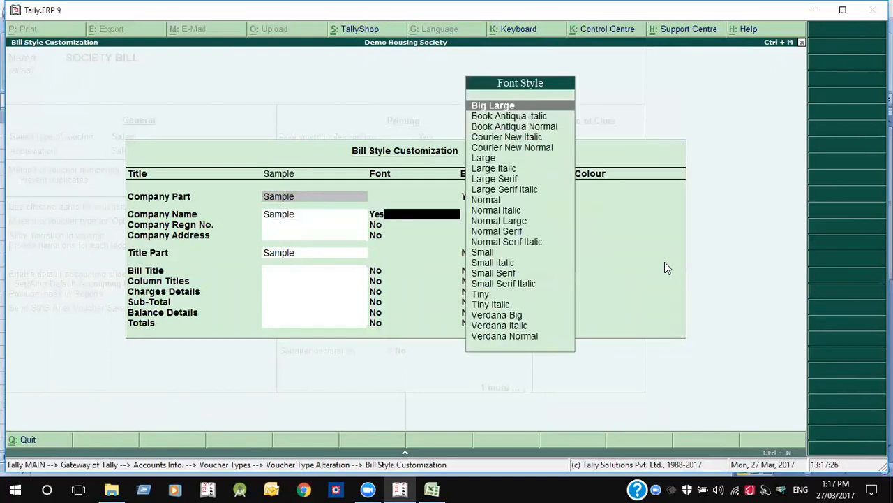
pyautogui.press('Return')
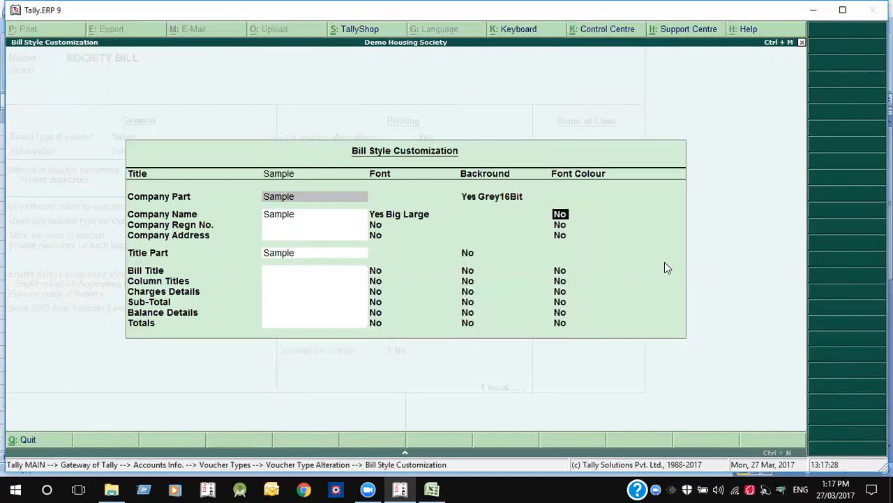
pyautogui.press('y')
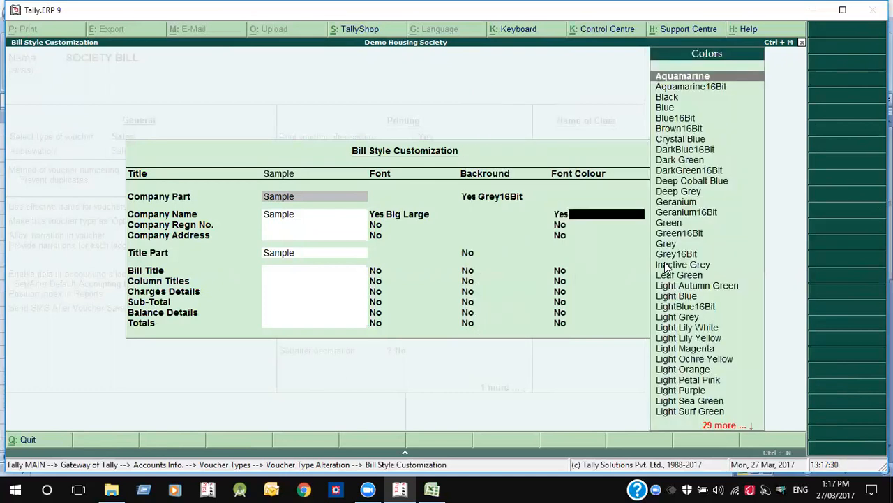
pyautogui.write('bl')
pyautogui.press('Down')
pyautogui.press('Down')
pyautogui.press('Return')
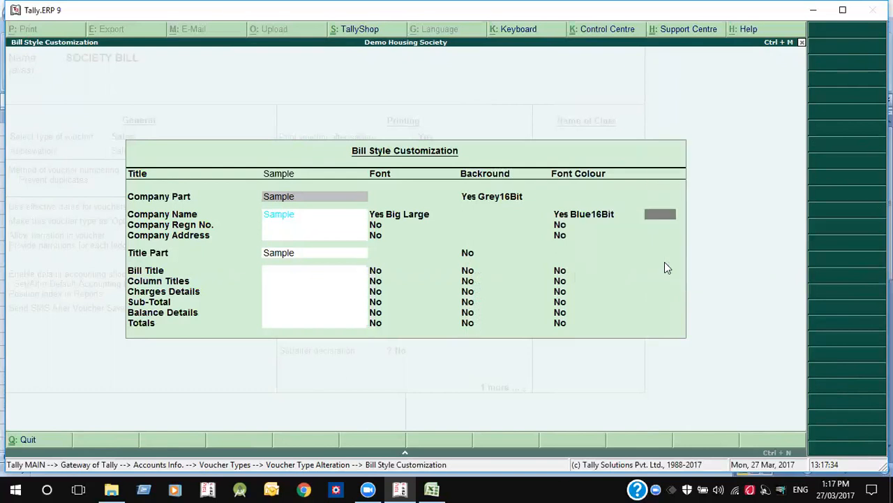
pyautogui.hotkey('ctrl', 'a')
pyautogui.press('Return')
pyautogui.press('Return')
pyautogui.press('Return')
pyautogui.hotkey('ctrl', 'a')
# - Reopen the last society bill and show its print preview at full size
pyautogui.press('Escape')
pyautogui.press('Escape')
pyautogui.press('Escape')
pyautogui.press('v')
pyautogui.press('pageup')
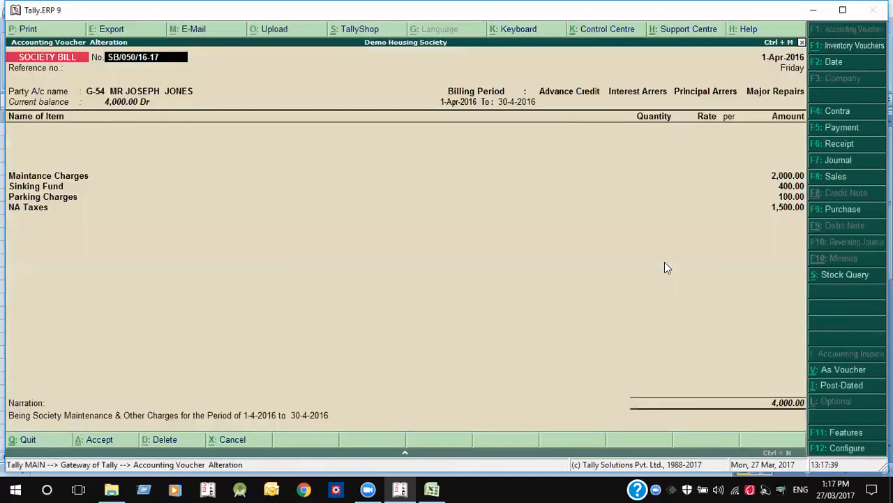
pyautogui.hotkey('alt', 'p')
pyautogui.press('Return')
pyautogui.hotkey('alt', 'z')
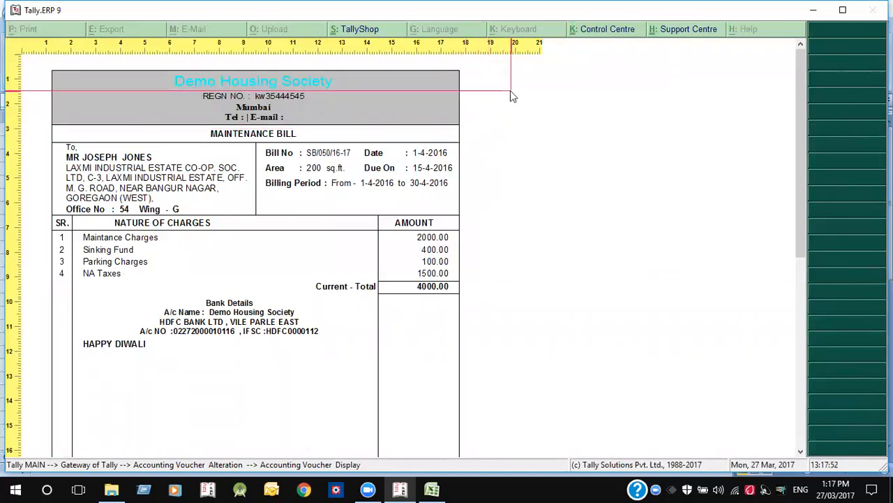
# - Zoom in and out on bill SB/050/16-17 with its grey header, then close the preview
pyautogui.press('Escape')
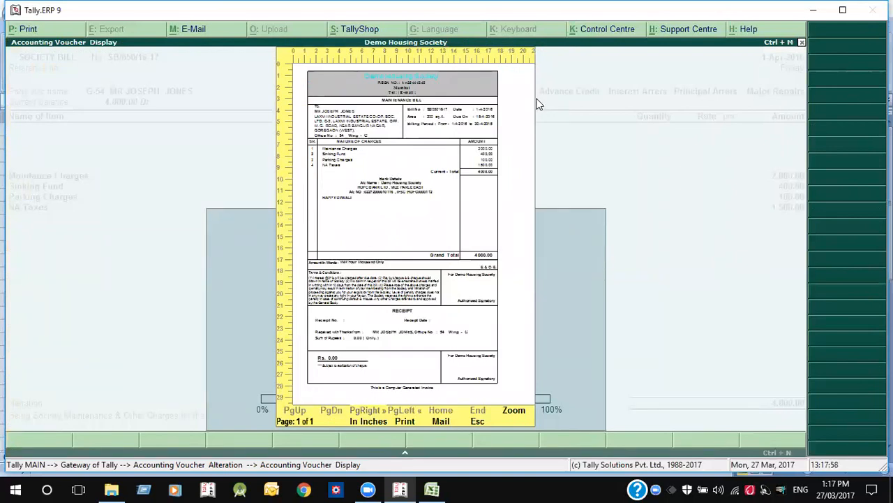
pyautogui.hotkey('alt', 'z')
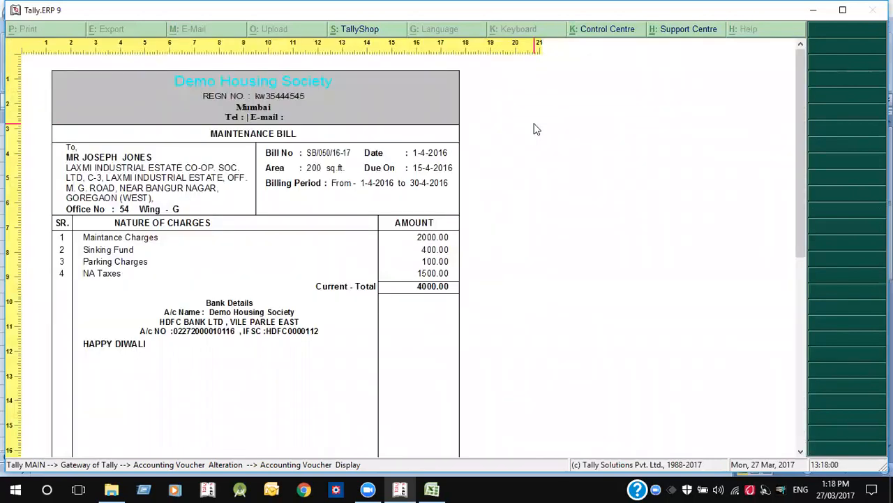
pyautogui.hotkey('alt', 'z')
pyautogui.press('Escape')
pyautogui.press('Escape')
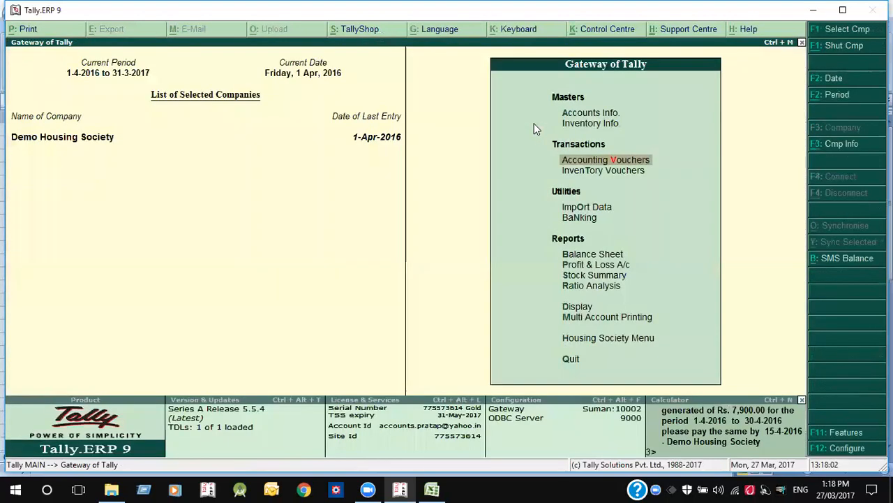
# - Start Auto Billing for MEMBERS with SOCIETY BILL vouchers for 1 to 15 April
pyautogui.press('h')
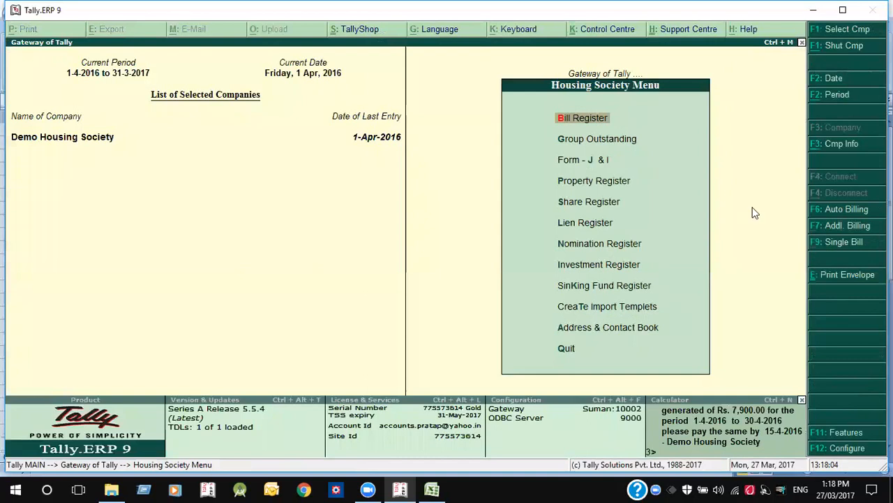
pyautogui.click(831, 209)
pyautogui.write('1-4')
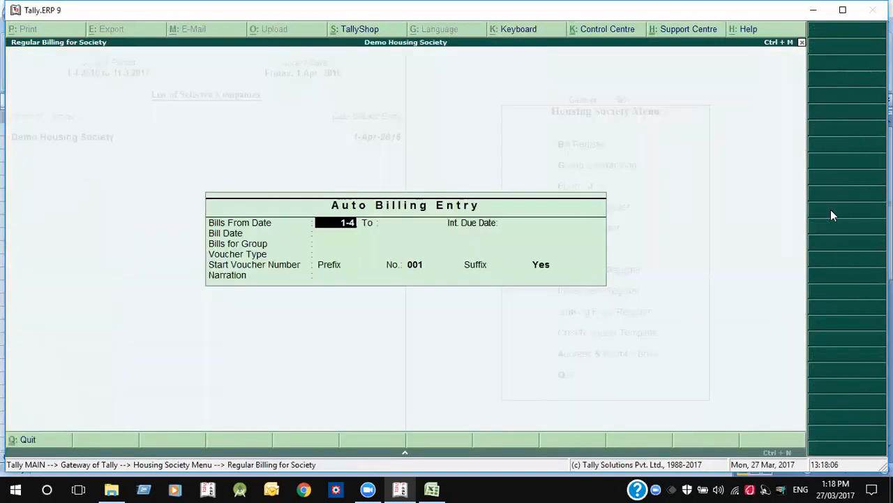
pyautogui.press('Return')
pyautogui.press('Return')
pyautogui.write('15')
pyautogui.press('Return')
pyautogui.press('Return')
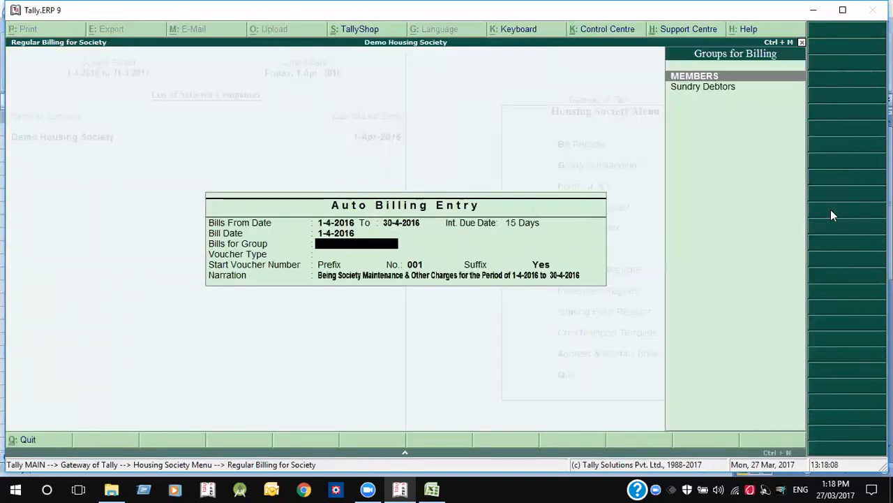
pyautogui.press('Return')
pyautogui.press('Down')
pyautogui.press('Down')
pyautogui.press('Return')
pyautogui.press('Return')
pyautogui.press('Return')
# - Re-enter the 1 to 15-4 billing period and back out at the bills-already-generated warning
pyautogui.press('Return')
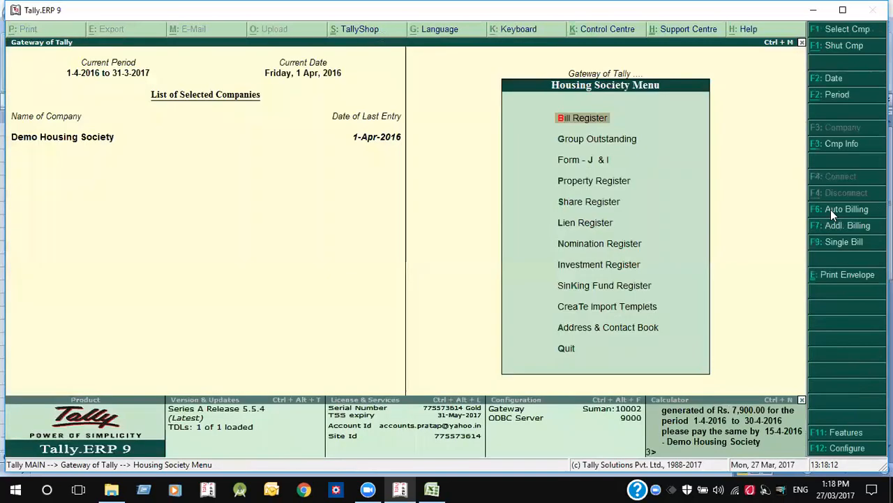
pyautogui.click(831, 210)
pyautogui.write('1-')
pyautogui.press('Return')
pyautogui.press('Return')
pyautogui.write('15-4')
pyautogui.press('Return')
pyautogui.press('Return')
pyautogui.press('Return')
pyautogui.press('Down')
pyautogui.press('Down')
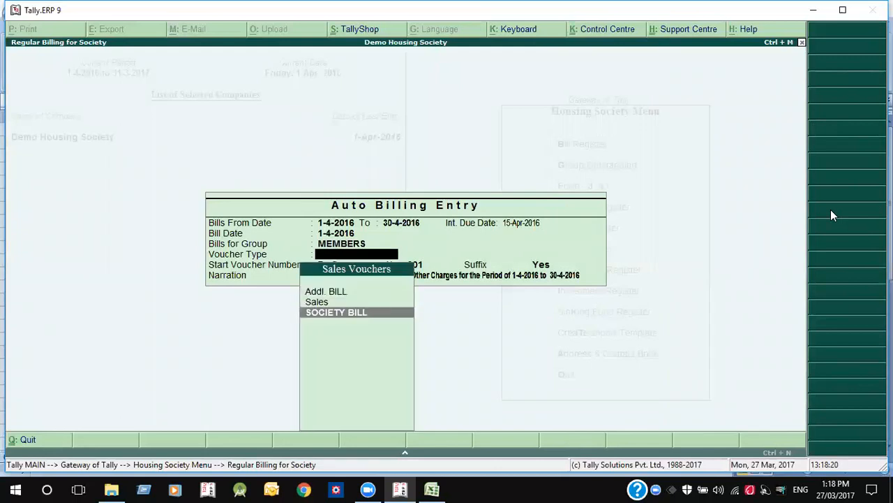
pyautogui.press('Return')
pyautogui.press('Return')
pyautogui.press('Return')
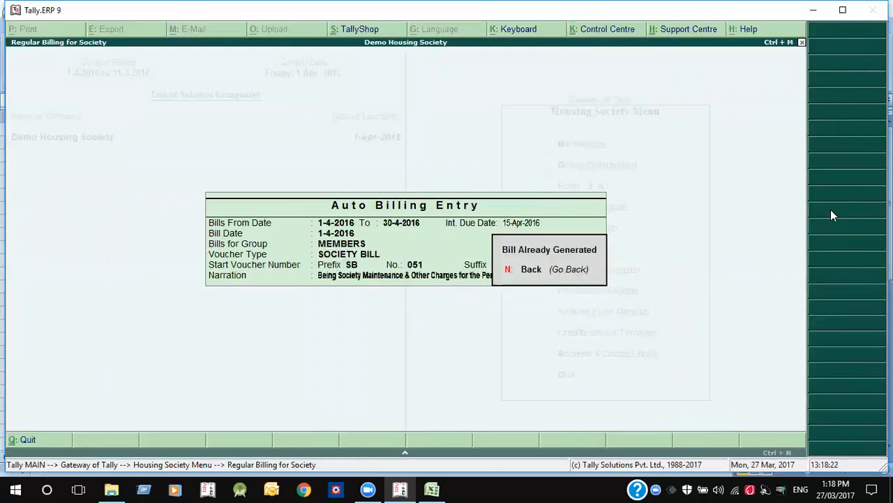
pyautogui.click(574, 282)
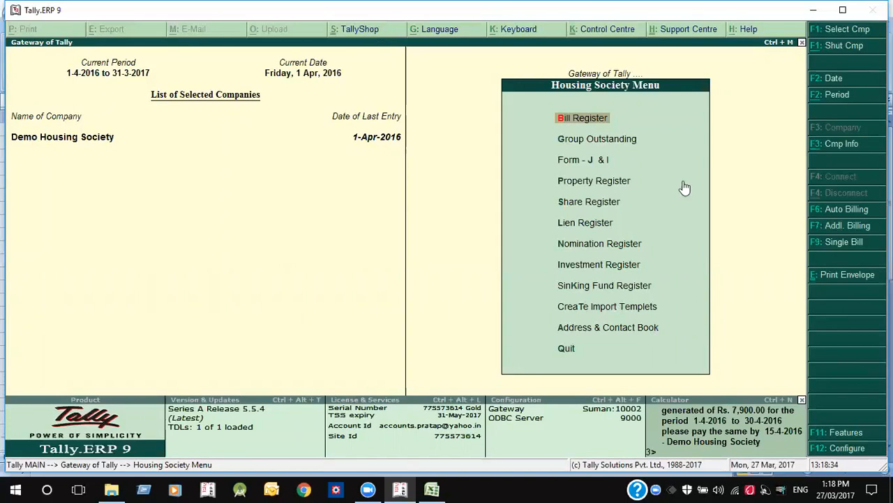
# - Open the Single Bill and Additional Billing entry forms and quit both without entering anything
pyautogui.click(834, 244)
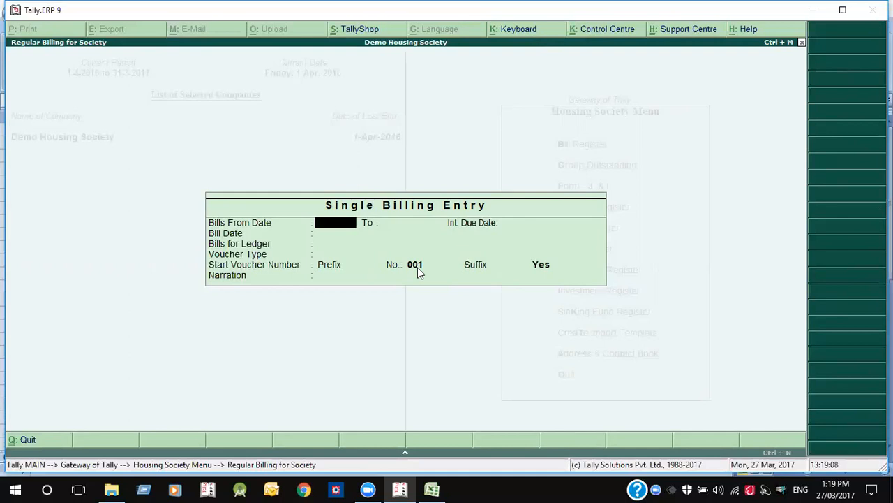
pyautogui.press('Escape')
pyautogui.press('Return')
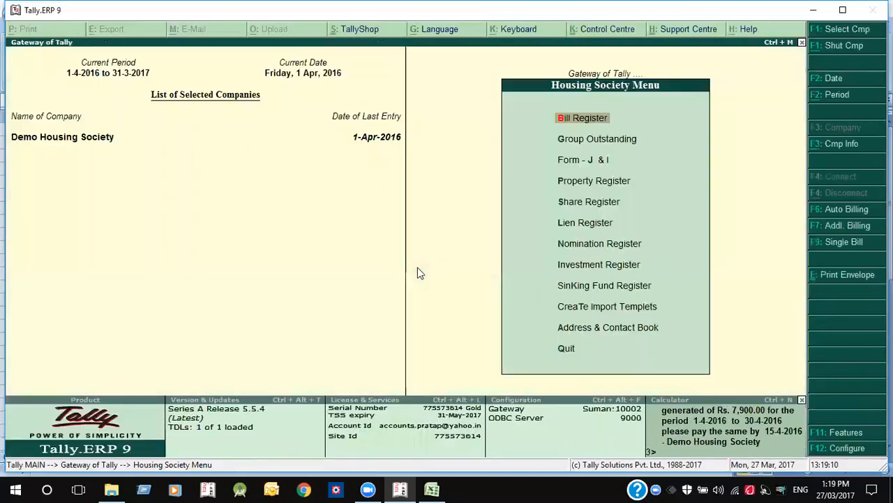
pyautogui.click(824, 225)
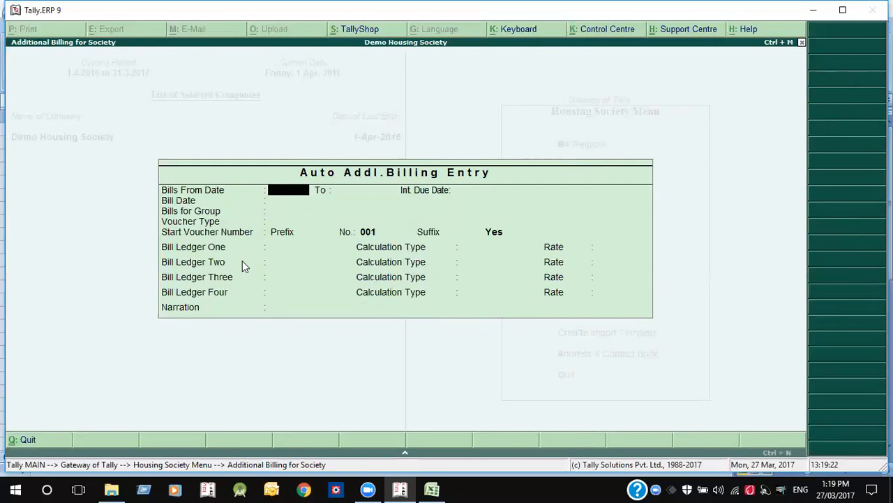
pyautogui.press('Escape')
pyautogui.press('Return')
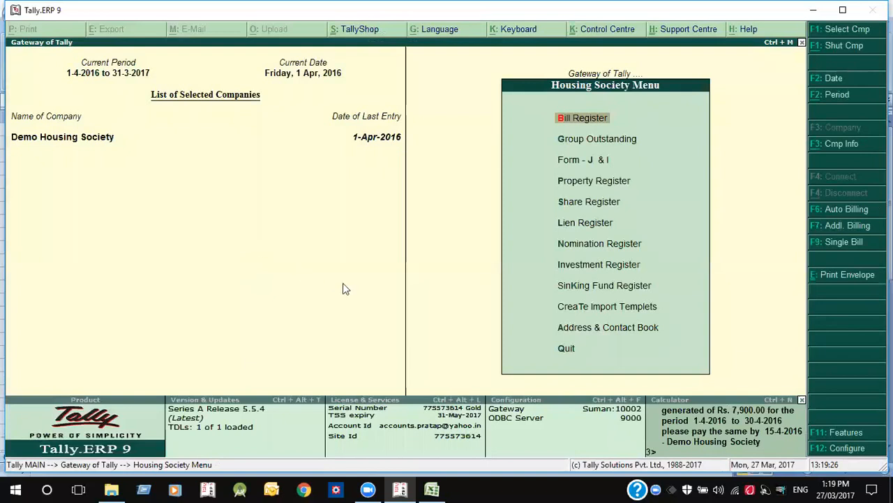
# - Open the Form J member list and preview Form I for the first member
pyautogui.press('Down')
pyautogui.press('Down')
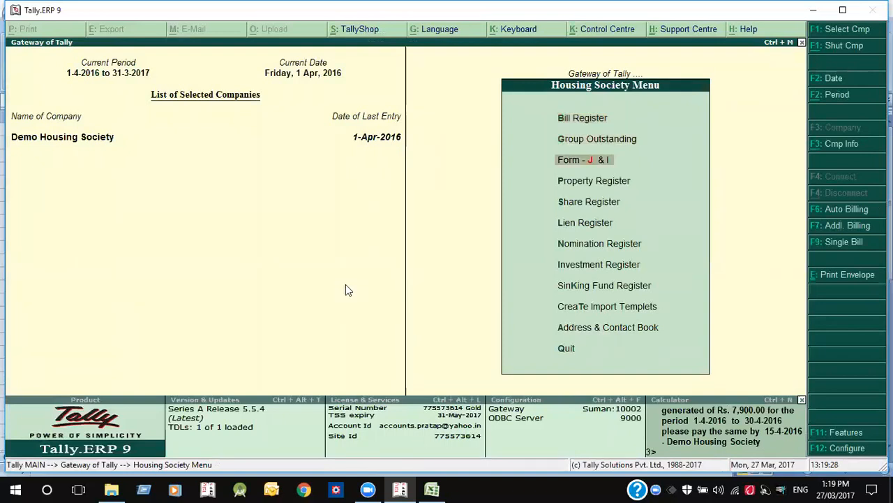
pyautogui.press('Return')
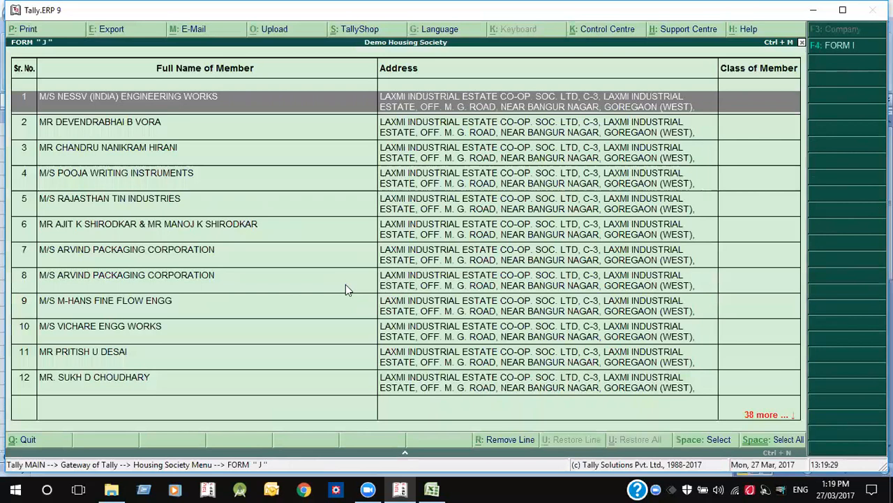
pyautogui.click(836, 47)
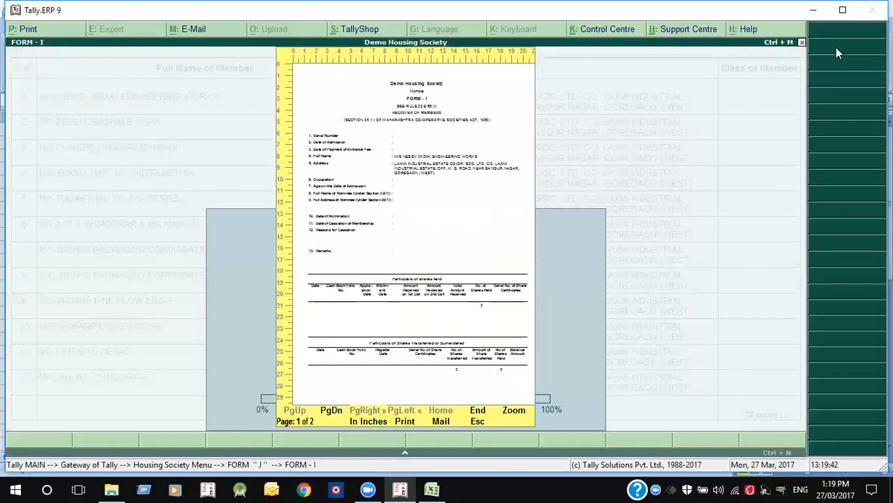
pyautogui.press('Escape')
pyautogui.press('Escape')
pyautogui.press('Escape')
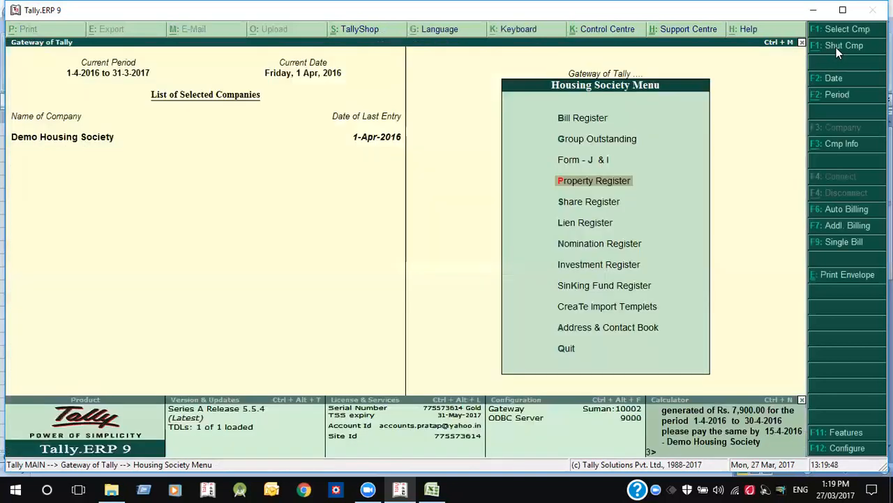
# - View the Share, Lien, Investment and Sinking Fund registers in turn
pyautogui.press('s')
pyautogui.press('Escape')
pyautogui.press('Down')
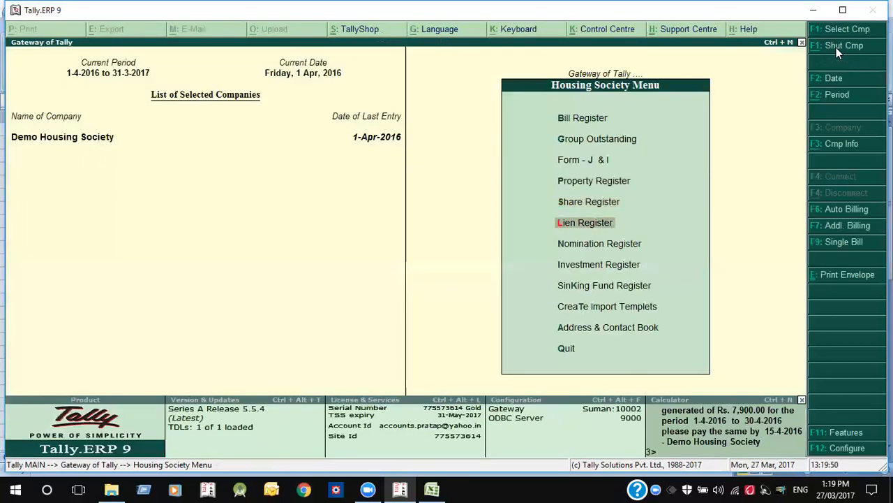
pyautogui.press('Return')
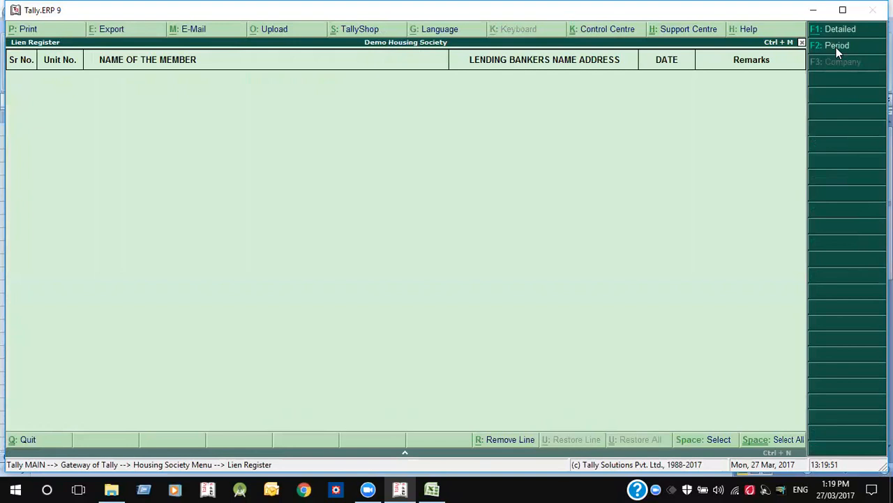
pyautogui.press('Escape')
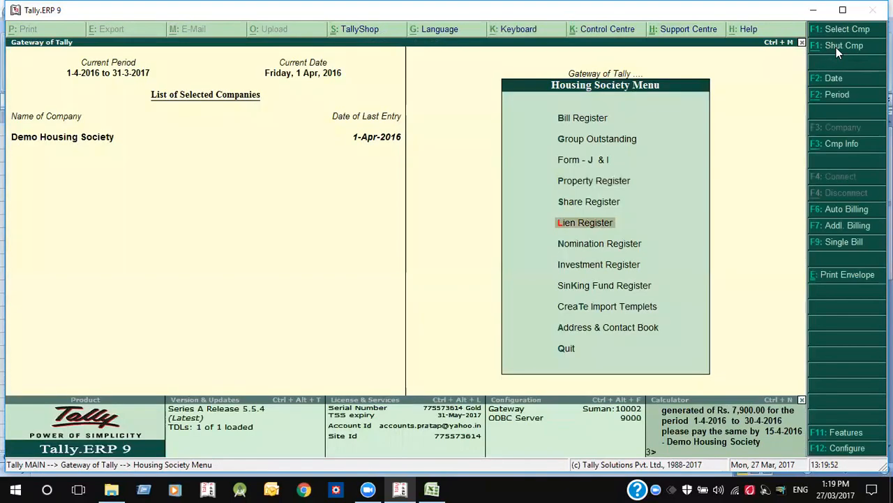
pyautogui.press('Down')
pyautogui.press('Down')
pyautogui.press('Return')
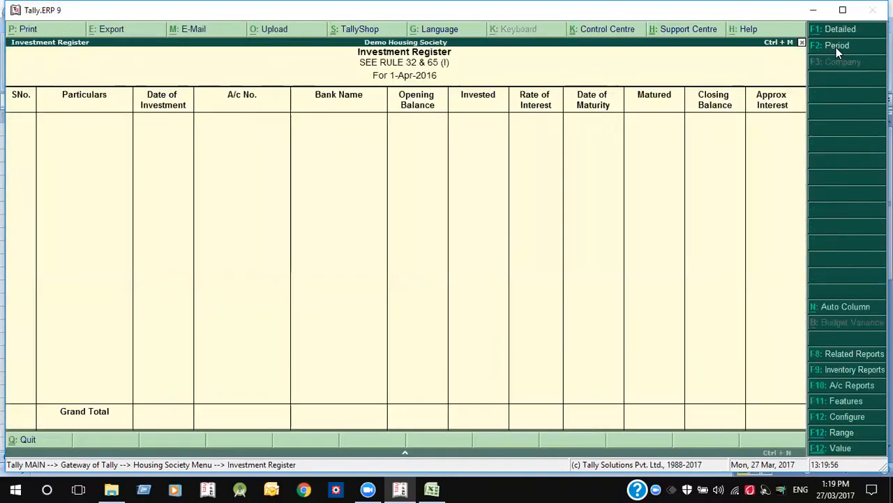
pyautogui.press('Escape')
pyautogui.press('Down')
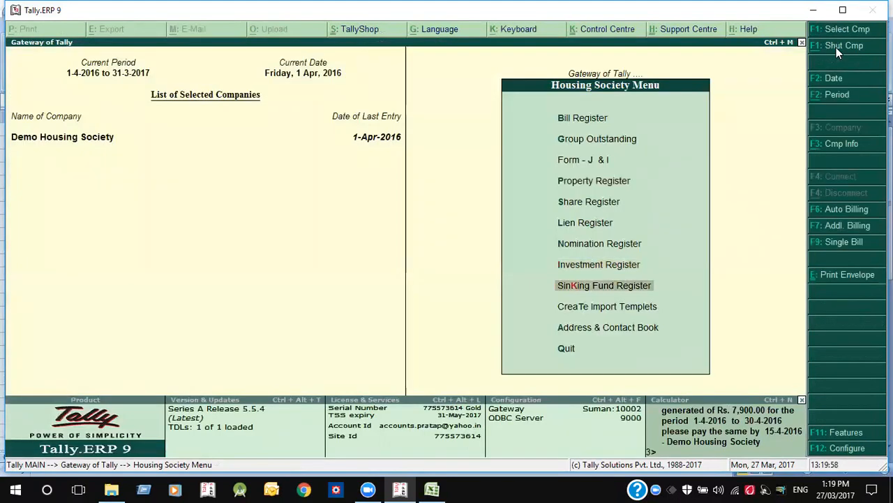
pyautogui.press('Return')
pyautogui.press('Escape')
# - Browse the Receipt and Journal import templates, then leave the Housing Society Menu
pyautogui.press('Down')
pyautogui.press('Down')
pyautogui.press('Up')
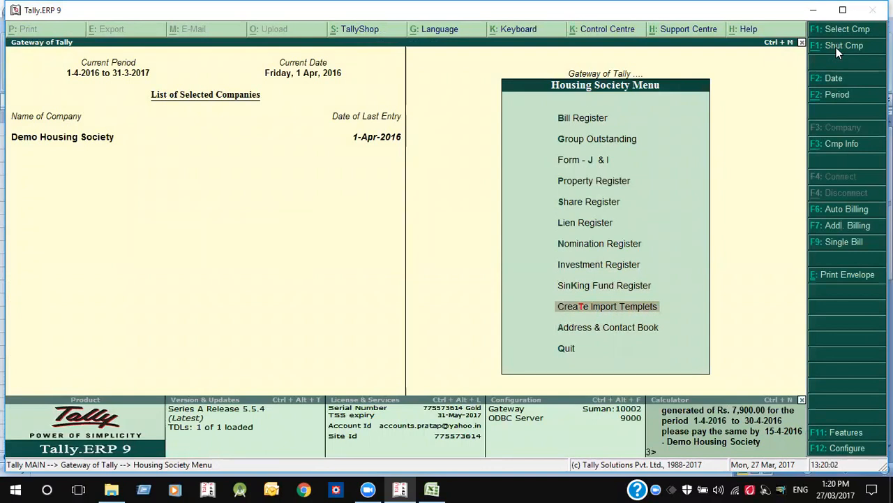
pyautogui.press('Return')
pyautogui.press('Down')
pyautogui.press('Down')
pyautogui.press('Down')
pyautogui.press('Down')
pyautogui.press('Up')
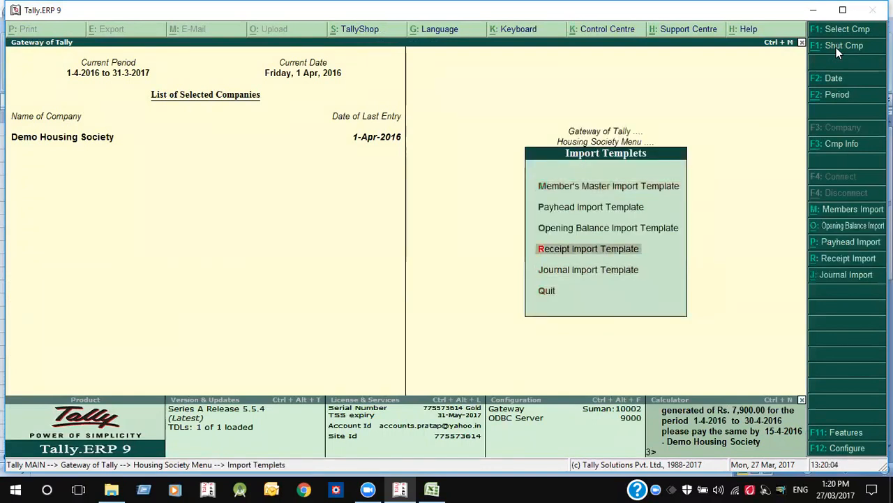
pyautogui.press('Down')
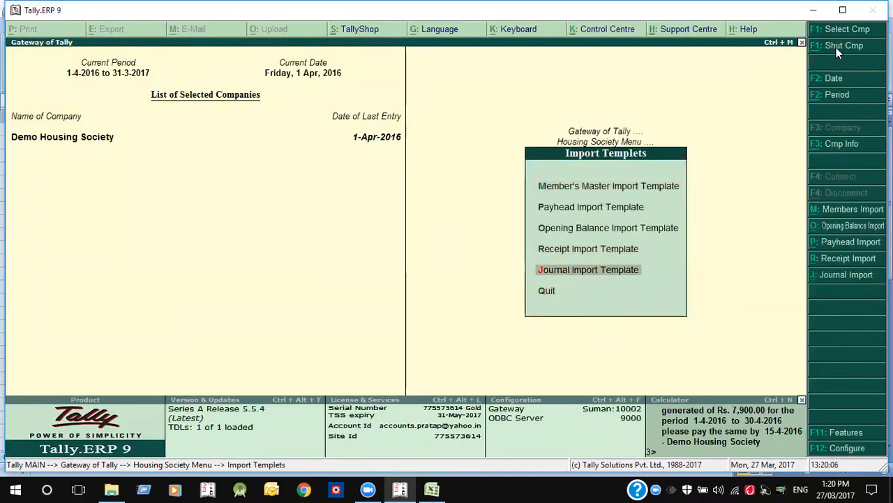
pyautogui.press('Escape')
pyautogui.press('Up')
pyautogui.press('Up')
pyautogui.press('Up')
pyautogui.press('Up')
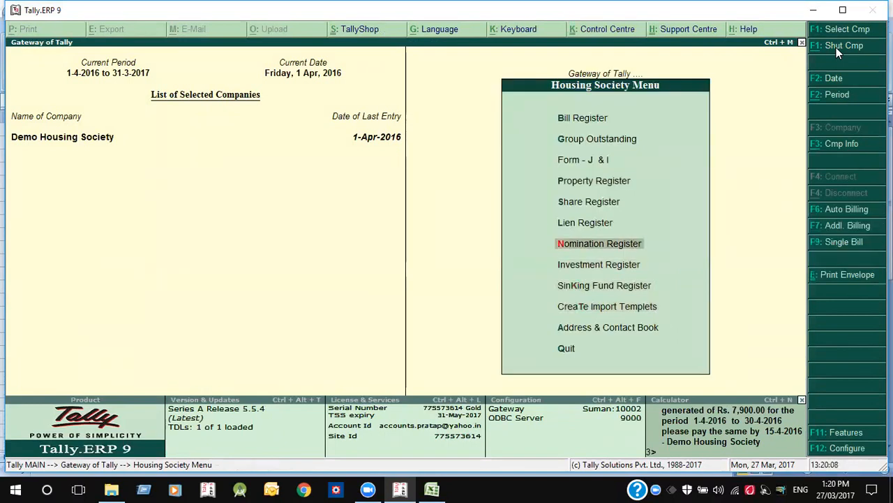
pyautogui.press('Escape')
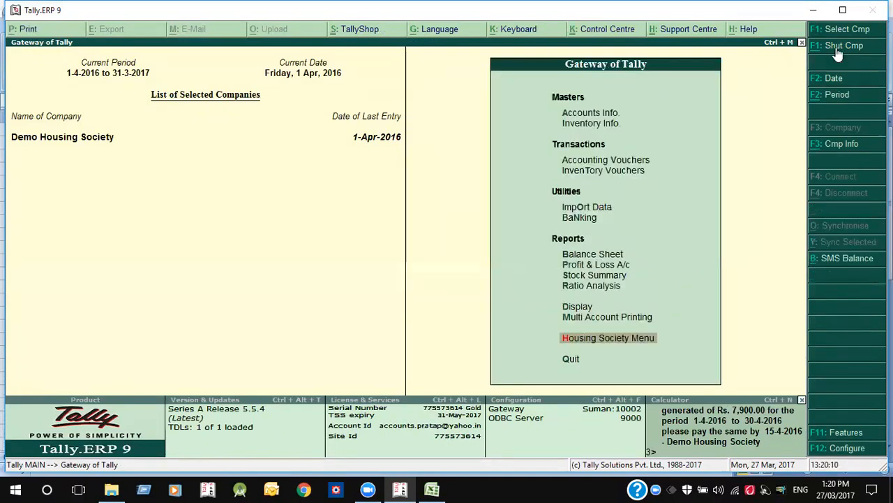
# - Open member G-03's ledger for alteration
pyautogui.press('a')
pyautogui.press('l')
pyautogui.press('a')
pyautogui.press('Return')
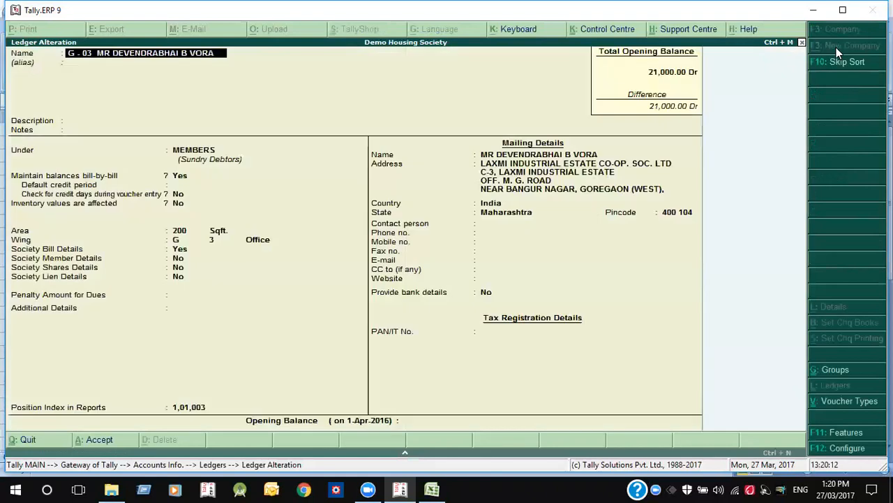
pyautogui.click(179, 259)
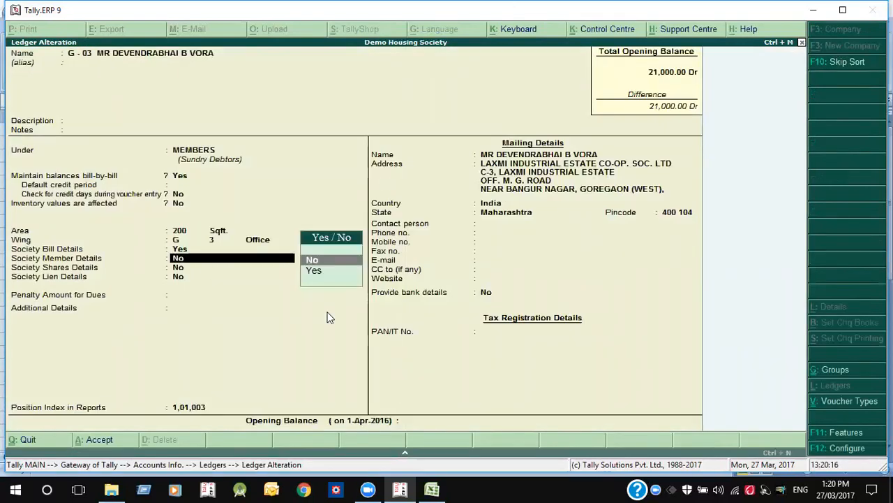
pyautogui.press('y')
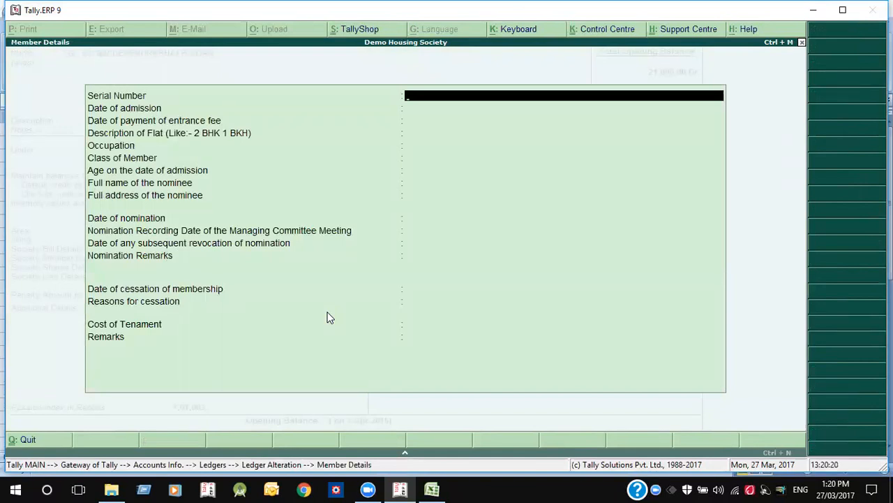
pyautogui.press('Escape')
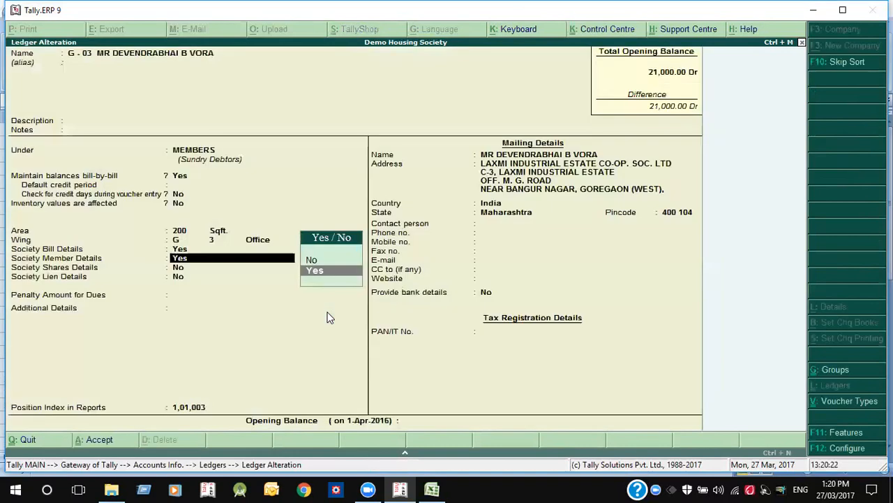
pyautogui.press('Return')
pyautogui.press('Escape')
pyautogui.press('Up')
pyautogui.press('Return')
pyautogui.press('Return')
pyautogui.press('Down')
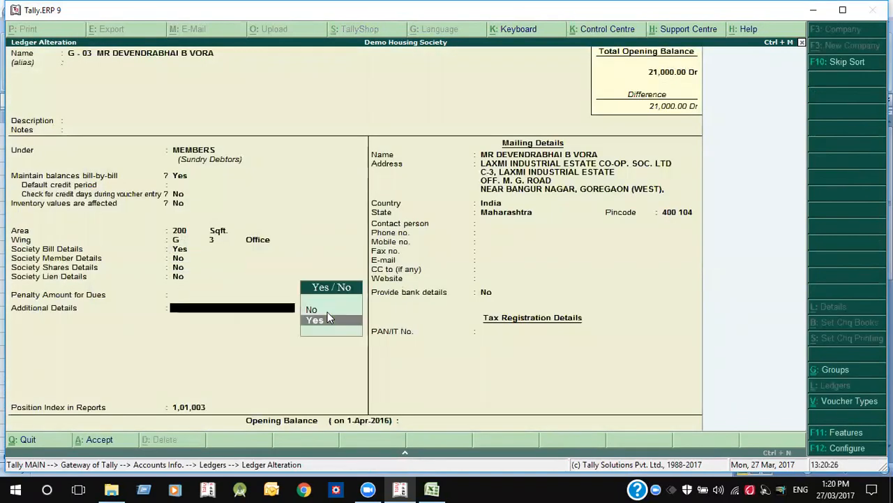
pyautogui.press('Return')
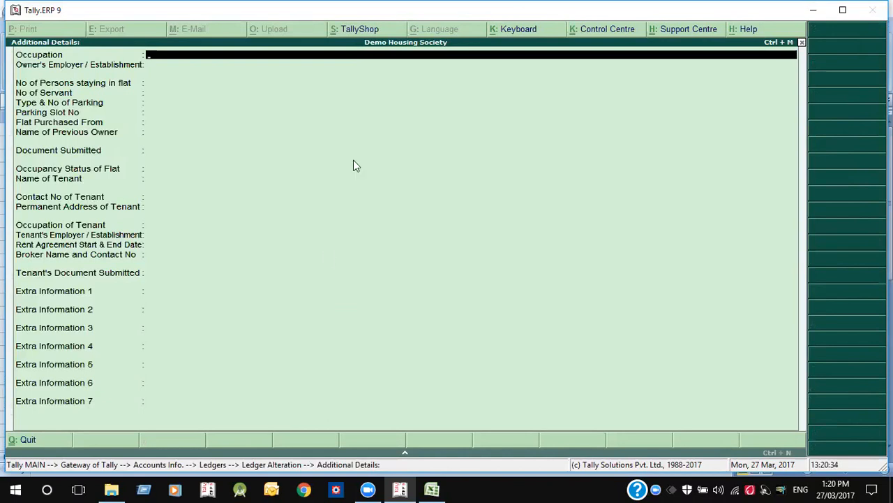
pyautogui.press('Escape')
pyautogui.press('Escape')
pyautogui.press('Escape')
pyautogui.press('Escape')
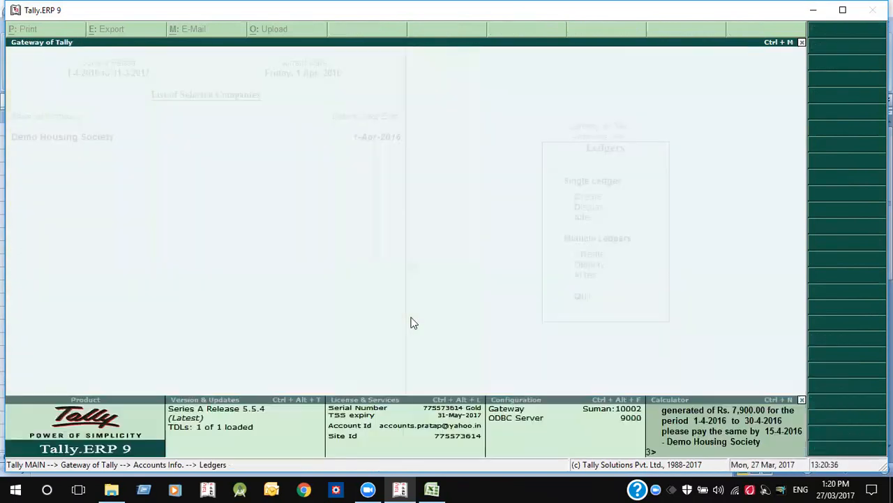
pyautogui.press('Escape')
pyautogui.press('Up')
pyautogui.press('Up')
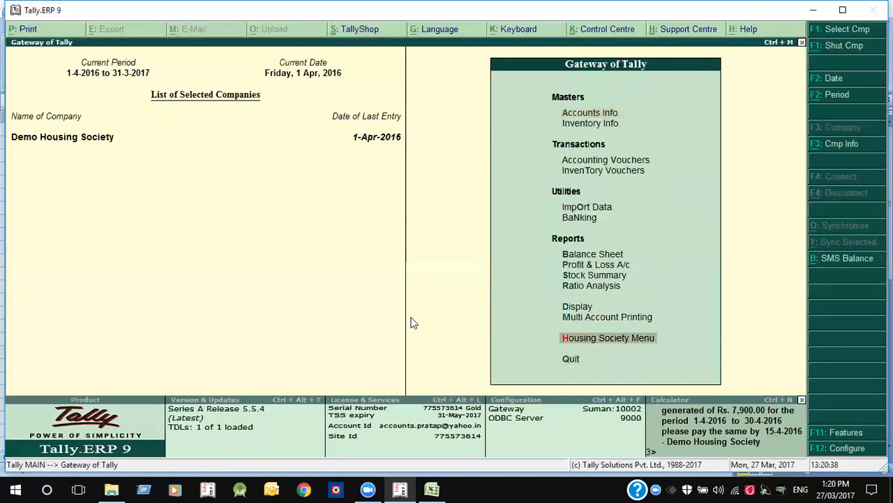
pyautogui.press('Return')
pyautogui.press('Up')
pyautogui.press('Up')
pyautogui.press('Return')
pyautogui.press('Return')
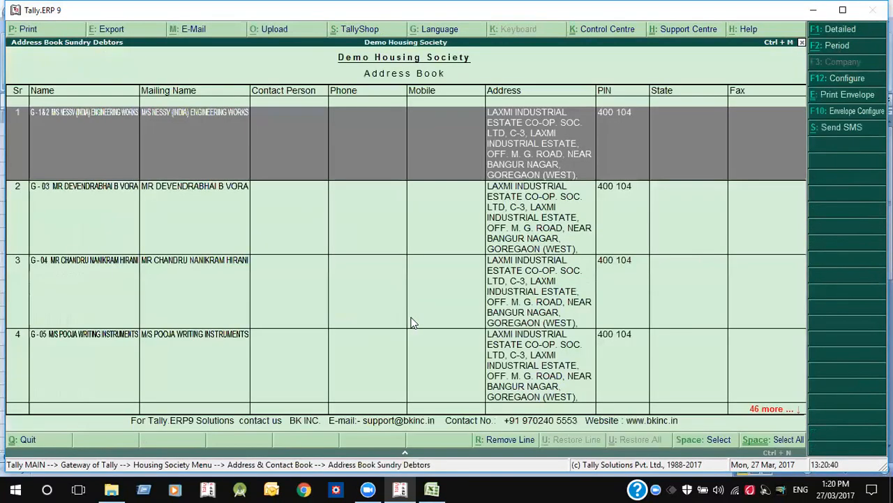
# - Export the Sundry Debtors address book of Demo Housing Society to an Excel sheet
pyautogui.click(116, 29)
pyautogui.press('Return')
pyautogui.press('Return')
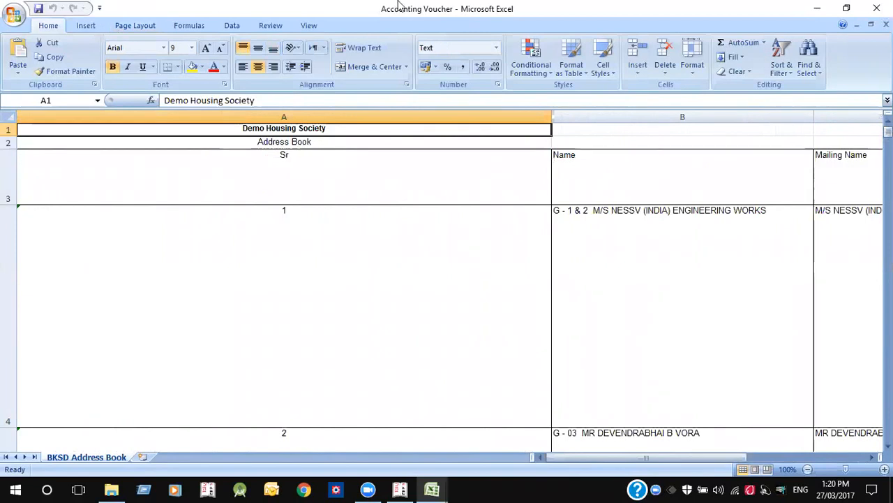
# - Switch back from Excel to Tally and return to the Gateway of Tally
pyautogui.hotkey('alt', 'Tab')
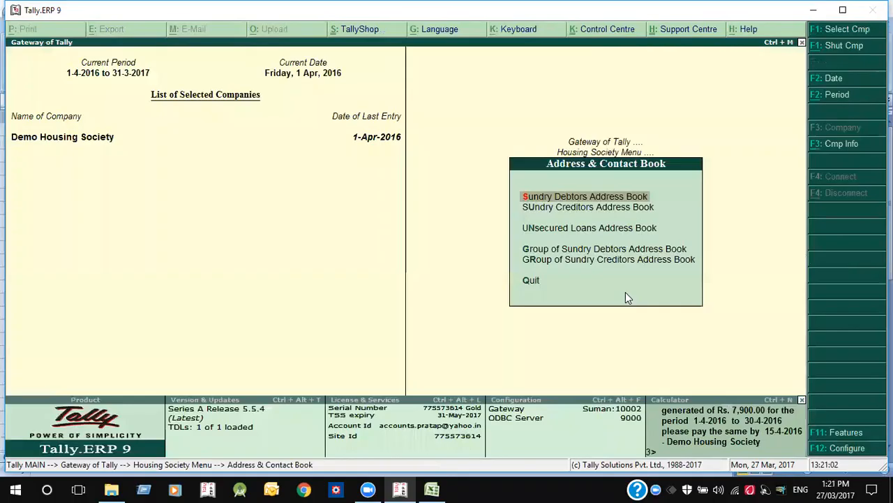
pyautogui.press('Escape')
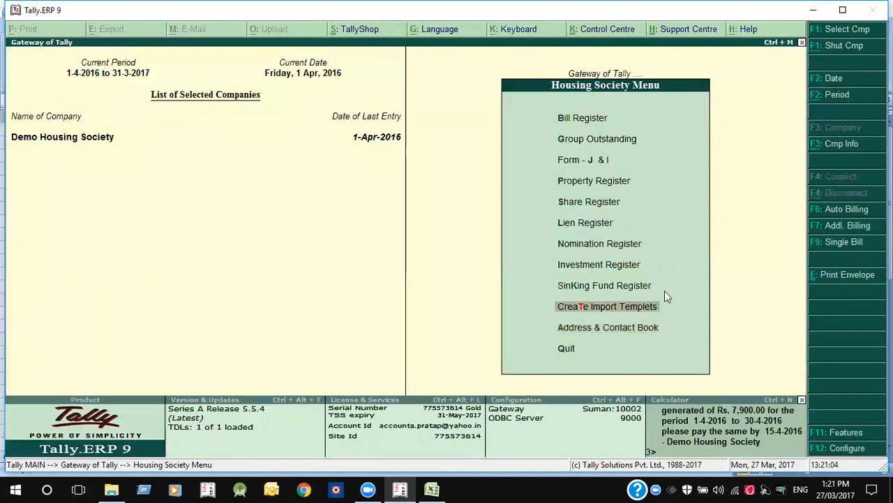
pyautogui.press('Escape')
pyautogui.press('v')
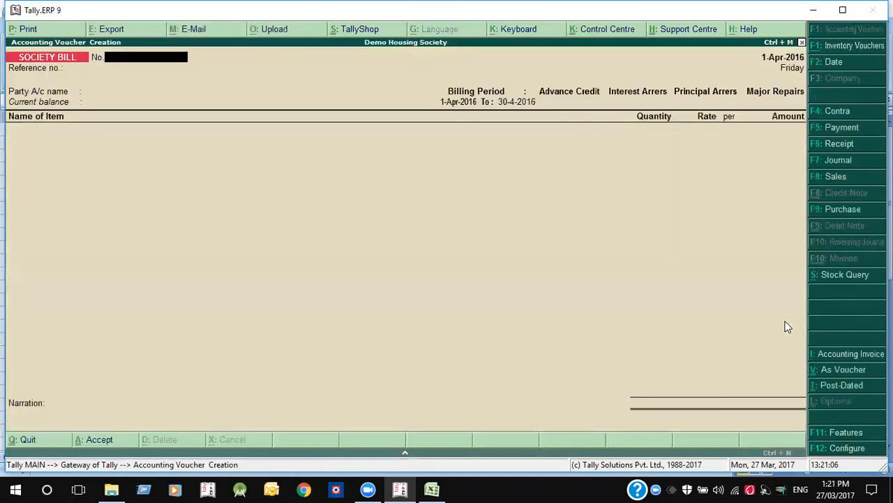
pyautogui.press('Escape')
# - Set the Receipt voucher type to print the voucher and formal receipt after saving, then start a Receipt
pyautogui.press('a')
pyautogui.press('v')
pyautogui.press('Return')
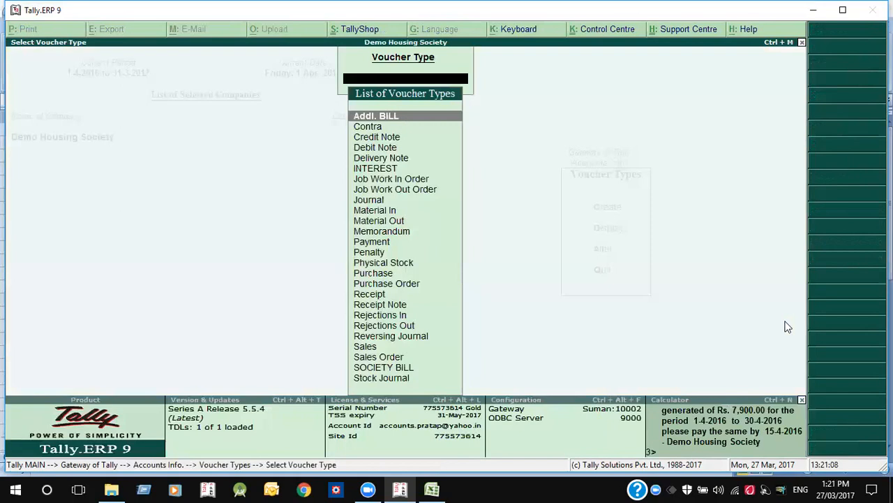
pyautogui.write('so')
pyautogui.press('BackSpace')
pyautogui.press('BackSpace')
pyautogui.write('re')
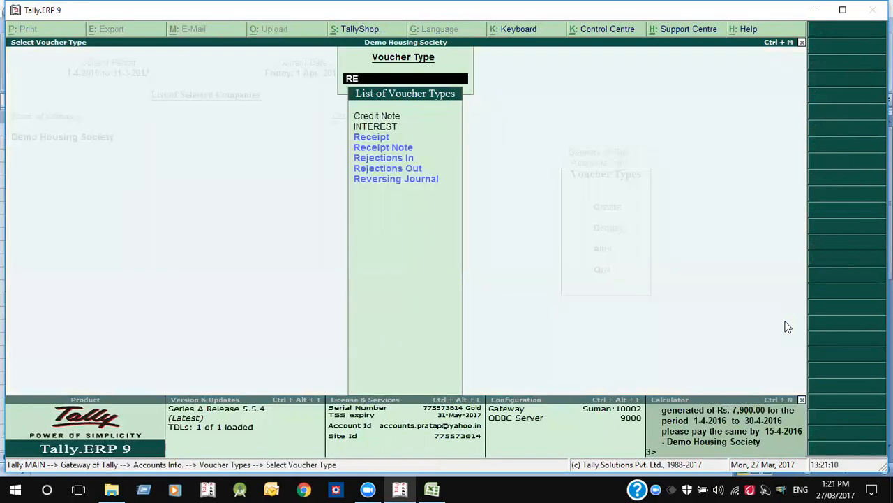
pyautogui.press('Return')
pyautogui.press('Return')
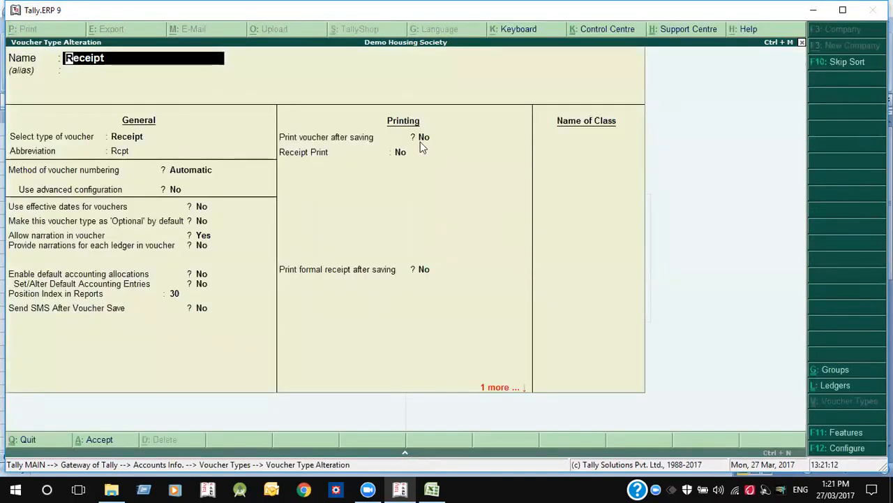
pyautogui.press('y')
pyautogui.press('y')
pyautogui.press('y')
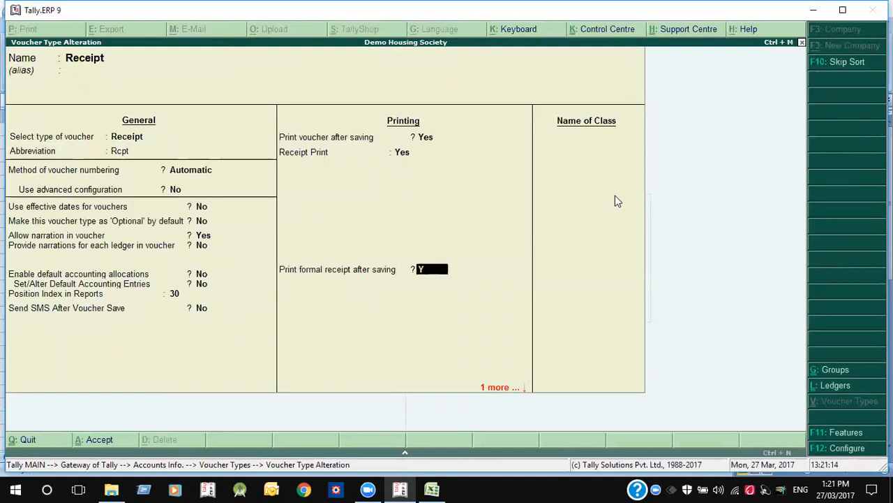
pyautogui.press('y')
pyautogui.press('Escape')
pyautogui.press('Escape')
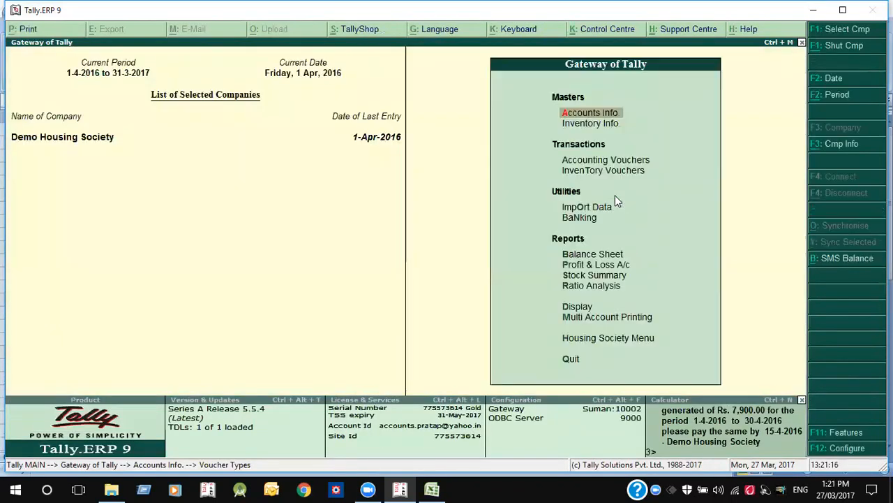
pyautogui.press('v')
pyautogui.press('F6')
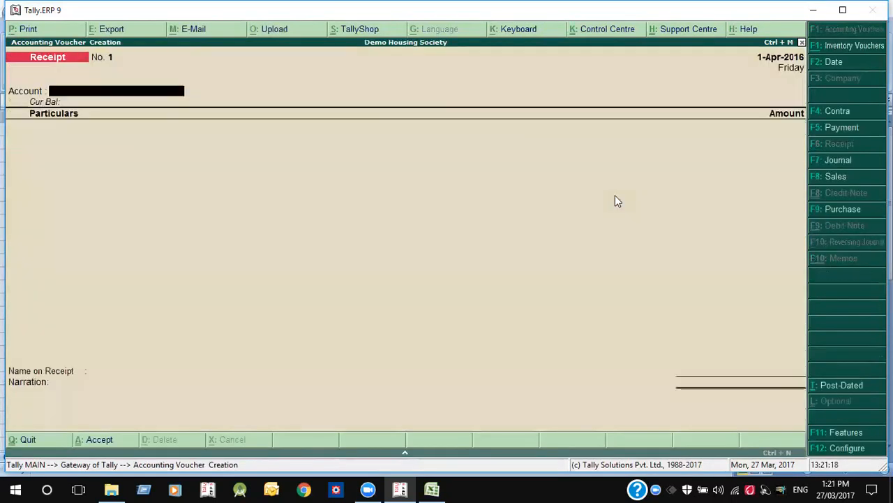
# - Receive 4100 from G-05 into HDFC BANK LTD against SB/004/16-17, cheque 232323 on Vijaya Bank
pyautogui.write('hd')
pyautogui.press('Return')
pyautogui.press('Down')
pyautogui.press('Down')
pyautogui.press('Return')
pyautogui.write('4100')
pyautogui.press('Return')
pyautogui.press('Return')
pyautogui.press('Return')
pyautogui.press('Return')
pyautogui.press('Return')
pyautogui.press('Return')
pyautogui.press('Return')
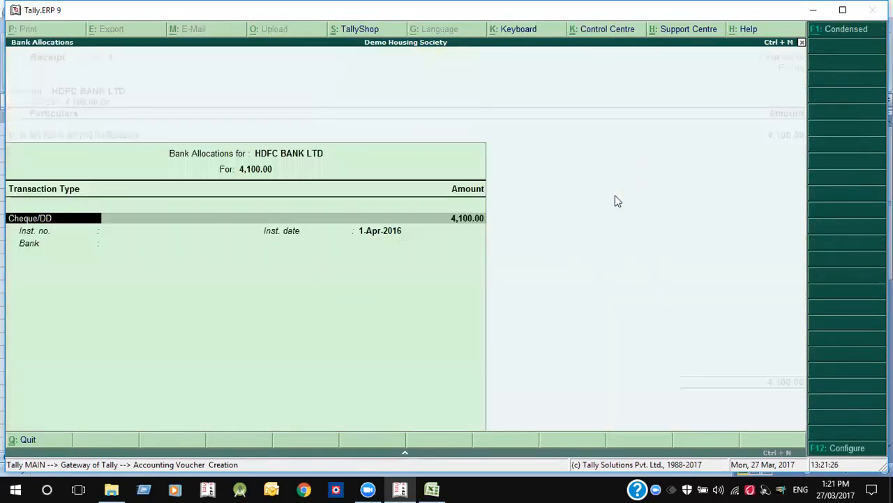
pyautogui.press('Return')
pyautogui.write('232323')
pyautogui.press('Return')
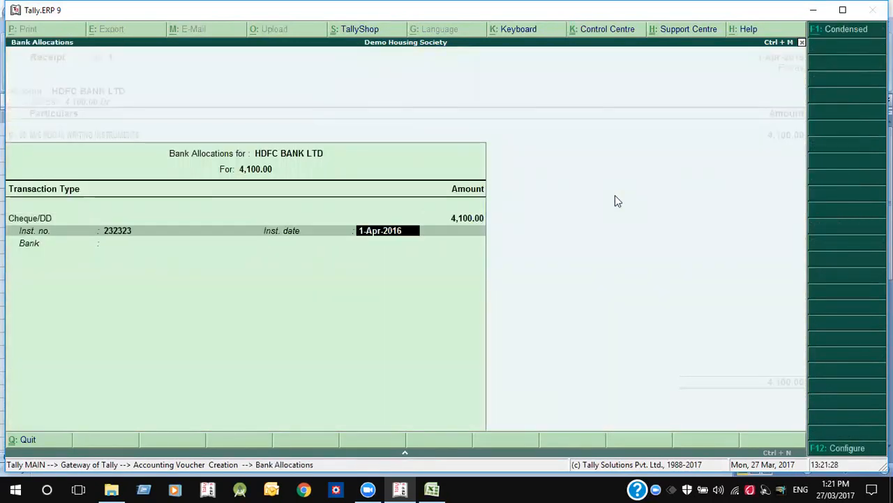
pyautogui.press('Return')
pyautogui.write('VIJ')
pyautogui.press('Return')
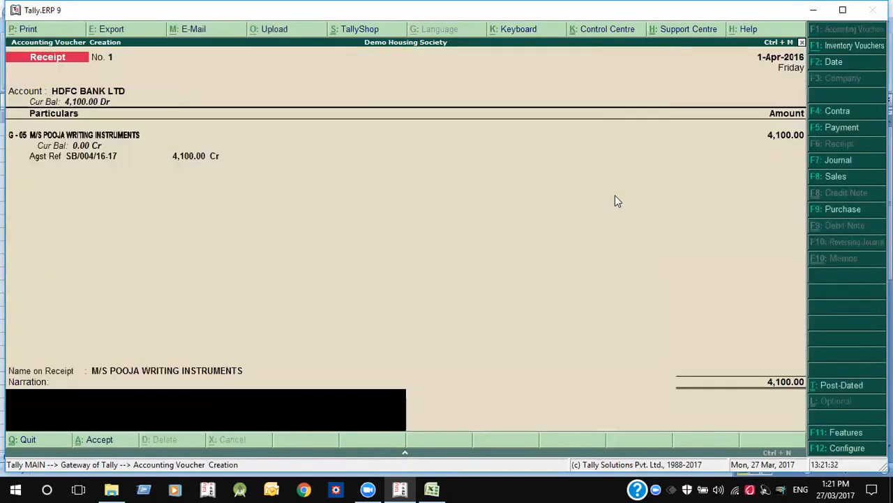
pyautogui.press('Return')
pyautogui.press('Return')
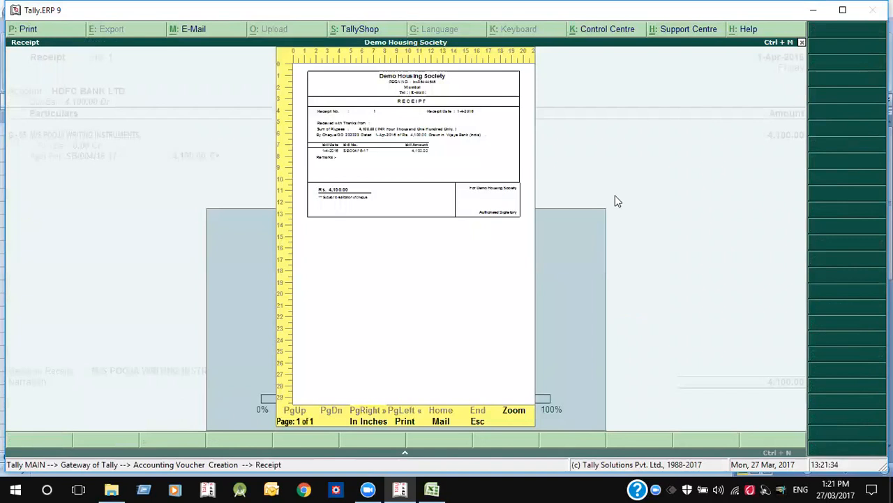
# - Zoom the receipt print preview in and out, close it, and reopen Receipt No. 1
pyautogui.hotkey('alt', 'z')
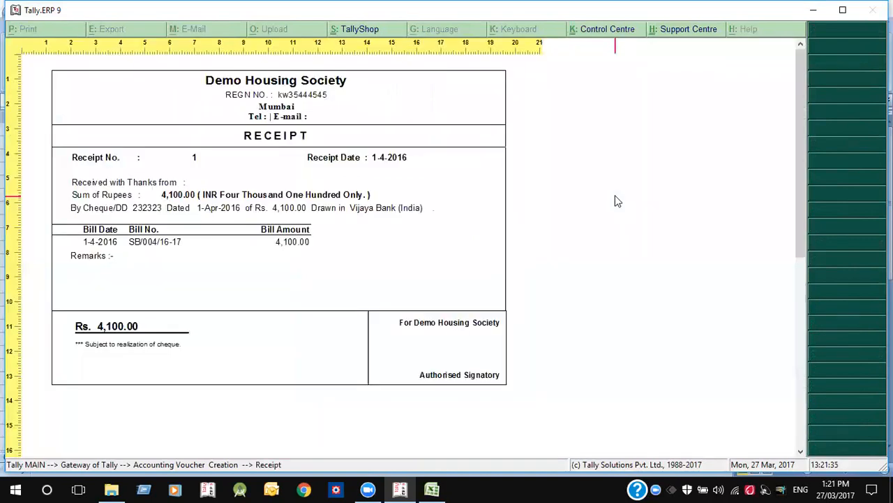
pyautogui.click(543, 398)
pyautogui.press('Escape')
pyautogui.press('pageup')
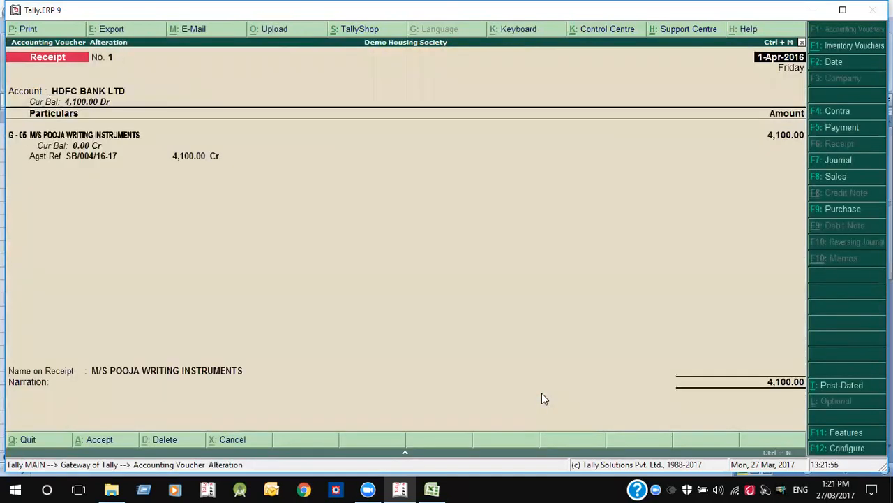
# - Start a new HDFC BANK LTD receipt of 8,000 from member G-1 & 2 against bill SB/001/16-17
pyautogui.press('Escape')
pyautogui.write('y')
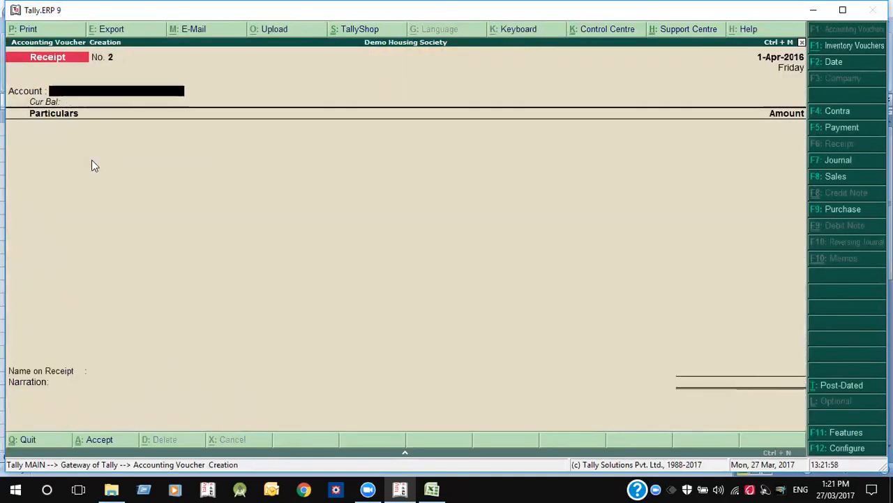
pyautogui.write('HD')
pyautogui.press('Return')
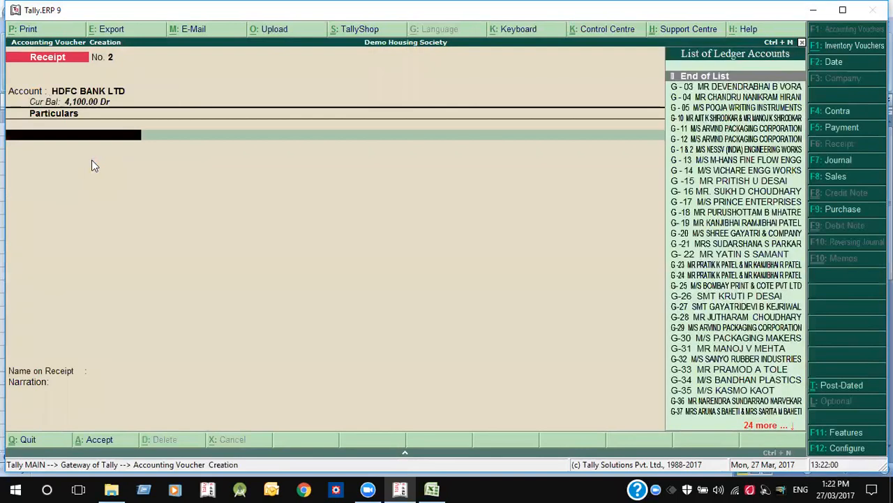
pyautogui.press('Return')
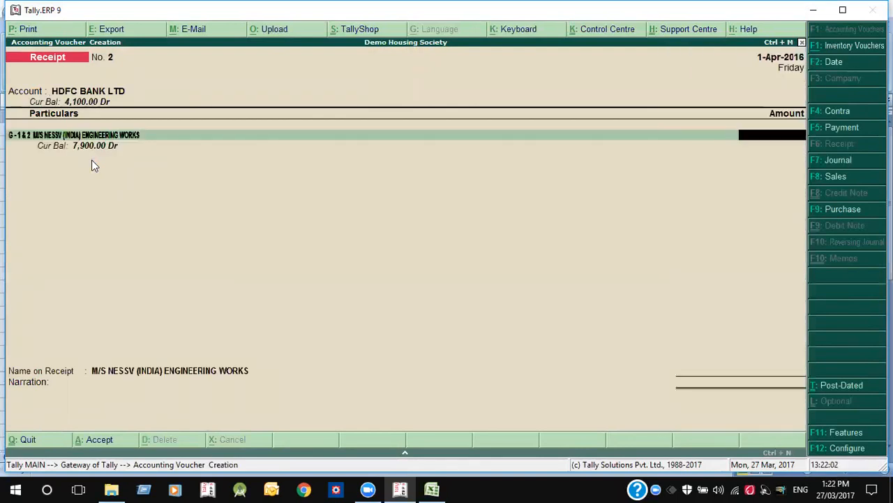
pyautogui.write('8,0')
pyautogui.write('000')
pyautogui.press('Return')
pyautogui.press('Return')
pyautogui.press('Return')
pyautogui.press('Return')
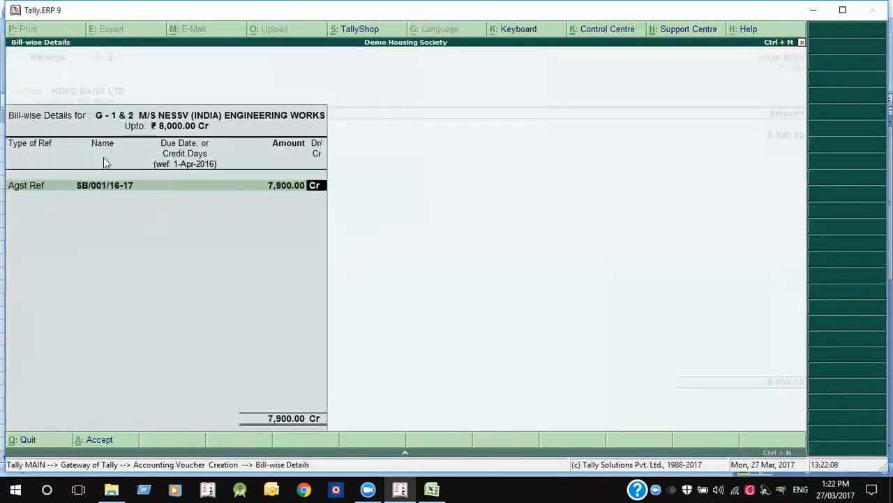
pyautogui.press('Return')
# - Put the remaining 100.00 of the receipt as an Advance under reference ADV
pyautogui.press('Return')
pyautogui.press('BackSpace')
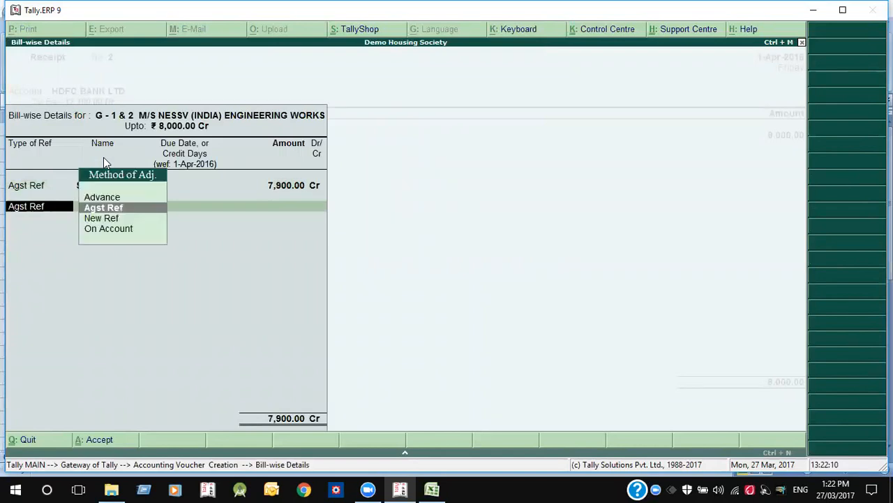
pyautogui.press('Down')
pyautogui.press('Up')
pyautogui.press('Up')
pyautogui.press('Return')
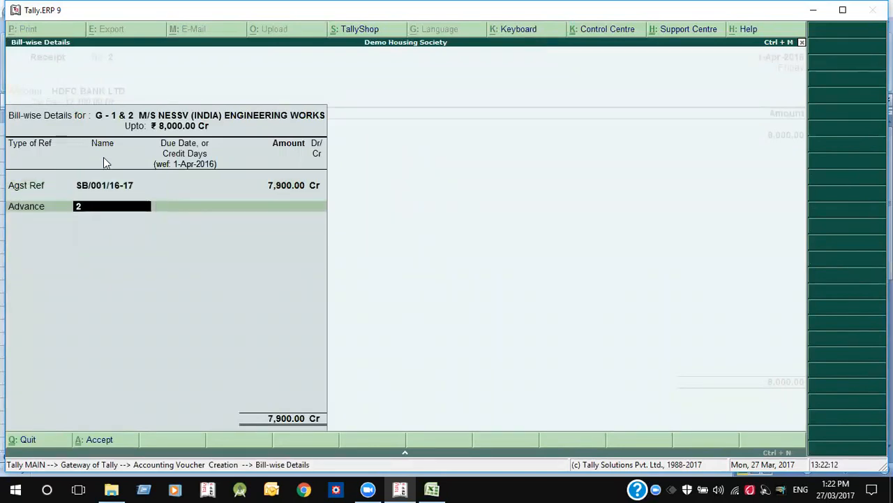
pyautogui.write('ADV')
pyautogui.press('Return')
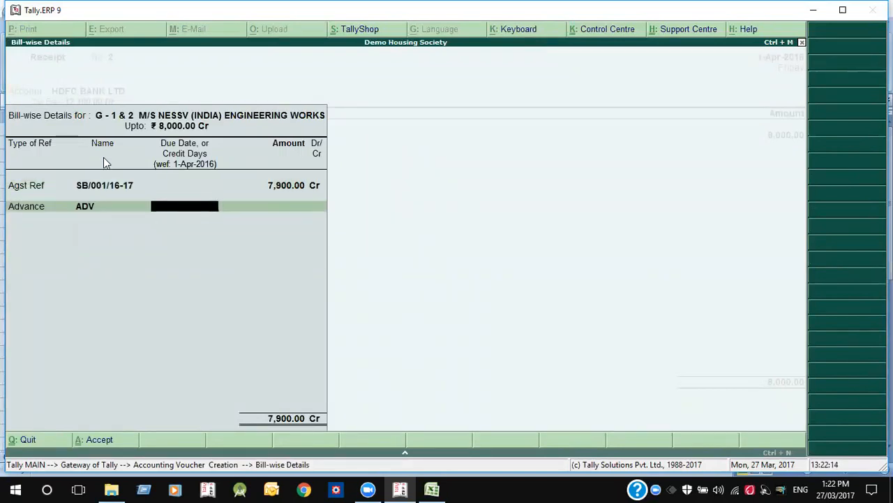
pyautogui.press('Return')
pyautogui.press('Return')
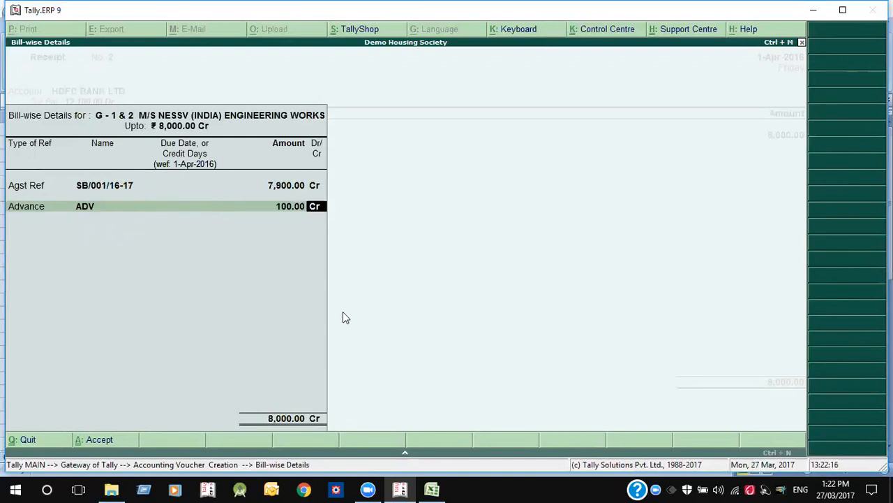
pyautogui.press('Return')
# - Enter cheque number 232344 with Vijaya Bank, then save and print the receipt
pyautogui.press('Return')
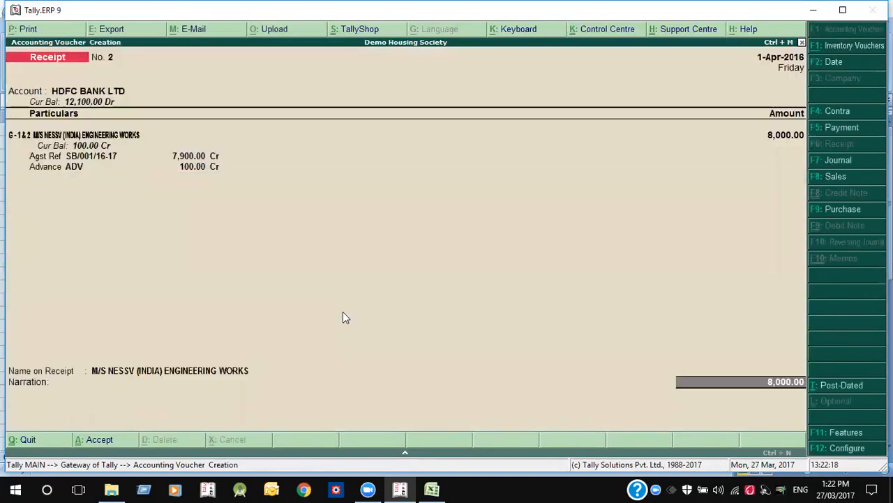
pyautogui.press('Return')
pyautogui.write('232344')
pyautogui.press('Return')
pyautogui.press('Return')
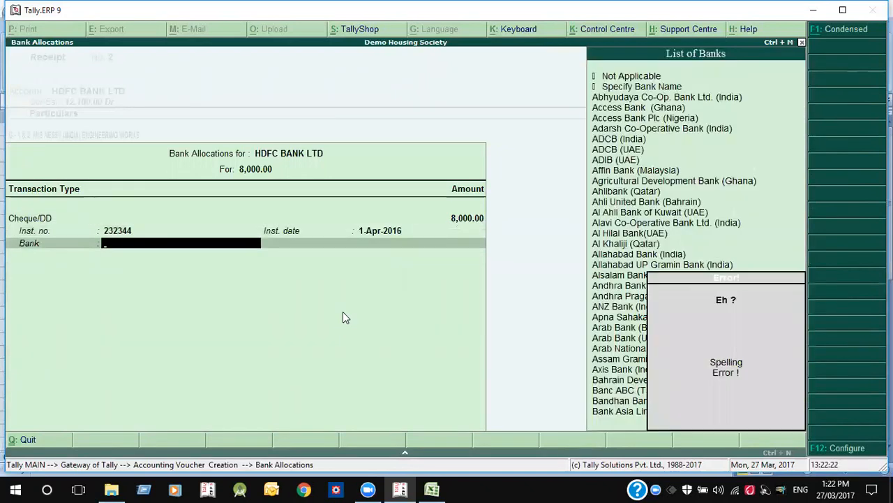
pyautogui.write('V')
pyautogui.press('Up')
pyautogui.press('Up')
pyautogui.press('Up')
pyautogui.press('Up')
pyautogui.press('Up')
pyautogui.press('Down')
pyautogui.press('Up')
pyautogui.press('Return')
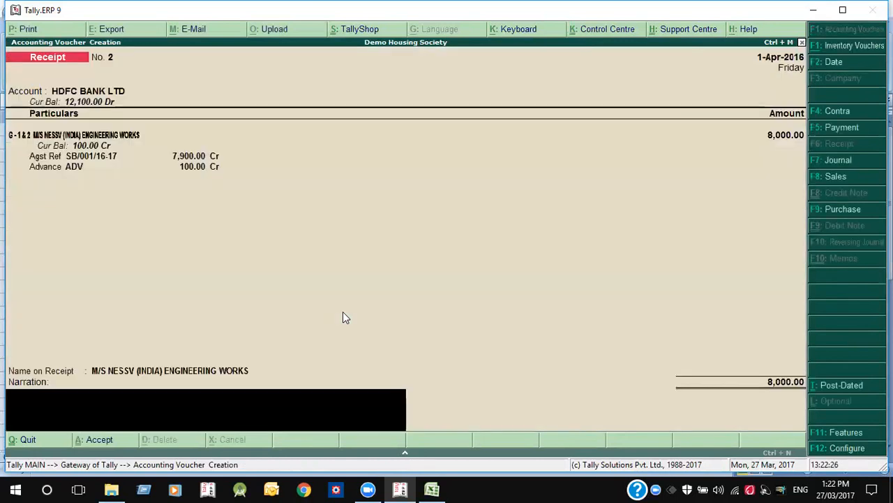
pyautogui.press('BackSpace')
pyautogui.press('Return')
pyautogui.press('Return')
pyautogui.press('Return')
pyautogui.press('Return')
pyautogui.press('Return')
pyautogui.press('Return')
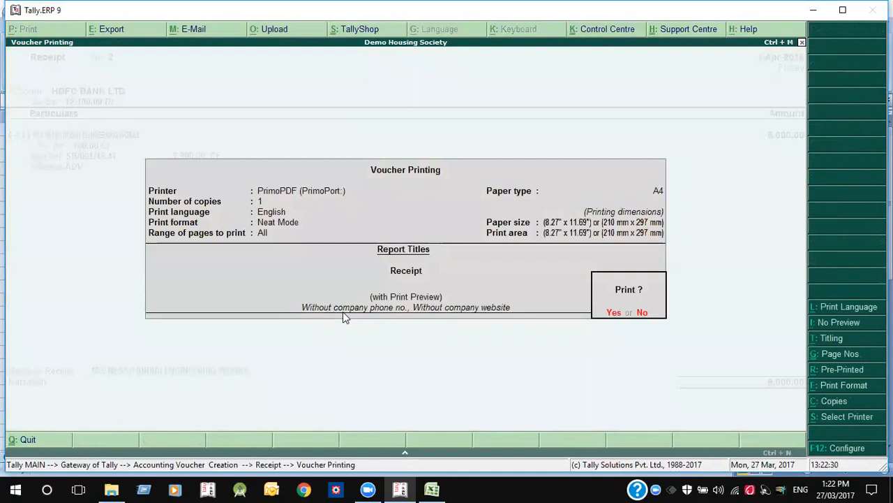
pyautogui.press('Return')
pyautogui.press('Return')
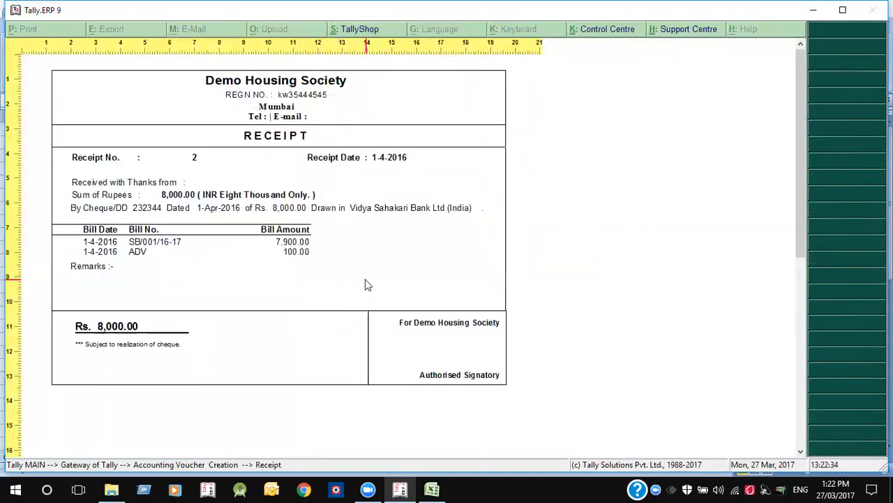
# - Close the receipt preview, return to Gateway of Tally and open the Housing Society Menu
pyautogui.press('Escape')
pyautogui.press('Escape')
pyautogui.press('Return')
pyautogui.press('Escape')
pyautogui.press('Escape')
pyautogui.press('Up')
pyautogui.press('Up')
pyautogui.press('Down')
pyautogui.press('Return')
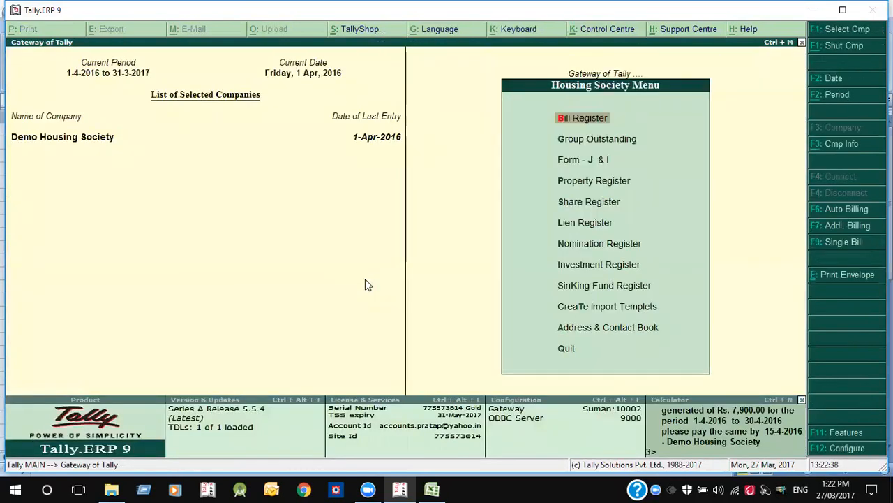
# - Auto-bill the MEMBERS group for 1-5-2016 to 31-5-2016 as SOCIETY BILL vouchers, 15-day due period
pyautogui.click(857, 208)
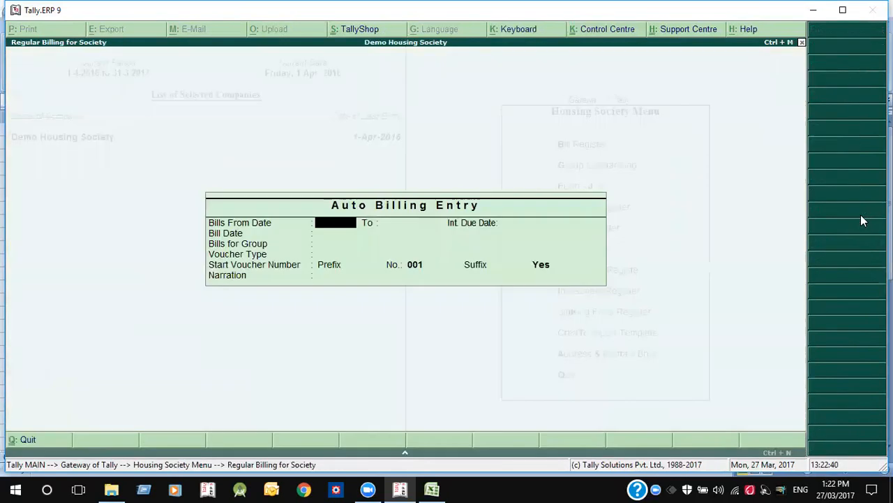
pyautogui.write('1-5')
pyautogui.press('Return')
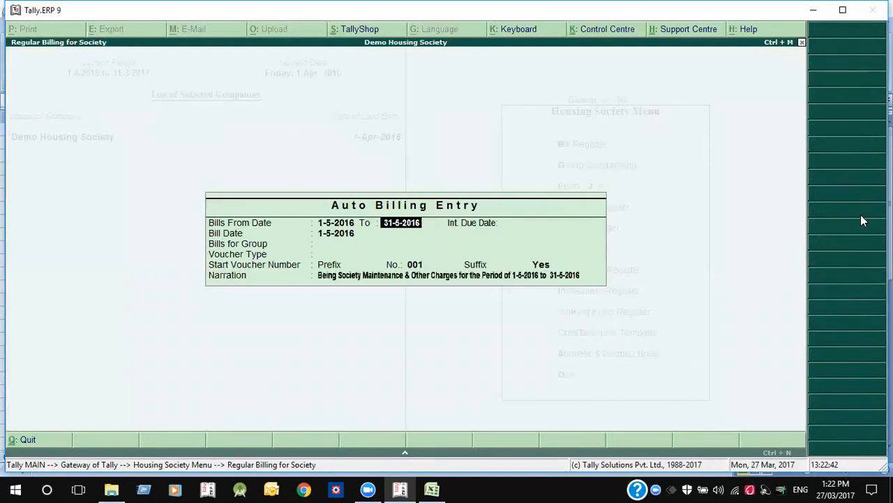
pyautogui.press('Return')
pyautogui.write('1-5')
pyautogui.press('Return')
pyautogui.press('Return')
pyautogui.press('Down')
pyautogui.press('Up')
pyautogui.press('Return')
pyautogui.press('Down')
pyautogui.press('Down')
pyautogui.press('Return')
pyautogui.press('Return')
pyautogui.press('Return')
pyautogui.press('Return')
pyautogui.press('Return')
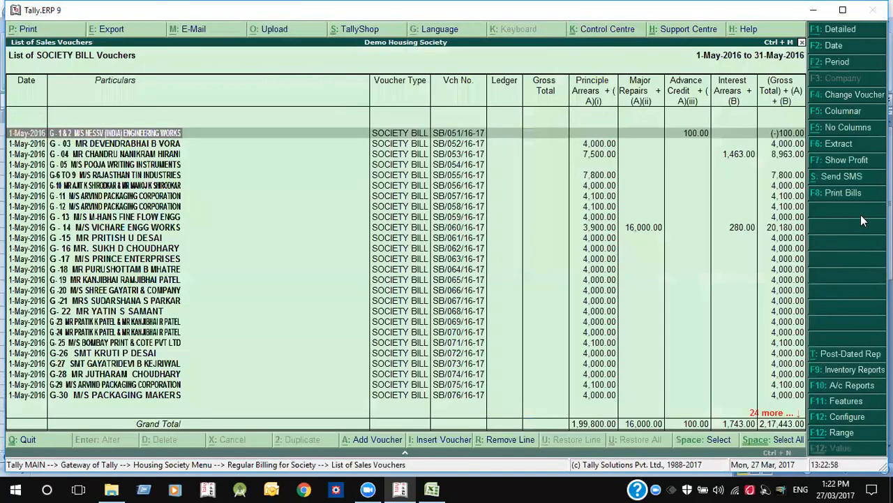
# - Show charge-wise columns in the May bill list and review the G-05 and G-04 amounts
pyautogui.hotkey('alt', 'F5')
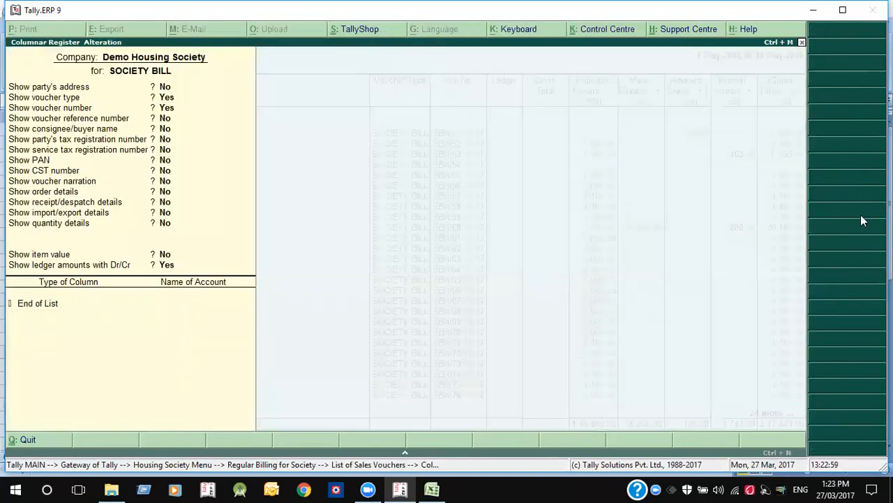
pyautogui.hotkey('ctrl', 'a')
pyautogui.press('Down')
pyautogui.press('Down')
pyautogui.press('Down')
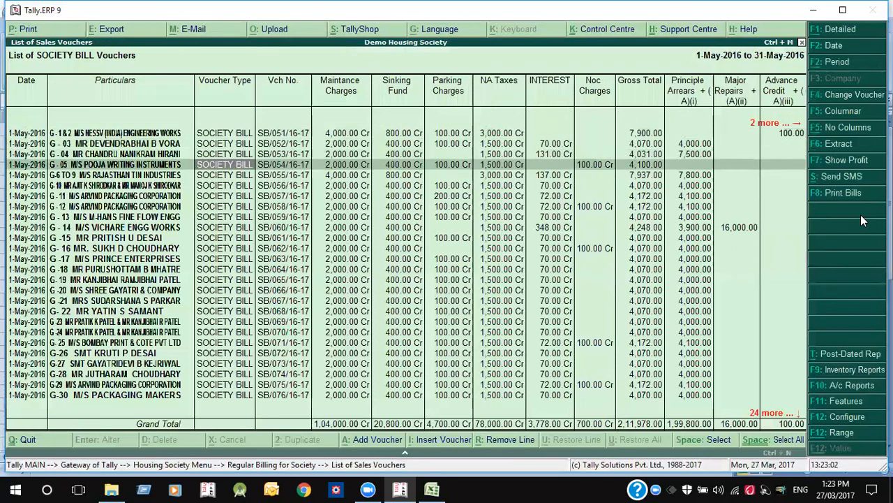
pyautogui.press('Right')
pyautogui.press('Up')
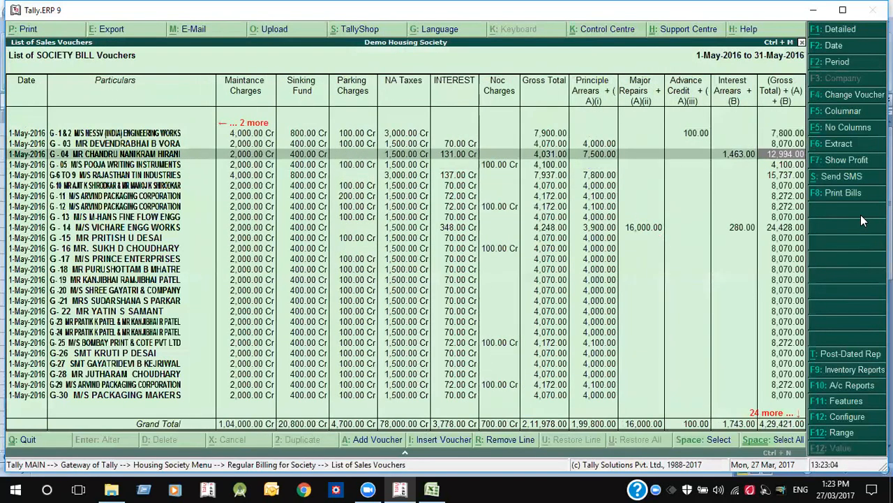
pyautogui.press('Left')
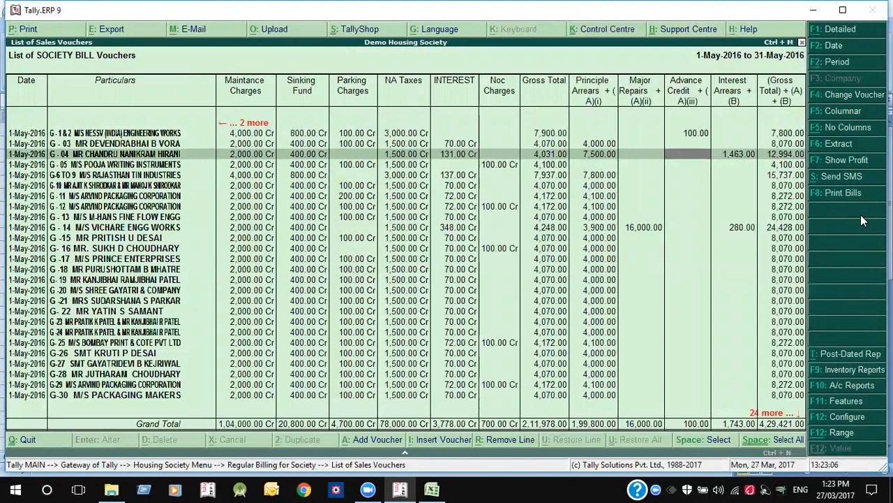
# - Select the G-1 & 2 bill and send it to Print Bills
pyautogui.press('Up')
pyautogui.press('Up')
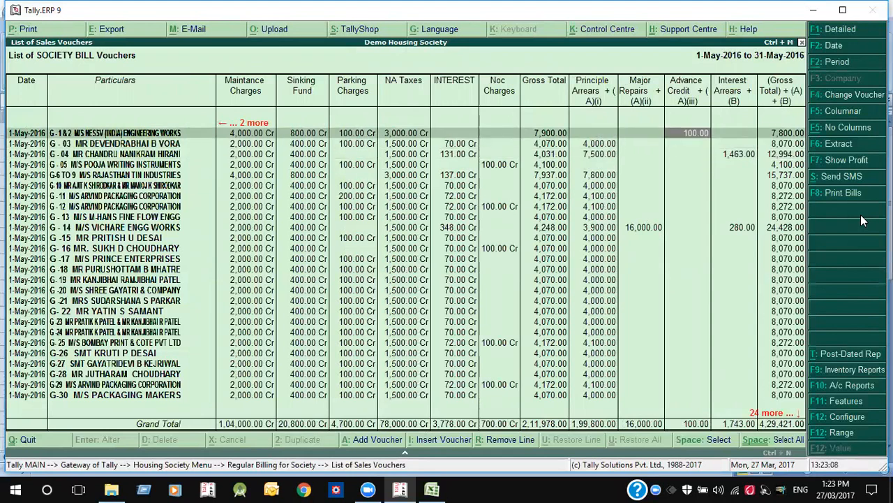
pyautogui.press('Left')
pyautogui.press('Left')
pyautogui.press('Left')
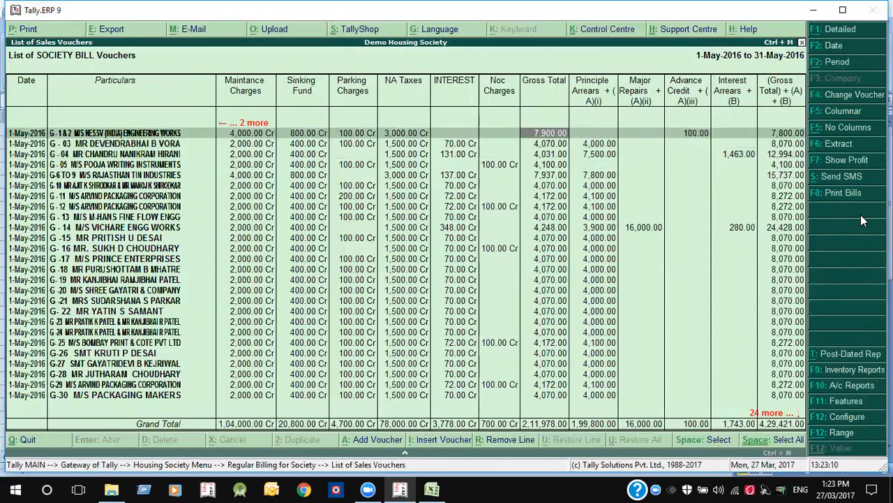
pyautogui.press('Right')
pyautogui.press('Right')
pyautogui.press('Right')
pyautogui.press('Right')
pyautogui.press('Right')
pyautogui.press('space')
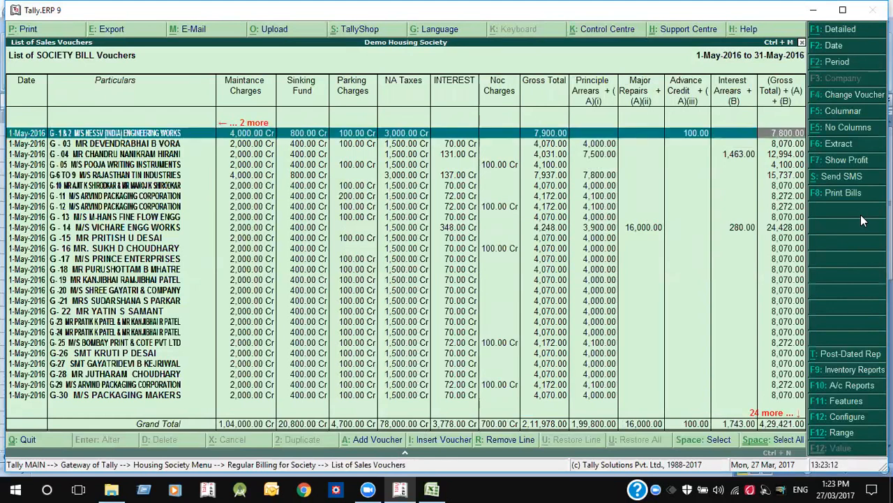
pyautogui.click(850, 194)
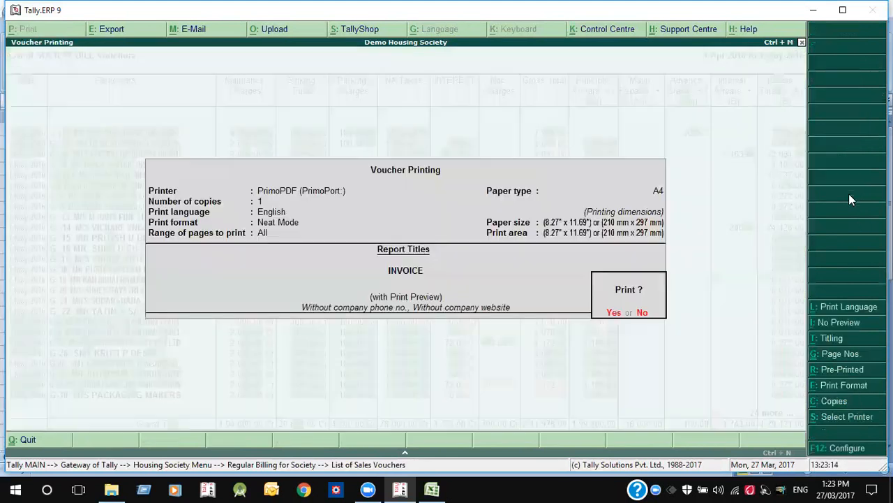
# - Preview bill SB/051/16-17: 7,900.00 charges less 100.00 advance, 7,800.00 net, then return to the list
pyautogui.press('Return')
pyautogui.press('Return')
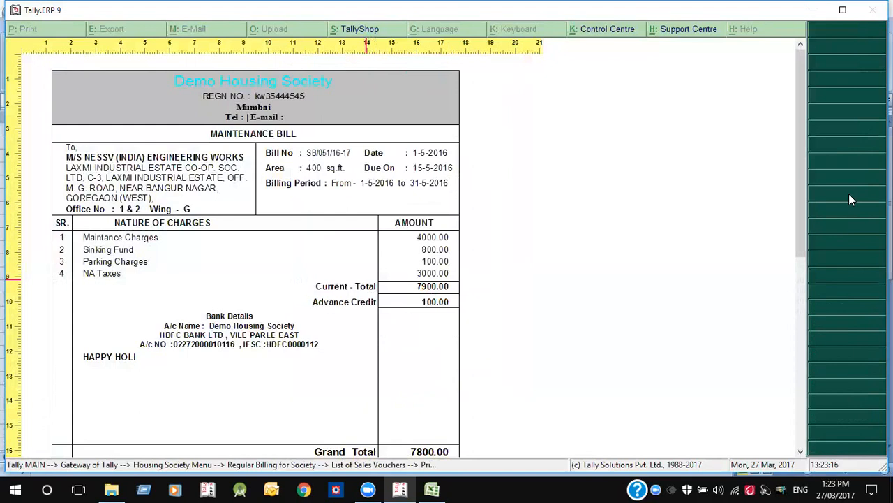
pyautogui.press('Down')
pyautogui.press('Down')
pyautogui.press('Down')
pyautogui.press('Down')
pyautogui.press('Down')
pyautogui.press('Down')
pyautogui.press('Down')
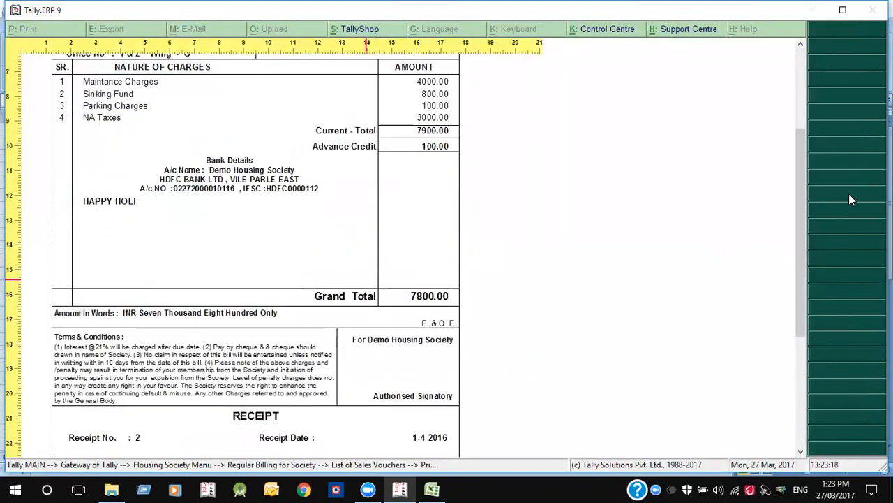
pyautogui.press('Down')
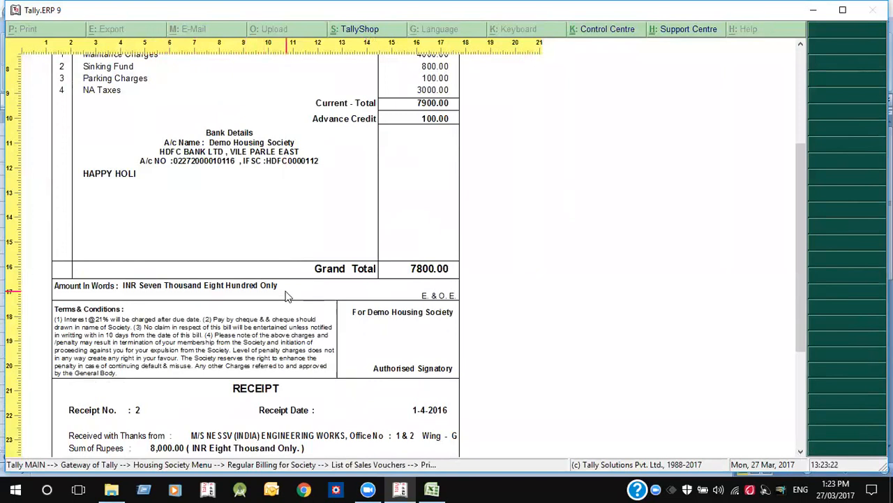
pyautogui.press('Escape')
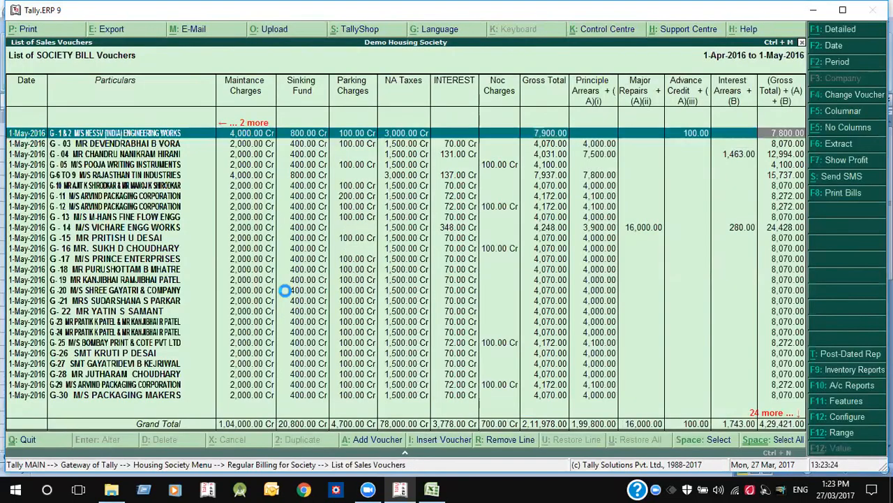
pyautogui.press('Escape')
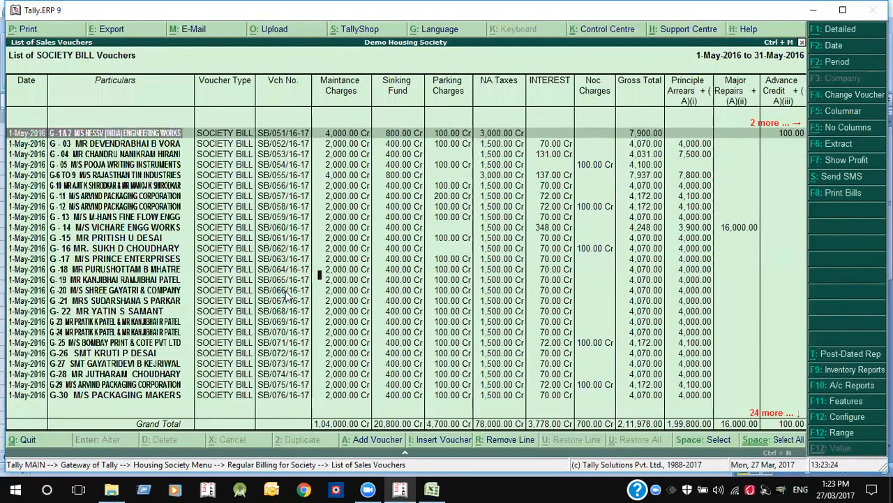
# - Begin a receipt into HDFC BANK LTD with G-03 as the paying member
pyautogui.press('Escape')
pyautogui.press('Escape')
pyautogui.press('Escape')
pyautogui.press('v')
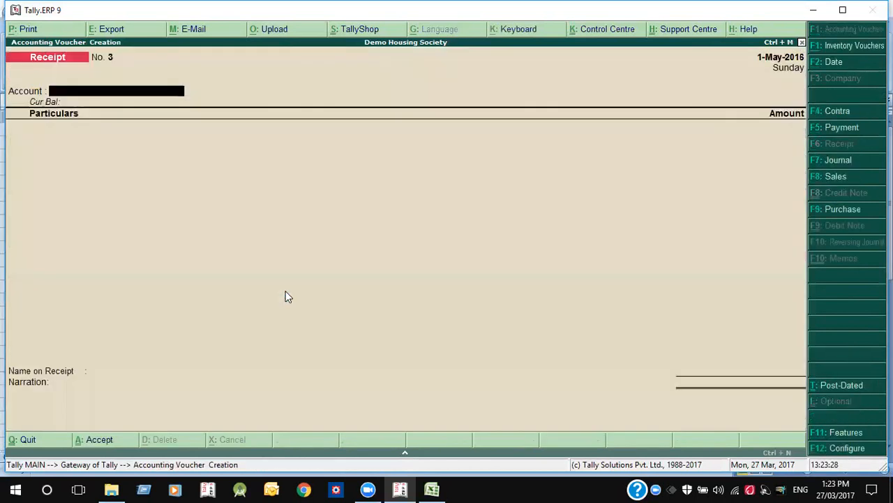
pyautogui.write('h')
pyautogui.press('Return')
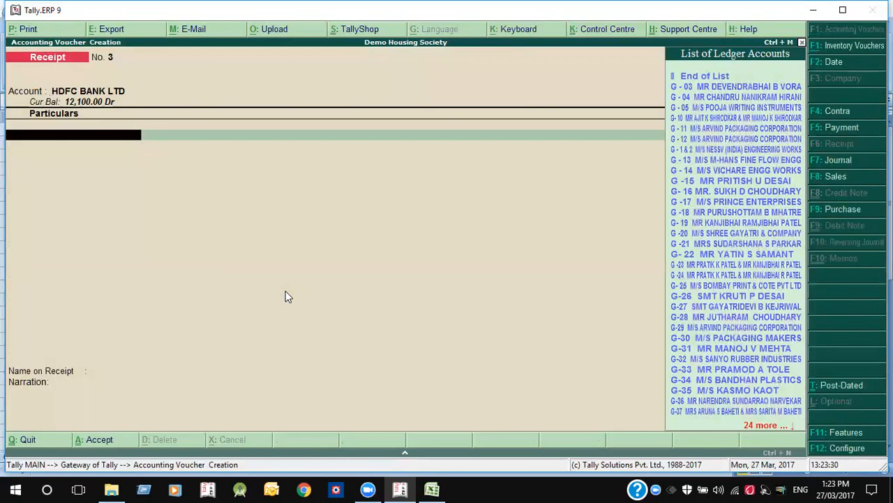
pyautogui.press('Down')
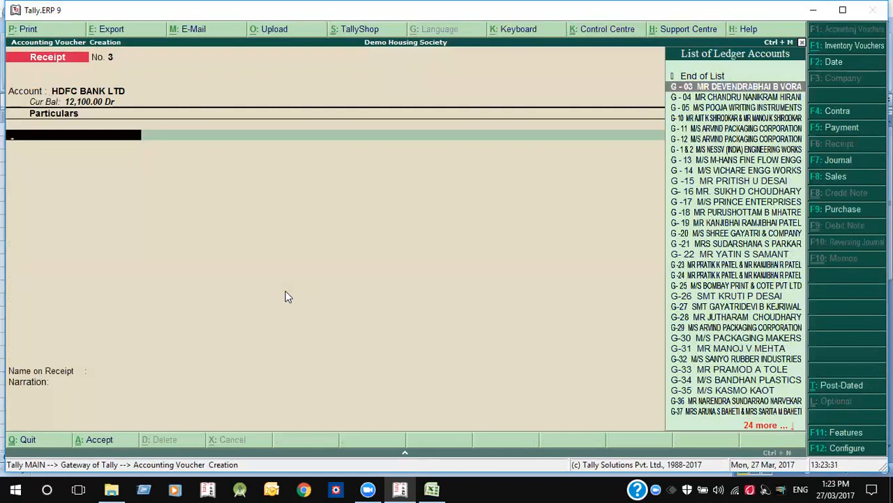
pyautogui.press('Return')
# - Switch the payer to G-04, then G-10, and abandon that receipt voucher
pyautogui.press('Down')
pyautogui.press('Down')
pyautogui.press('Down')
pyautogui.press('Up')
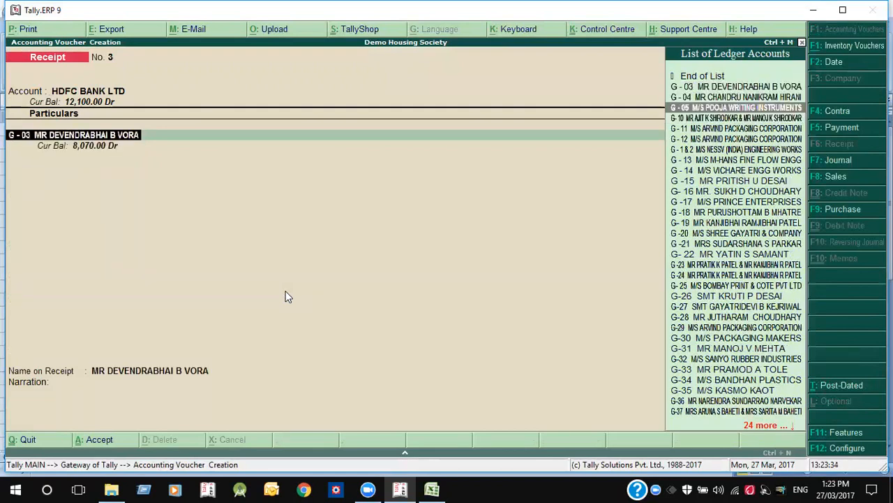
pyautogui.press('Up')
pyautogui.press('Return')
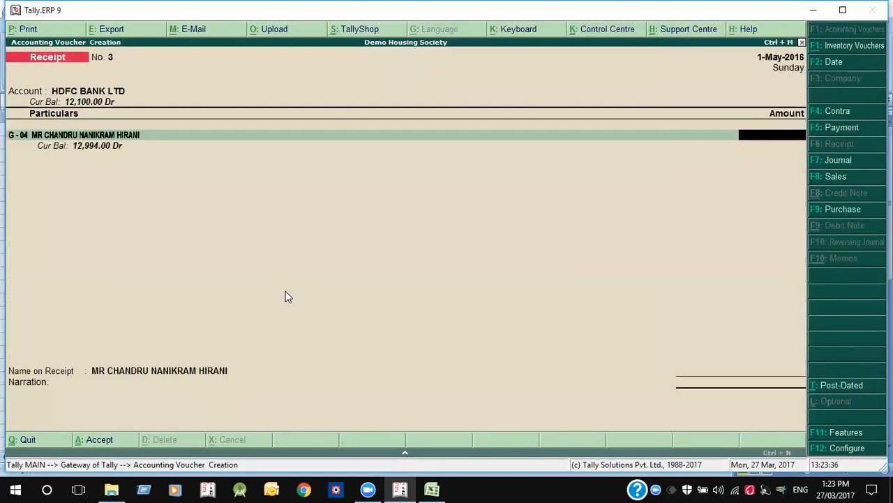
pyautogui.press('BackSpace')
pyautogui.press('Down')
pyautogui.press('Down')
pyautogui.press('Return')
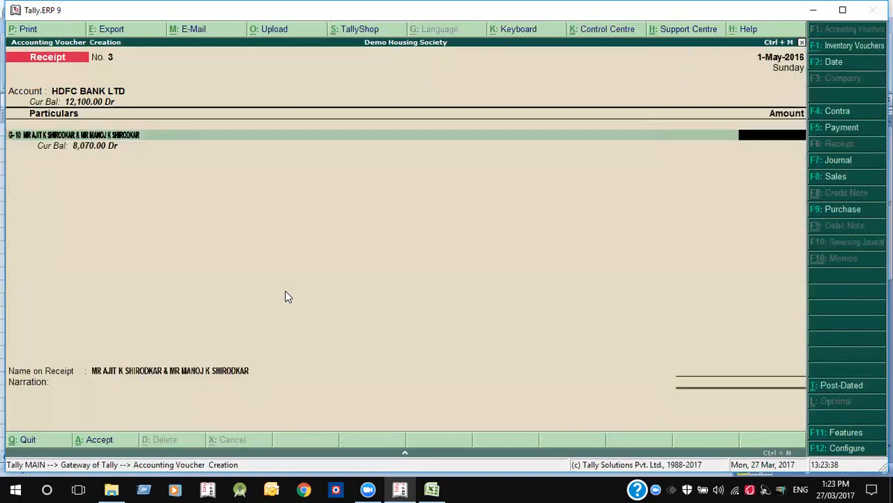
pyautogui.press('Escape')
pyautogui.press('Return')
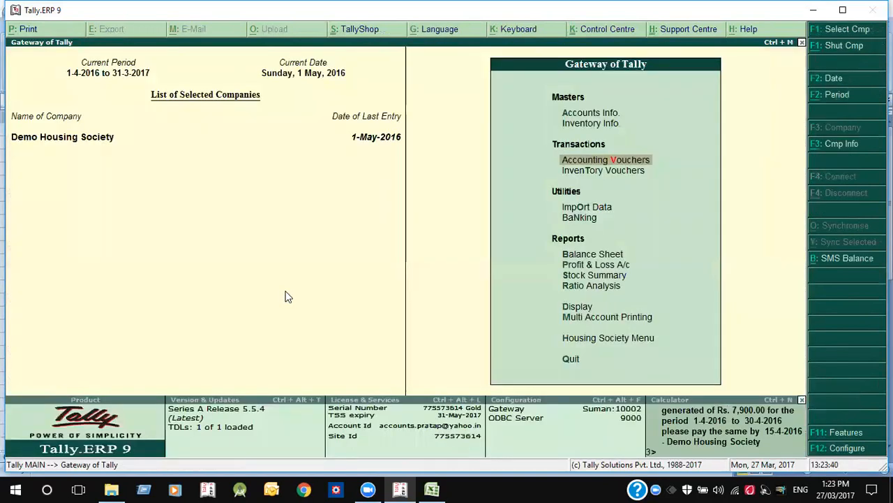
# - Start a fresh HDFC BANK LTD receipt and bring up its date change
pyautogui.press('Up')
pyautogui.press('Up')
pyautogui.press('Up')
pyautogui.press('Up')
pyautogui.press('Return')
pyautogui.press('Return')
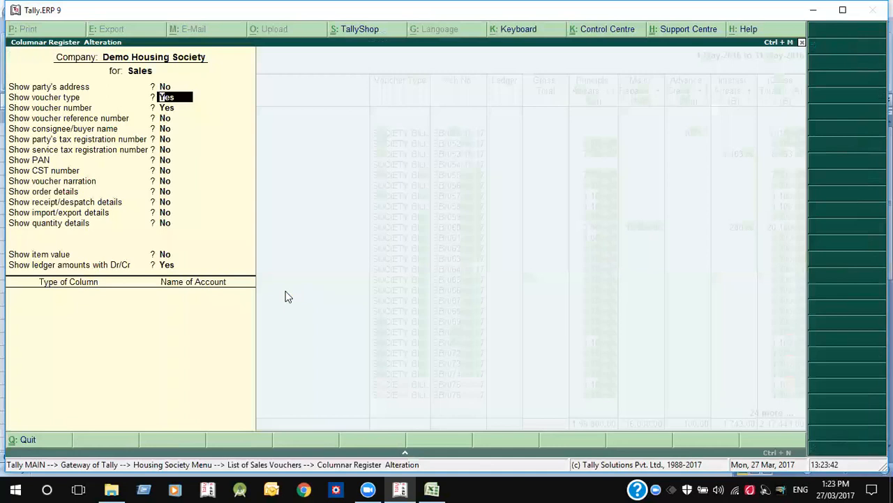
pyautogui.press('Escape')
pyautogui.press('Escape')
pyautogui.press('Escape')
pyautogui.write('v')
pyautogui.write('HD')
pyautogui.press('Return')
pyautogui.press('F2')
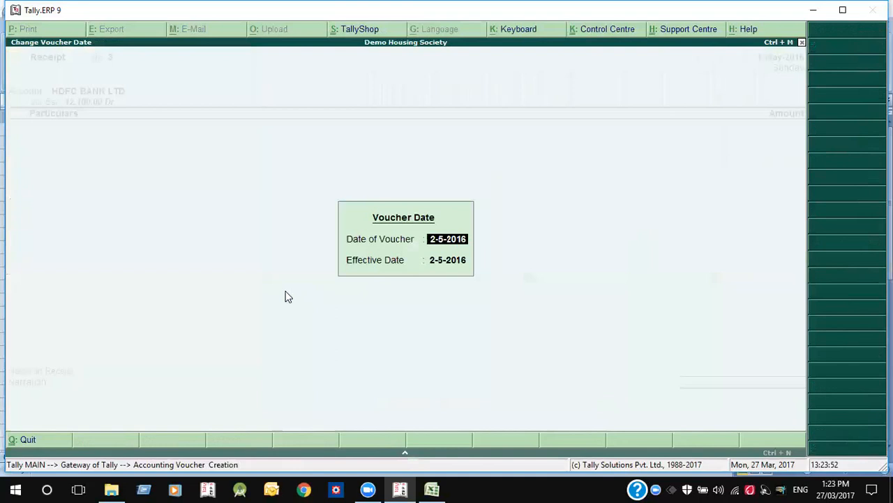
# - Date the receipt 14-5-2016 and take 7800 from G-1 & 2 against ADV and SB/051/16-17
pyautogui.write('14-')
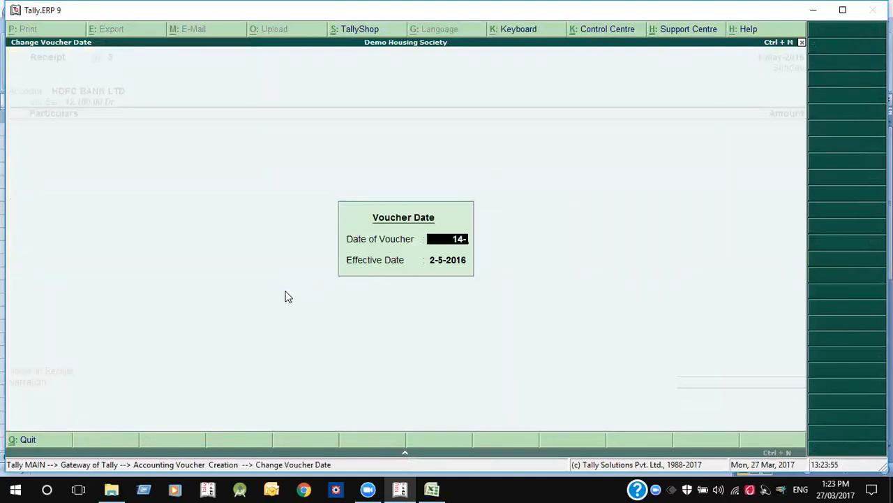
pyautogui.press('Return')
pyautogui.press('Return')
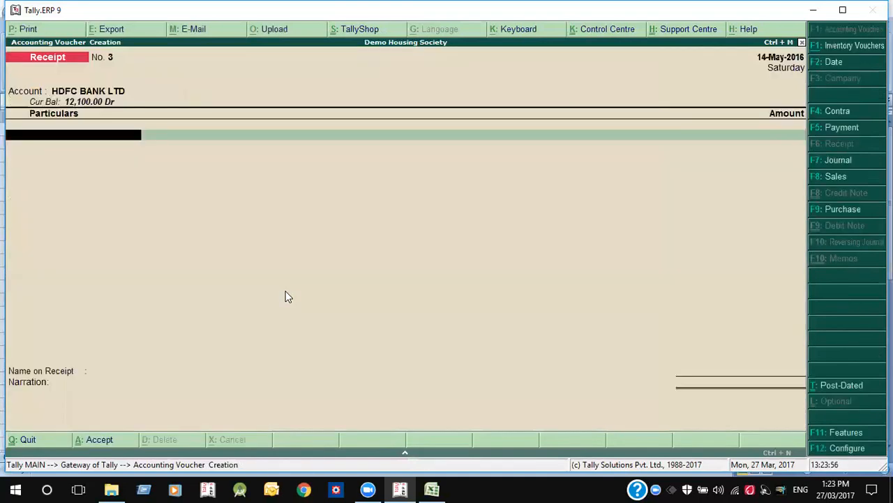
pyautogui.write('1')
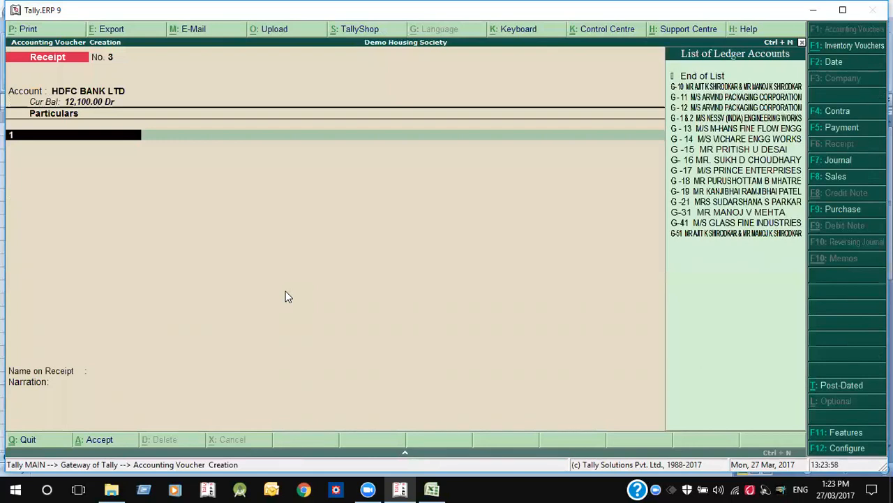
pyautogui.write('&2')
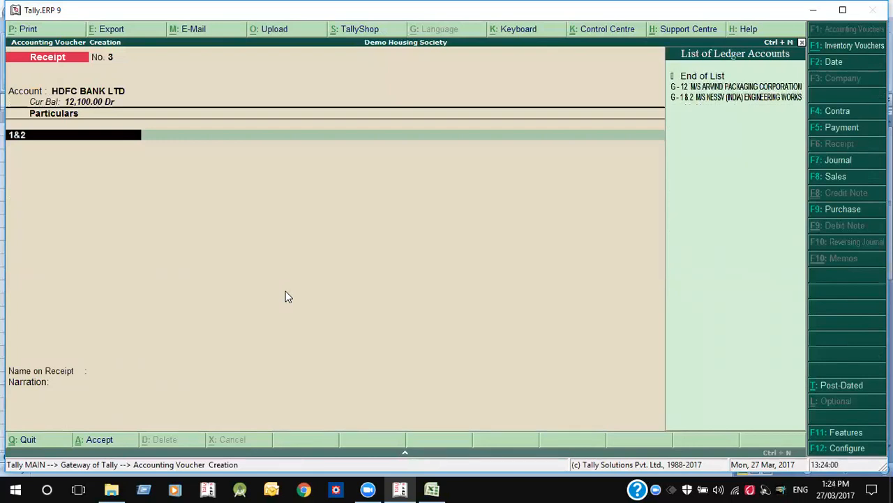
pyautogui.press('Return')
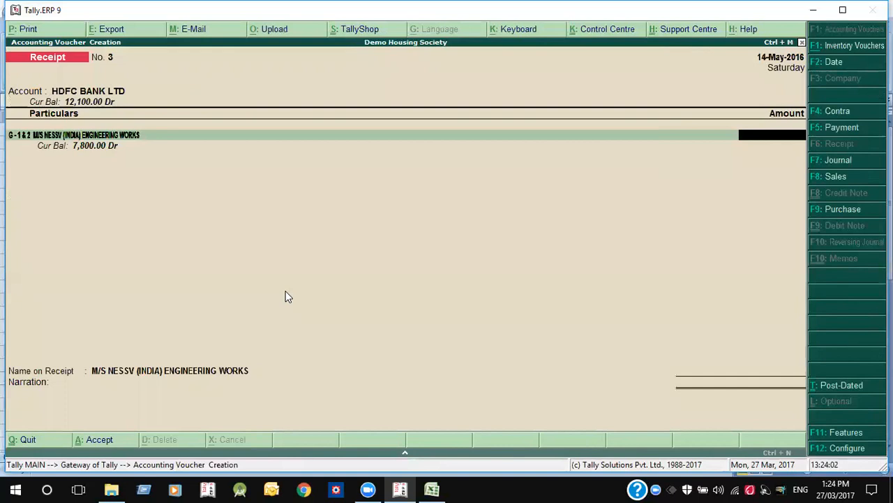
pyautogui.write('7800')
pyautogui.press('Return')
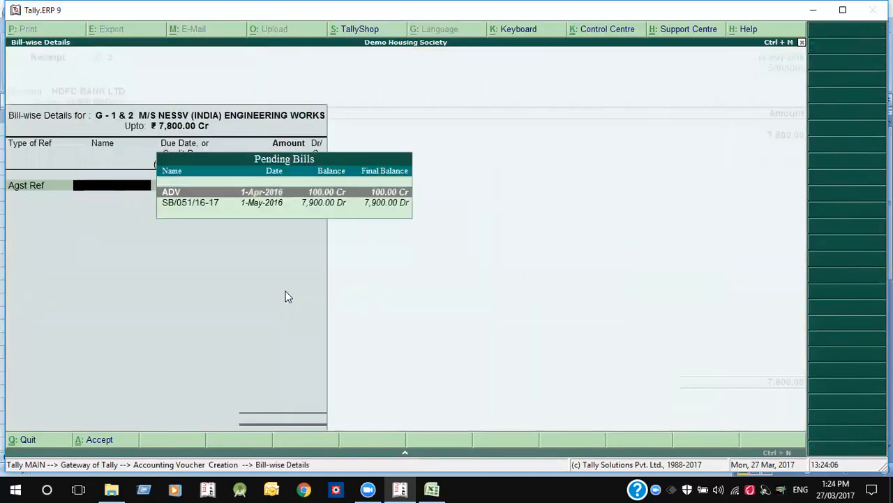
pyautogui.press('Return')
pyautogui.press('Return')
pyautogui.press('Return')
pyautogui.press('Return')
pyautogui.press('Return')
pyautogui.press('Return')
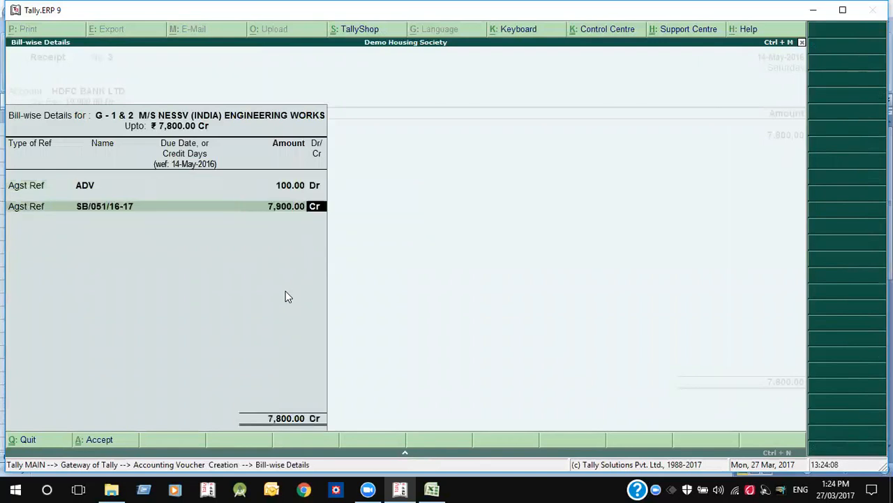
pyautogui.press('Return')
pyautogui.press('Return')
pyautogui.press('Return')
pyautogui.press('Return')
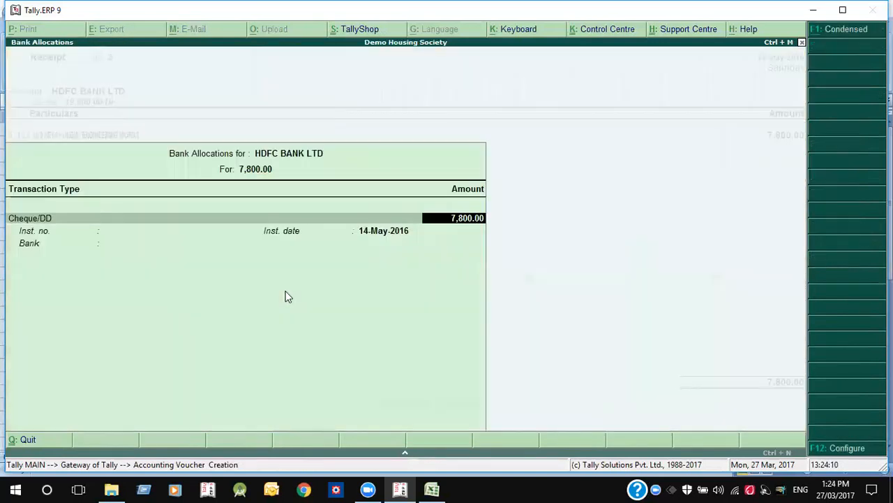
# - Enter cheque number 34343 in the bank allocation details
pyautogui.press('Return')
pyautogui.write('34343')
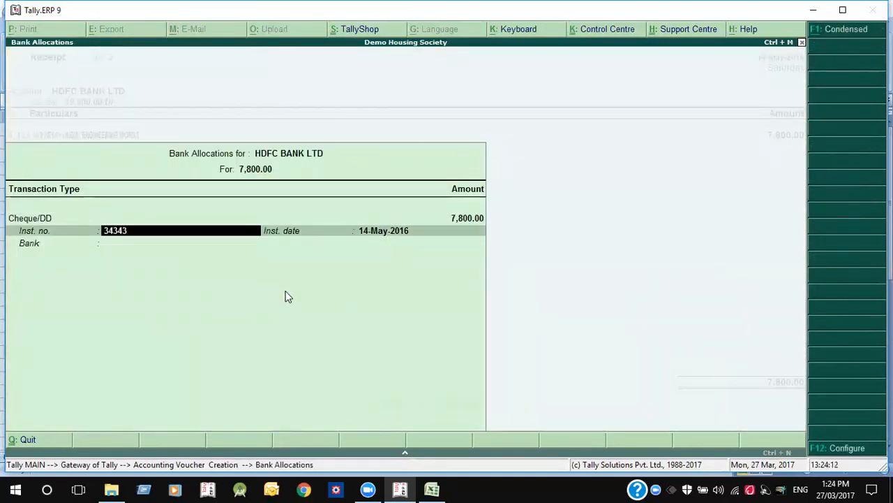
pyautogui.press('Return')
pyautogui.press('Return')
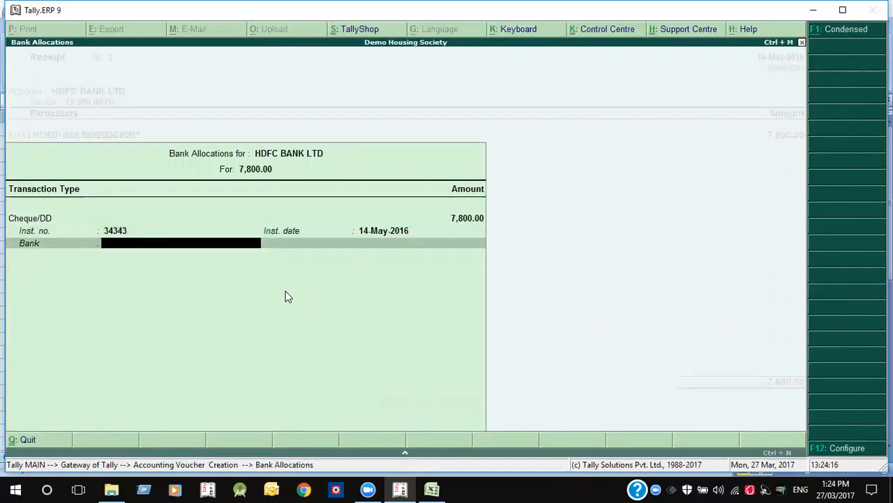
pyautogui.press('Return')
pyautogui.press('Return')
pyautogui.press('BackSpace')
pyautogui.press('BackSpace')
pyautogui.press('BackSpace')
pyautogui.press('BackSpace')
pyautogui.press('BackSpace')
pyautogui.press('Return')
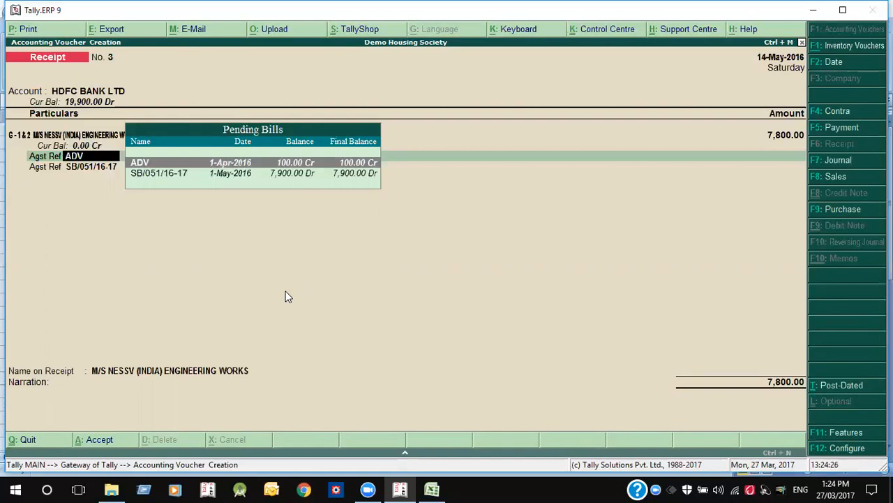
# - Set Axis Bank (India) as the cheque's bank, save receipt No. 3 and preview its printout
pyautogui.press('Return')
pyautogui.press('Return')
pyautogui.press('Return')
pyautogui.press('Return')
pyautogui.press('Return')
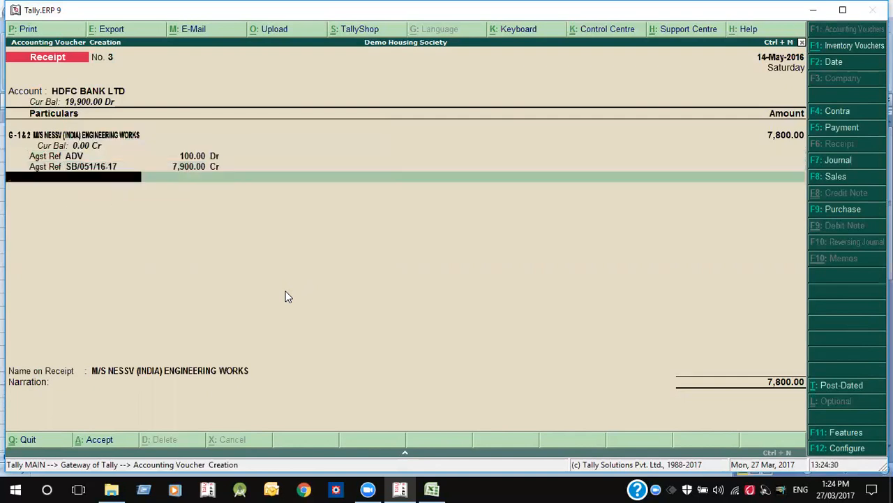
pyautogui.press('Return')
pyautogui.press('Return')
pyautogui.press('Return')
pyautogui.press('Return')
pyautogui.press('Return')
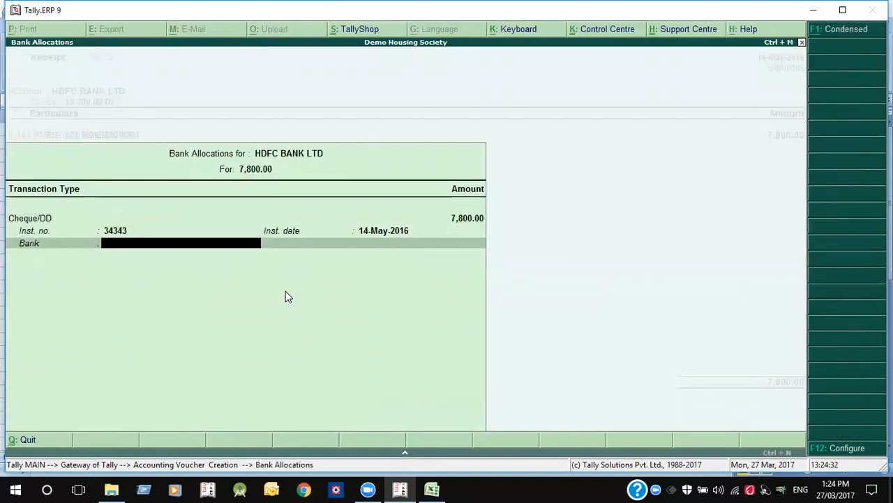
pyautogui.press('Return')
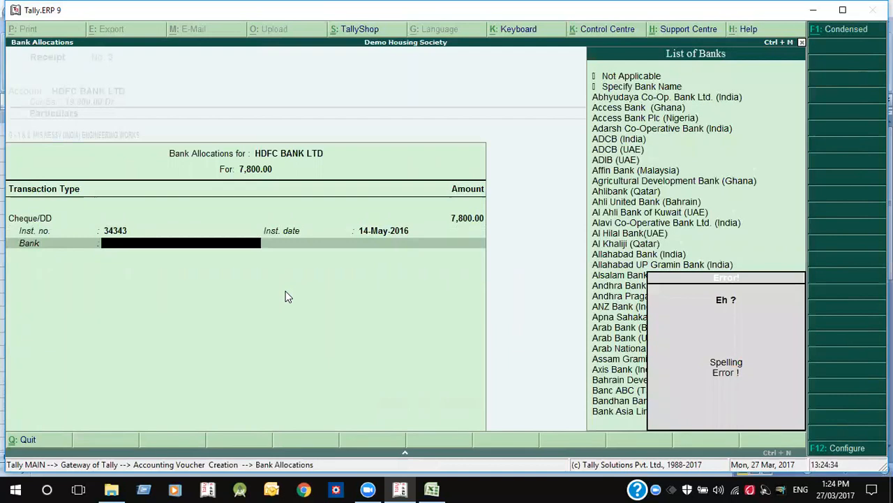
pyautogui.write('axi')
pyautogui.press('Return')
pyautogui.press('Return')
pyautogui.press('Return')
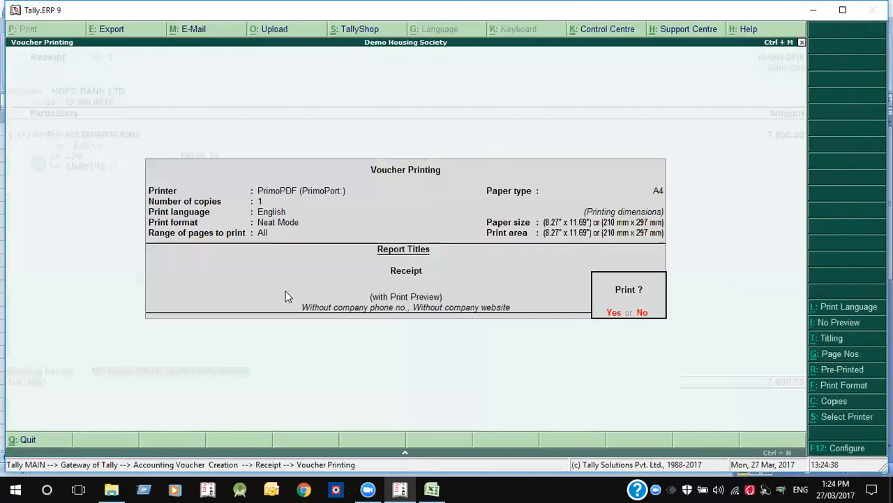
pyautogui.press('Return')
pyautogui.hotkey('alt', 'z')
pyautogui.press('Escape')
pyautogui.press('Escape')
pyautogui.press('Escape')
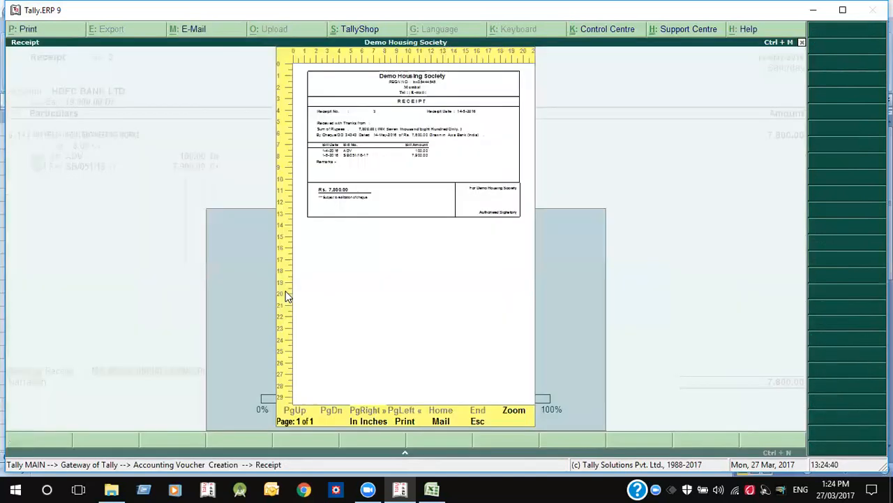
pyautogui.press('Up')
pyautogui.press('Up')
pyautogui.press('Up')
pyautogui.press('Up')
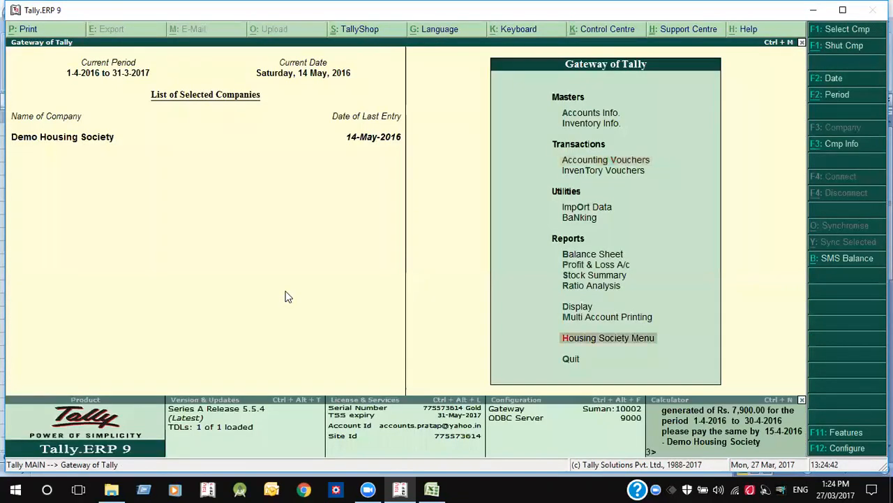
pyautogui.press('Return')
pyautogui.press('Down')
pyautogui.press('Return')
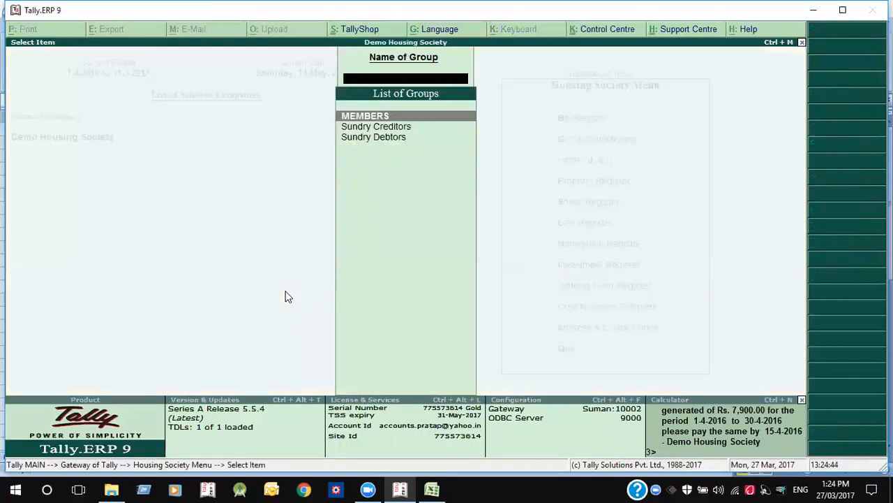
pyautogui.press('Return')
pyautogui.press('Down')
pyautogui.press('Down')
pyautogui.press('Up')
pyautogui.press('Up')
pyautogui.press('Down')
pyautogui.press('Down')
pyautogui.press('Down')
pyautogui.press('Down')
pyautogui.press('Down')
pyautogui.press('Down')
pyautogui.press('Down')
pyautogui.press('Down')
pyautogui.press('Down')
pyautogui.press('Down')
pyautogui.press('Down')
pyautogui.press('Down')
pyautogui.press('Down')
pyautogui.press('Down')
pyautogui.press('Down')
pyautogui.press('Down')
pyautogui.press('Down')
pyautogui.press('Down')
pyautogui.press('Down')
pyautogui.press('Down')
pyautogui.press('Down')
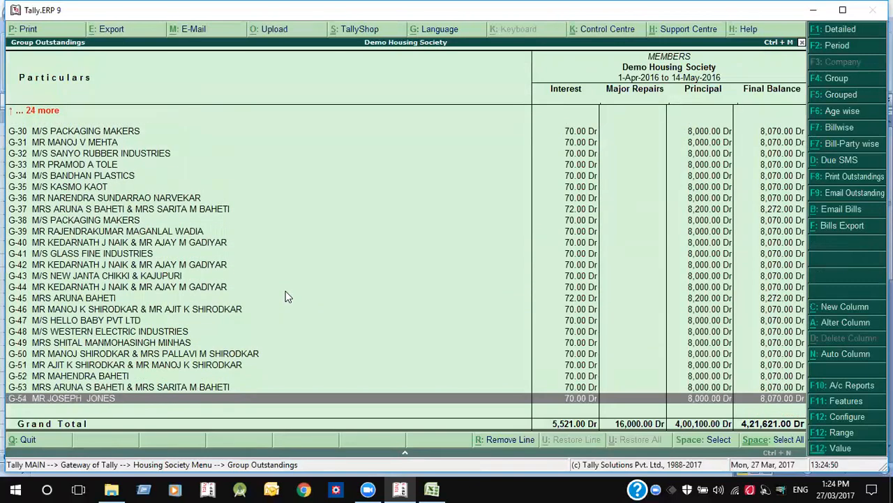
pyautogui.press('Home')
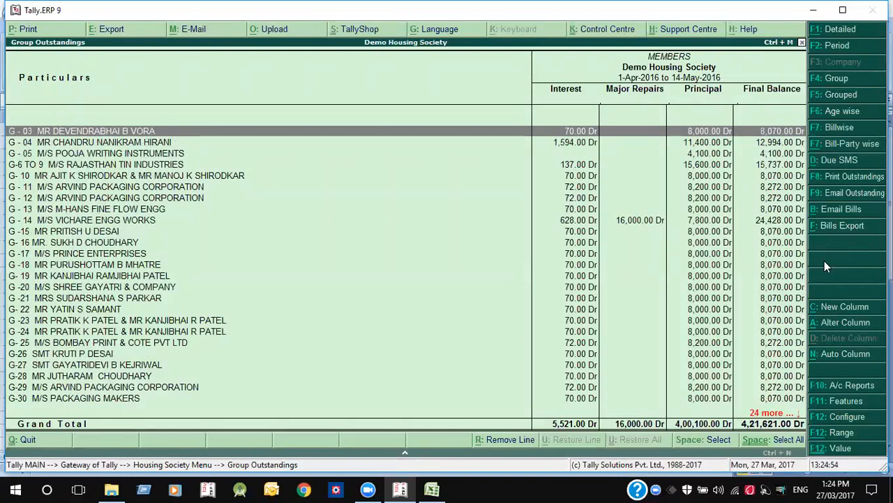
pyautogui.hotkey('ctrl', 'space')
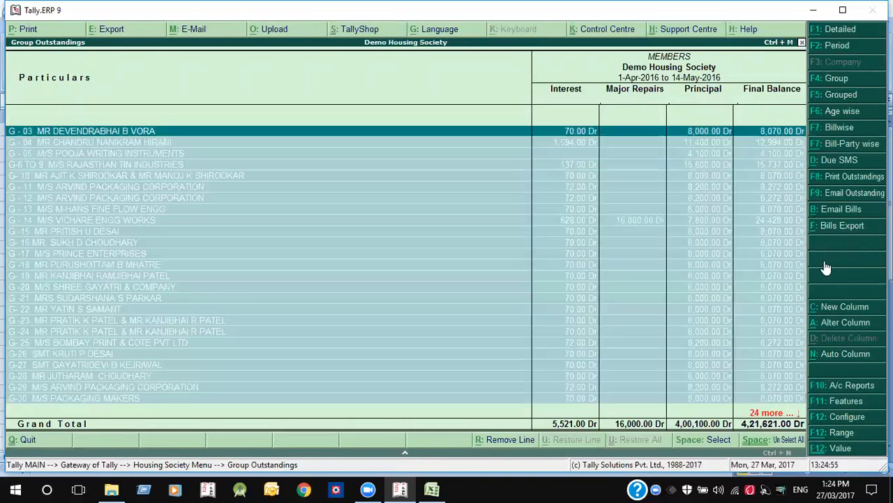
pyautogui.click(849, 214)
pyautogui.press('Down')
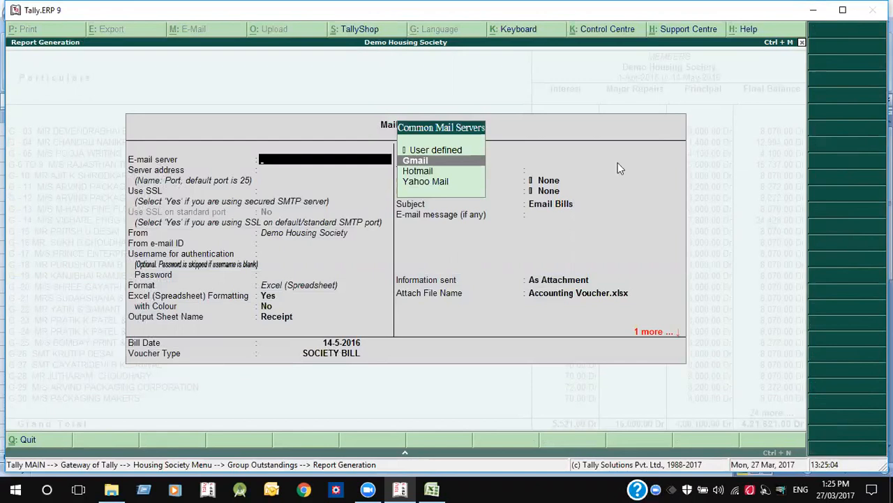
pyautogui.press('Escape')
pyautogui.press('y')
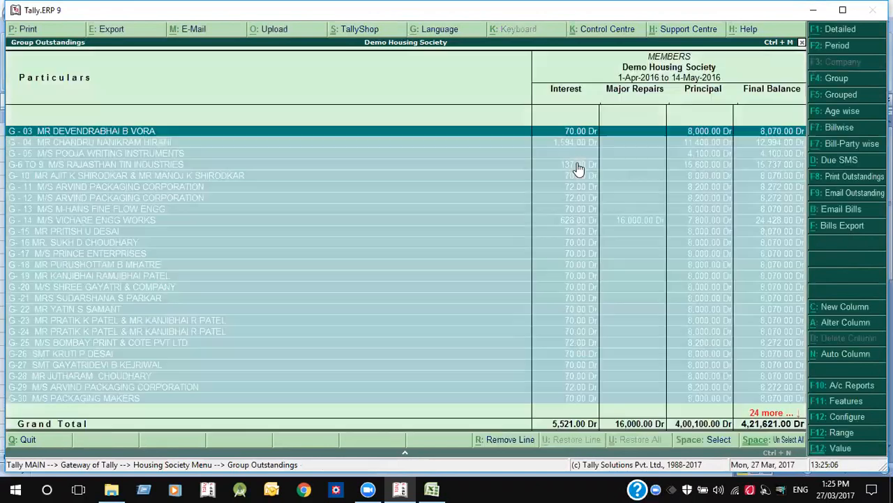
pyautogui.press('Escape')
pyautogui.press('Escape')
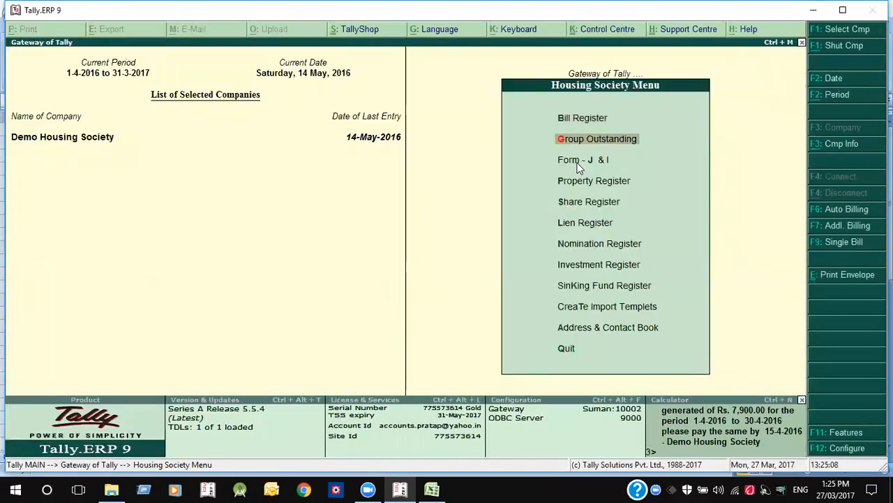
pyautogui.press('Escape')
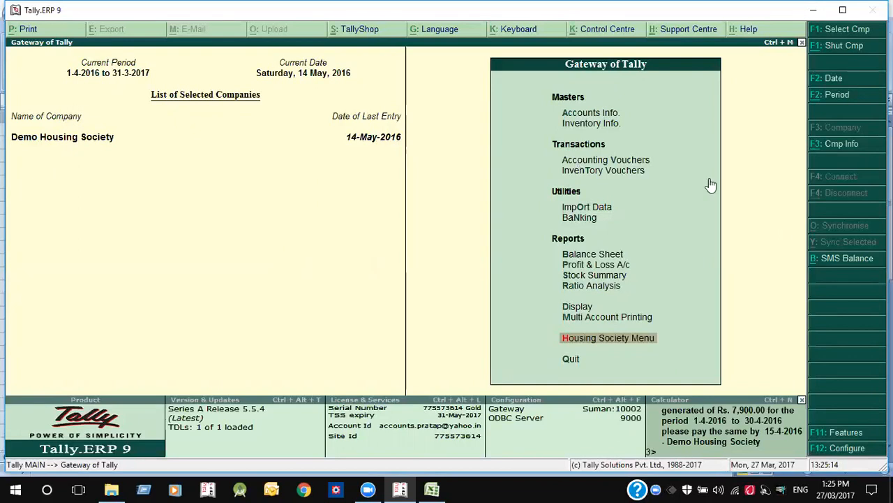
pyautogui.click(833, 262)
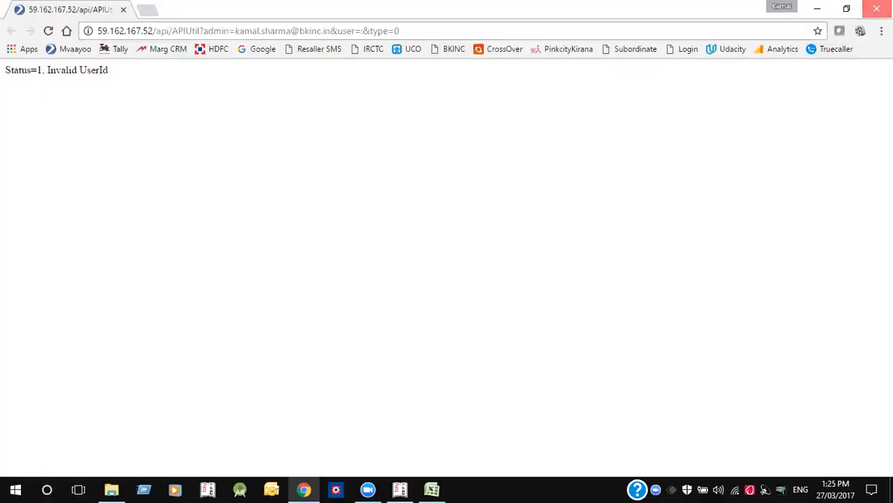
pyautogui.click(876, 8)
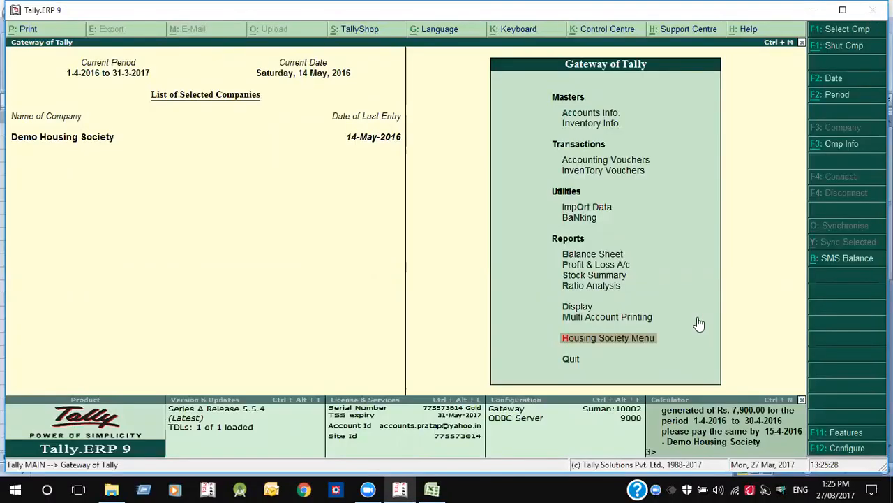
pyautogui.press('F12')
pyautogui.press('Up')
pyautogui.press('Up')
pyautogui.press('Up')
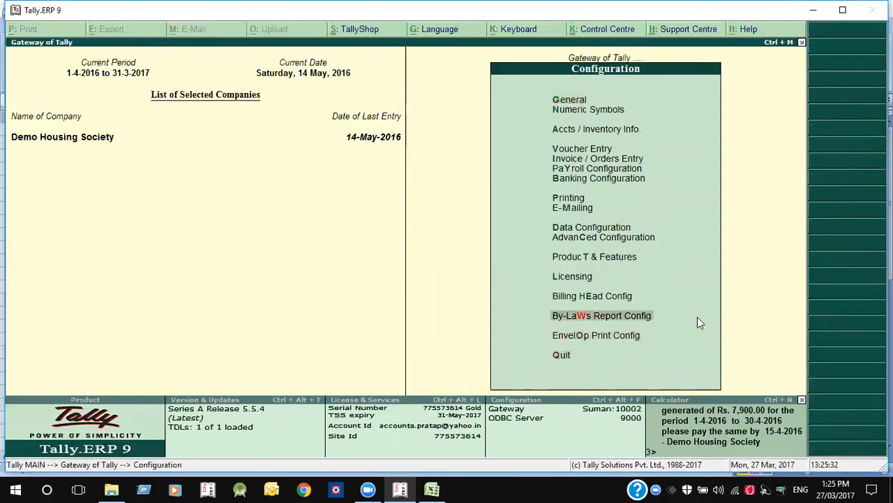
pyautogui.press('Escape')
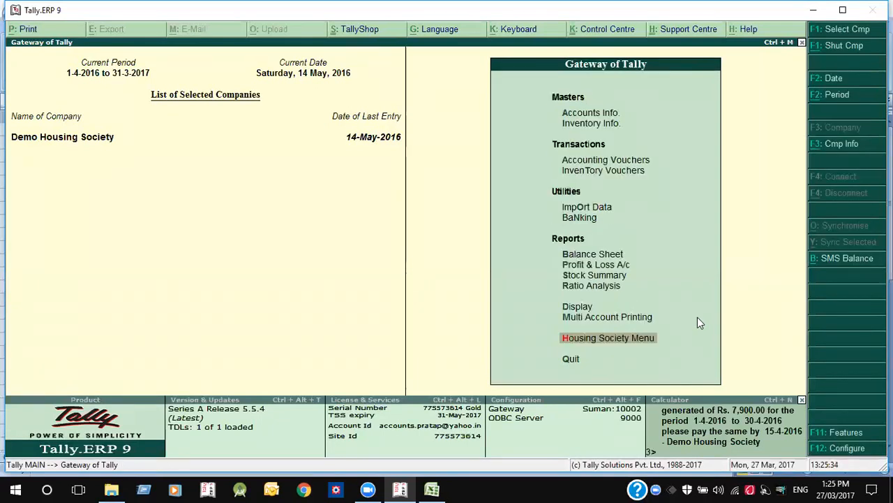
pyautogui.press('Up')
pyautogui.press('Down')
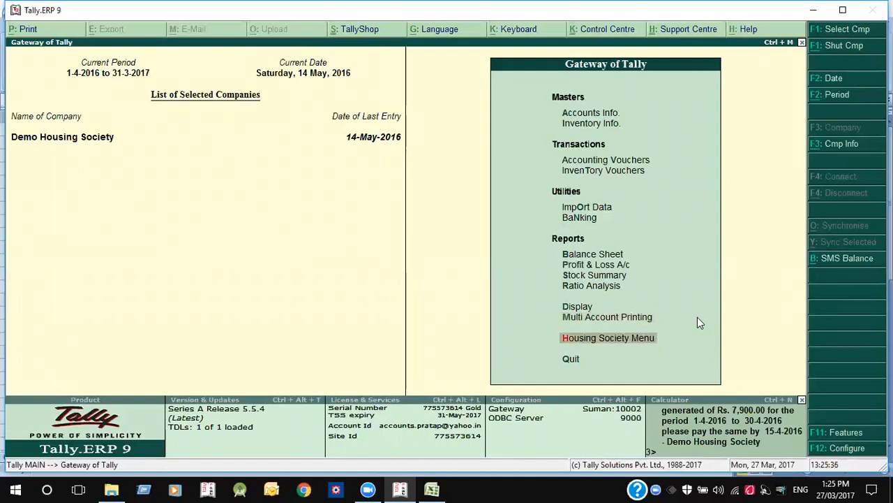